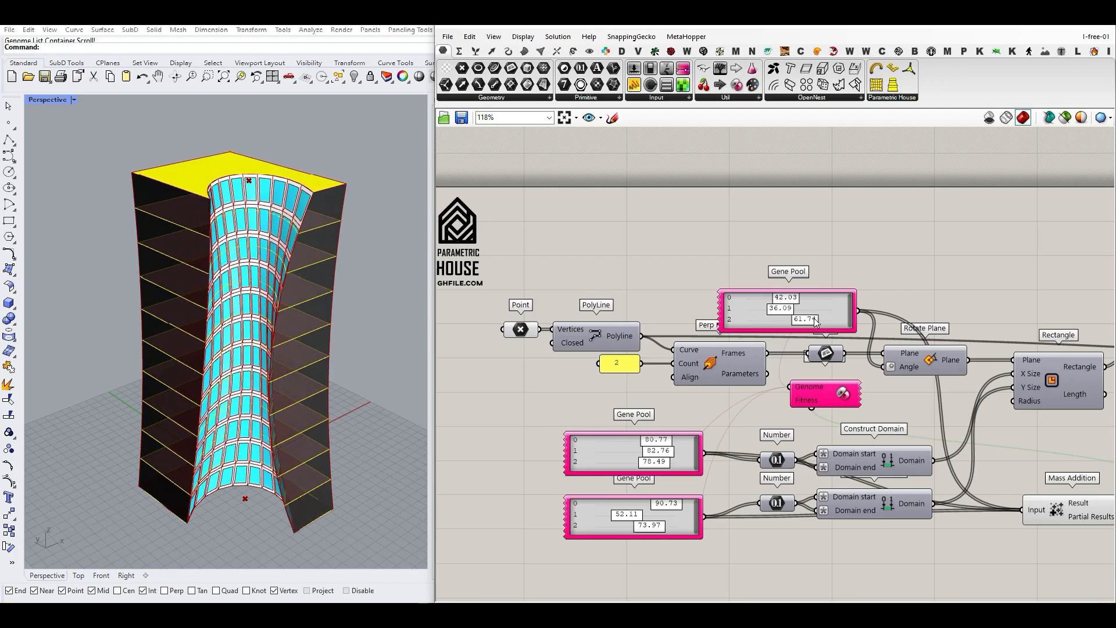
Set the rotation gene pool's third value to 0.00 and the two size pools to 23.88, 34.40, 75.38 and 72.24, 52.11, 73.97.
right_drag(337, 348, 274, 365)
drag(659, 446, 634, 443)
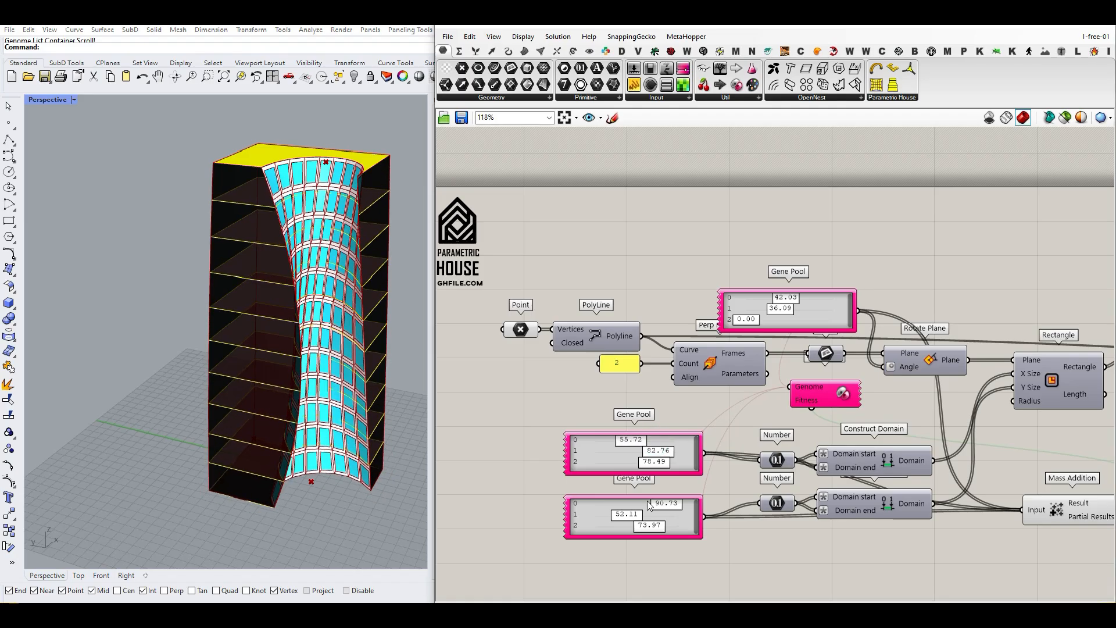
mouse_move(642, 509)
mouse_down()
mouse_move(655, 506)
mouse_move(647, 503)
mouse_up()
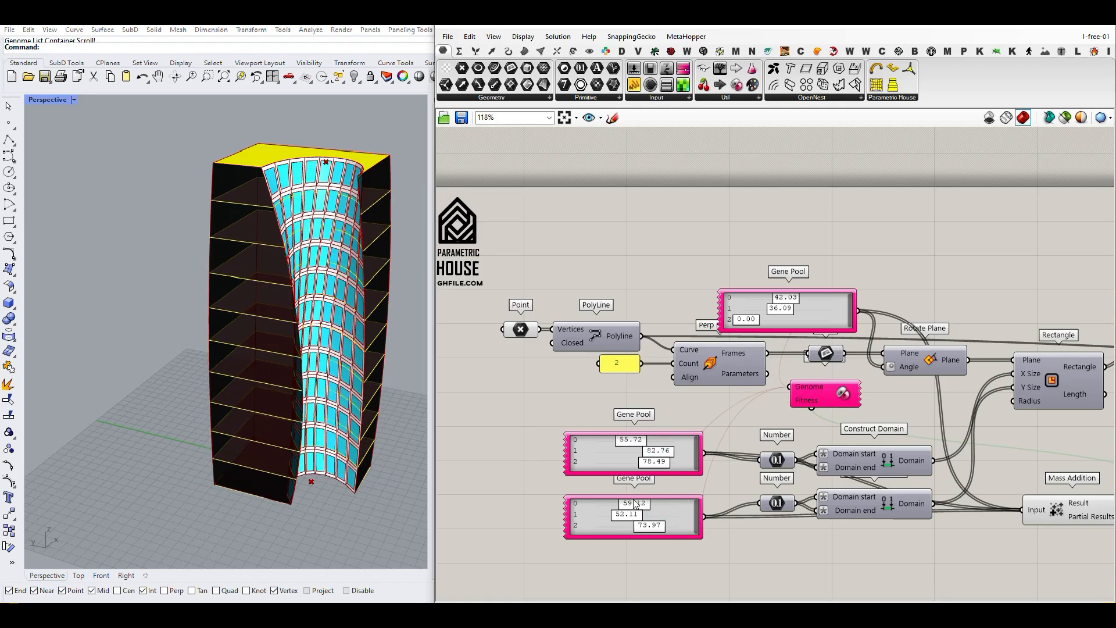
right_click(618, 459)
click(664, 559)
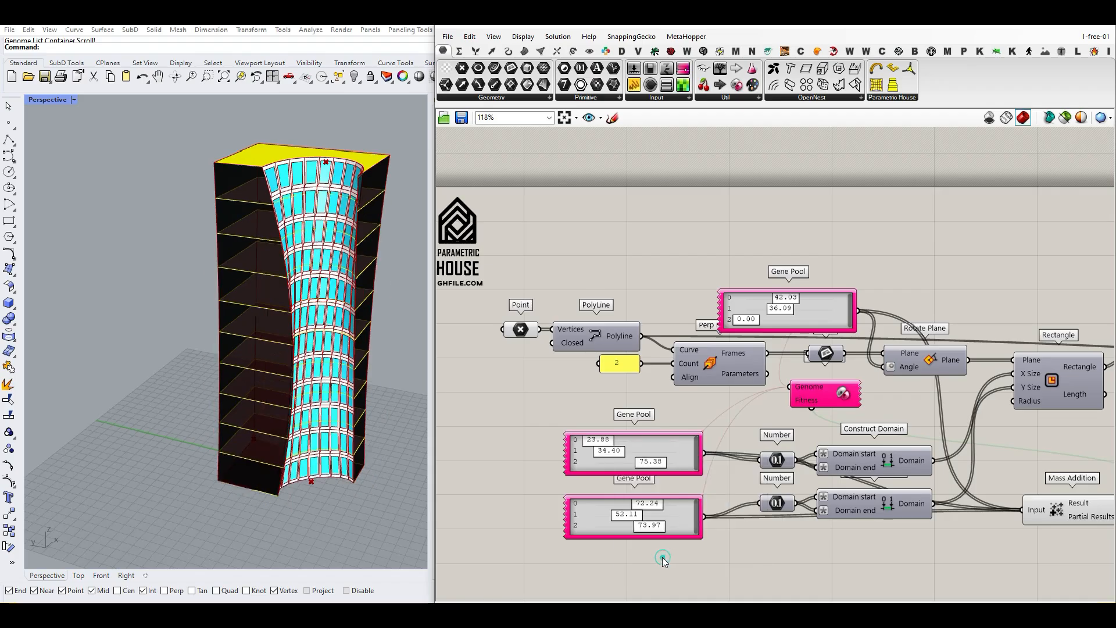
Set the Quad Panels divisions of the curved facade to 12 in U and 8 in V.
right_drag(704, 450, 589, 411)
scroll(590, 411, down, 4)
right_drag(923, 443, 682, 423)
scroll(686, 432, up, 4)
scroll(652, 382, up, 4)
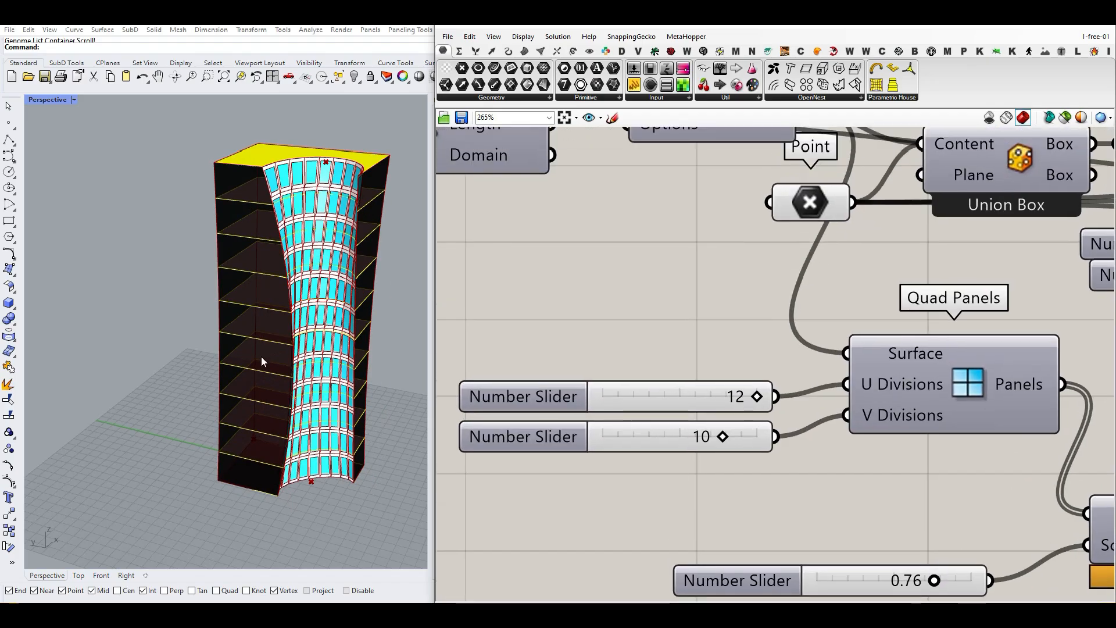
mouse_move(757, 397)
mouse_down()
mouse_move(727, 395)
mouse_move(752, 401)
mouse_up()
drag(725, 438, 689, 437)
Examine the facade panels and frames close up, then the whole tower and its full definition.
scroll(263, 274, up, 3)
scroll(263, 275, down, 5)
right_drag(263, 275, 284, 399)
scroll(291, 250, up, 8)
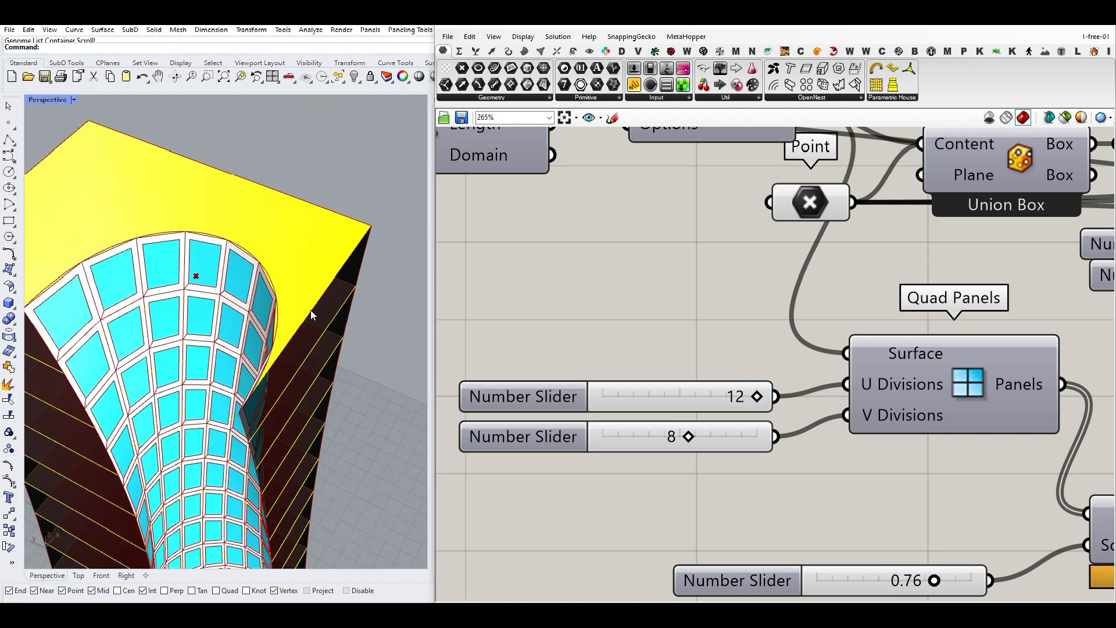
right_drag(311, 317, 372, 290)
scroll(662, 298, down, 4)
scroll(662, 297, down, 6)
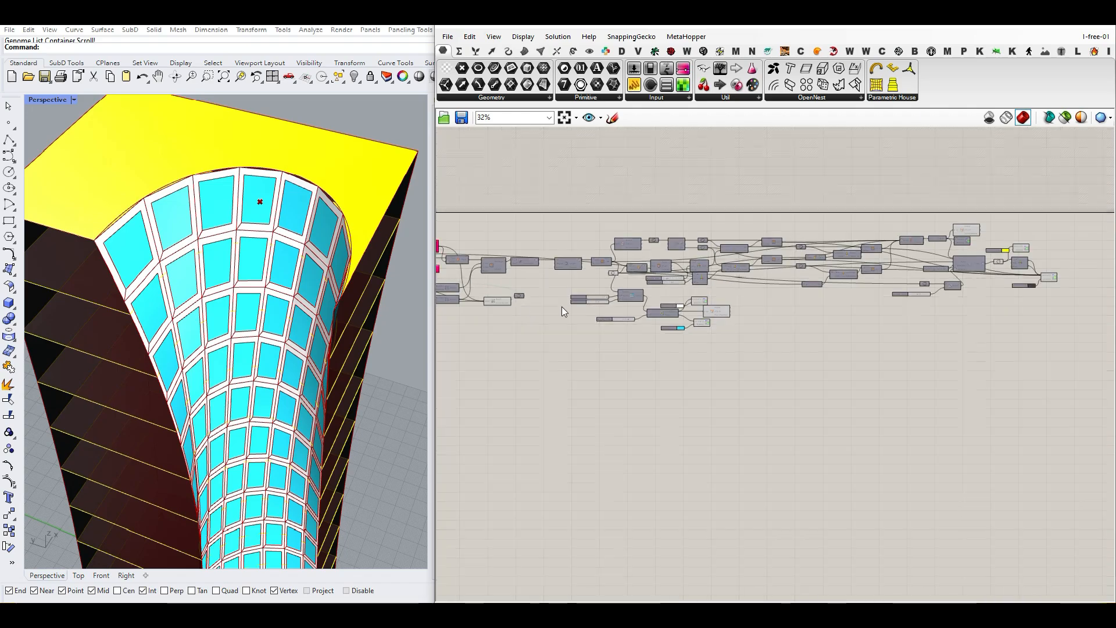
scroll(355, 365, down, 6)
right_drag(356, 370, 407, 309)
right_drag(562, 245, 645, 285)
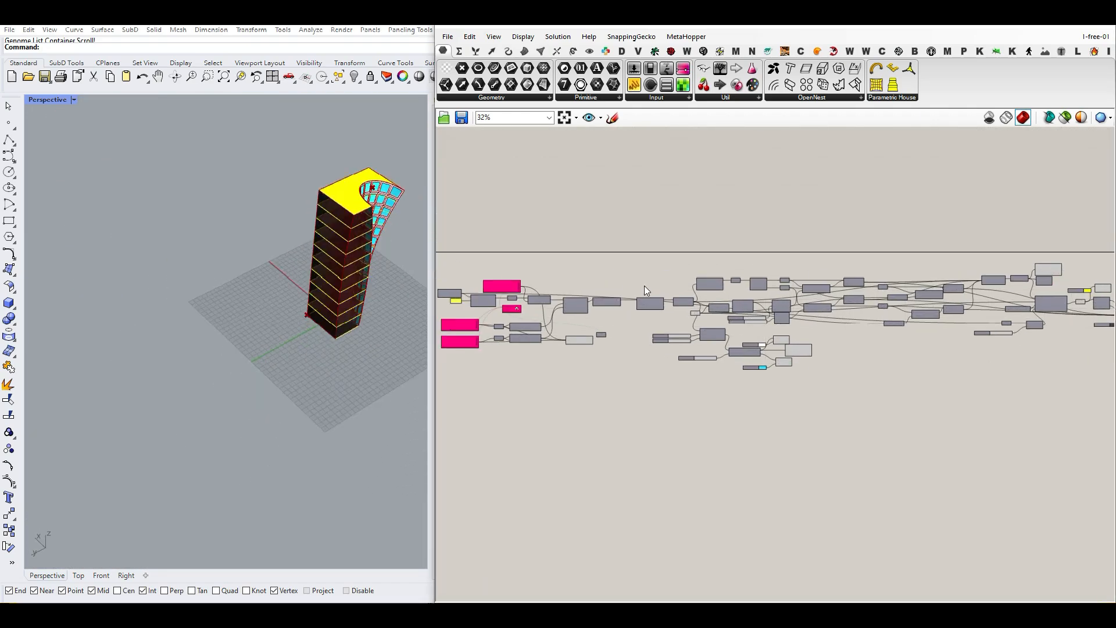
Select the Point parameter feeding the bounding box and move its corner point outward to enlarge the tower's volume.
scroll(693, 305, up, 5)
click(701, 325)
scroll(327, 353, up, 4)
scroll(263, 386, up, 3)
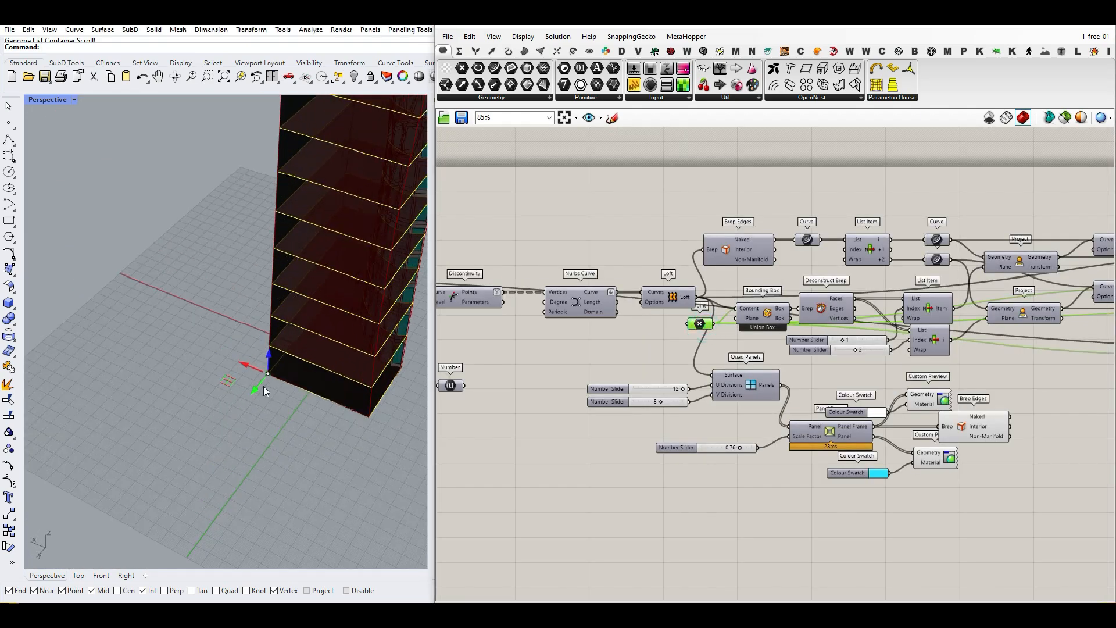
scroll(261, 385, up, 1)
scroll(242, 401, down, 5)
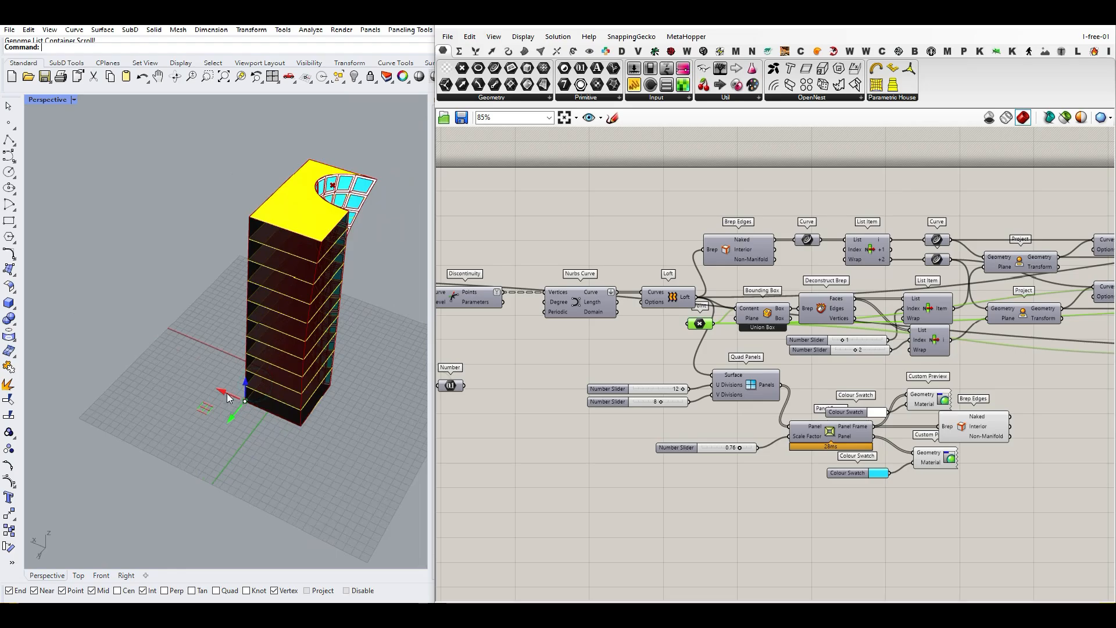
scroll(239, 390, up, 3)
right_drag(238, 393, 209, 401)
Increase the divisor slider that controls the Contour distance to give the tower more floors.
right_drag(853, 277, 644, 281)
right_drag(976, 325, 715, 323)
right_drag(856, 314, 718, 323)
right_drag(926, 343, 687, 358)
scroll(666, 407, up, 4)
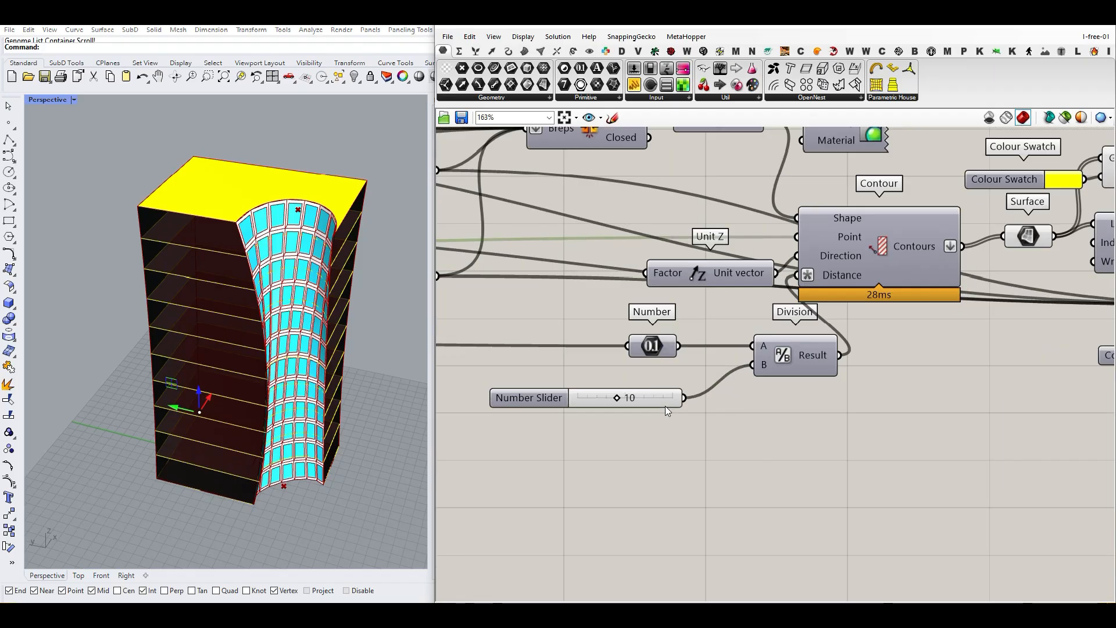
scroll(666, 407, up, 1)
drag(609, 401, 643, 403)
mouse_move(322, 359)
right_down()
mouse_move(314, 198)
mouse_move(307, 372)
right_up()
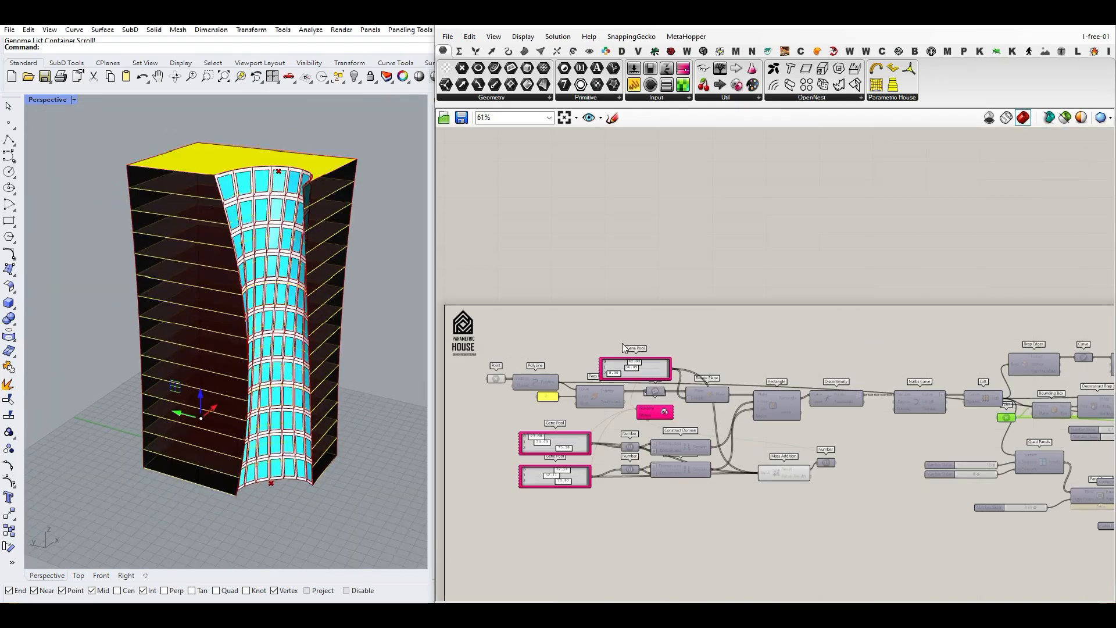
Open the Galapagos editor for the gene pools and start its evolutionary solver from the current slider setup.
right_drag(648, 397, 667, 386)
scroll(675, 386, up, 4)
double_click(689, 415)
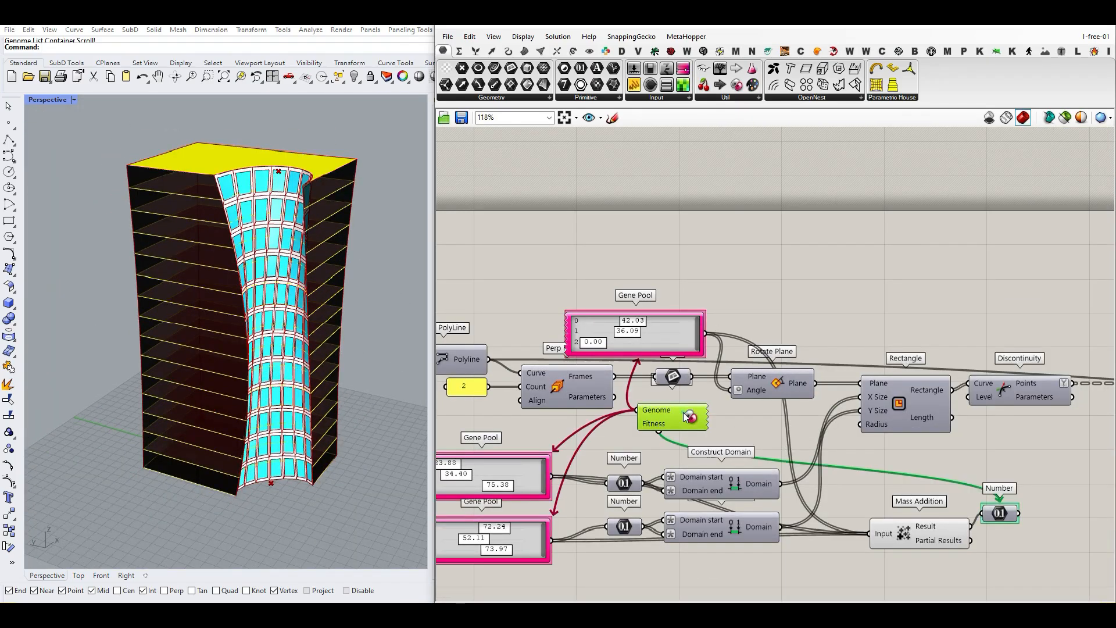
click(523, 260)
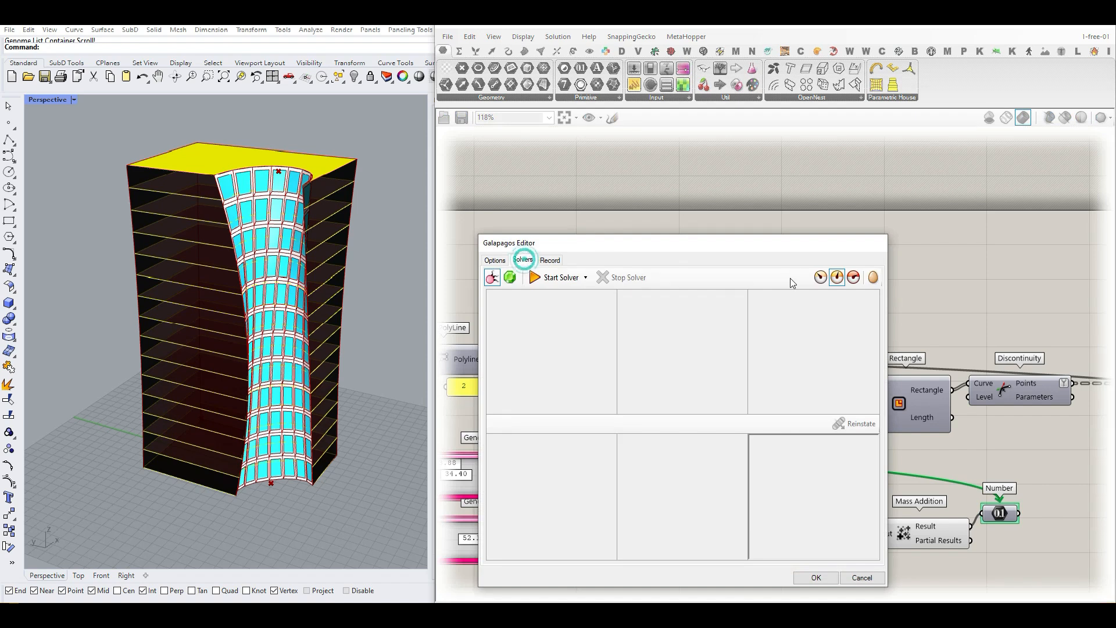
click(586, 277)
click(579, 293)
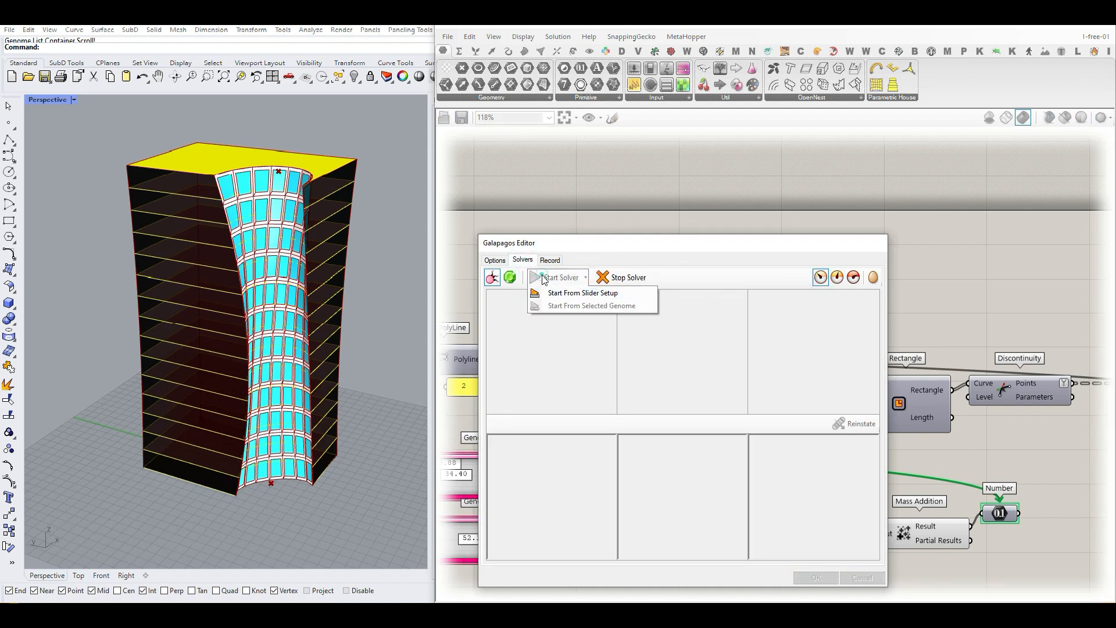
drag(611, 243, 779, 193)
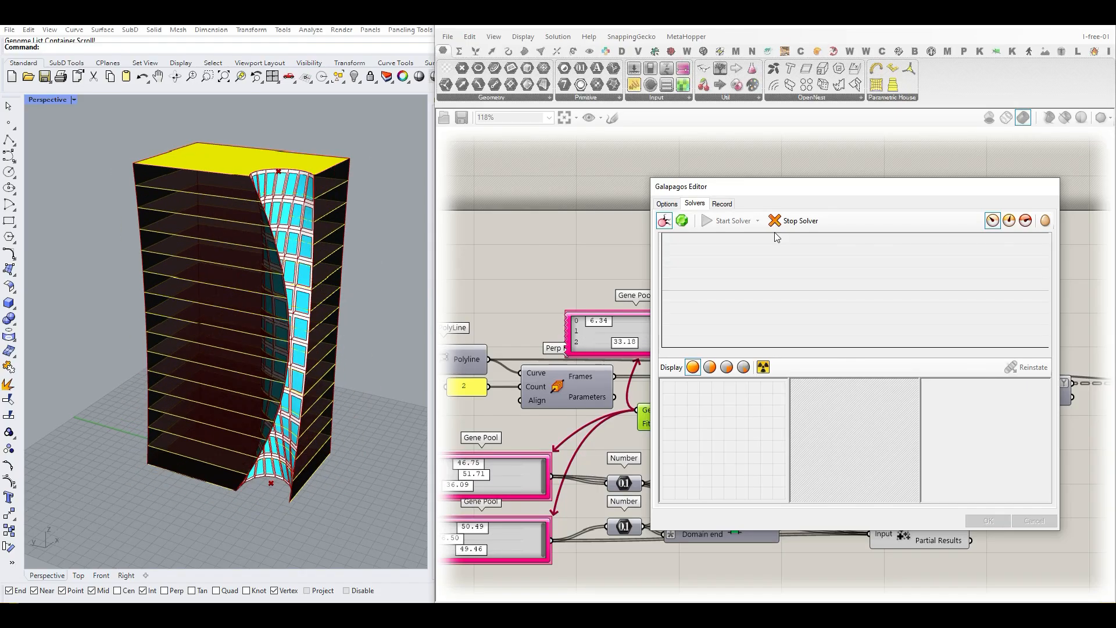
Check the Galapagos options during the run, then stop the solver.
click(669, 205)
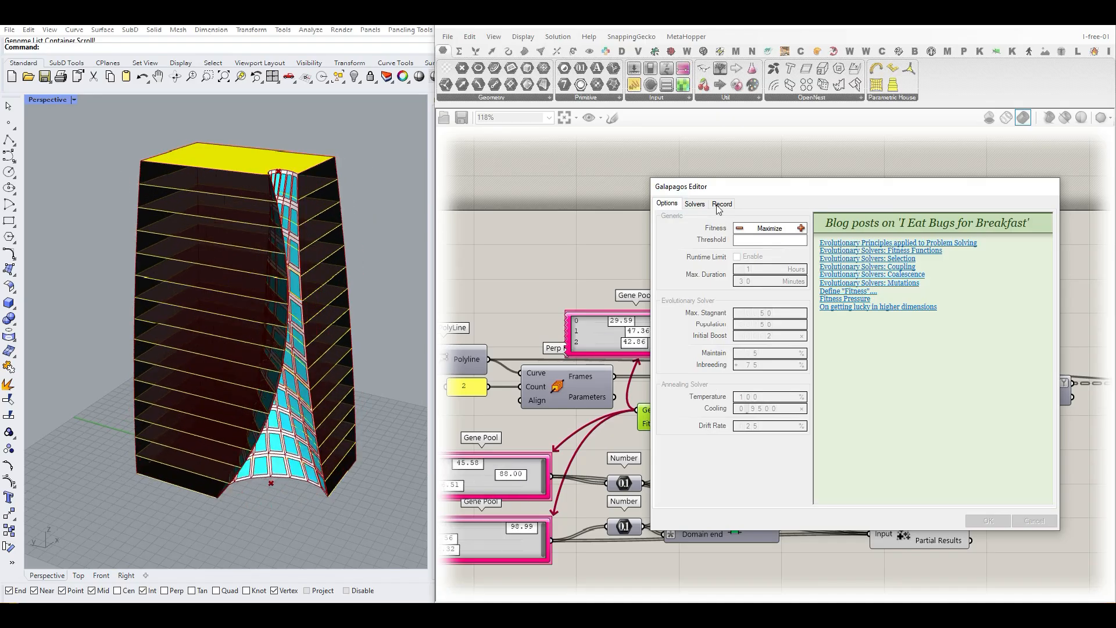
click(694, 203)
click(791, 224)
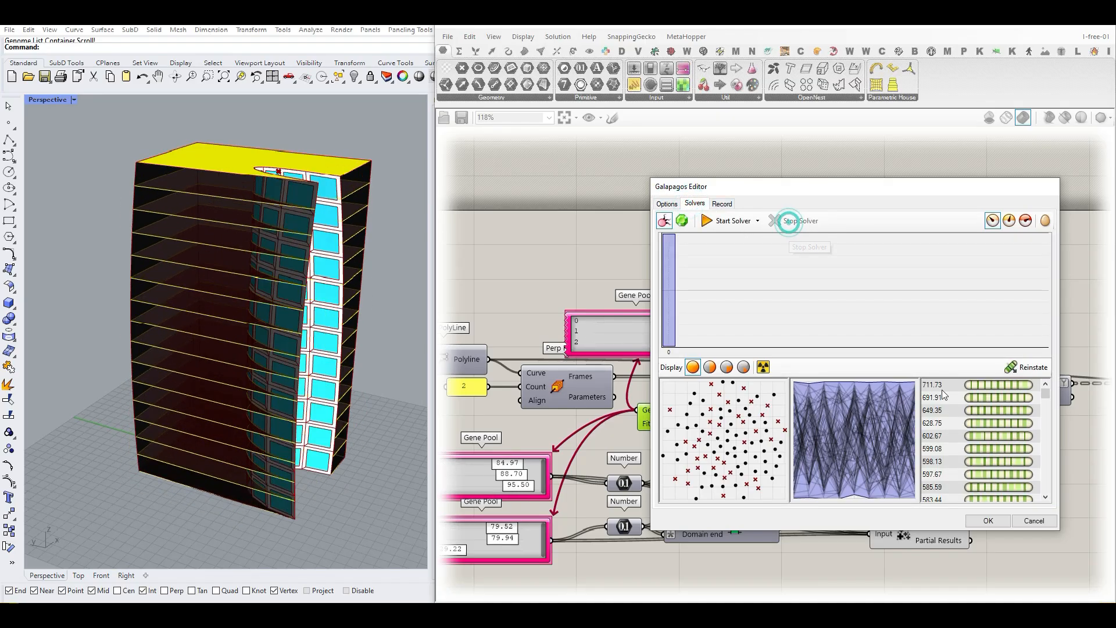
Reinstate the genomes with fitness 628.75 and 481.52 one after the other to compare their tower shapes.
click(960, 425)
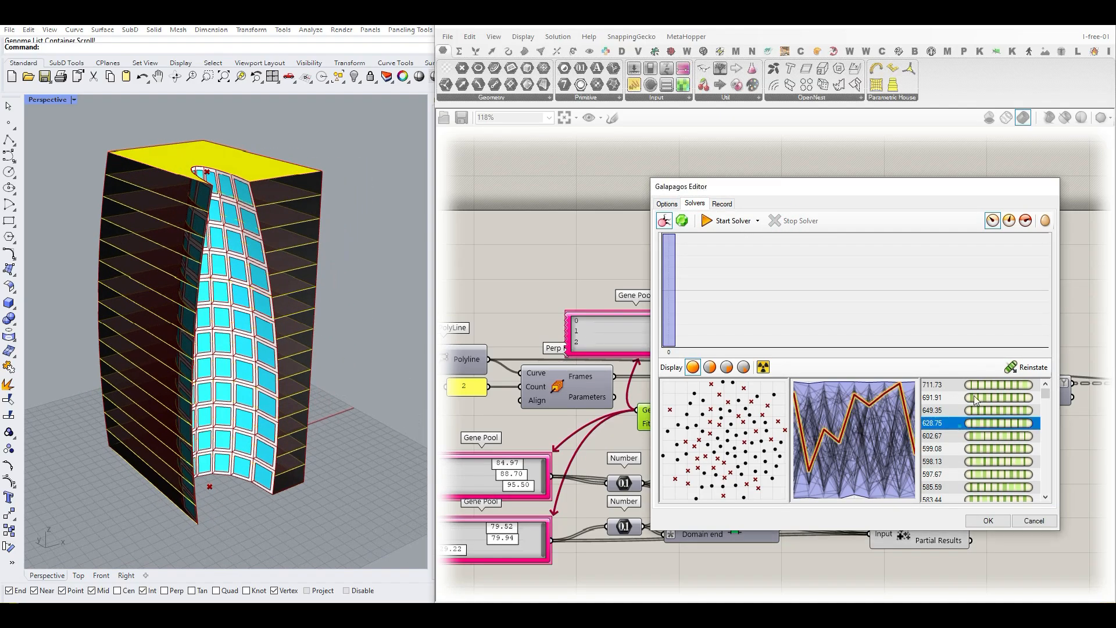
click(1013, 367)
drag(1046, 392, 1045, 449)
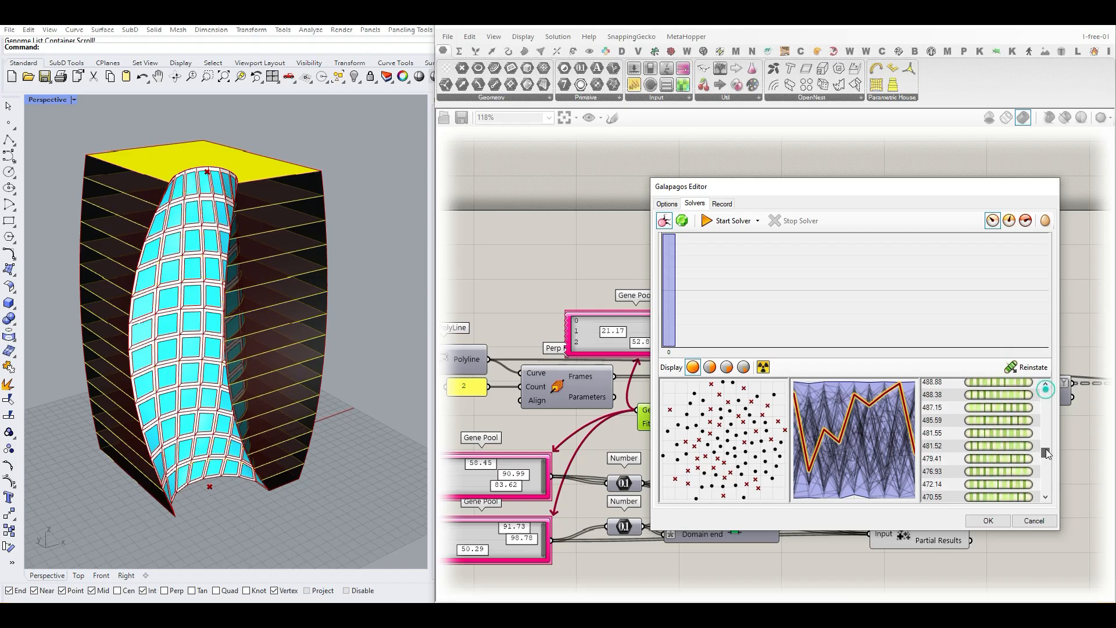
click(979, 445)
click(1019, 369)
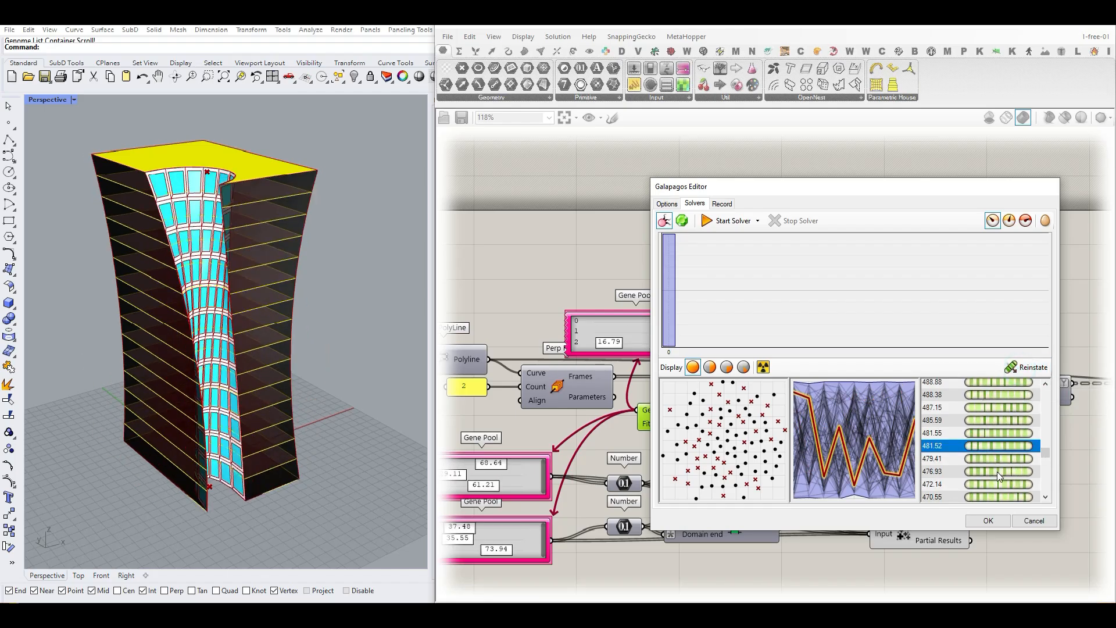
Reinstate the genome with fitness 476.93 and accept the Galapagos result.
click(996, 471)
click(1022, 369)
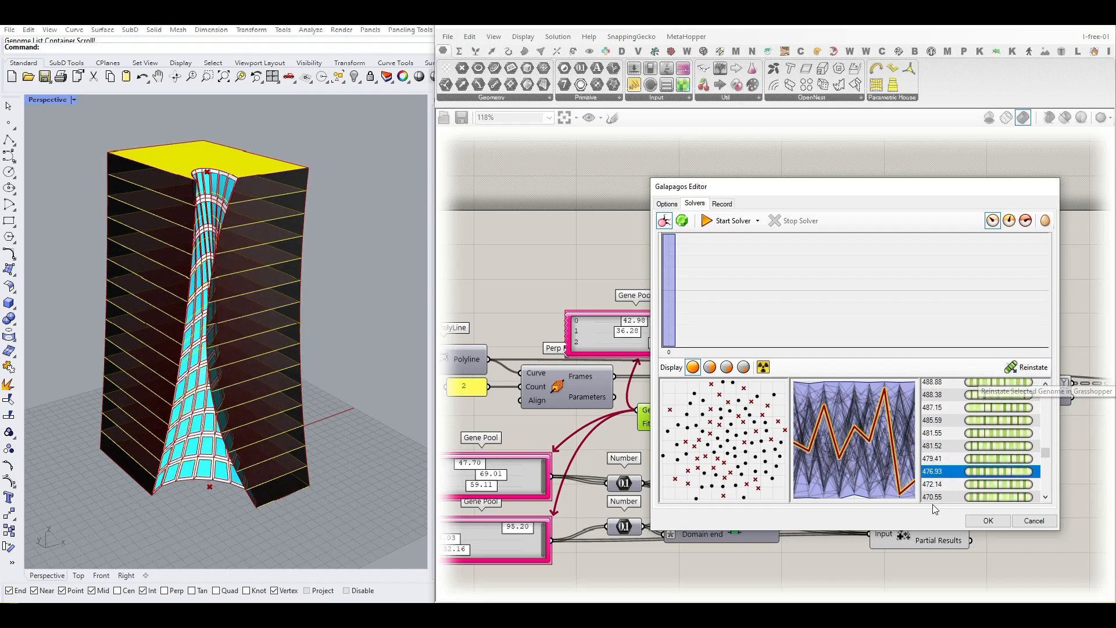
click(989, 521)
Select the Point parameter feeding the bounding box again and move its corner point inward to make the tower narrower.
right_drag(274, 442, 219, 494)
right_drag(597, 417, 638, 395)
scroll(638, 395, down, 6)
right_drag(837, 420, 647, 418)
scroll(669, 397, up, 4)
click(676, 392)
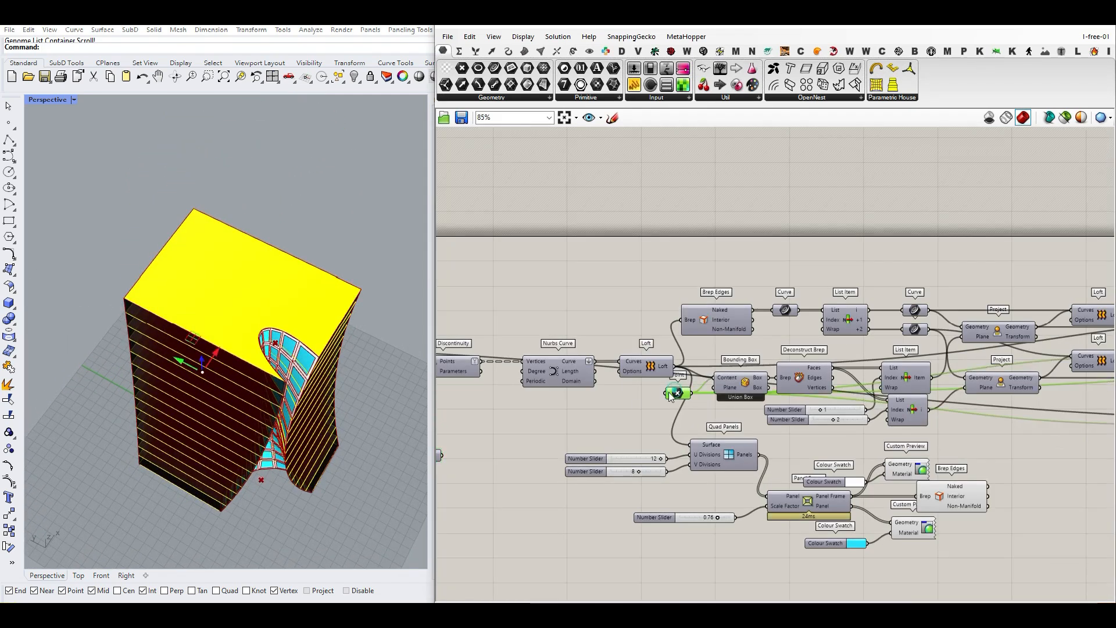
right_drag(210, 377, 237, 404)
drag(178, 362, 269, 405)
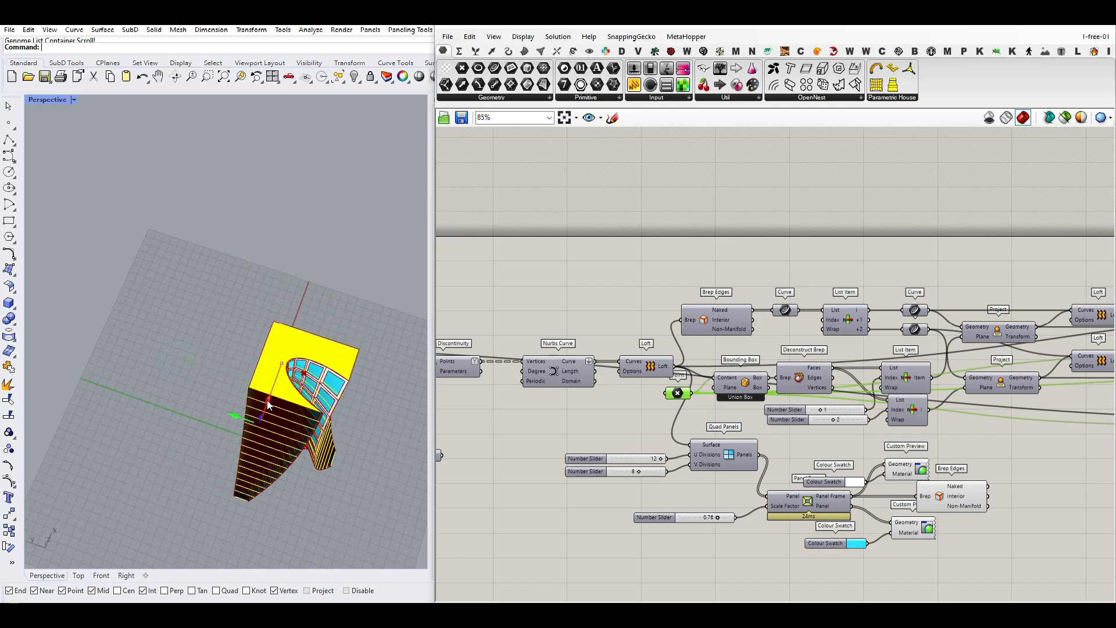
Examine the narrowed tower from several angles along with the starting components of its definition.
right_drag(326, 326, 253, 353)
scroll(233, 316, up, 4)
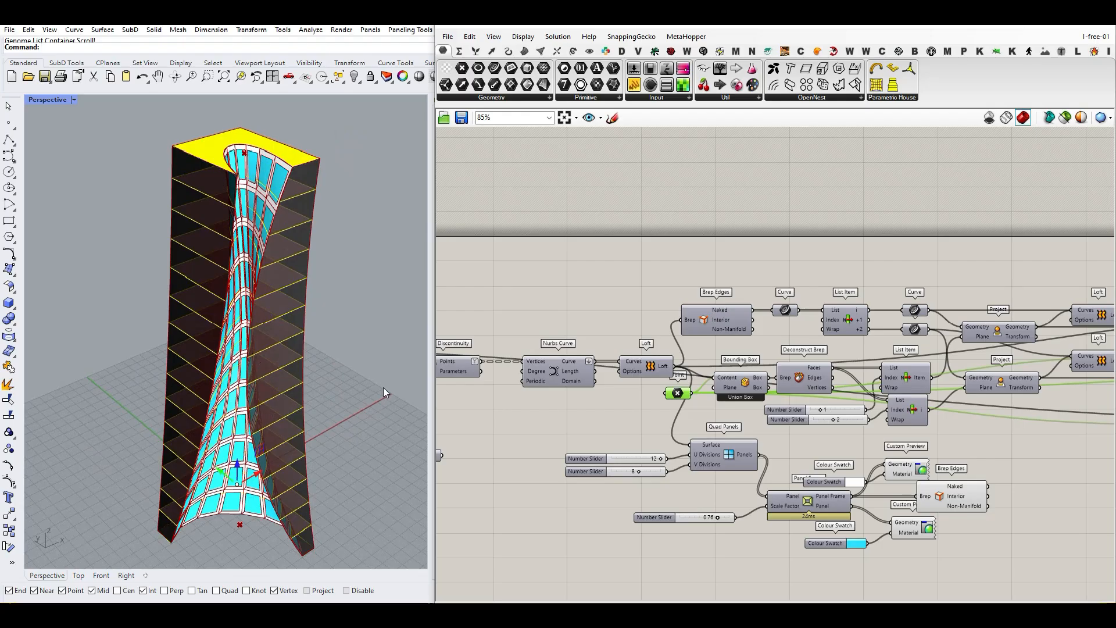
scroll(675, 343, down, 5)
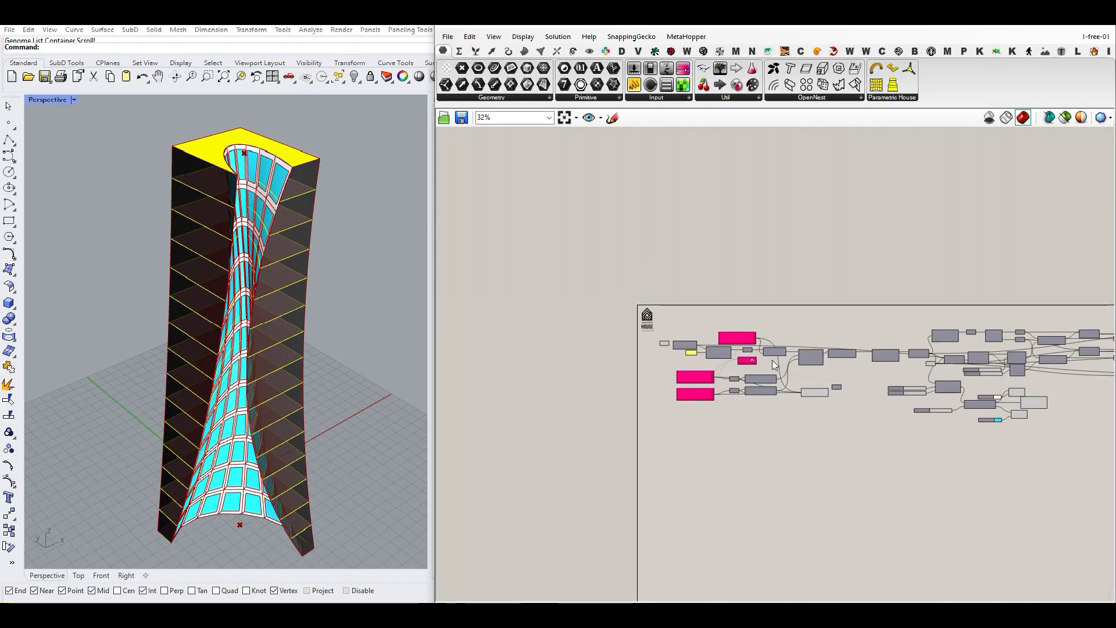
scroll(772, 360, up, 4)
scroll(253, 392, up, 4)
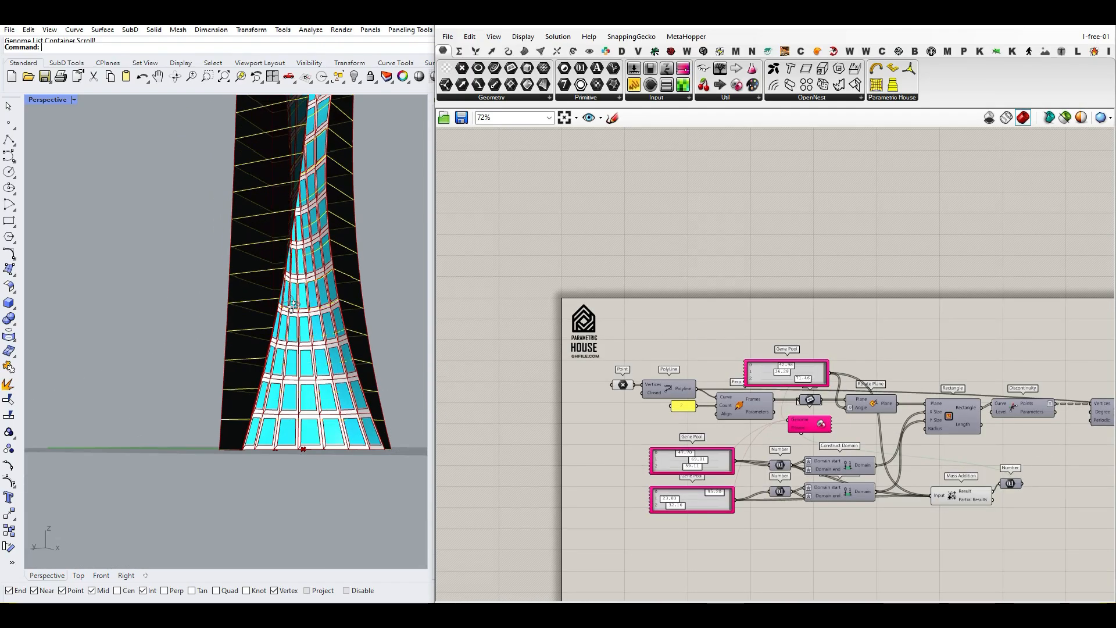
scroll(253, 393, down, 4)
scroll(682, 354, up, 3)
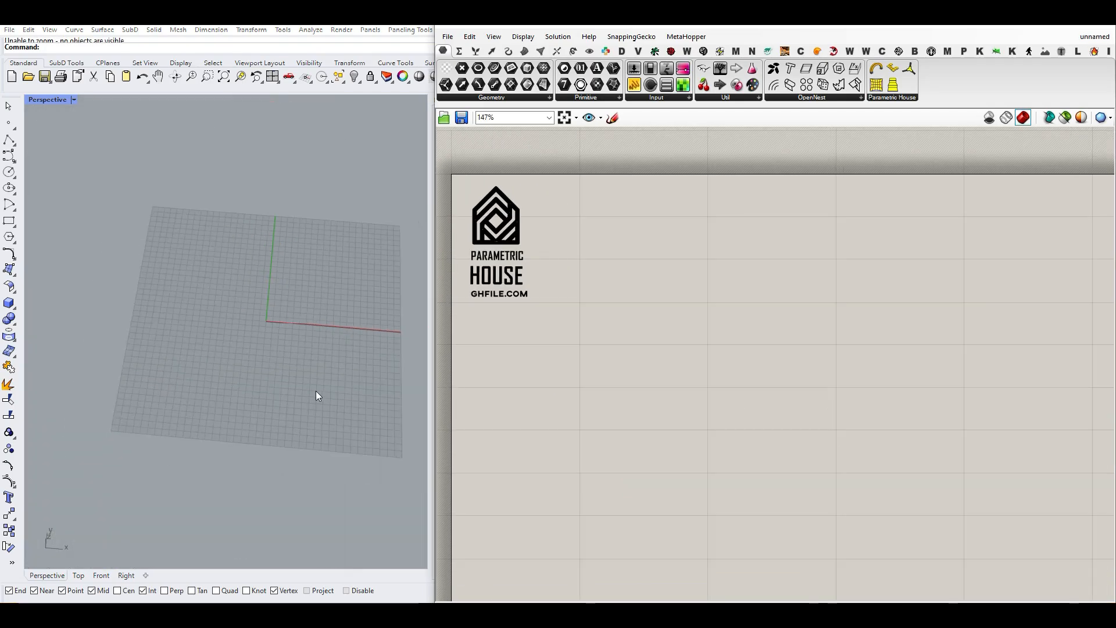
Add a Point parameter to the empty canvas and turn on the drawing of full component names.
right_drag(318, 396, 268, 423)
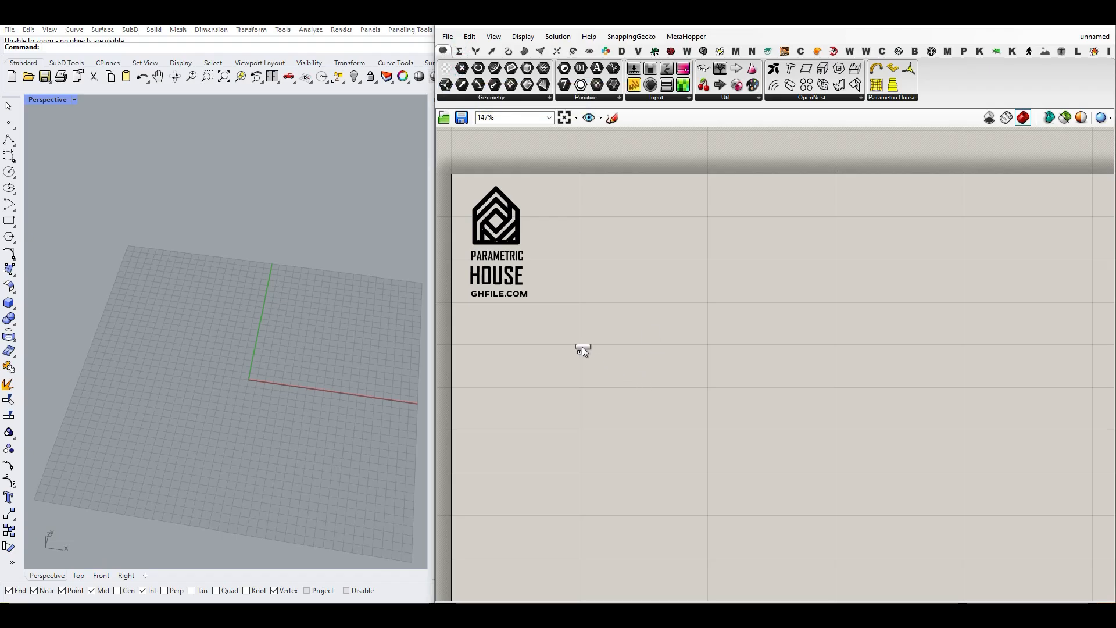
drag(582, 347, 580, 349)
scroll(580, 355, up, 3)
click(523, 36)
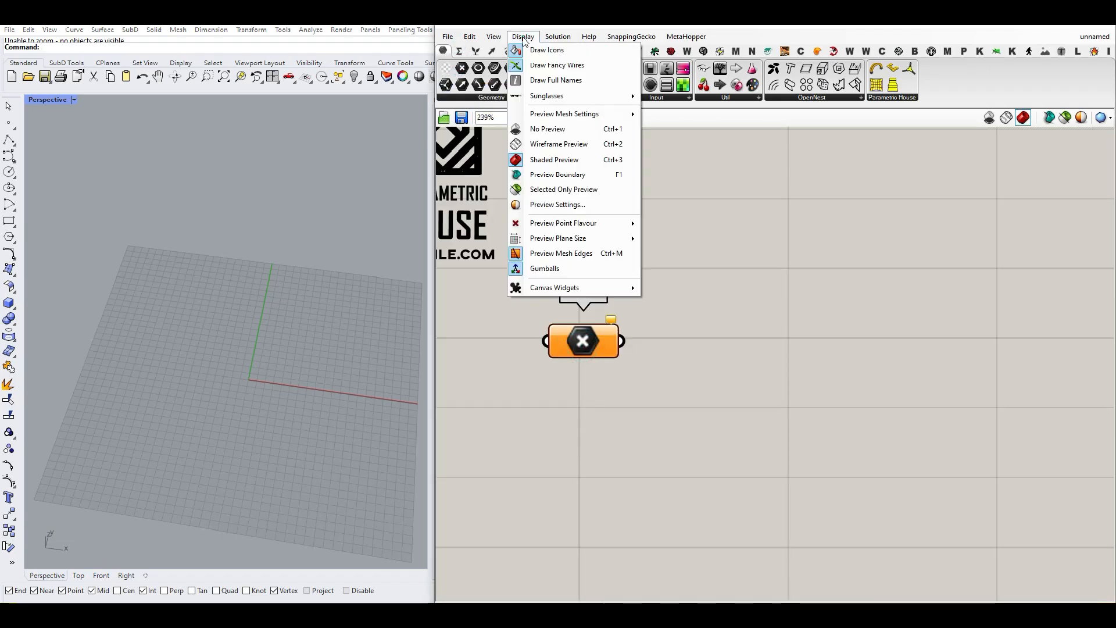
click(562, 81)
Assign two points to the Point parameter, one on the ground grid and one vertically above it.
right_click(589, 342)
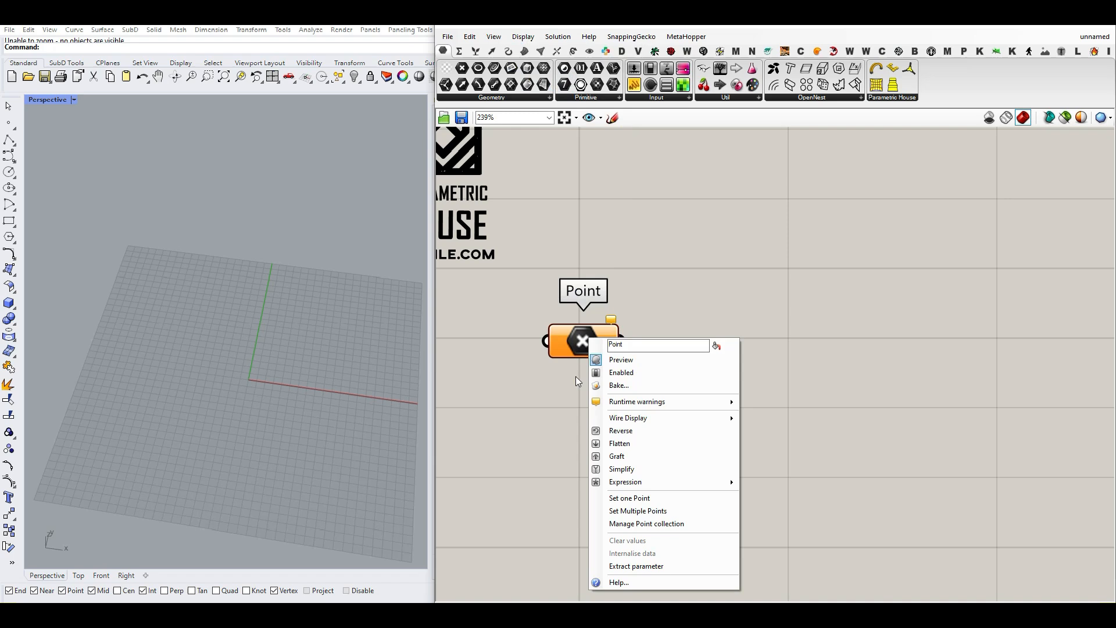
click(647, 513)
right_drag(250, 428, 222, 387)
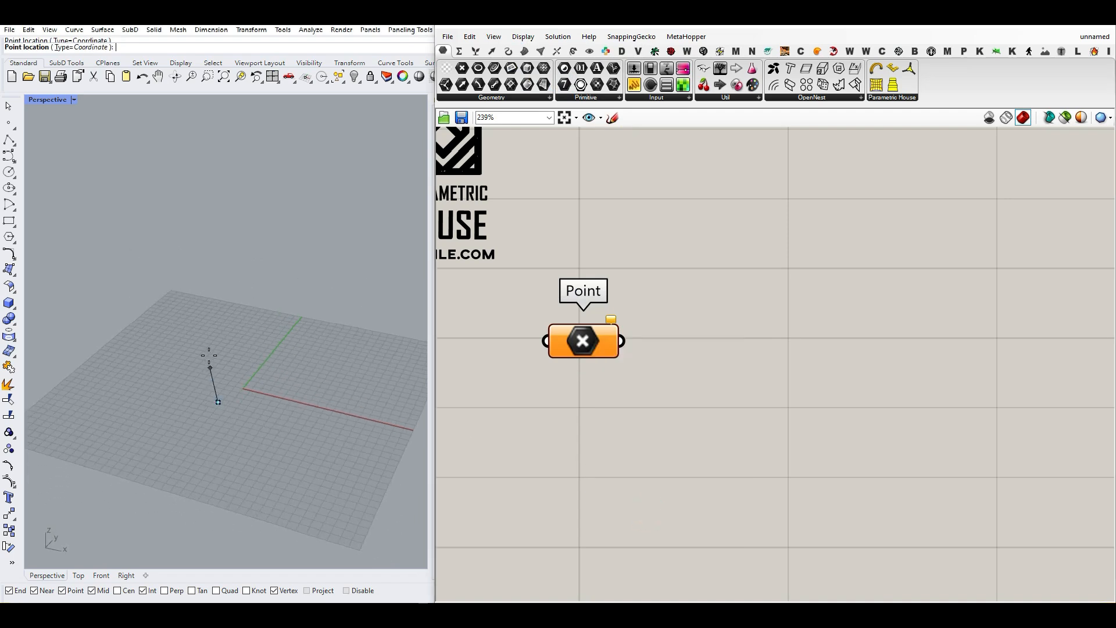
click(223, 210)
right_click(223, 211)
Select the Point parameter and raise its upper point along the Z axis.
right_drag(218, 285, 205, 323)
scroll(222, 375, up, 4)
scroll(205, 323, down, 6)
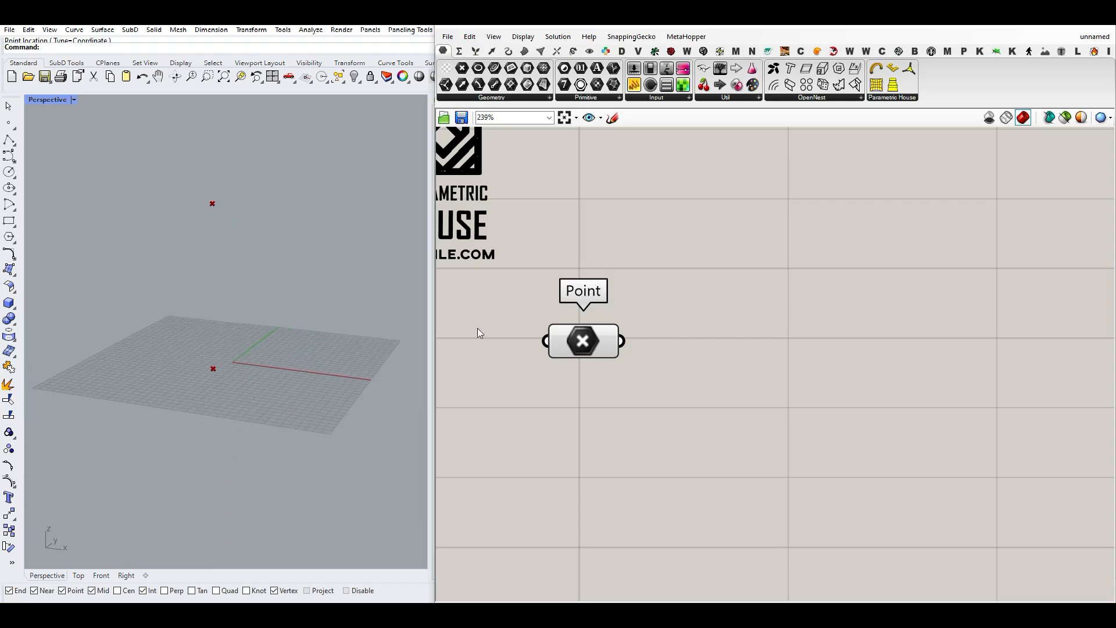
click(598, 341)
drag(213, 176, 217, 150)
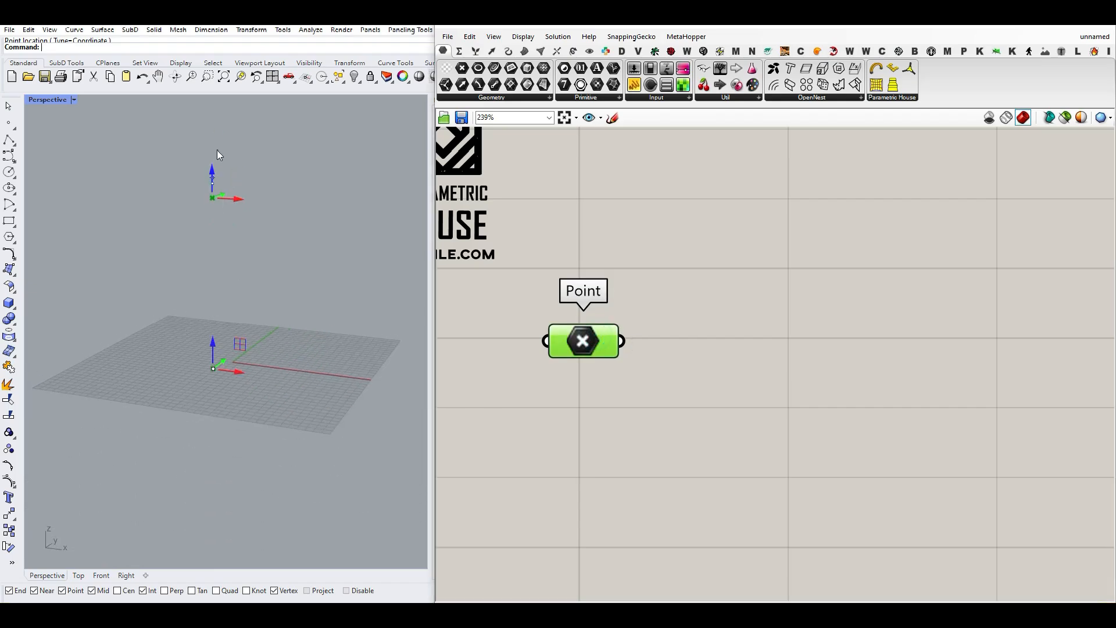
Add a PolyLine component and connect the Point parameter to its Vertices input.
click(509, 51)
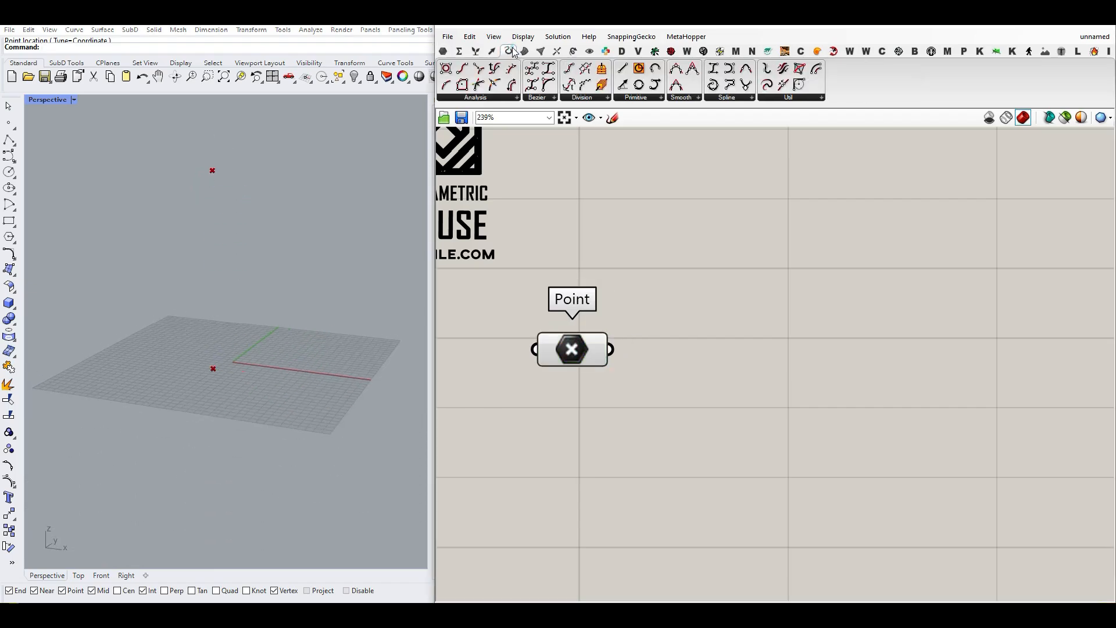
drag(730, 89, 635, 369)
drag(721, 378, 721, 356)
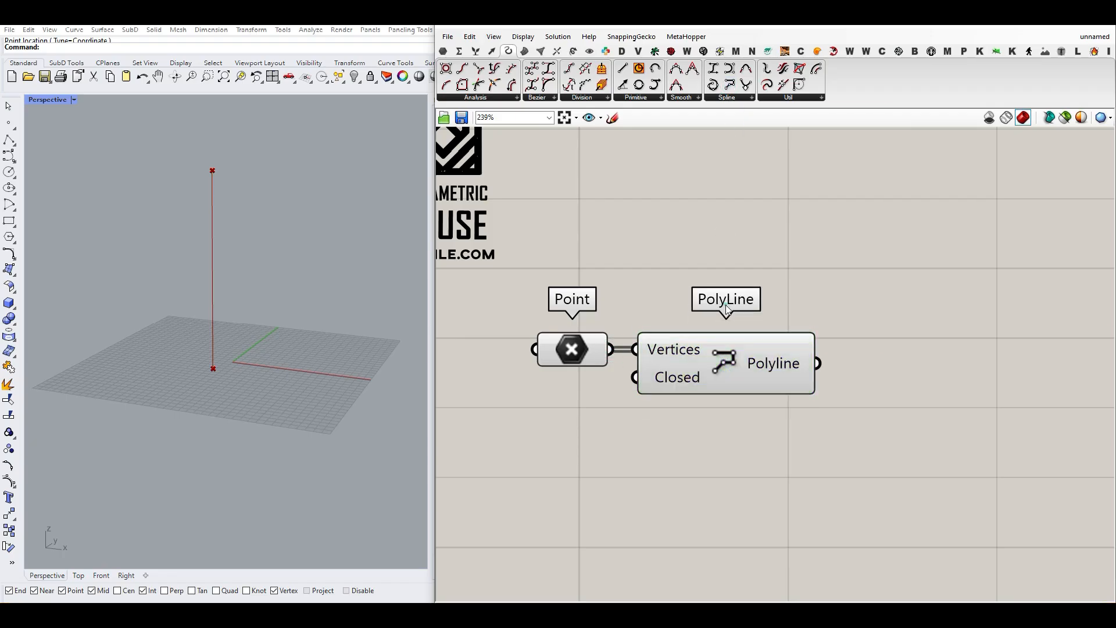
Add a Perp Frame component and connect the Polyline output to its Curve input.
right_drag(780, 350, 525, 357)
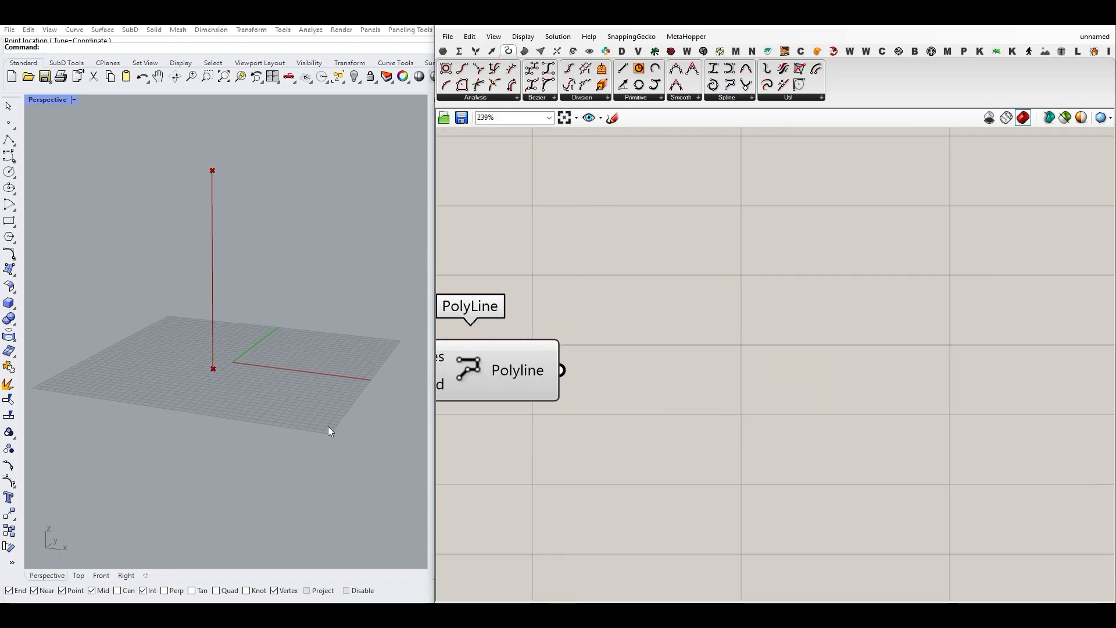
right_drag(179, 343, 176, 401)
scroll(224, 232, up, 3)
right_drag(211, 366, 233, 345)
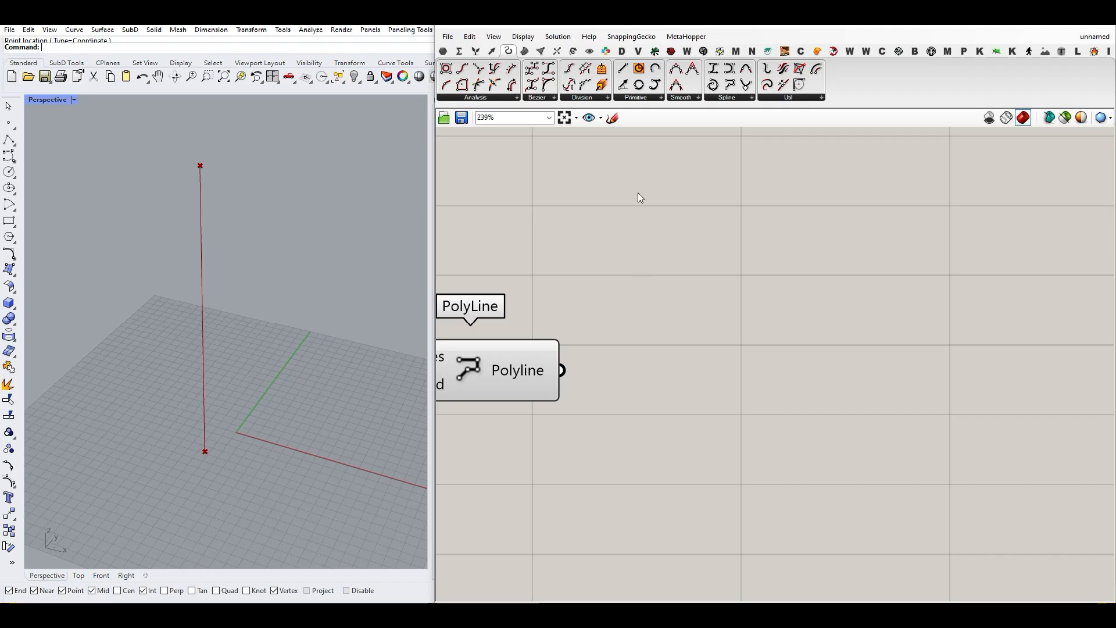
click(490, 100)
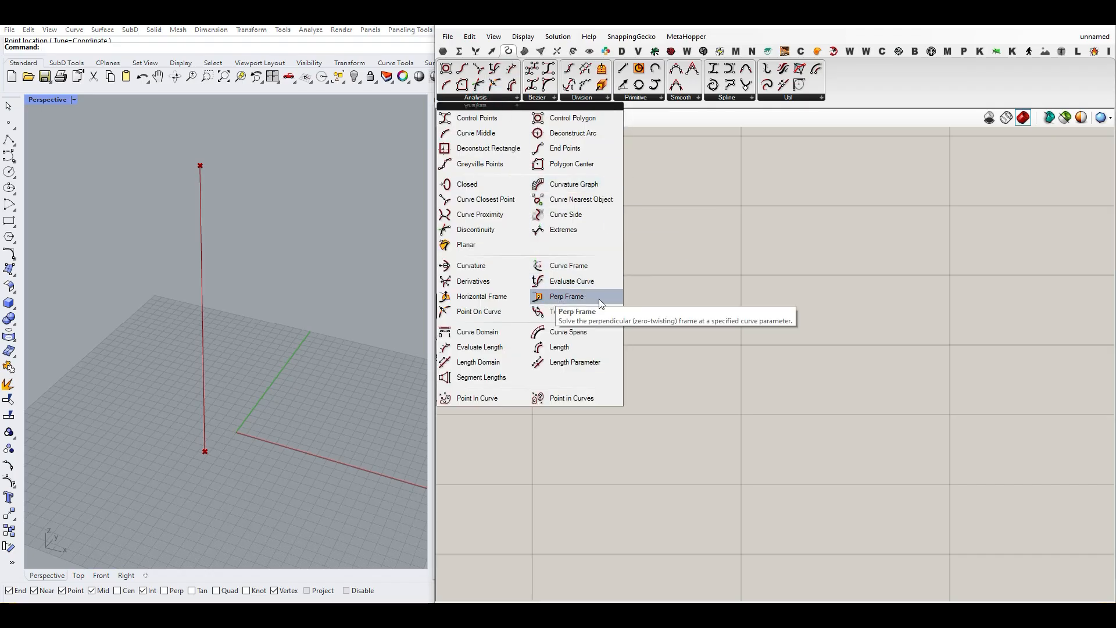
drag(599, 298, 681, 333)
right_drag(646, 329, 657, 368)
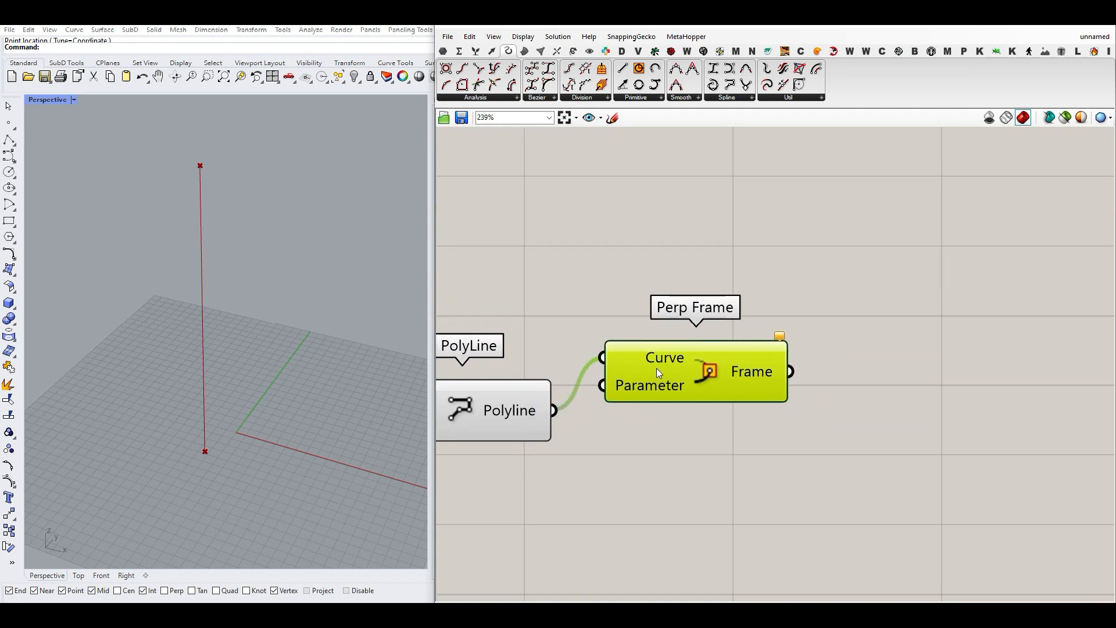
drag(657, 368, 660, 285)
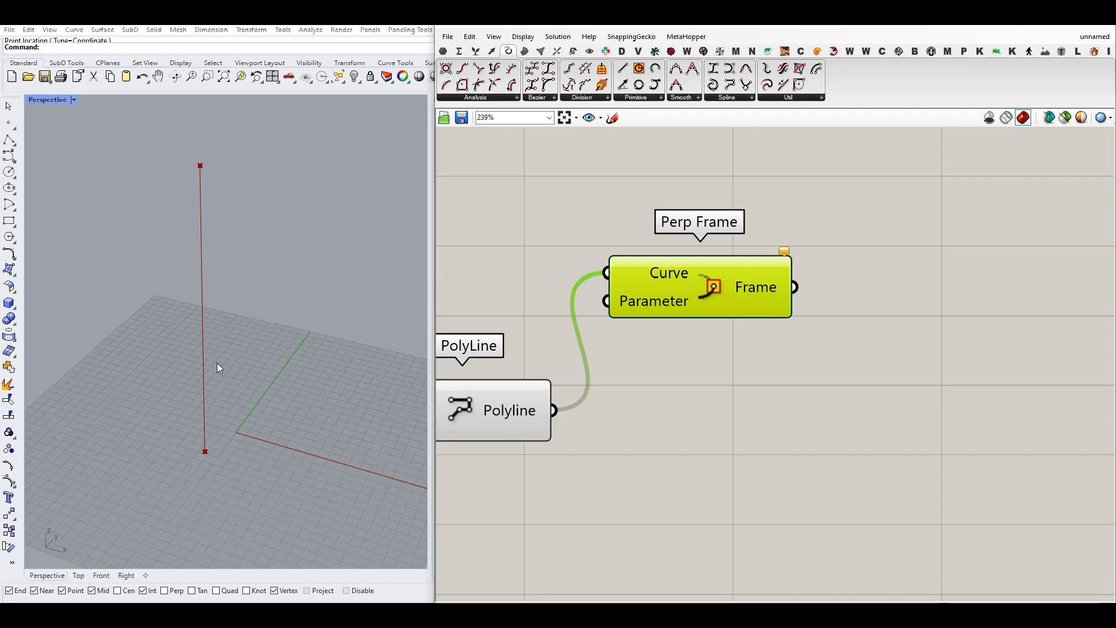
Reparameterize the Curve input of the Perp Frame component and shift the component farther from PolyLine.
right_click(673, 274)
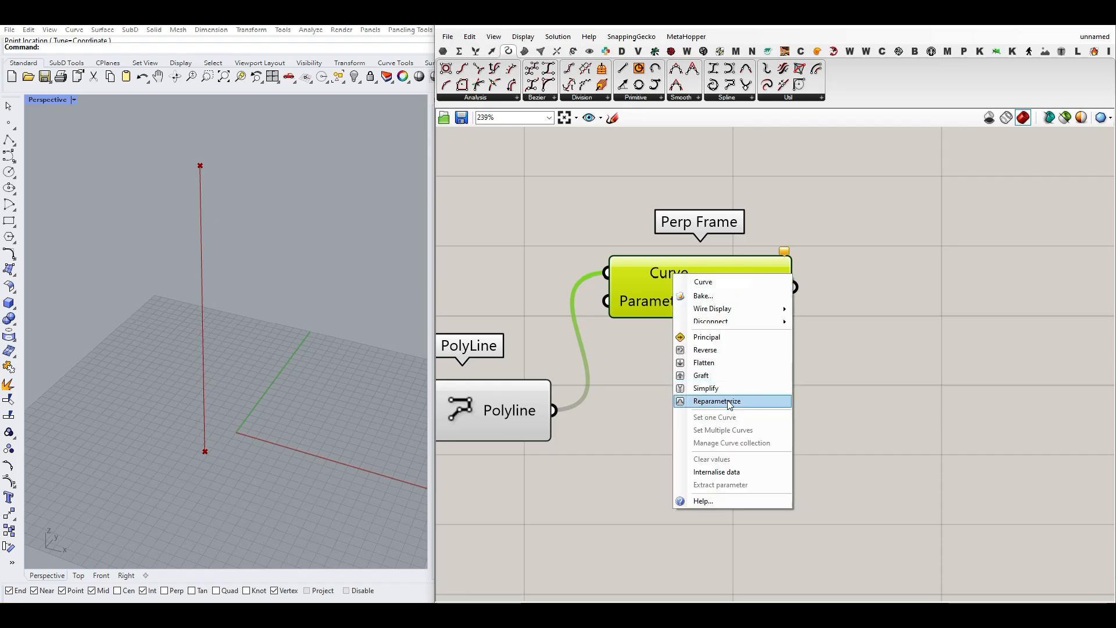
click(726, 401)
right_drag(694, 292, 722, 343)
drag(722, 342, 815, 293)
Add a number slider ranging from 0 to 1.0 and connect it to the Parameter input of Perp Frame.
double_click(565, 286)
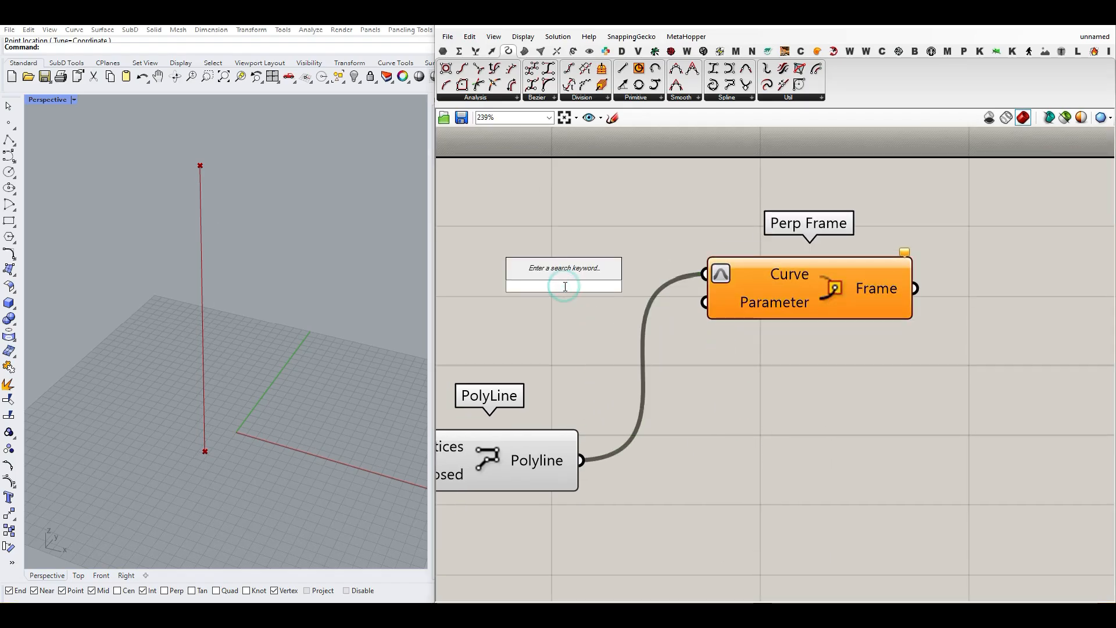
text(0..1.0)
key(Return)
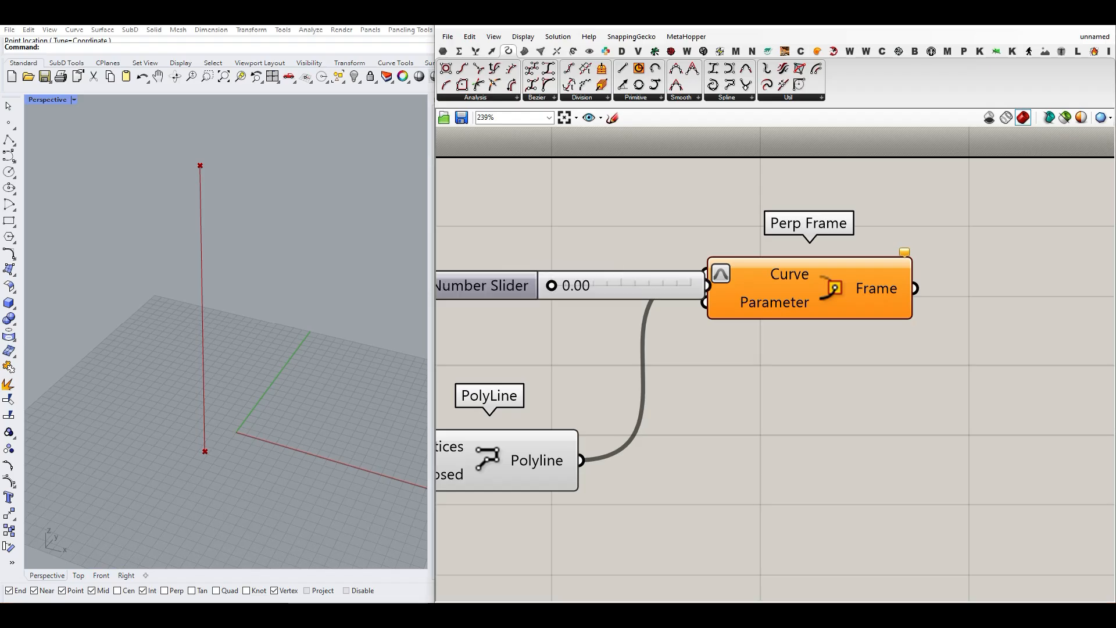
drag(594, 289, 536, 301)
click(667, 308)
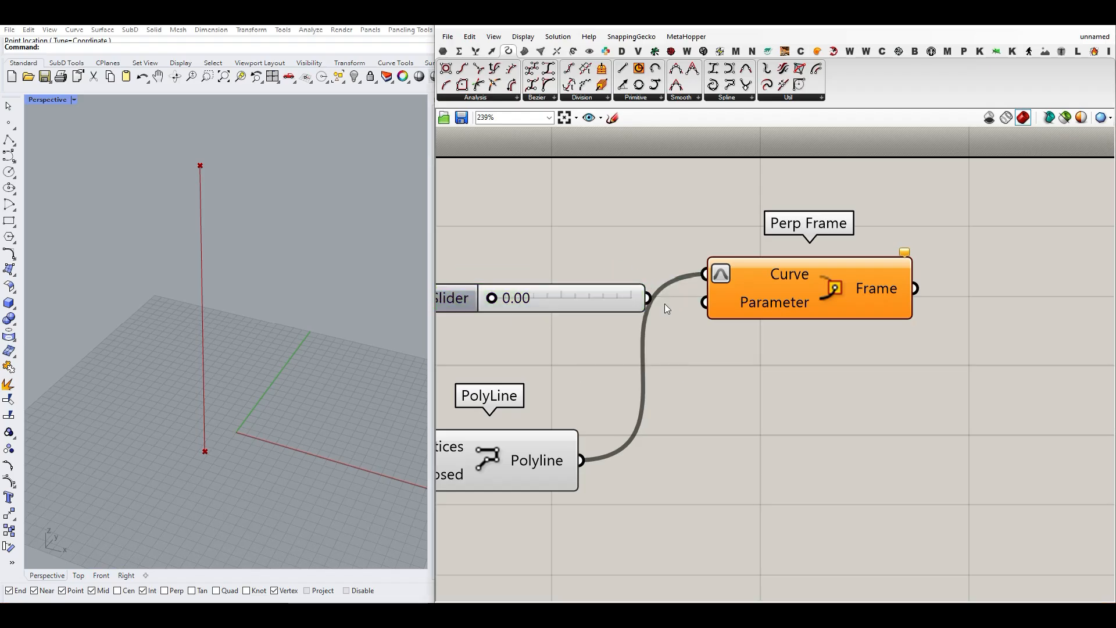
drag(686, 308, 657, 299)
Vary the parameter slider to move the frame along the line, and delete the Perp Frame component and slider.
drag(507, 300, 567, 303)
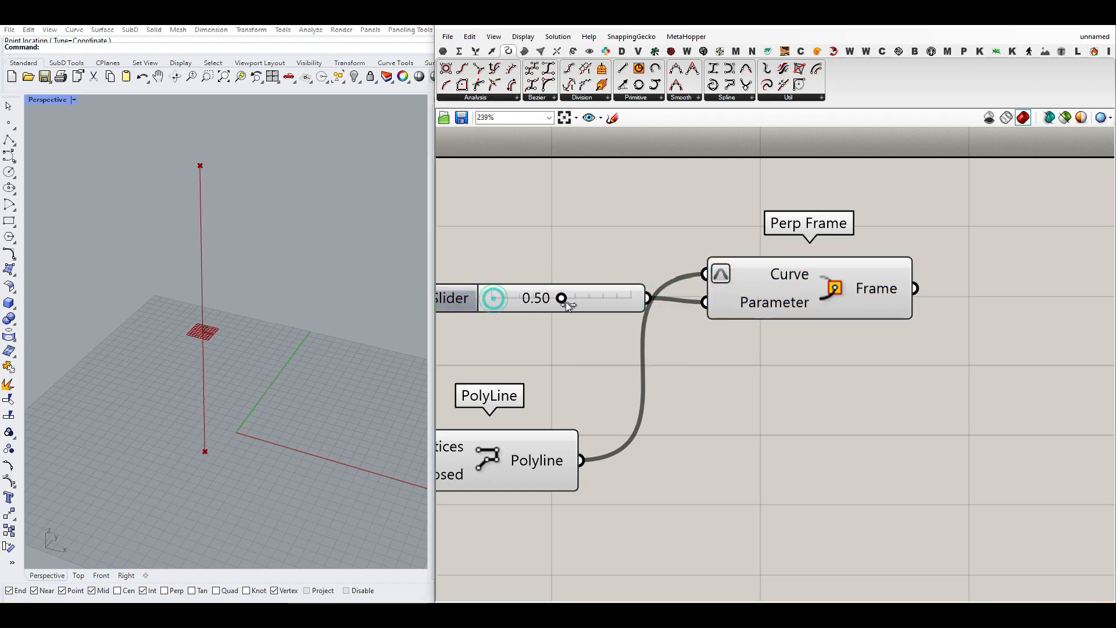
drag(491, 299, 671, 308)
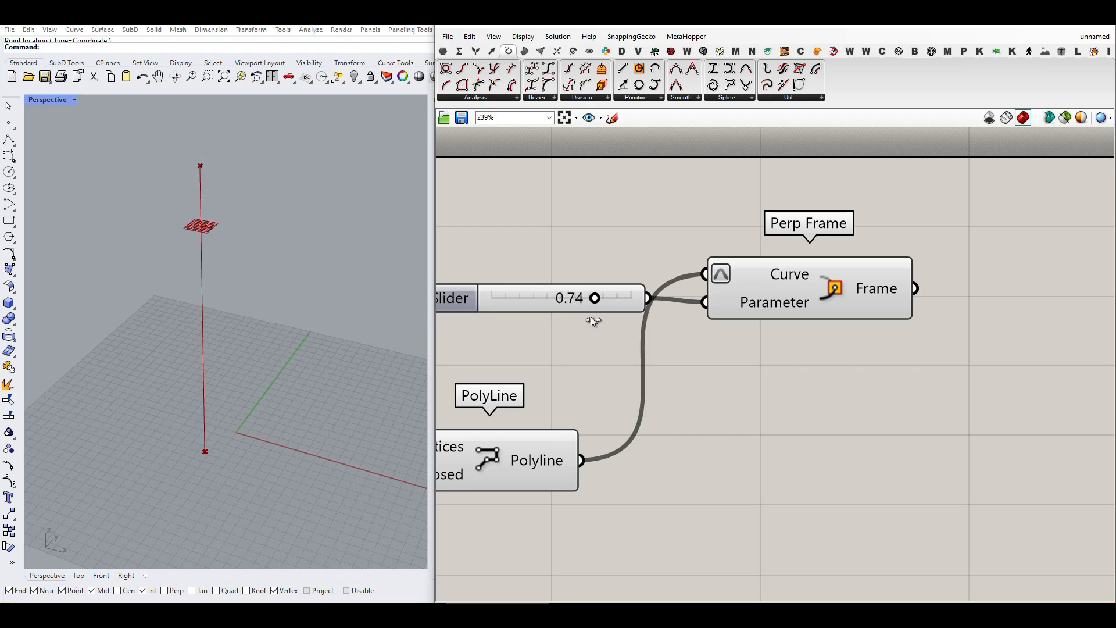
drag(469, 329, 605, 322)
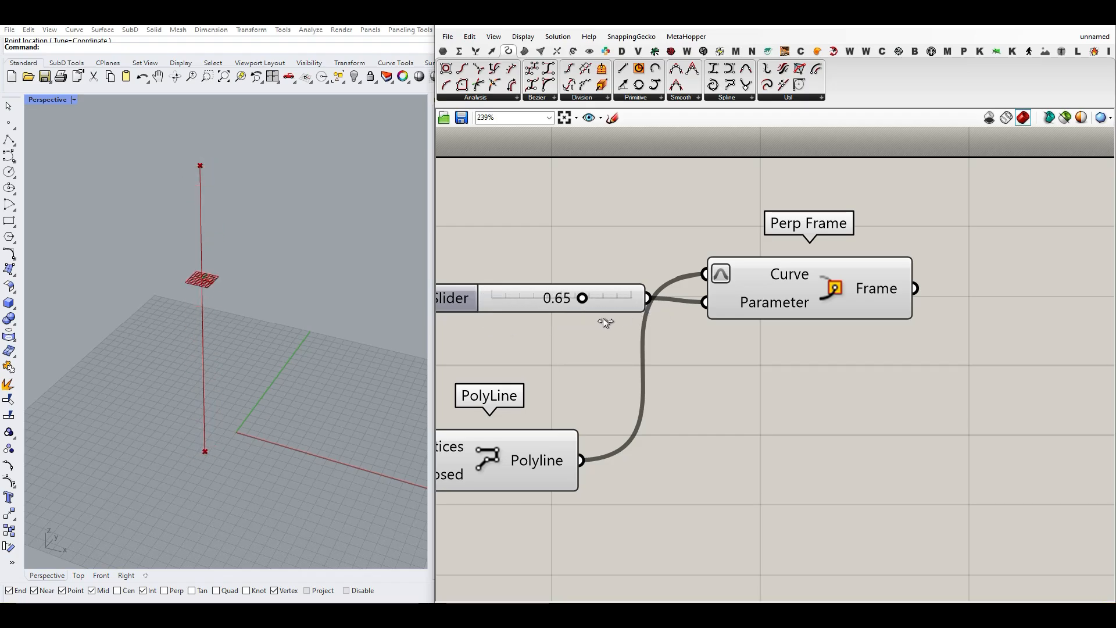
drag(773, 225, 626, 309)
key(Delete)
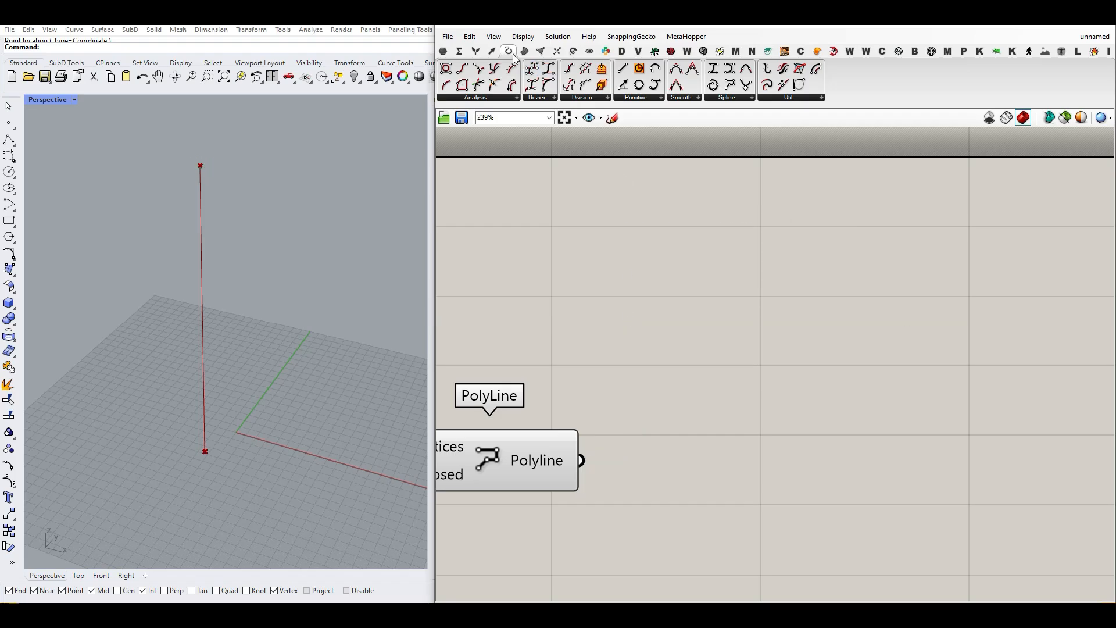
Add a Perp Frames component and connect the Polyline output to its Curve input.
click(605, 98)
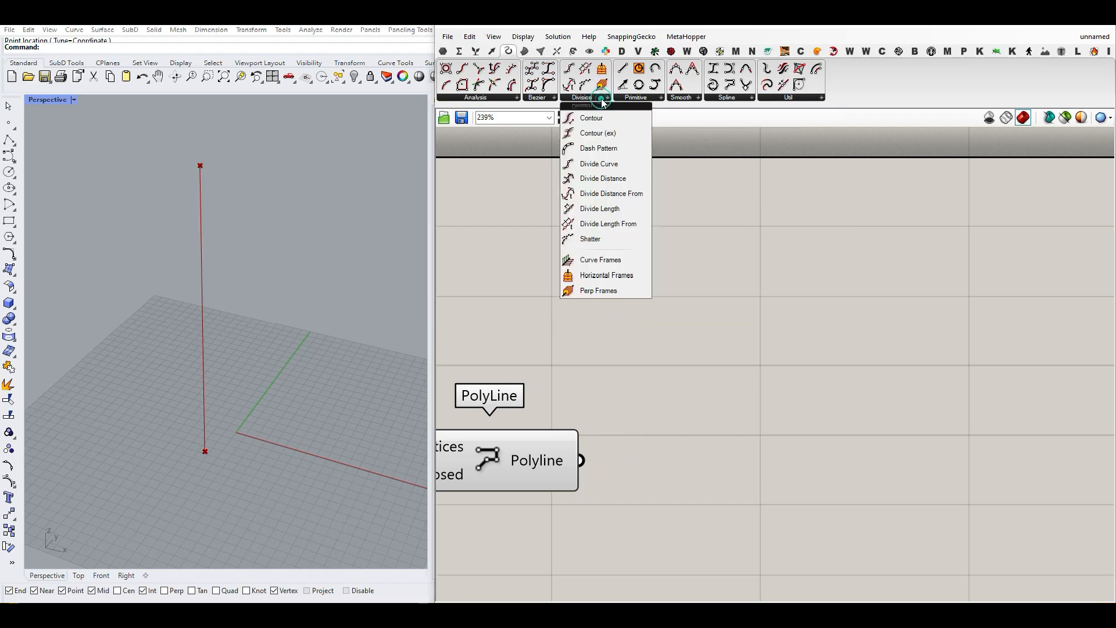
drag(636, 291, 738, 526)
right_drag(738, 525, 735, 409)
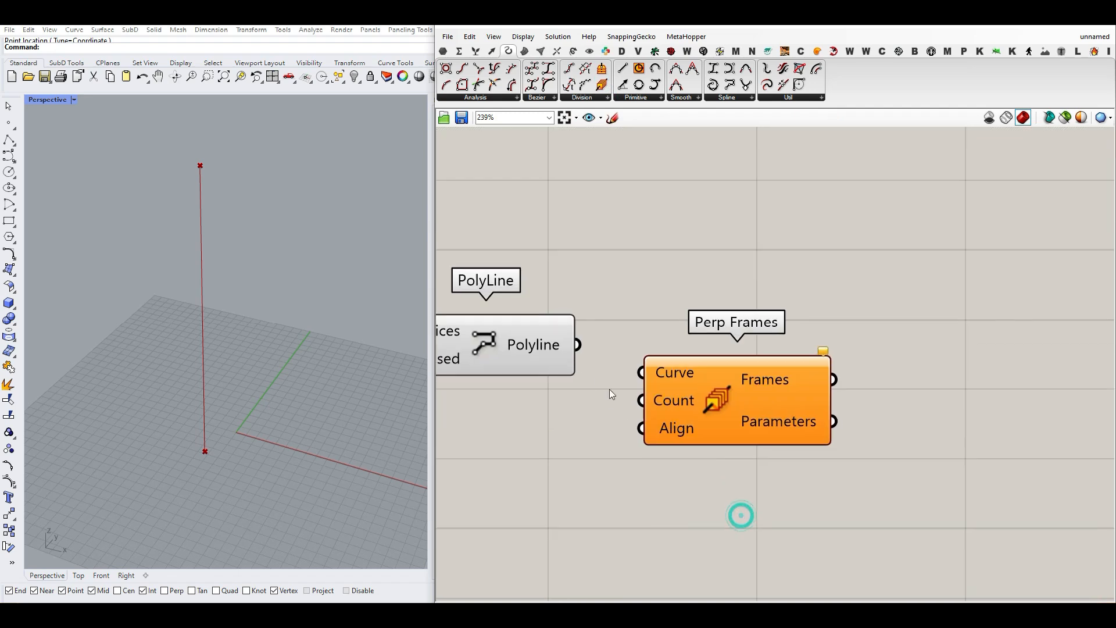
drag(612, 366, 641, 372)
Create a panel, connect it to the Count input of Perp Frames and set its value to 2.
double_click(538, 437)
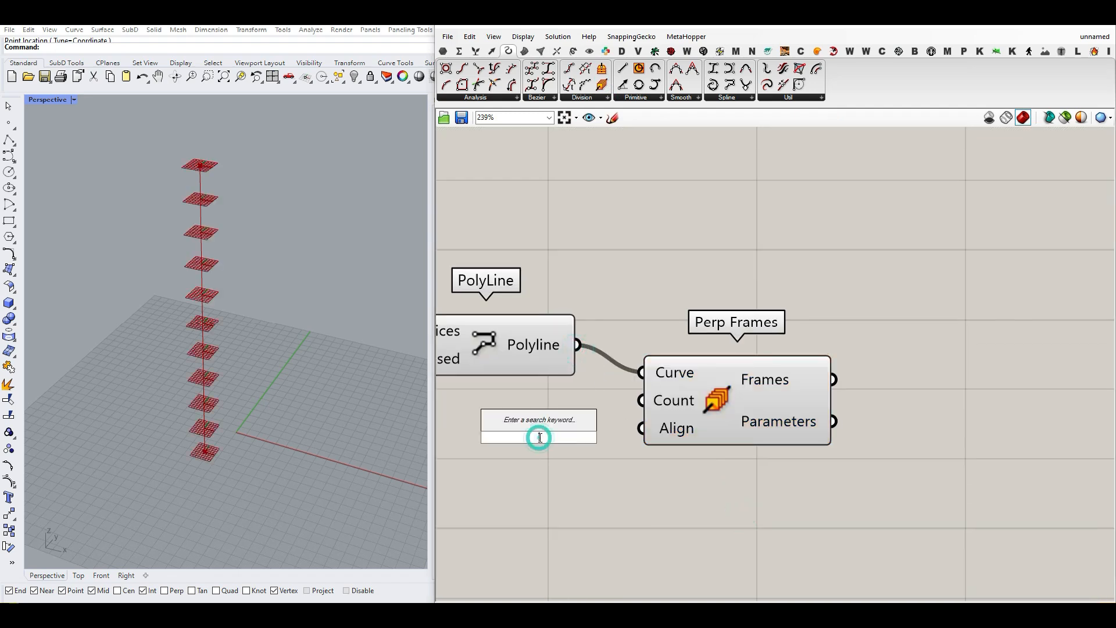
text(//3)
key(Return)
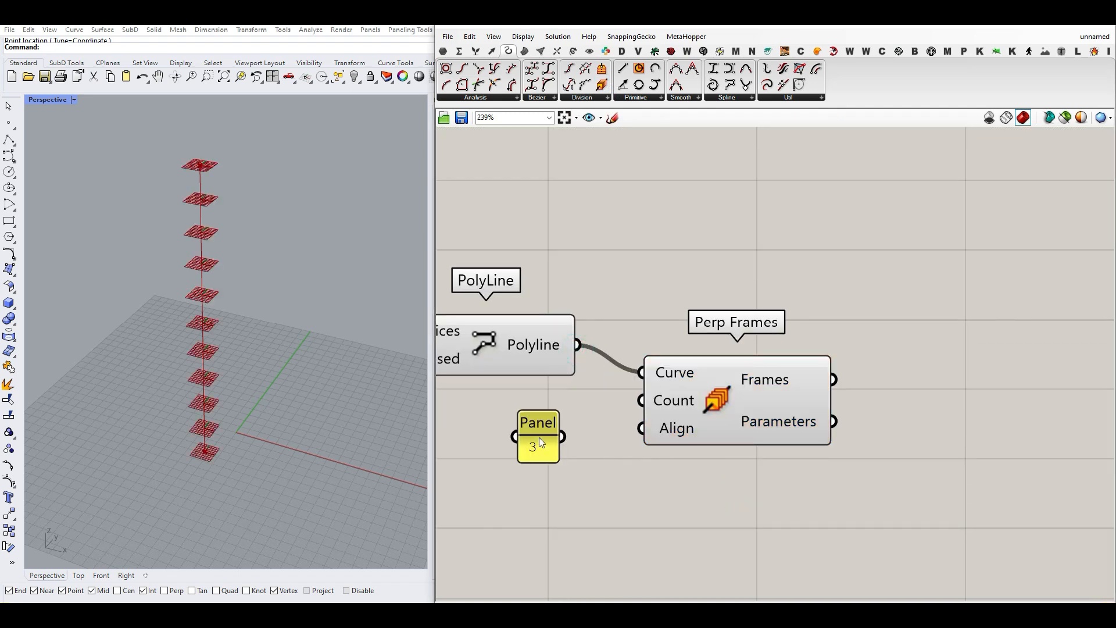
drag(623, 400, 625, 397)
double_click(534, 441)
text(2)
click(565, 534)
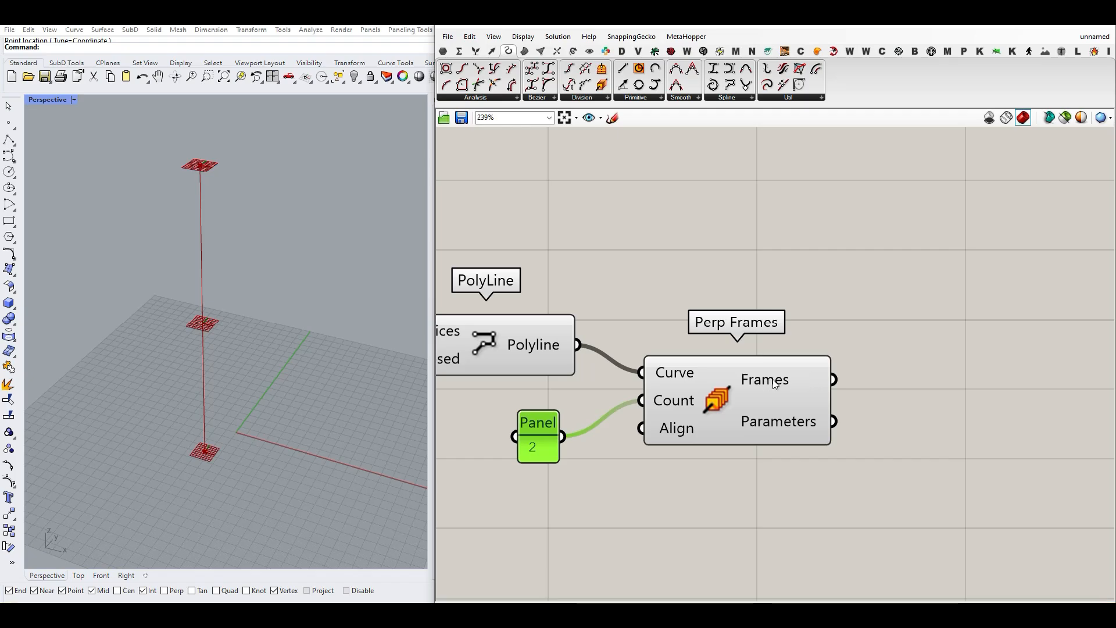
Clear the count panel's name, resize the panel and line it up with the Count input.
drag(555, 460, 536, 418)
right_click(537, 410)
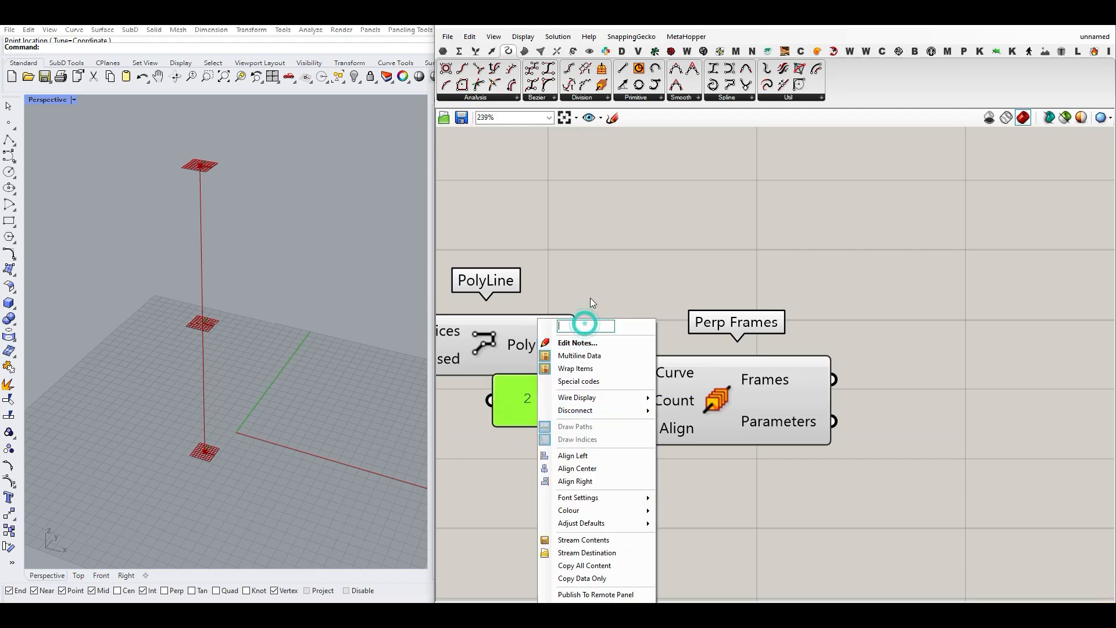
click(610, 266)
drag(529, 423, 537, 399)
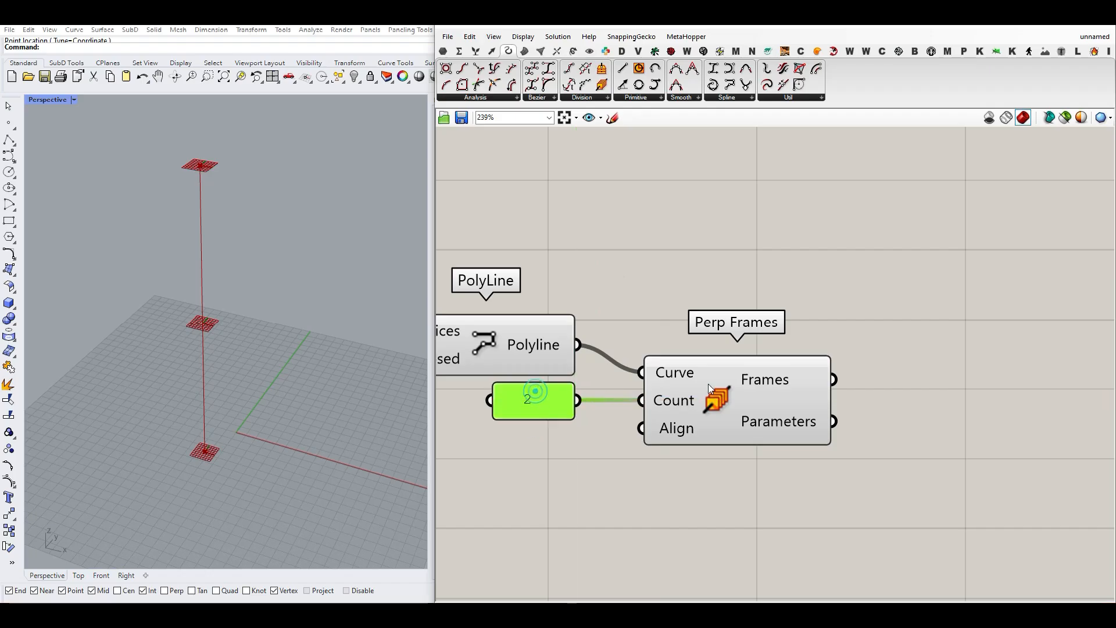
Add a Plane parameter, connect the Frames output to it and align it with that output.
right_drag(857, 396, 752, 368)
scroll(565, 427, up, 2)
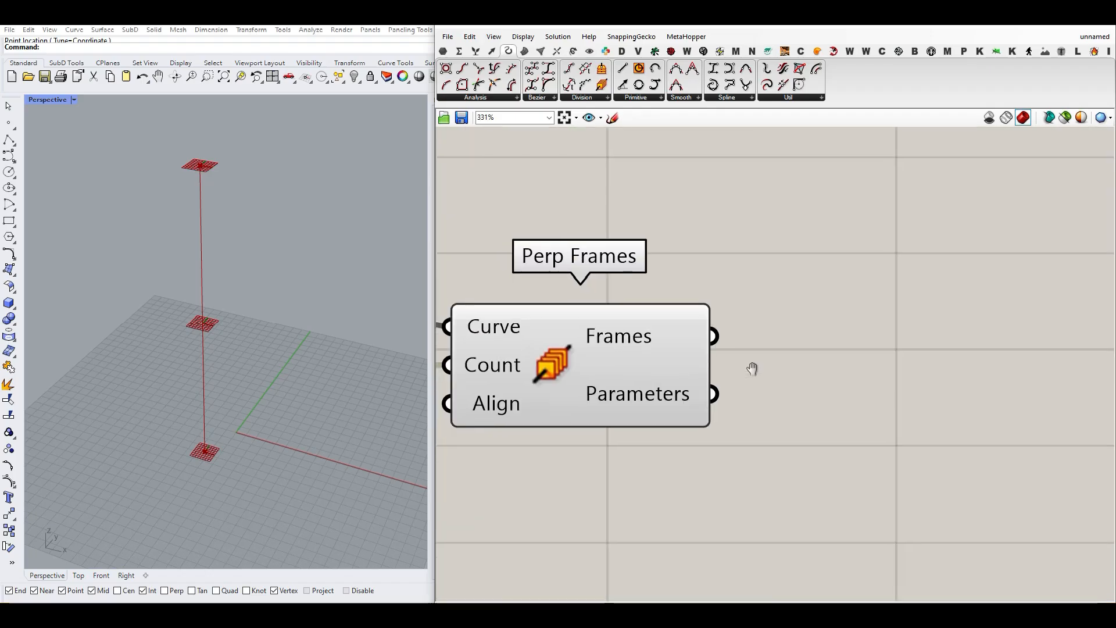
click(443, 52)
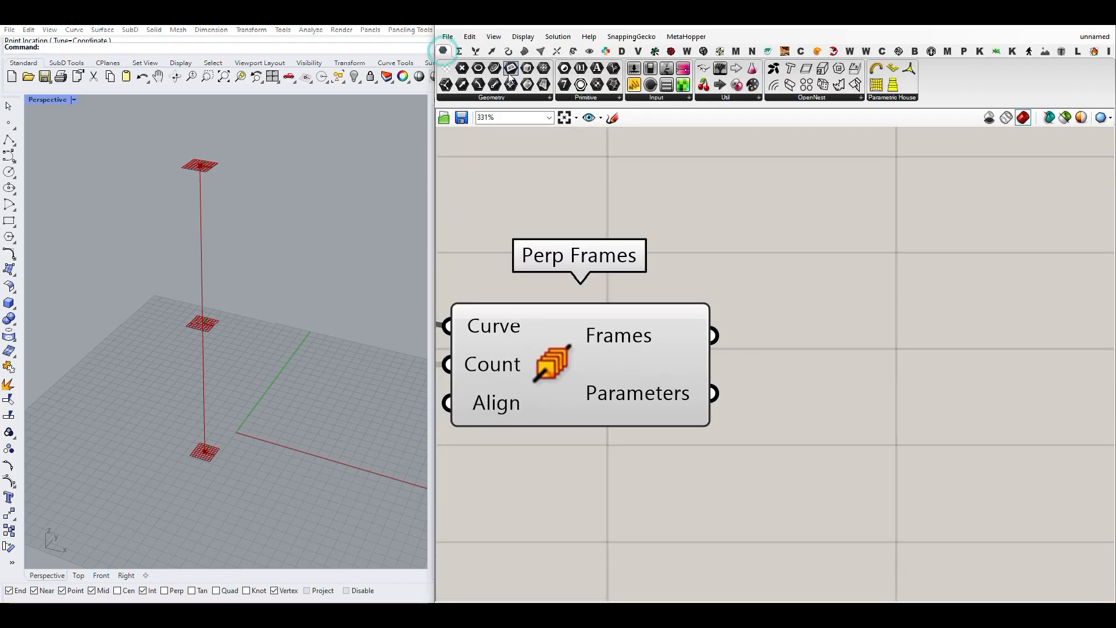
click(805, 273)
drag(712, 330, 757, 272)
right_drag(794, 296, 569, 316)
drag(573, 289, 626, 354)
click(679, 299)
click(780, 291)
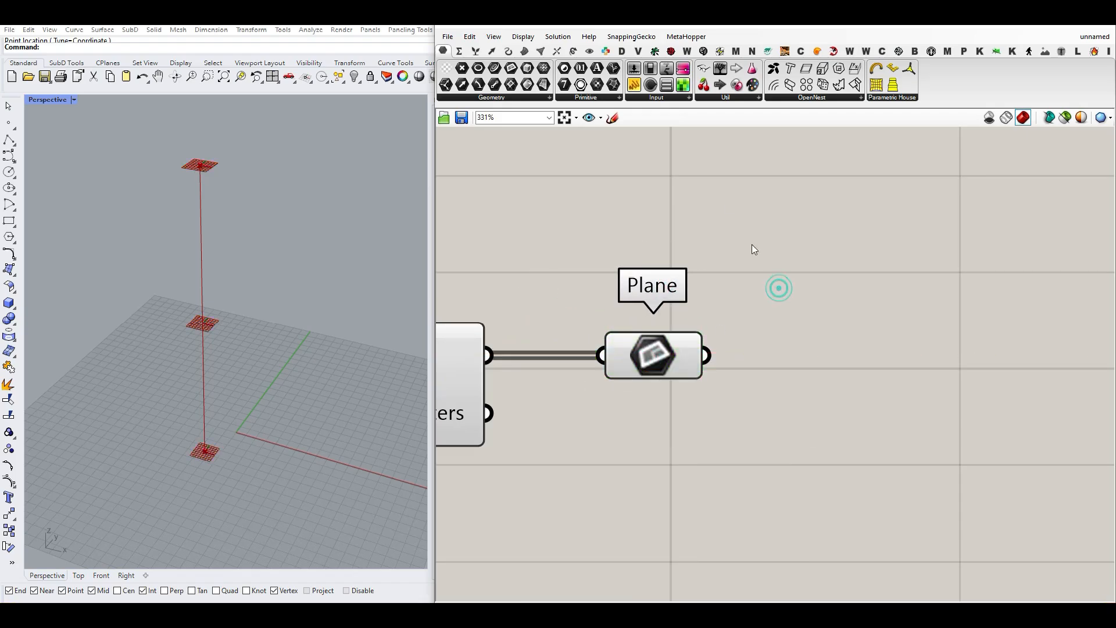
Add a Rectangle component, connect the Plane parameter to its Plane input and space it apart from the parameter.
click(510, 54)
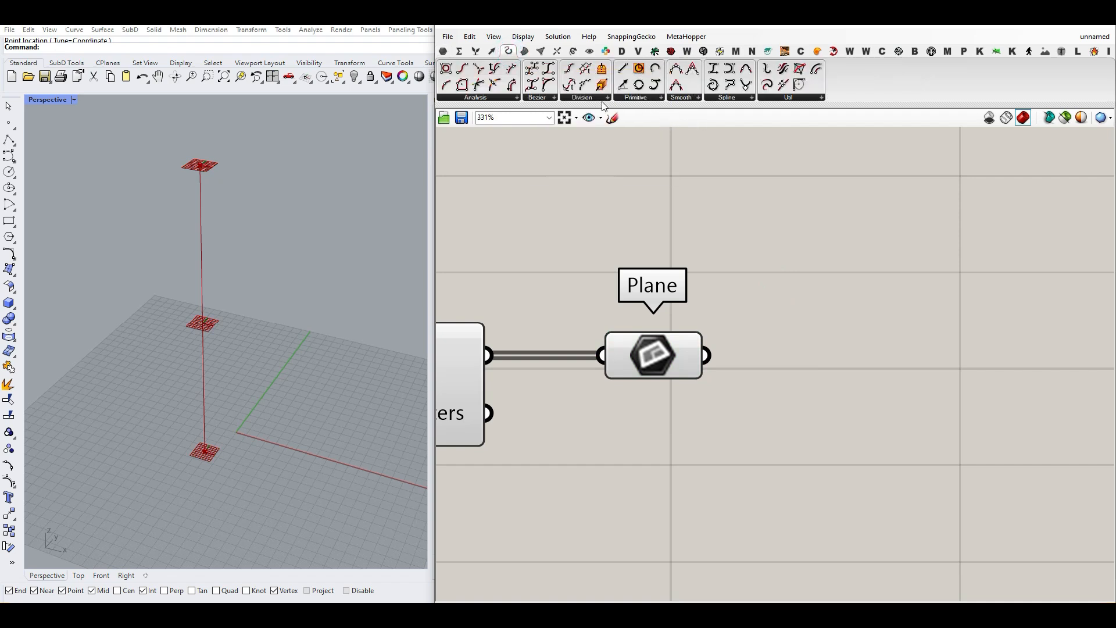
click(640, 99)
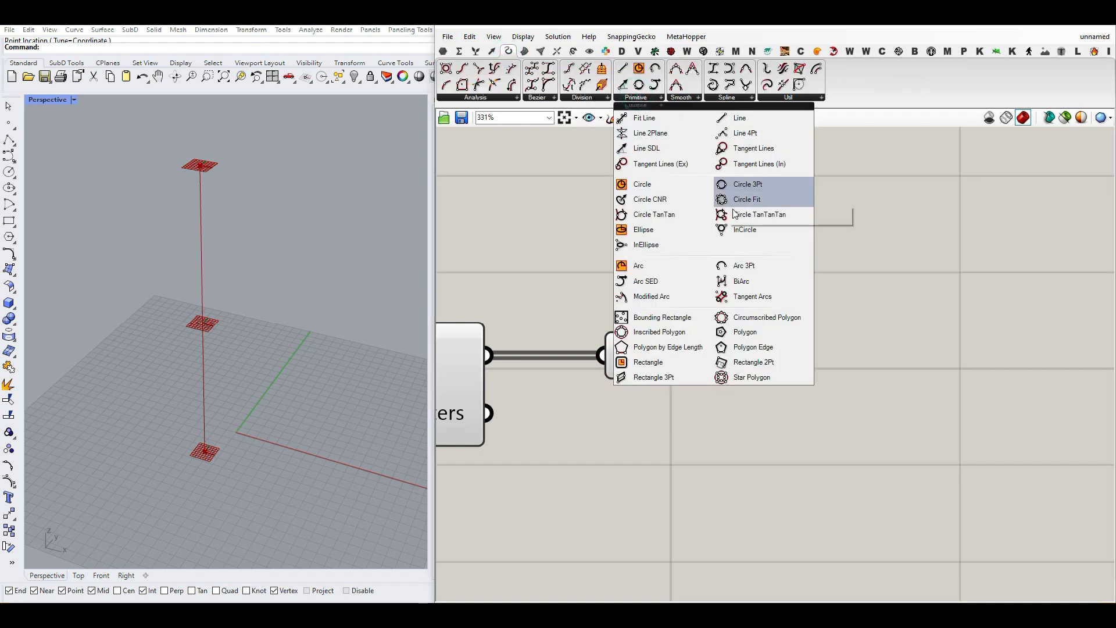
click(668, 361)
click(853, 413)
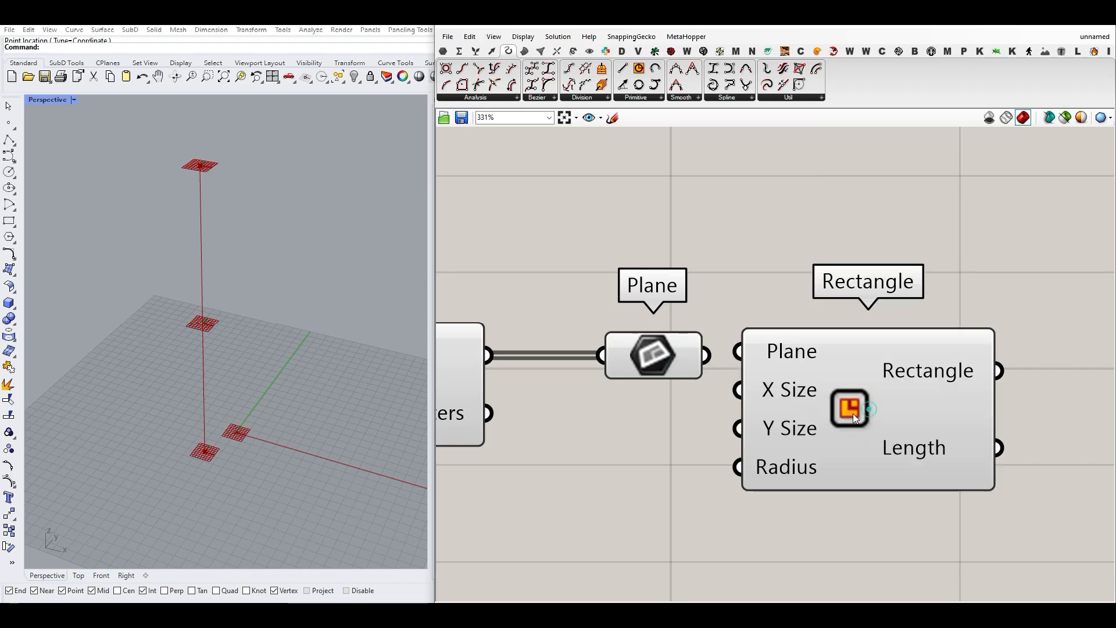
right_drag(852, 414, 754, 411)
drag(605, 351, 637, 348)
drag(721, 407, 868, 408)
right_drag(548, 430, 572, 380)
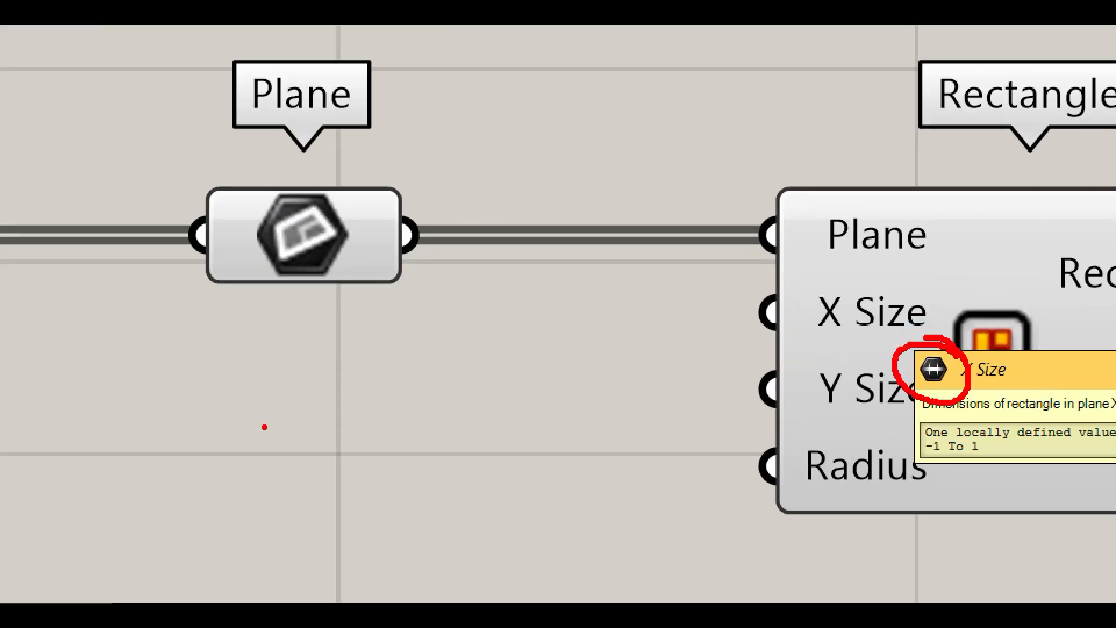
drag(245, 412, 619, 415)
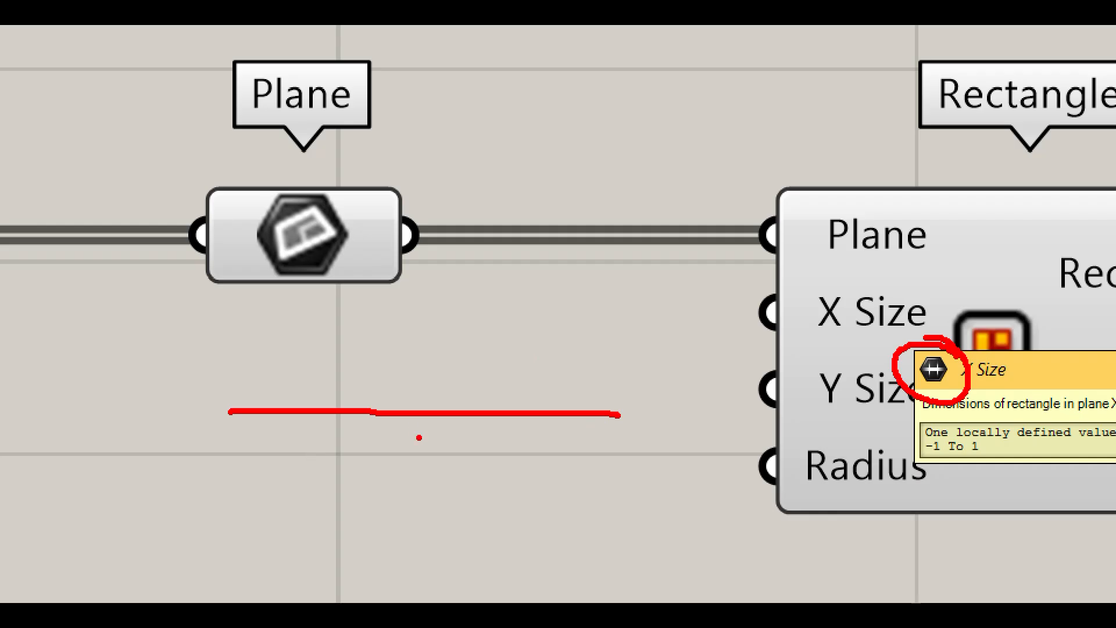
drag(415, 457, 414, 459)
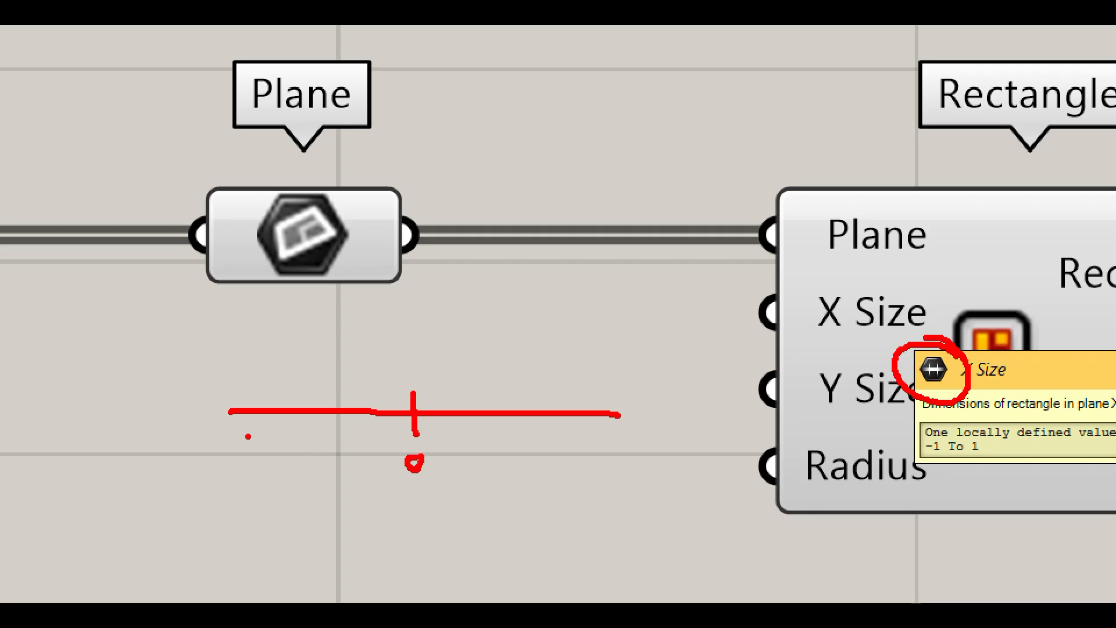
drag(225, 415, 250, 434)
drag(630, 415, 604, 433)
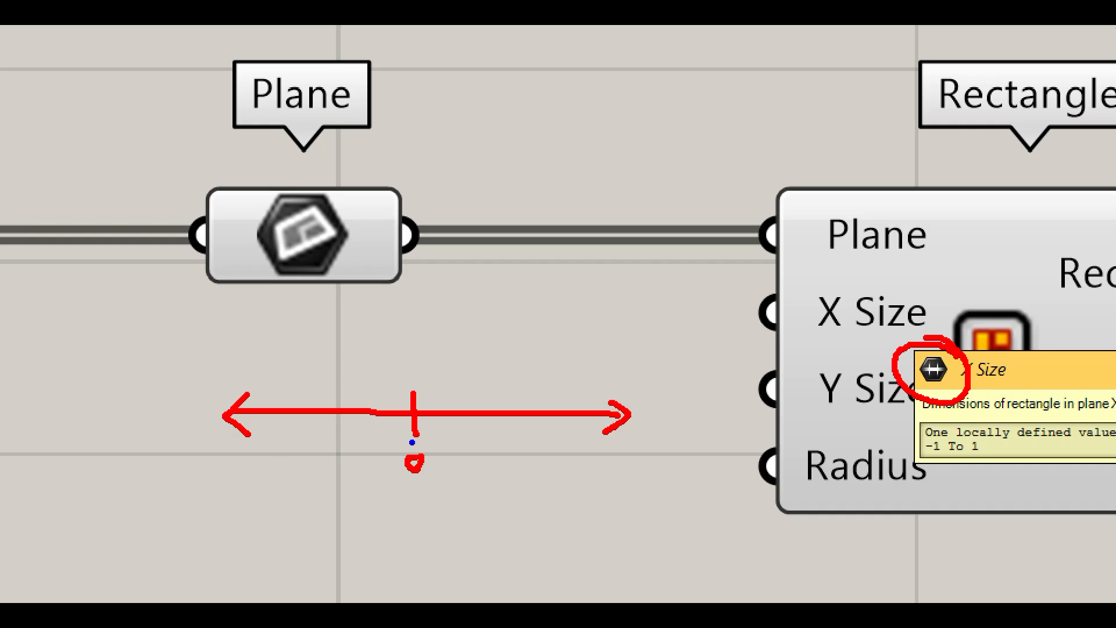
drag(301, 324, 301, 542)
drag(524, 340, 539, 540)
drag(270, 364, 580, 375)
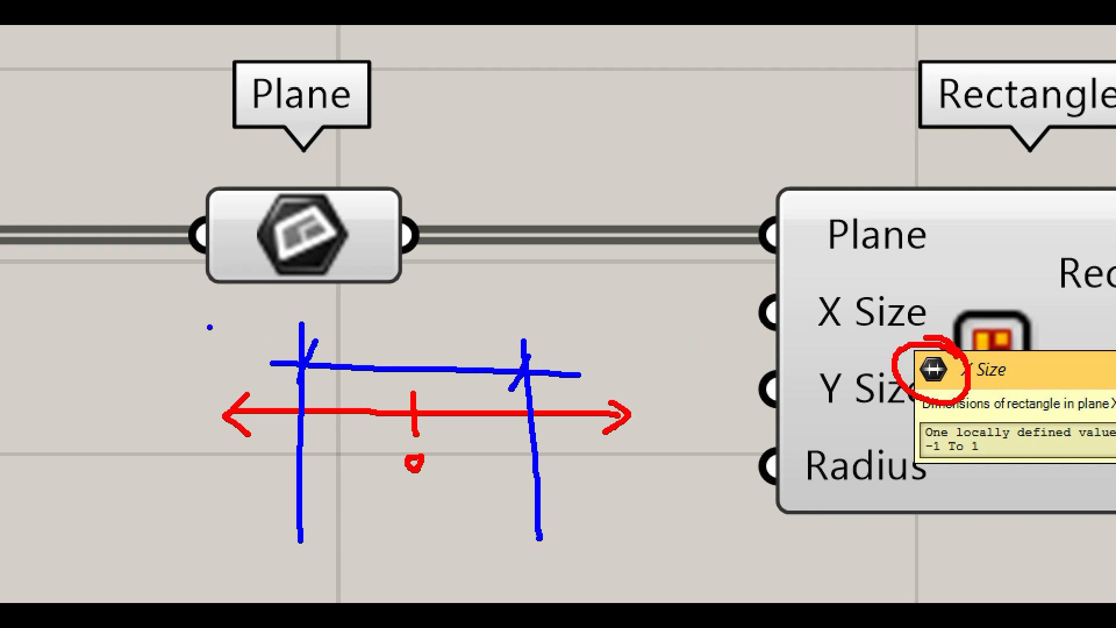
drag(241, 317, 273, 317)
drag(246, 363, 271, 378)
mouse_move(554, 312)
mouse_down()
mouse_move(557, 336)
mouse_move(581, 336)
mouse_up()
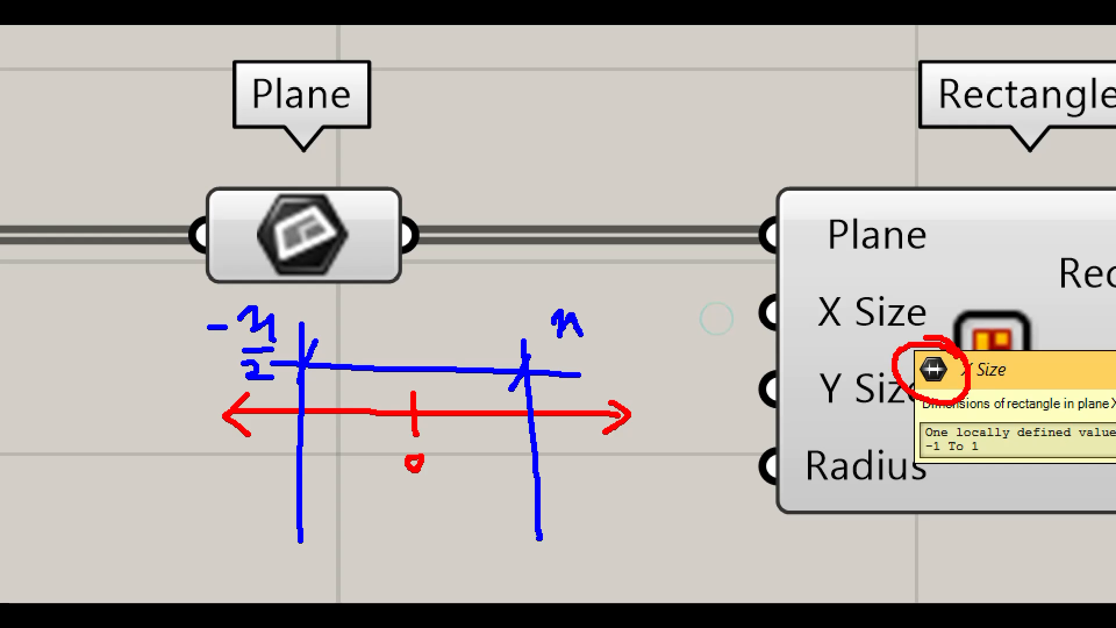
drag(355, 345, 423, 347)
key(Escape)
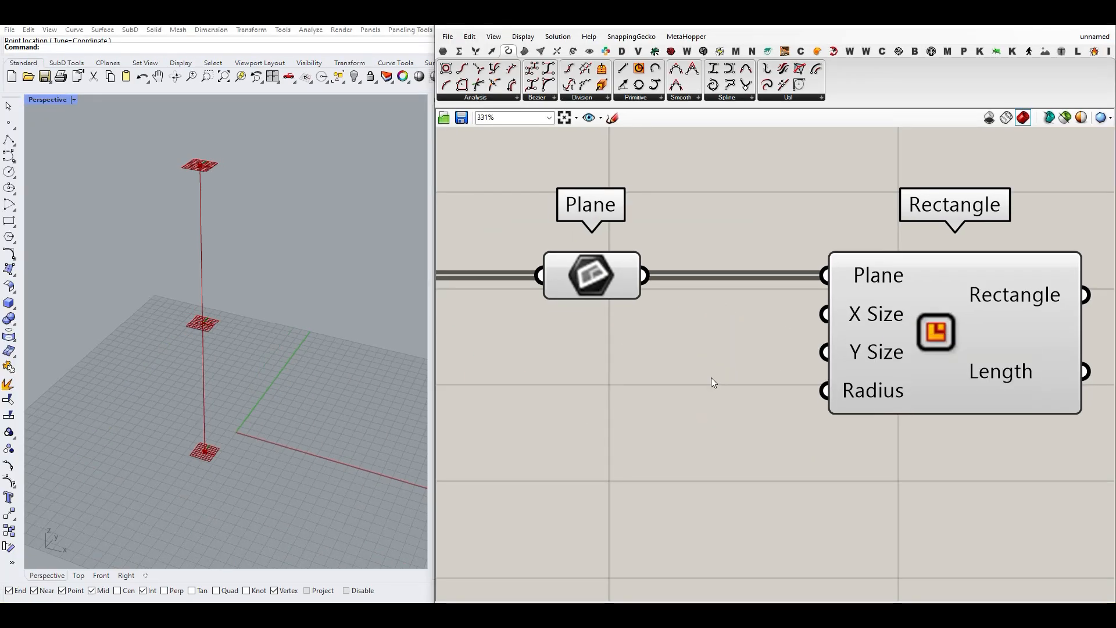
Add a Construct Domain component below the Plane parameter and connect its Domain output to the rectangle's X Size input.
click(459, 50)
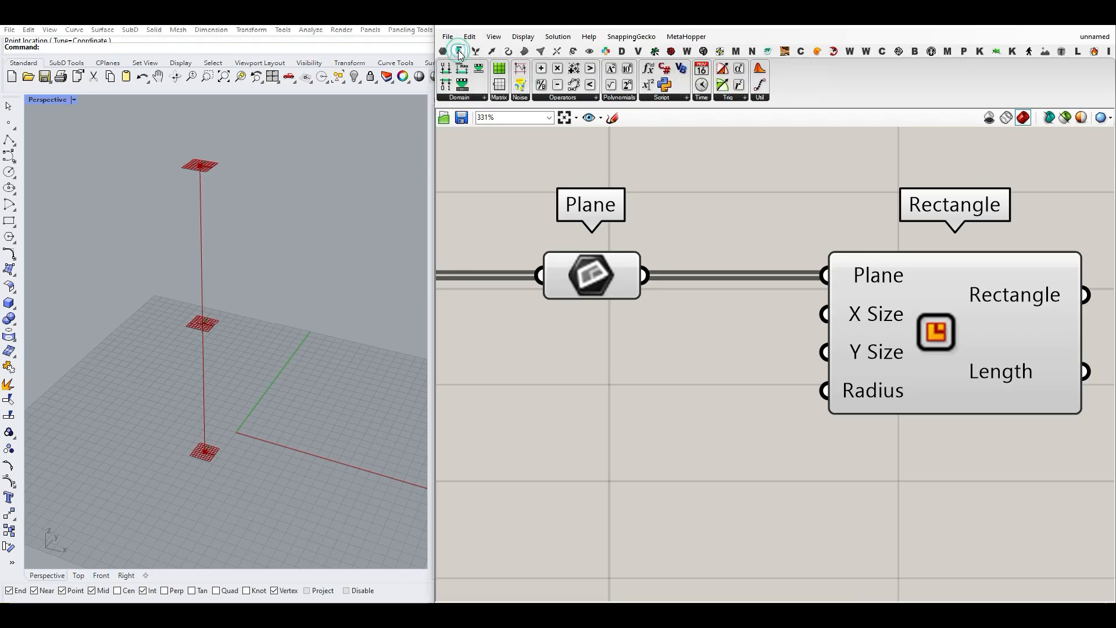
drag(449, 70, 675, 386)
right_drag(725, 383, 667, 356)
scroll(668, 357, down, 2)
drag(800, 339, 893, 342)
drag(676, 369, 855, 292)
scroll(741, 384, up, 1)
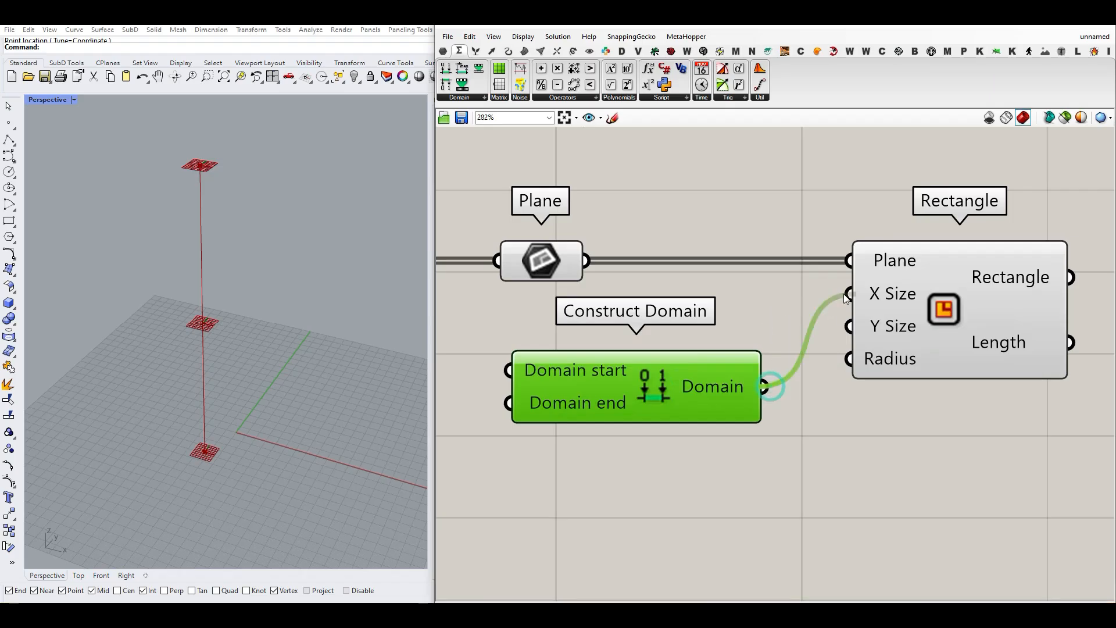
Move the Construct Domain component lower and place a Number parameter beside its inputs.
right_drag(679, 420, 805, 395)
drag(724, 374, 717, 411)
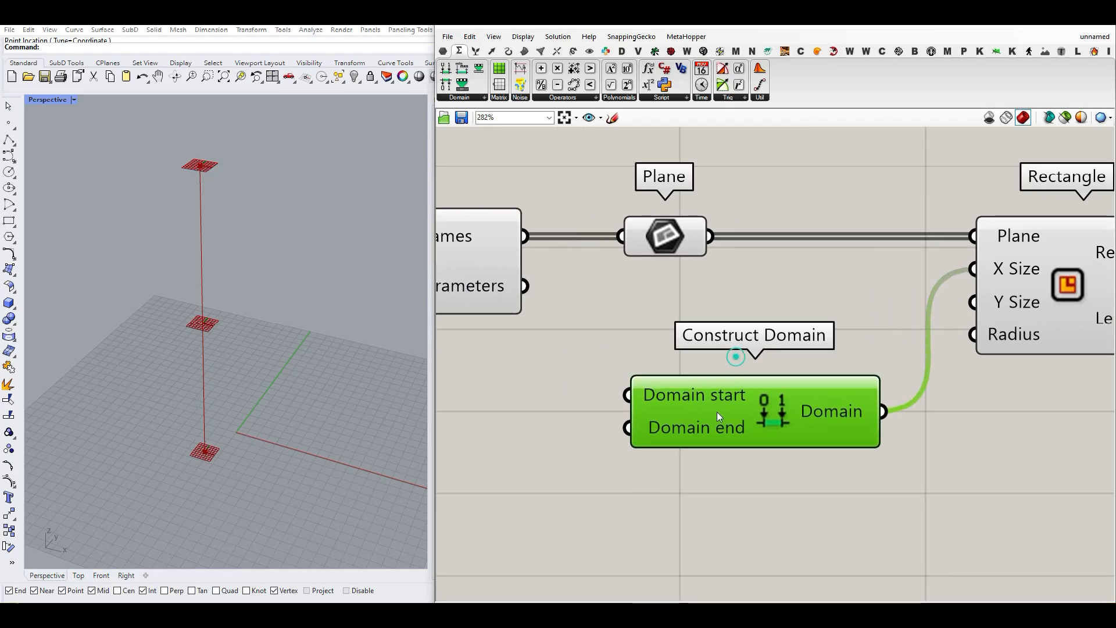
scroll(703, 407, up, 2)
right_drag(689, 400, 709, 365)
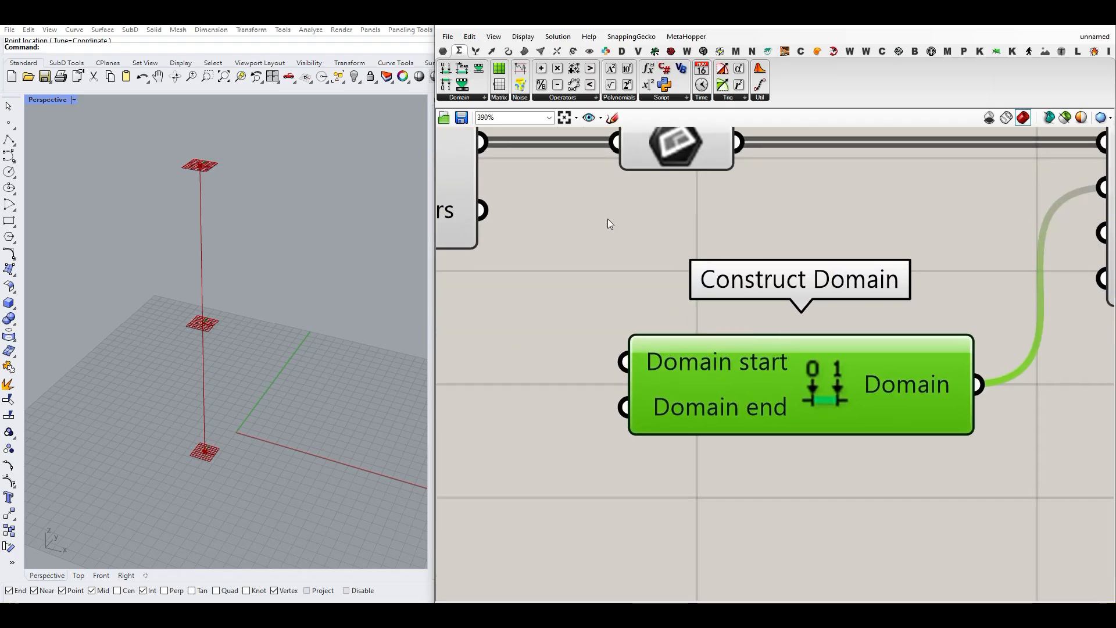
click(443, 51)
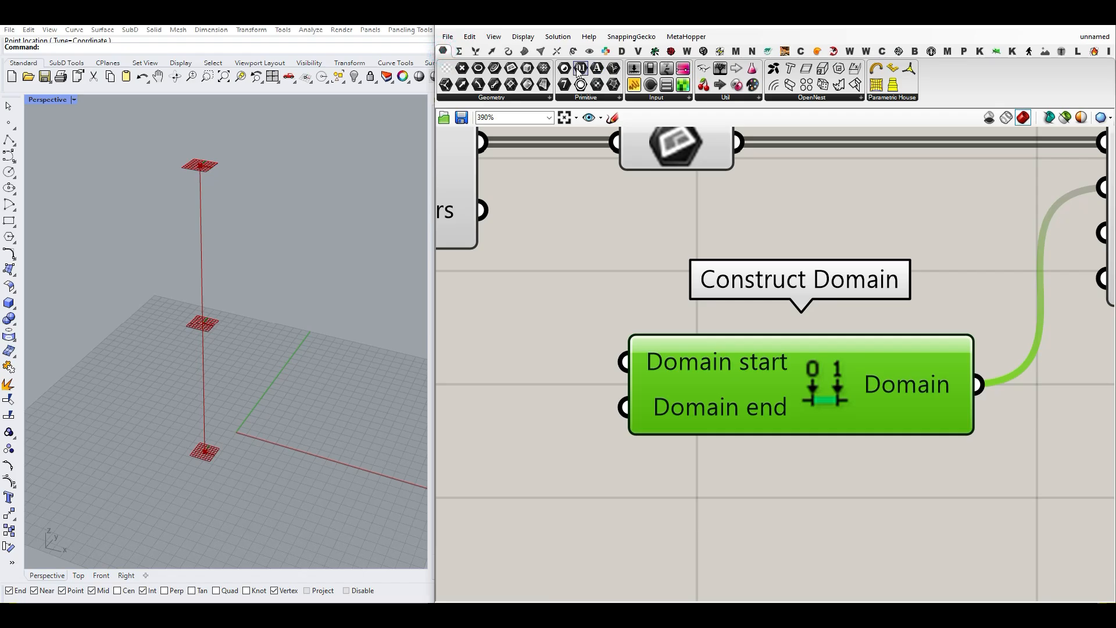
click(579, 71)
scroll(784, 307, down, 3)
click(577, 370)
Connect the Number parameter to both the Domain start and Domain end inputs and line it up with Construct Domain.
scroll(622, 364, up, 2)
drag(616, 368, 788, 428)
scroll(727, 410, down, 3)
click(759, 415)
click(802, 354)
drag(954, 323, 1040, 326)
click(917, 431)
scroll(607, 428, up, 3)
drag(625, 446, 646, 433)
Set the Domain start input's expression to -x/2 and the Domain end input's expression to x/2.
right_click(795, 405)
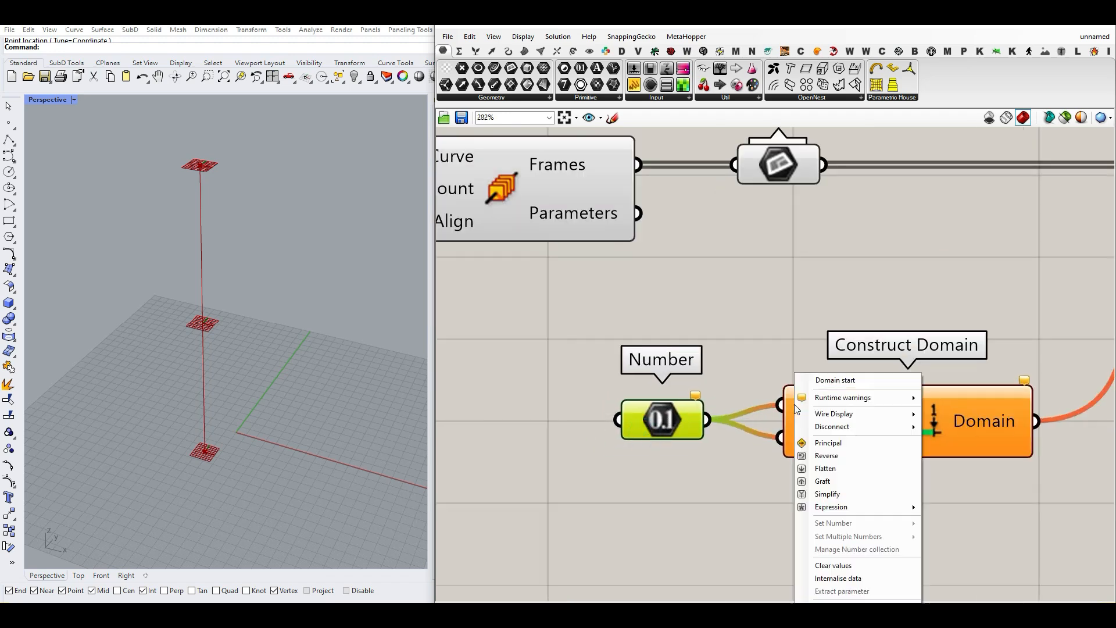
mouse_move(806, 508)
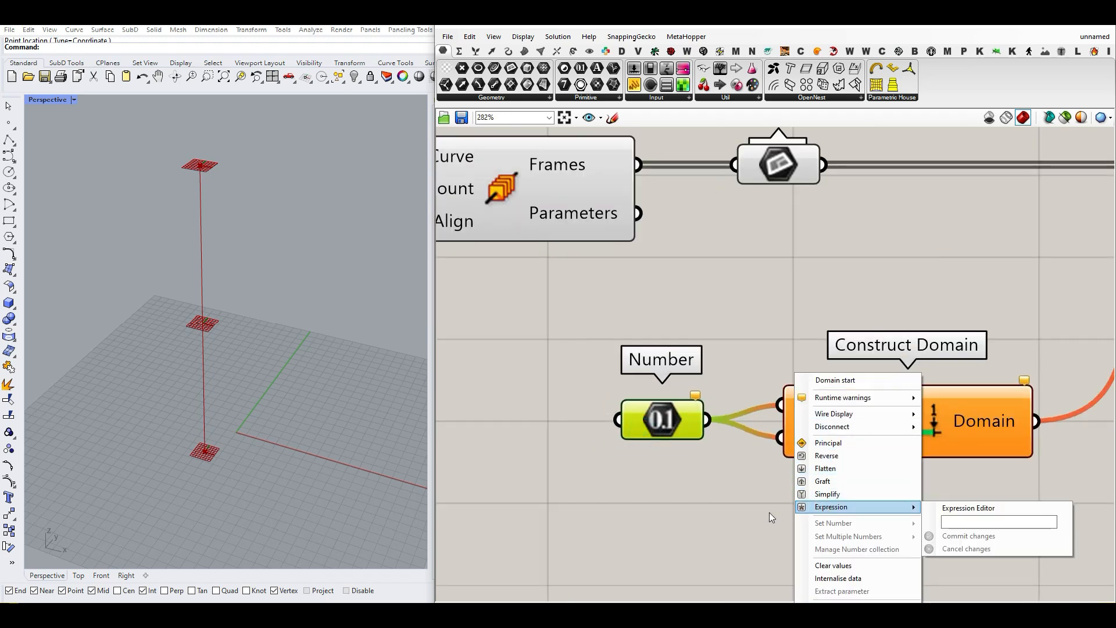
click(970, 522)
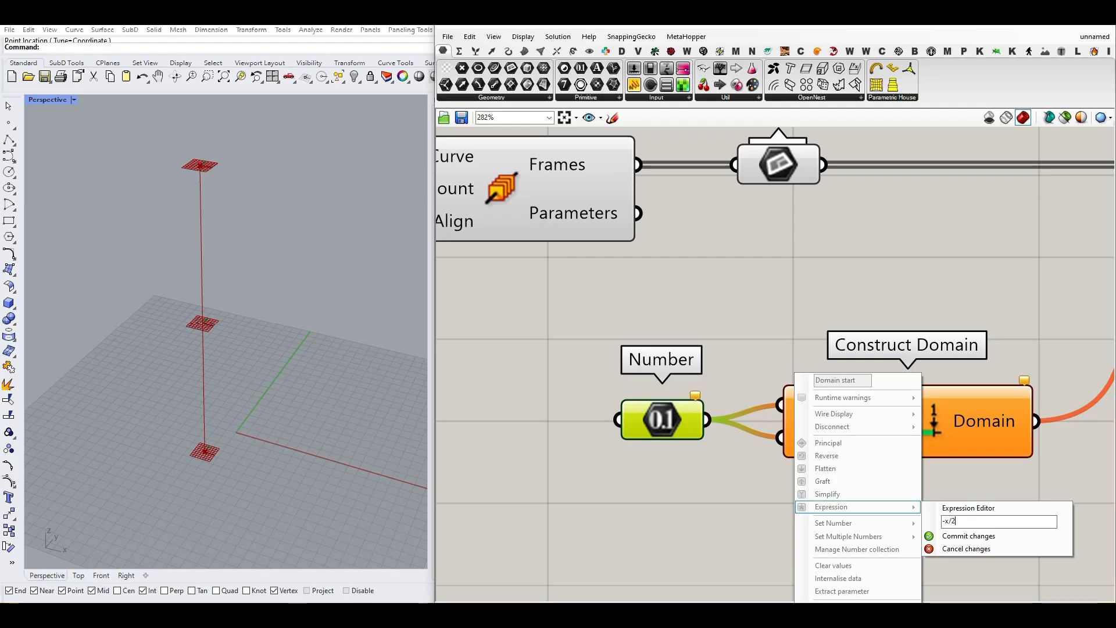
click(967, 536)
right_click(842, 437)
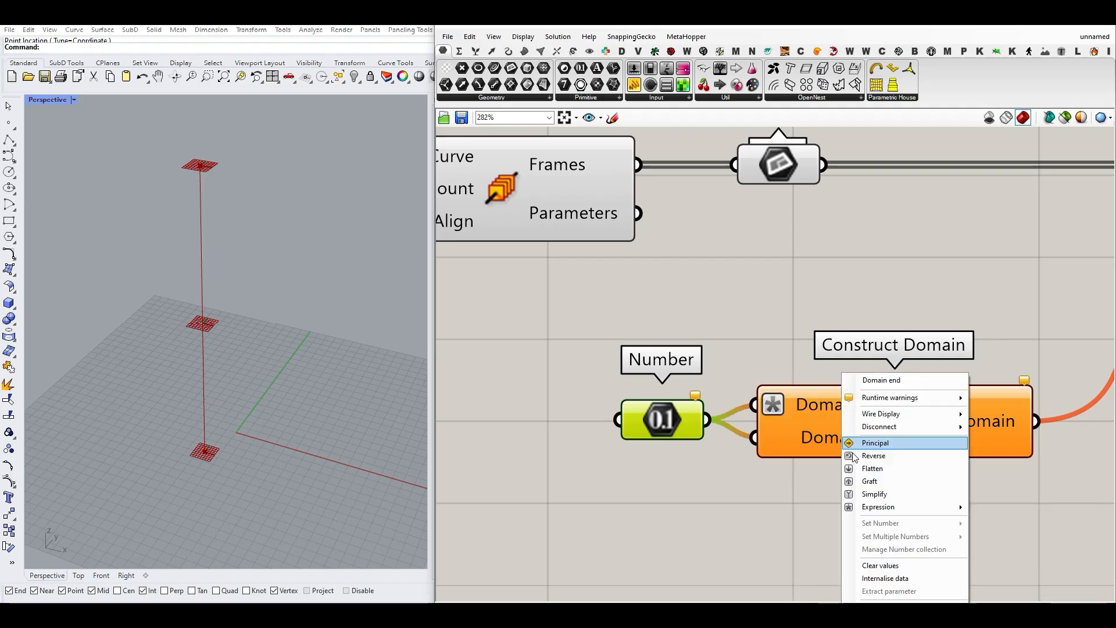
mouse_move(890, 516)
click(749, 518)
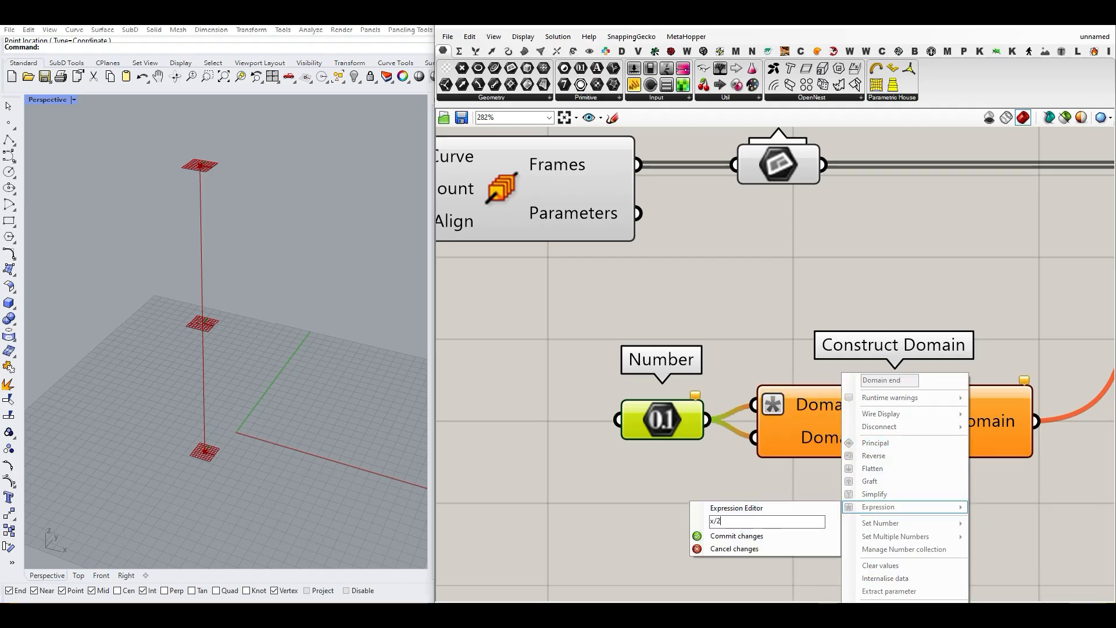
click(737, 535)
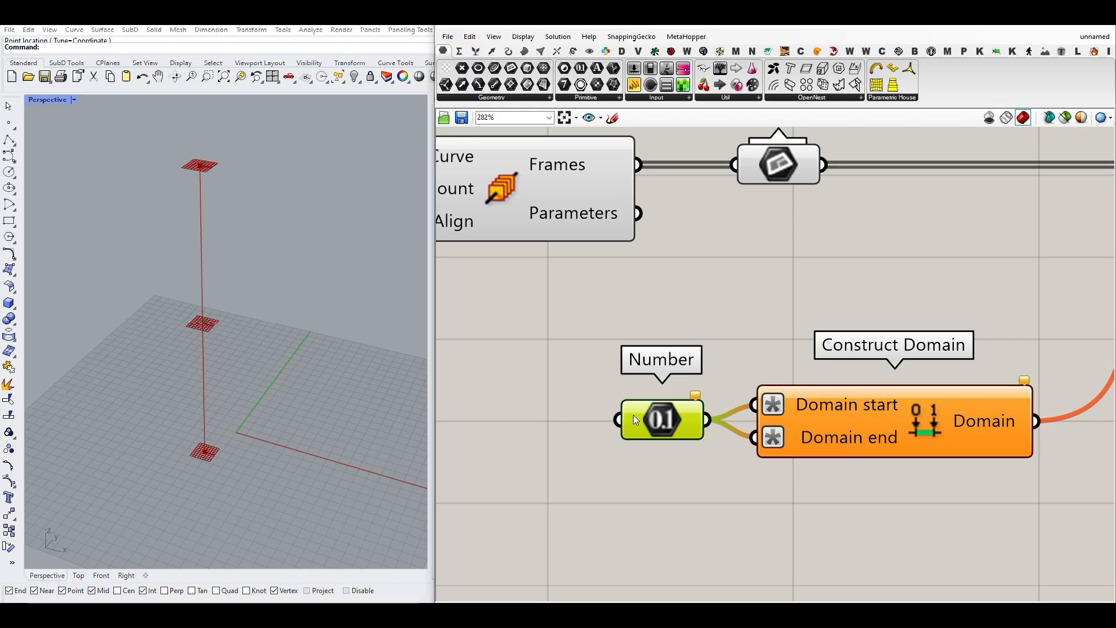
Add a number slider ranging from 10 to 40 before the Number parameter and name it Length.
right_drag(634, 415, 743, 414)
double_click(599, 416)
text(10..40)
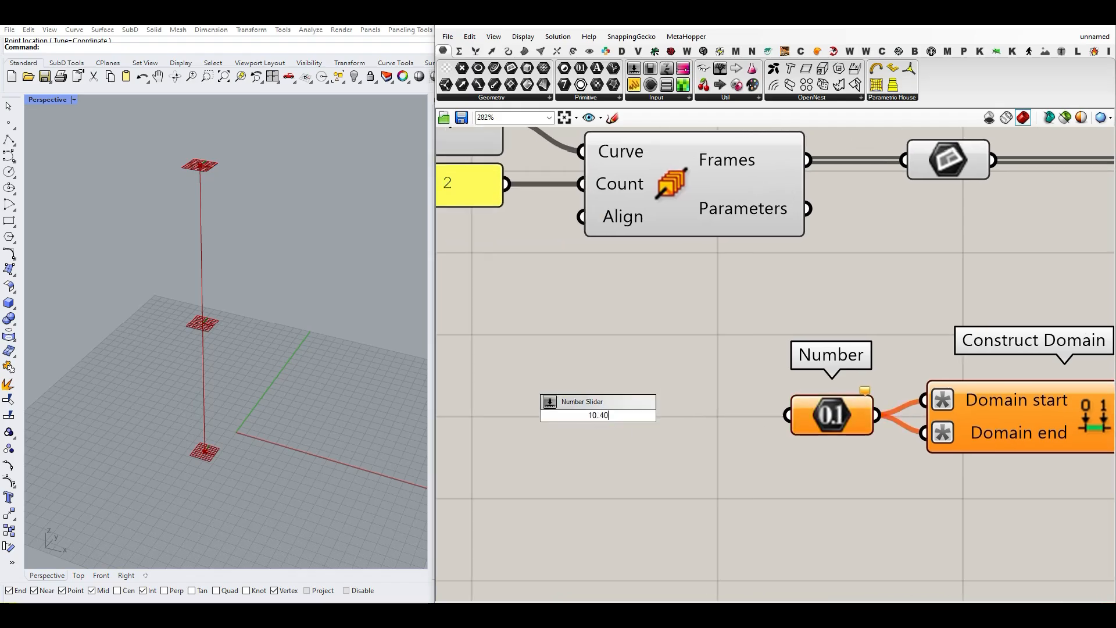
key(Return)
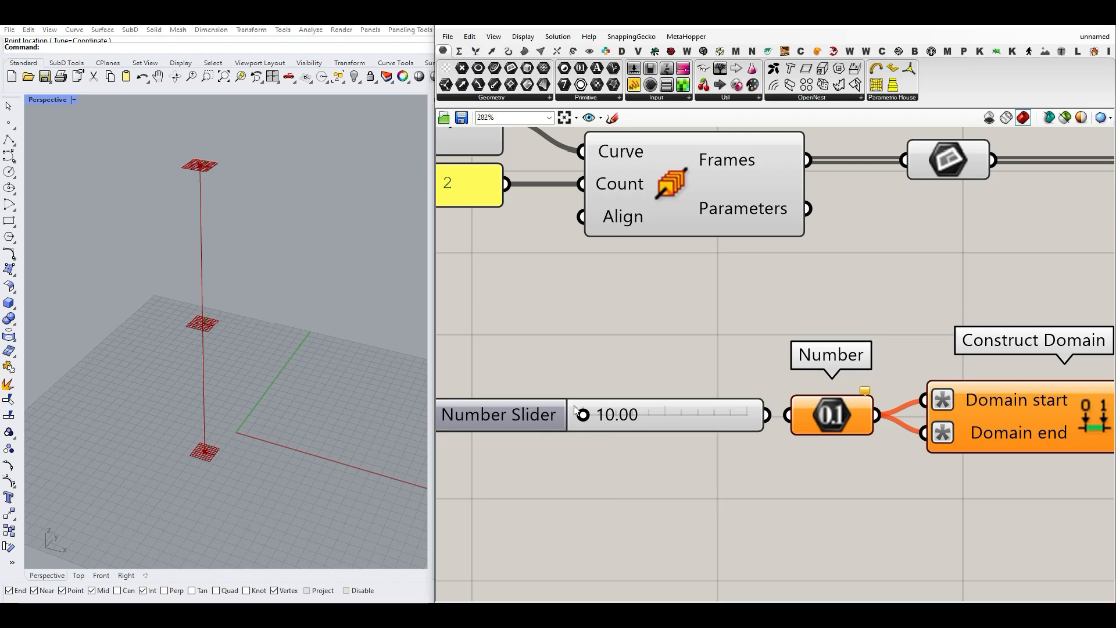
right_click(533, 409)
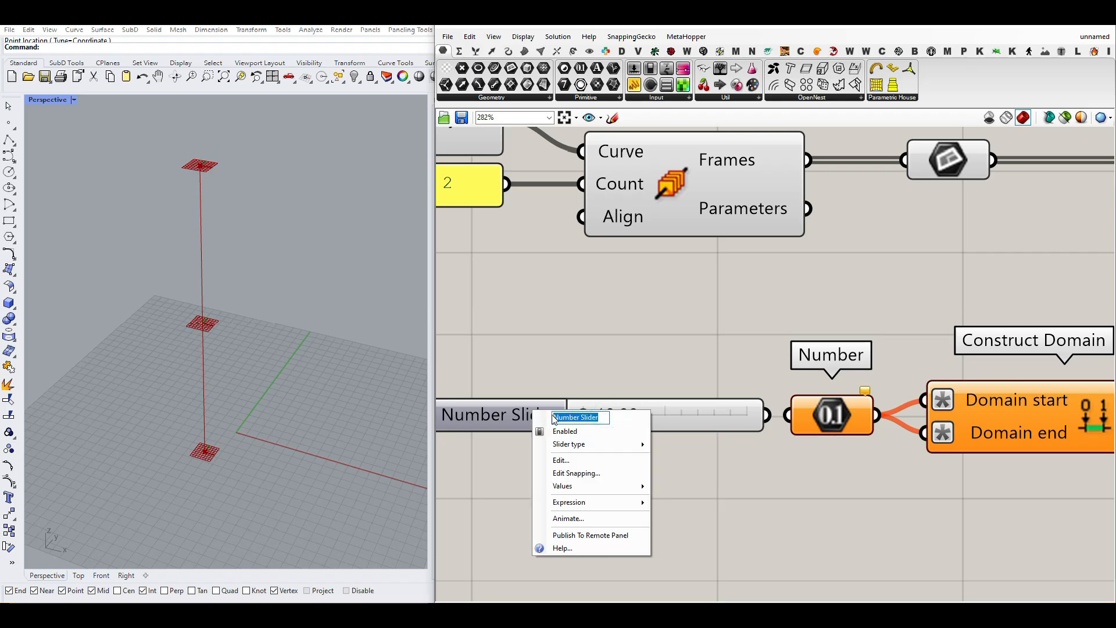
text(Length)
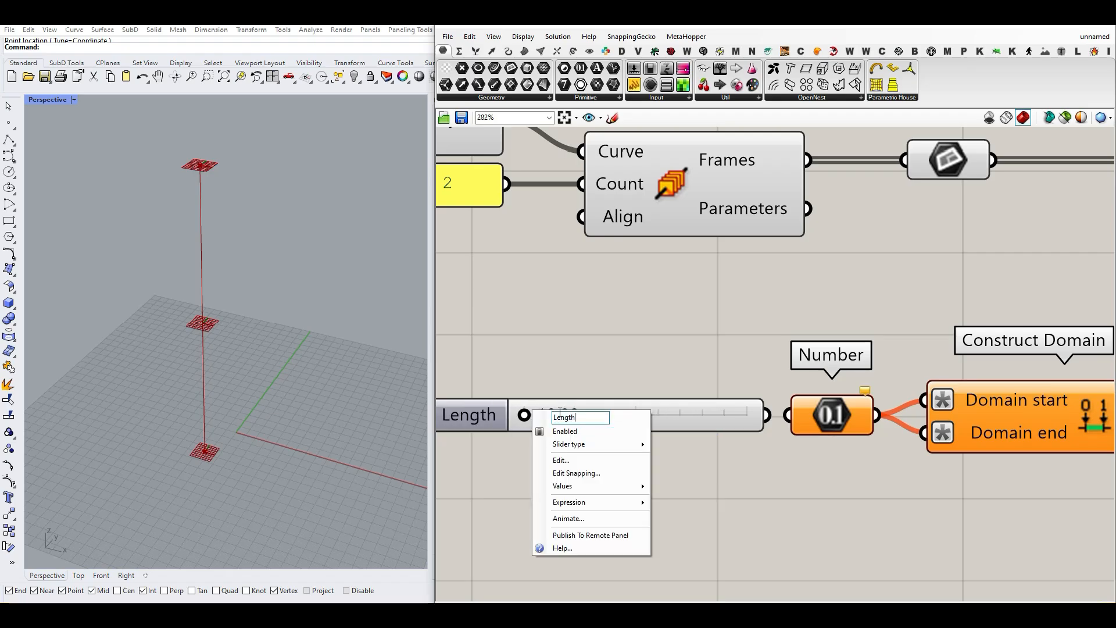
click(655, 356)
Connect the Length slider to the Number parameter, set it to about 34.38 and set its maximum to 140.
scroll(689, 423, down, 2)
click(713, 415)
drag(757, 417, 767, 420)
drag(684, 414, 653, 416)
drag(541, 421, 668, 419)
scroll(666, 436, down, 3)
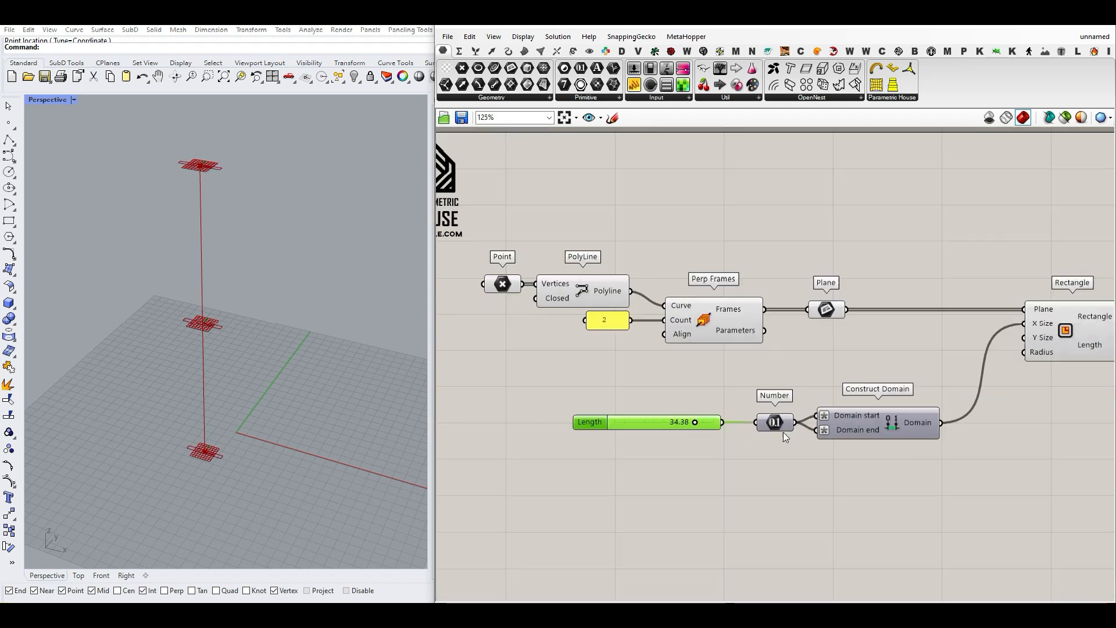
double_click(567, 422)
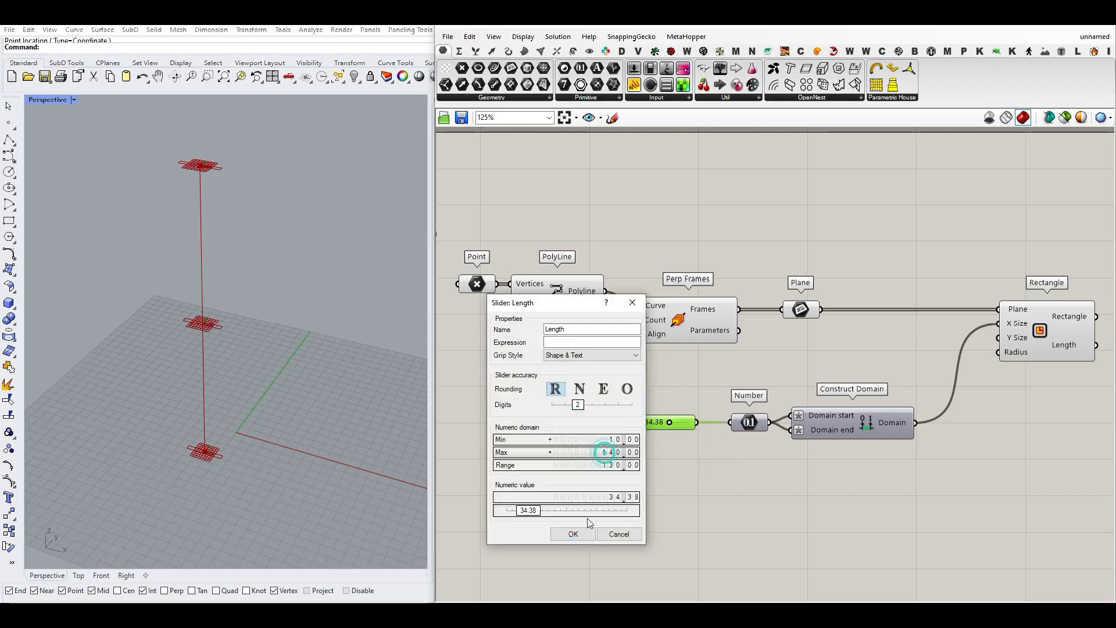
key(Return)
Duplicate the Length slider, Number parameter and Construct Domain below the originals and connect the copy's Domain to the rectangle's Y Size.
drag(890, 483, 631, 401)
key(ctrl+c)
key(ctrl+v)
mouse_move(857, 431)
mouse_down()
mouse_move(853, 468)
mouse_move(954, 400)
mouse_move(993, 346)
mouse_up()
click(936, 459)
Try different values on the two Length sliders and delete both sliders.
drag(634, 471, 641, 467)
drag(627, 421, 609, 421)
right_drag(209, 326, 218, 348)
drag(643, 407, 599, 481)
key(Delete)
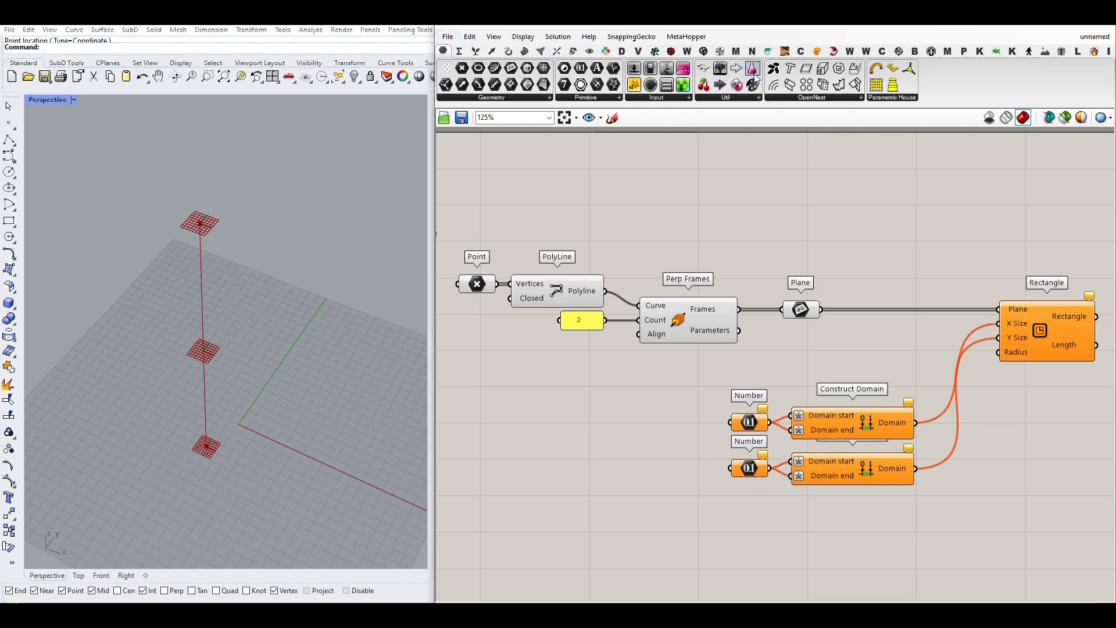
Add a Gene Pool component before the Number parameters and randomize its genes by 100%.
drag(753, 69, 680, 432)
scroll(680, 431, up, 2)
right_drag(707, 400, 742, 411)
drag(742, 410, 672, 404)
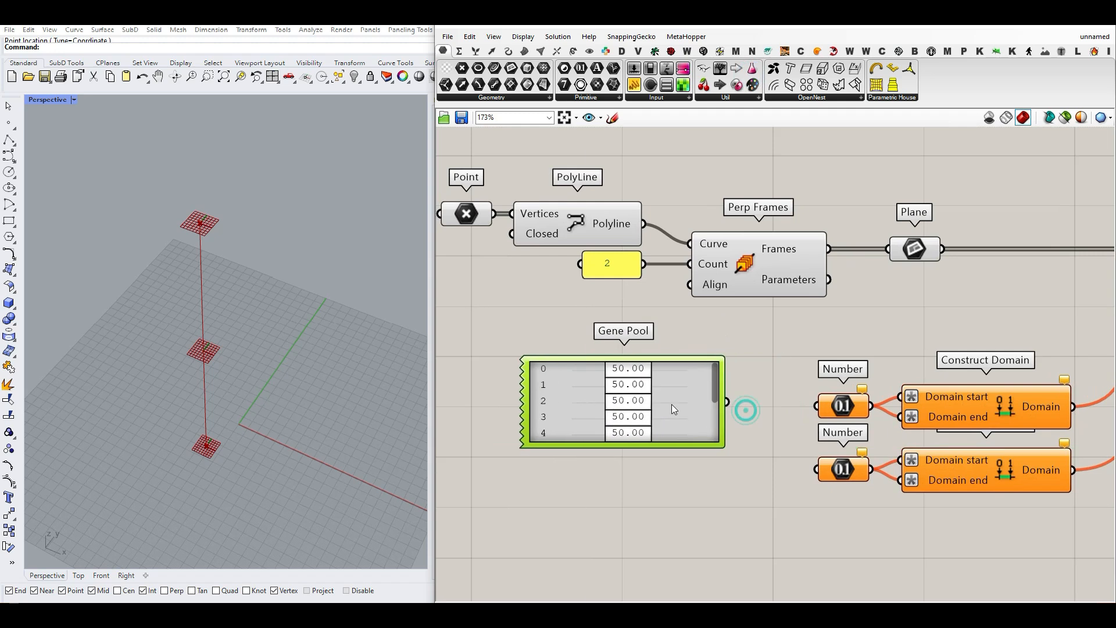
right_click(673, 415)
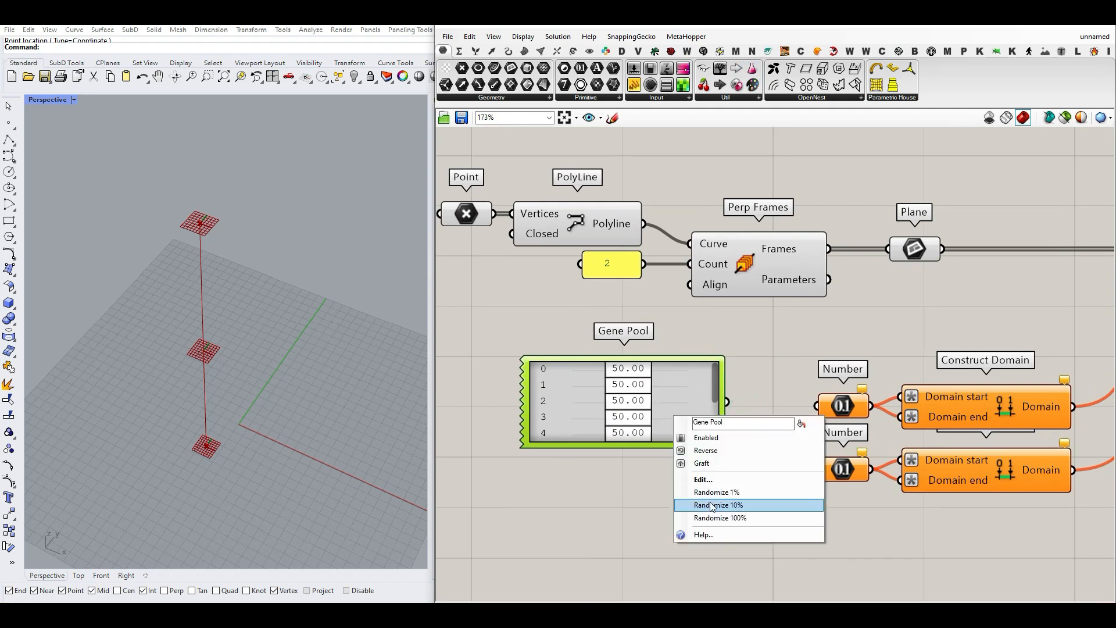
click(707, 516)
Set the gene pool's gene count to 3 and its minimum to 20.
double_click(683, 408)
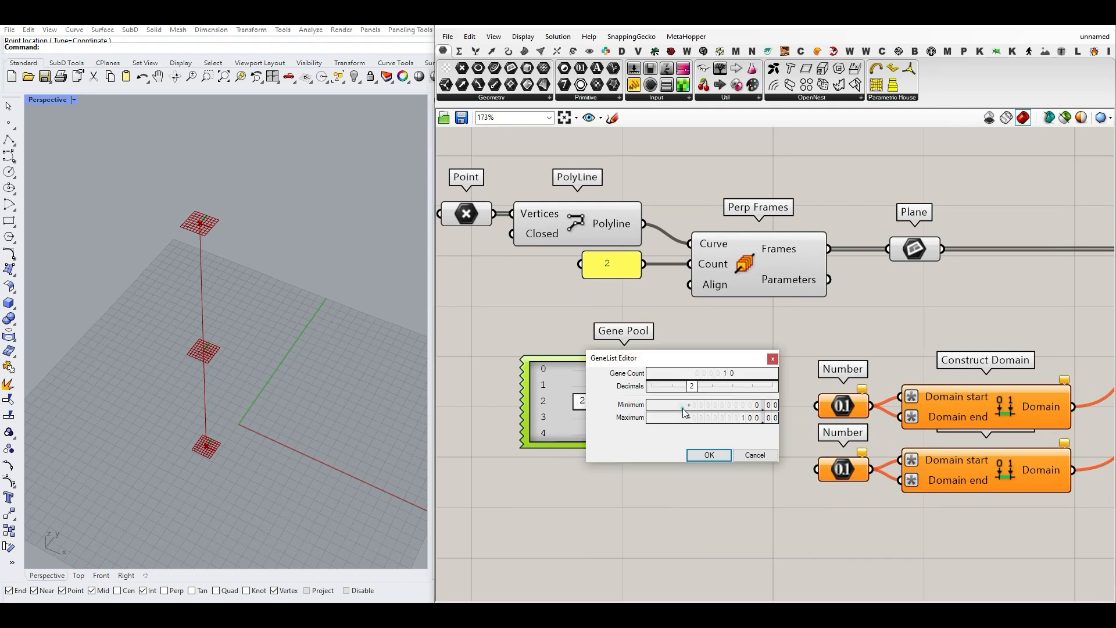
drag(678, 356, 600, 317)
double_click(647, 333)
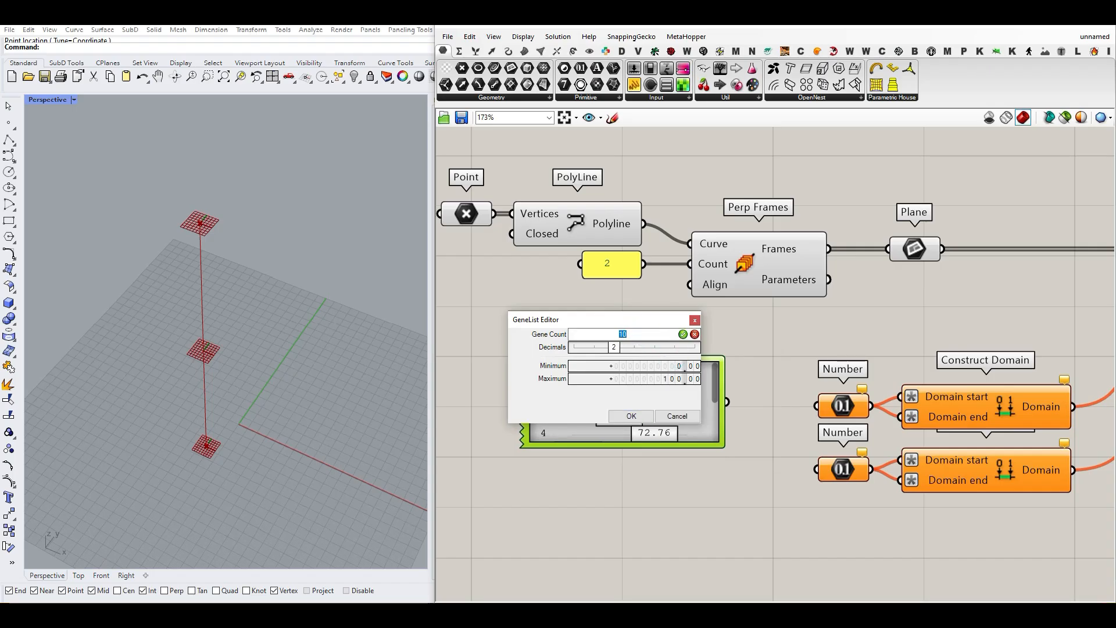
double_click(663, 369)
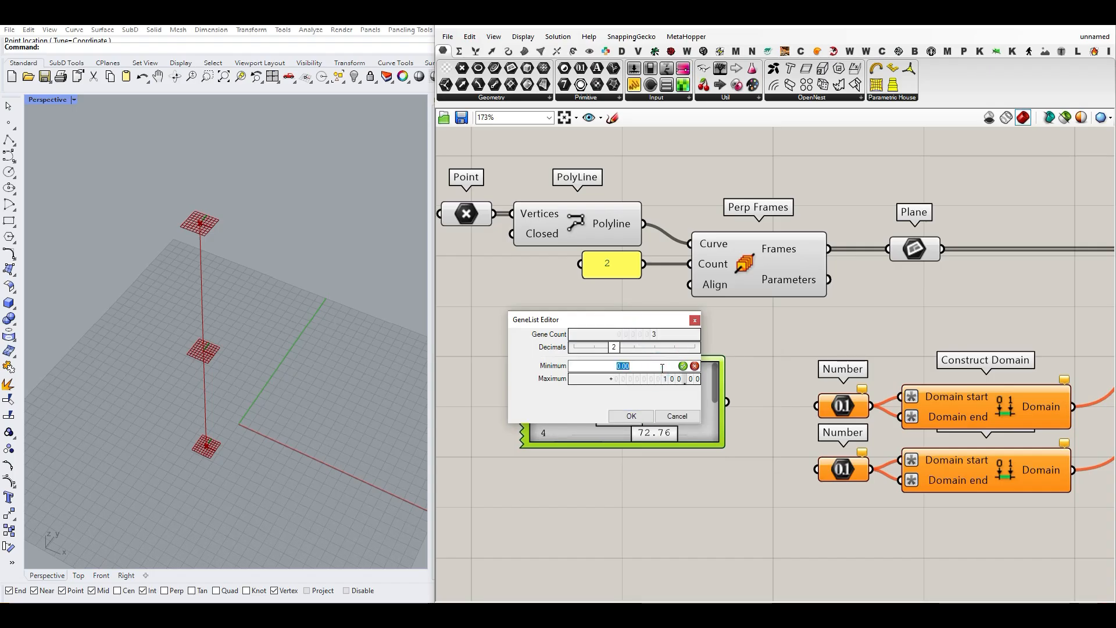
text(20)
double_click(659, 379)
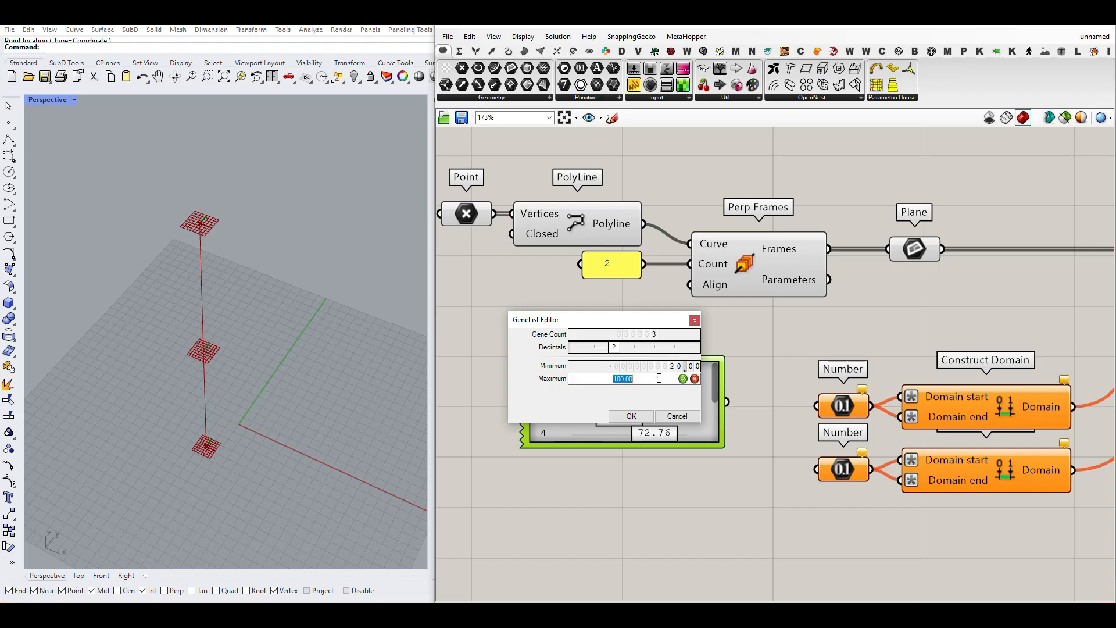
click(632, 416)
Resize the gene pool, duplicate it below, and connect one pool to each Number parameter.
mouse_move(687, 441)
mouse_down()
mouse_move(691, 417)
mouse_move(687, 437)
mouse_up()
drag(689, 419, 816, 406)
mouse_move(695, 432)
mouse_down()
mouse_move(697, 413)
mouse_move(700, 464)
mouse_move(741, 492)
mouse_move(816, 470)
mouse_up()
Randomize the genes of both gene pools by 100%.
right_click(695, 408)
click(739, 509)
right_click(706, 484)
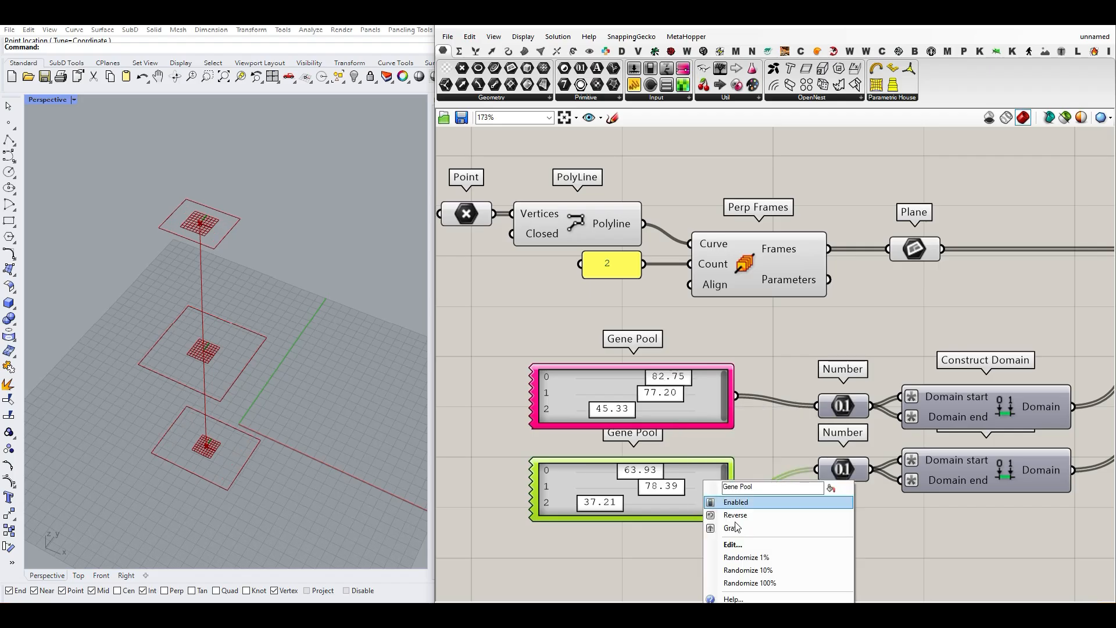
click(742, 582)
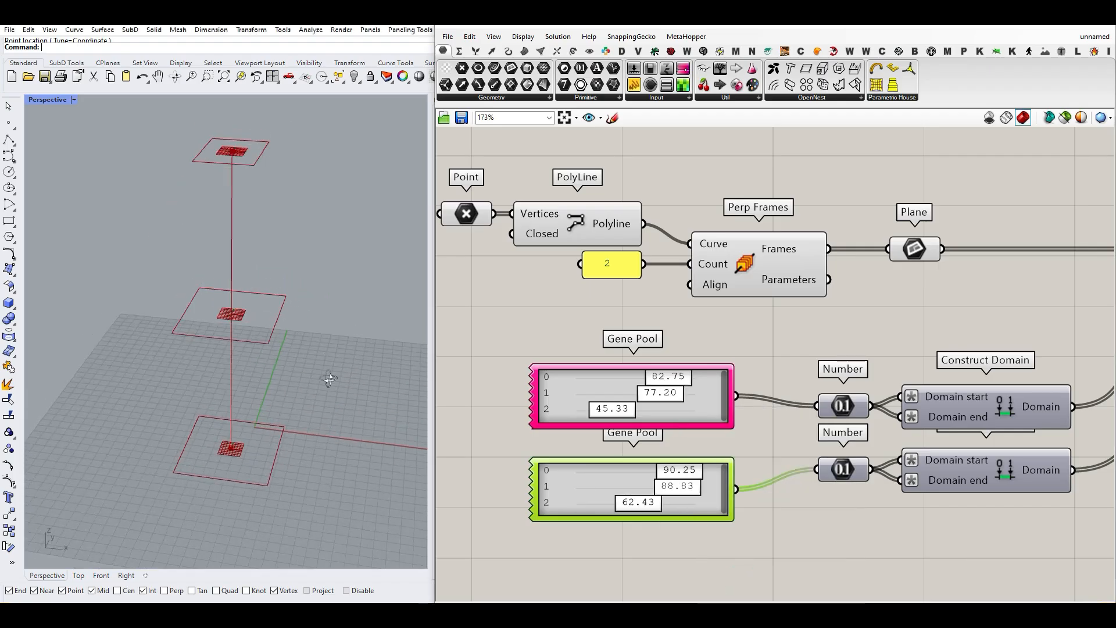
Set the upper pool's first two genes to about 68.15 and 86.93, and the lower pool's genes to about 56.99, 68.55 and 67.70.
drag(669, 472, 620, 472)
drag(687, 489, 655, 505)
mouse_move(653, 401)
mouse_down()
mouse_move(677, 400)
mouse_move(611, 379)
mouse_move(654, 384)
mouse_up()
right_drag(304, 348, 274, 392)
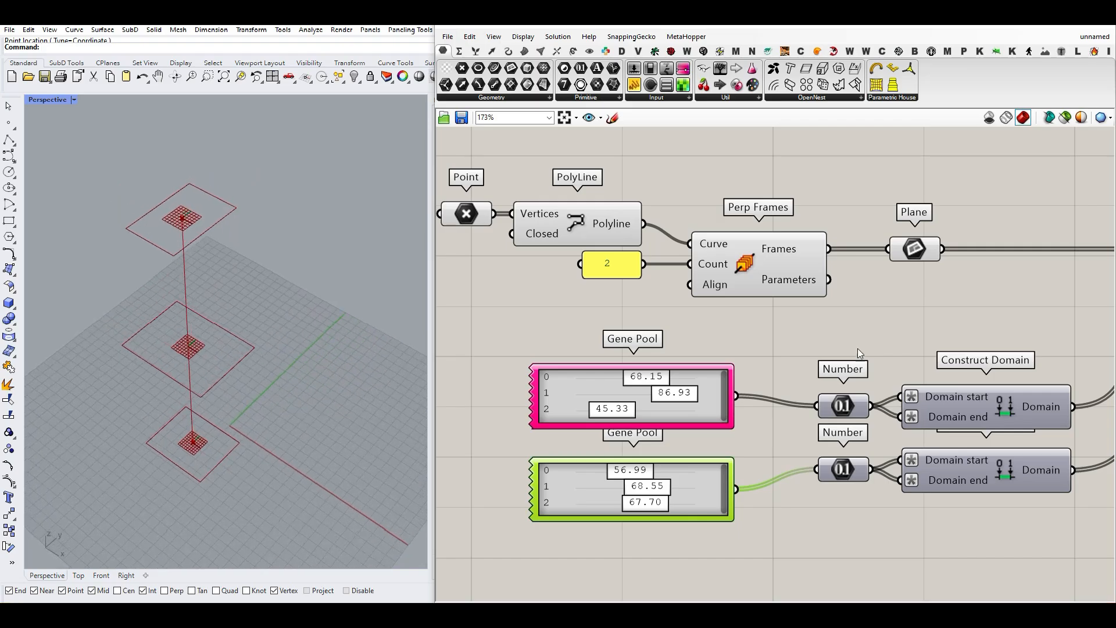
Add a Rotate Plane component between the Plane parameter and the Rectangle component.
scroll(860, 353, down, 2)
right_drag(879, 355, 695, 360)
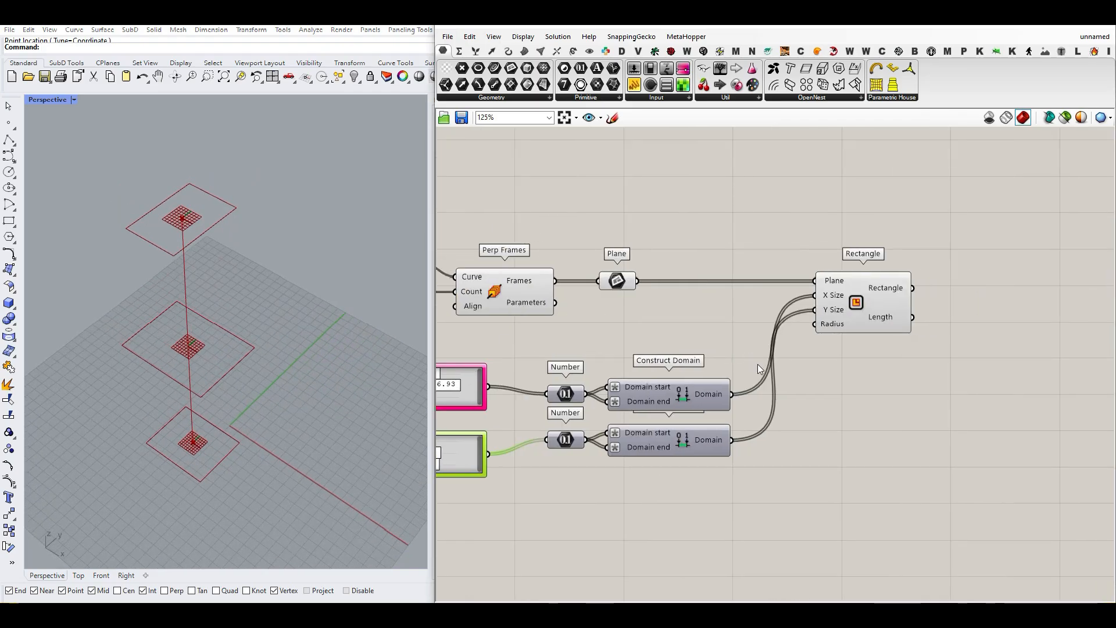
scroll(183, 269, up, 3)
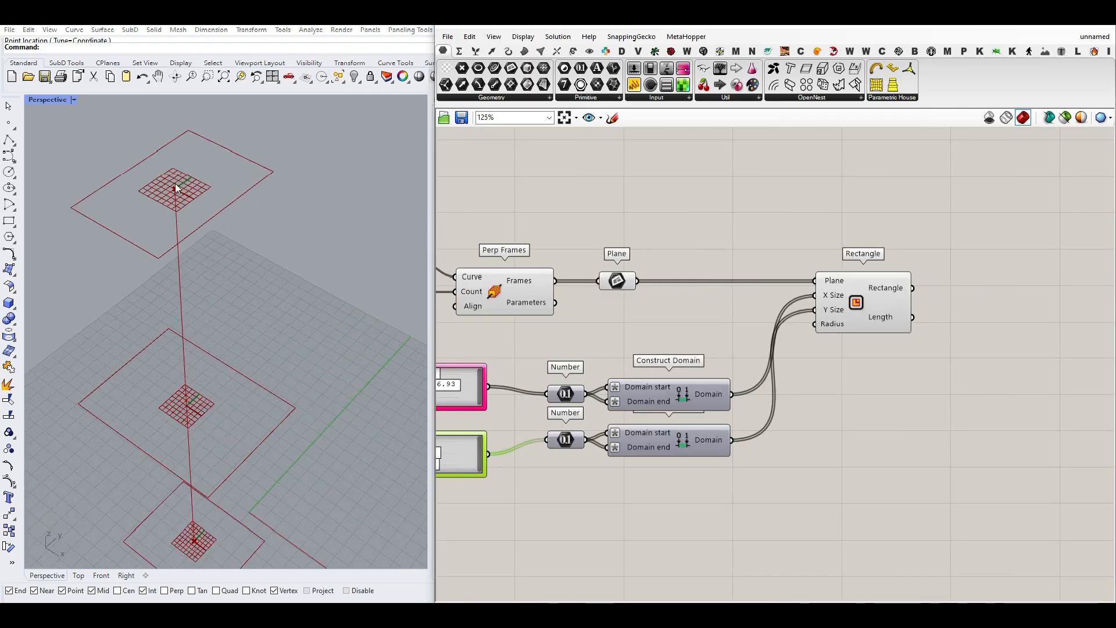
scroll(187, 352, up, 3)
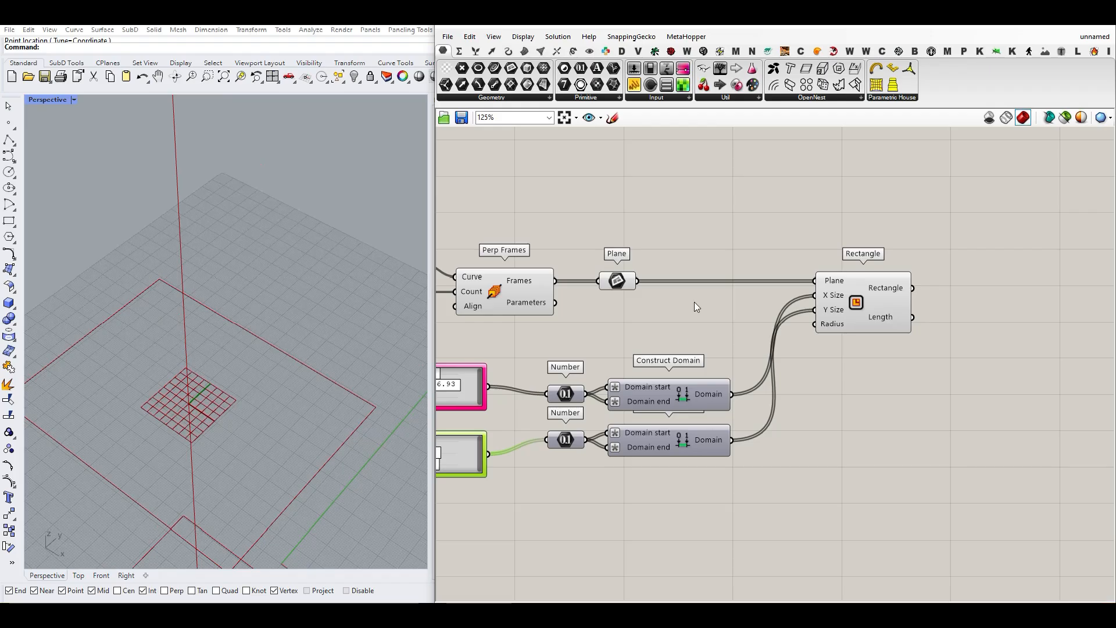
scroll(640, 215, up, 2)
scroll(642, 221, up, 1)
click(492, 52)
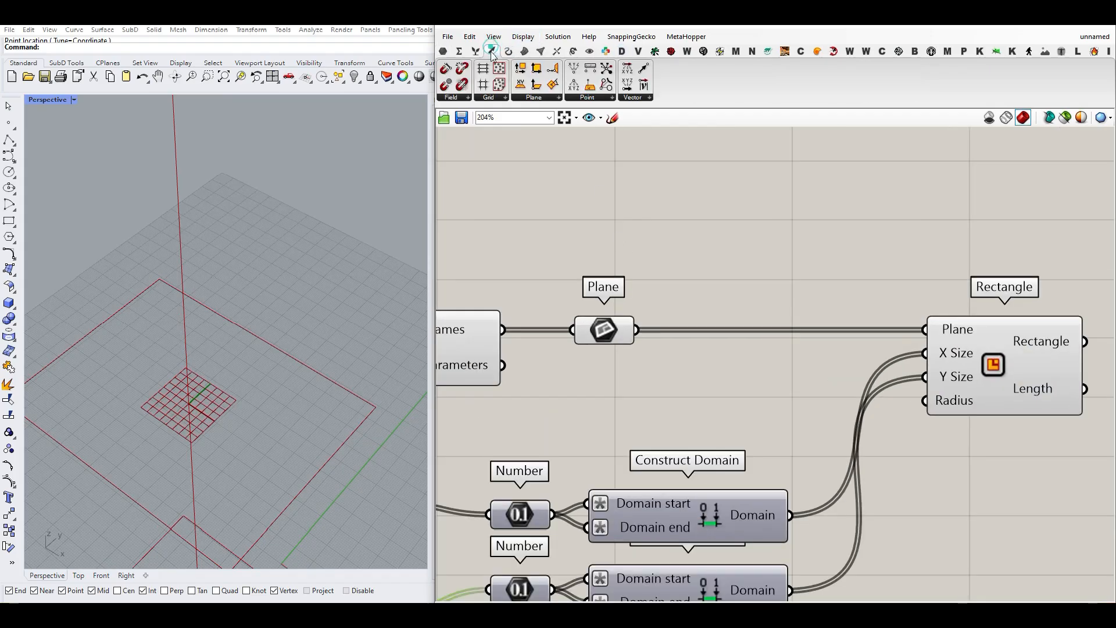
click(551, 99)
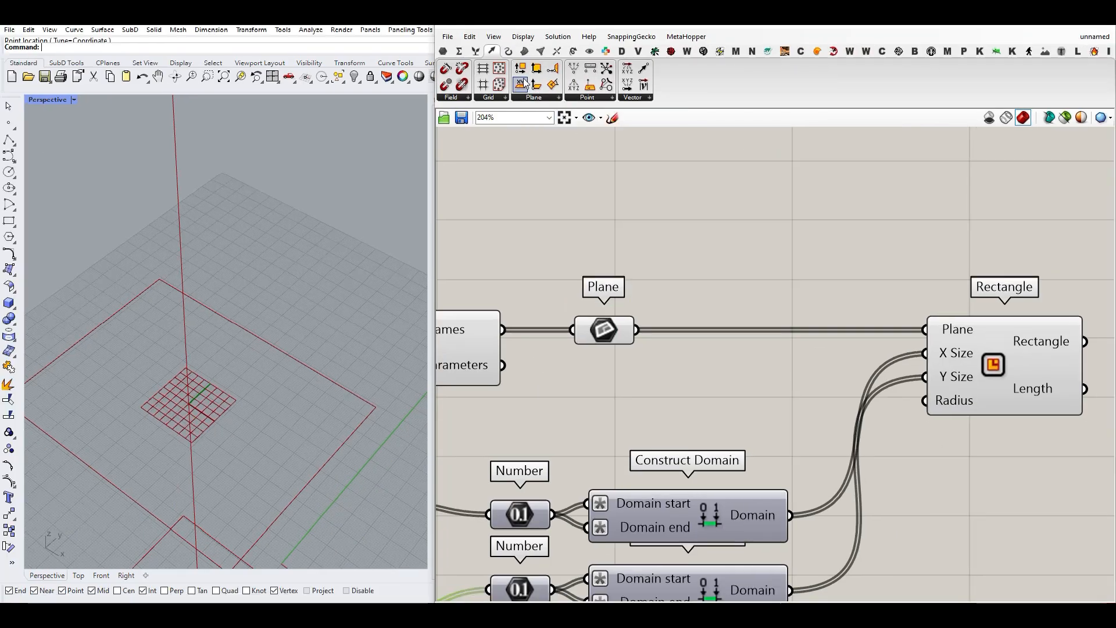
click(539, 98)
drag(547, 256, 730, 372)
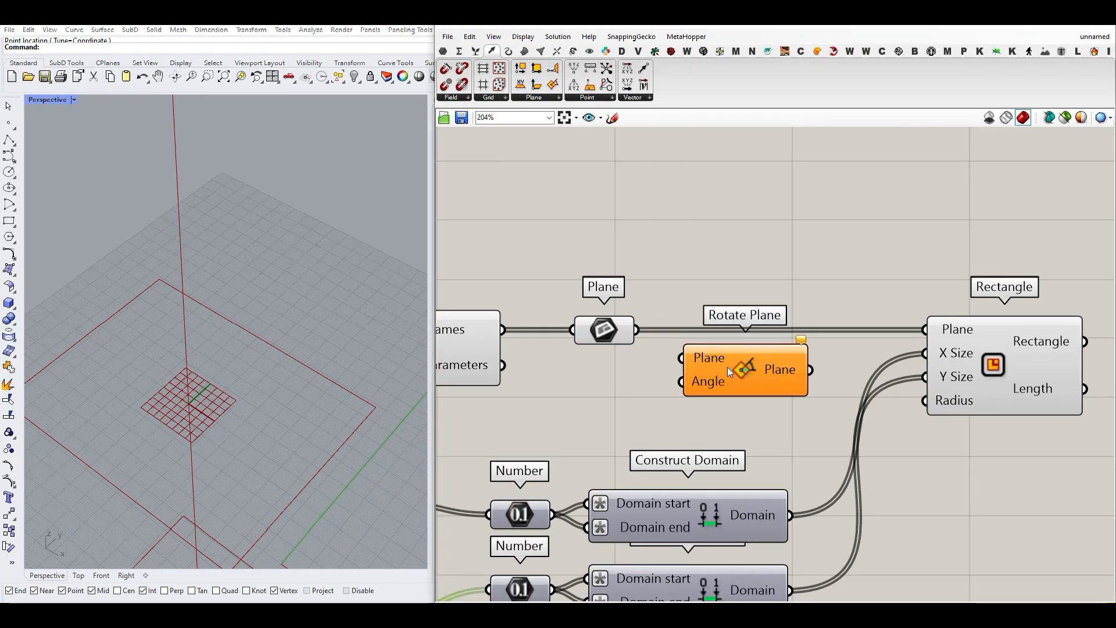
Connect the Plane parameter to Rotate Plane, feed its output into the rectangle's Plane input and align it with the Plane parameter.
drag(638, 330, 682, 358)
drag(810, 369, 924, 330)
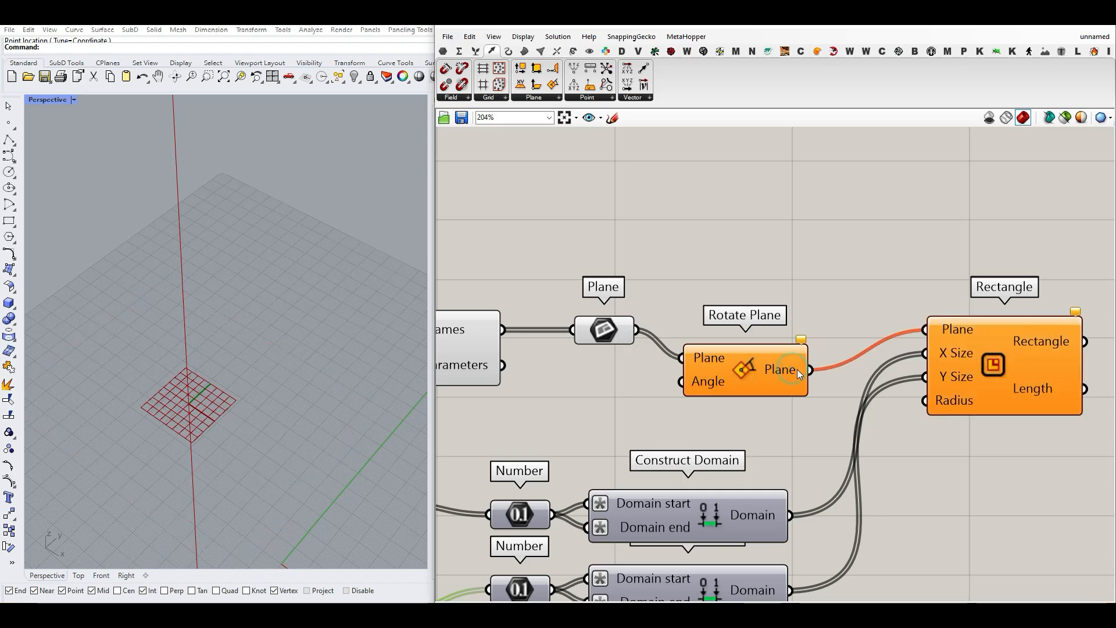
drag(742, 378, 789, 347)
Switch the Rotate Plane component's Angle input to degrees and align its output with the rectangle's Plane input.
click(733, 381)
scroll(748, 362, up, 2)
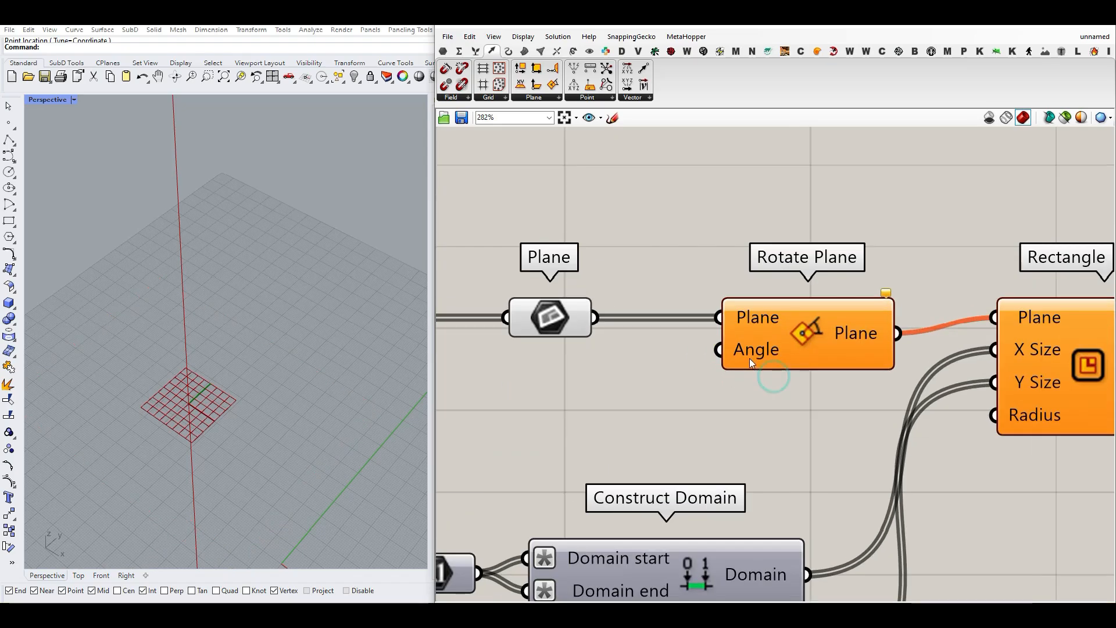
right_click(749, 358)
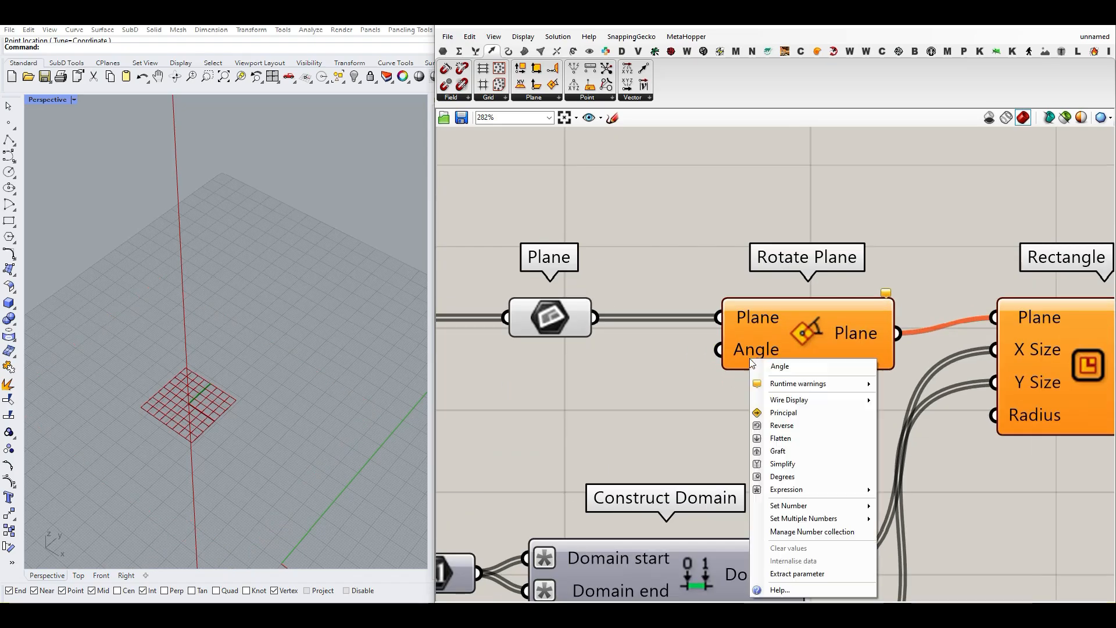
click(782, 477)
drag(799, 337, 794, 321)
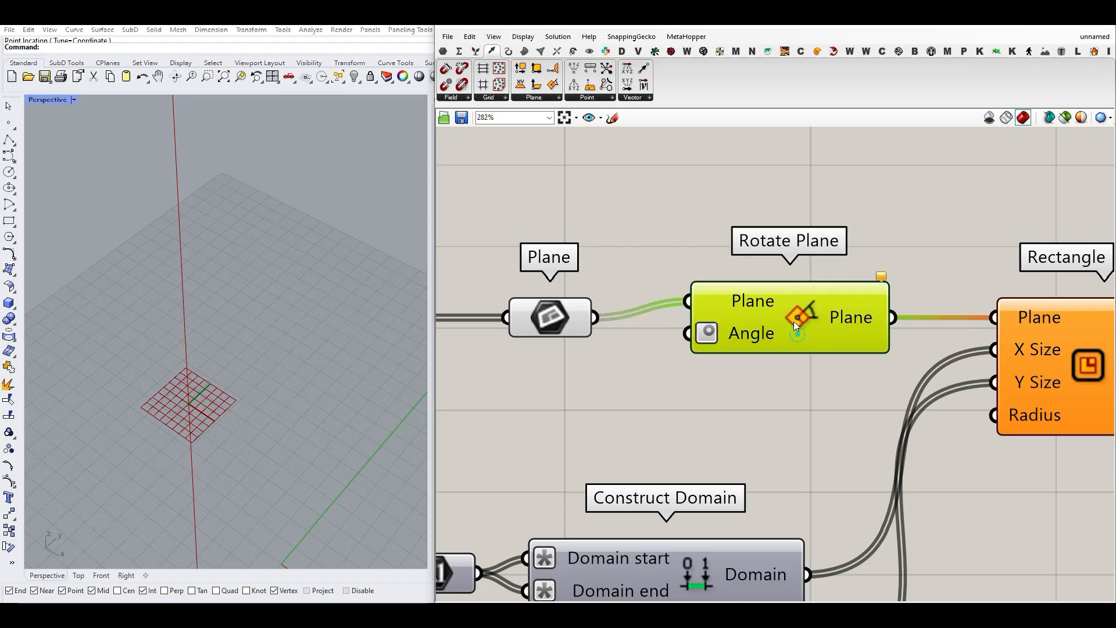
Duplicate the upper gene pool and place the copy above the Perp Frames component.
scroll(765, 370, down, 3)
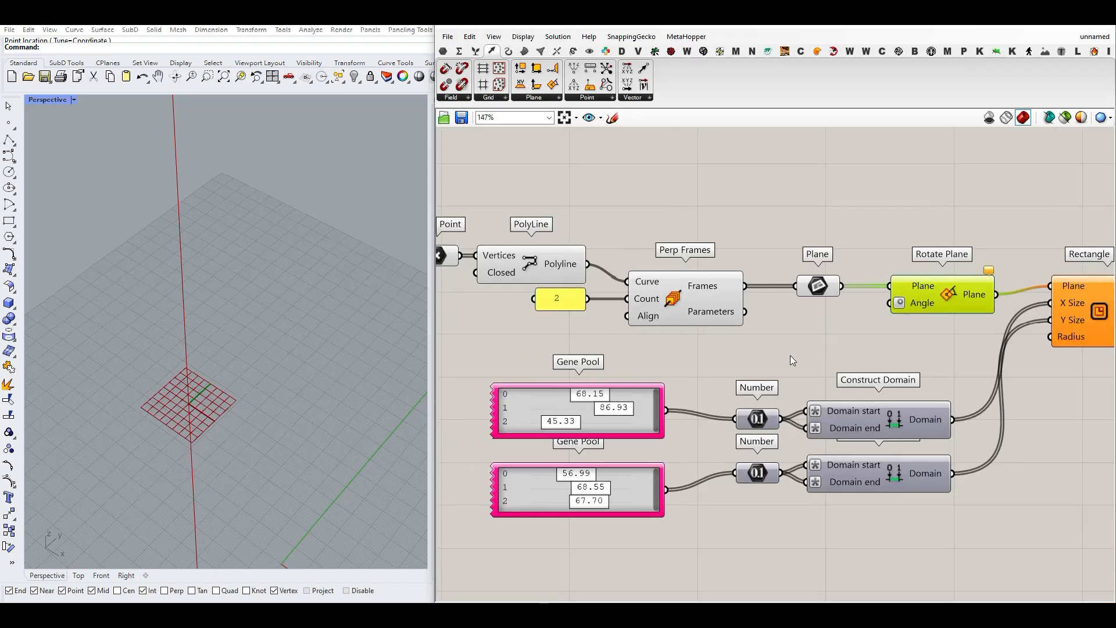
click(644, 401)
key(ctrl+c)
key(ctrl+v)
drag(647, 412, 831, 227)
Set the copied gene pool's range to a minimum of 0 and a maximum of 90.
double_click(831, 227)
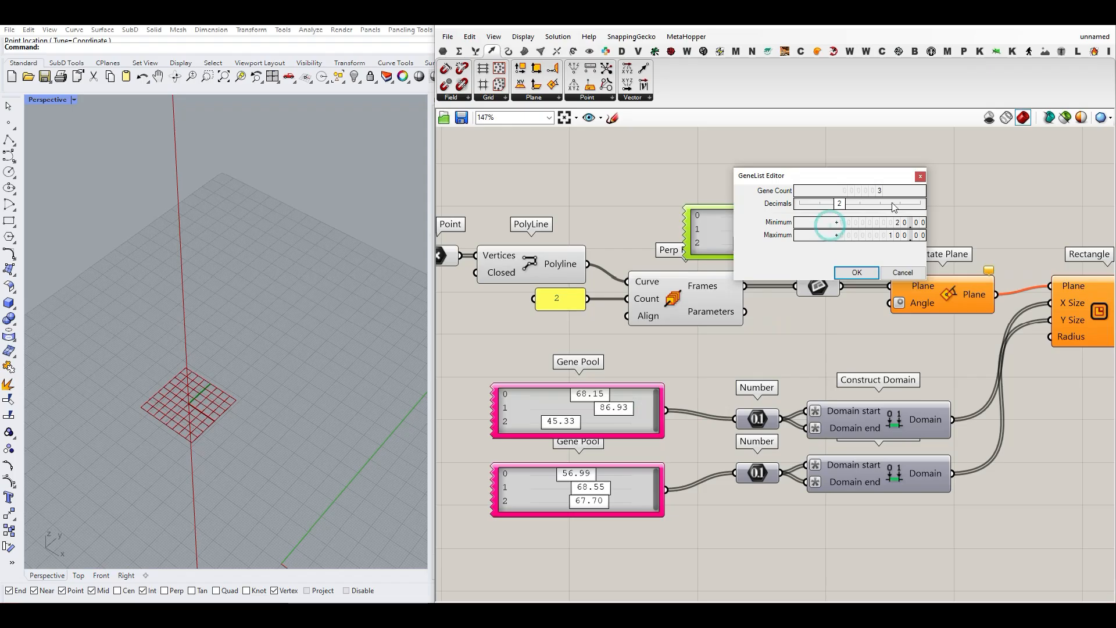
double_click(895, 227)
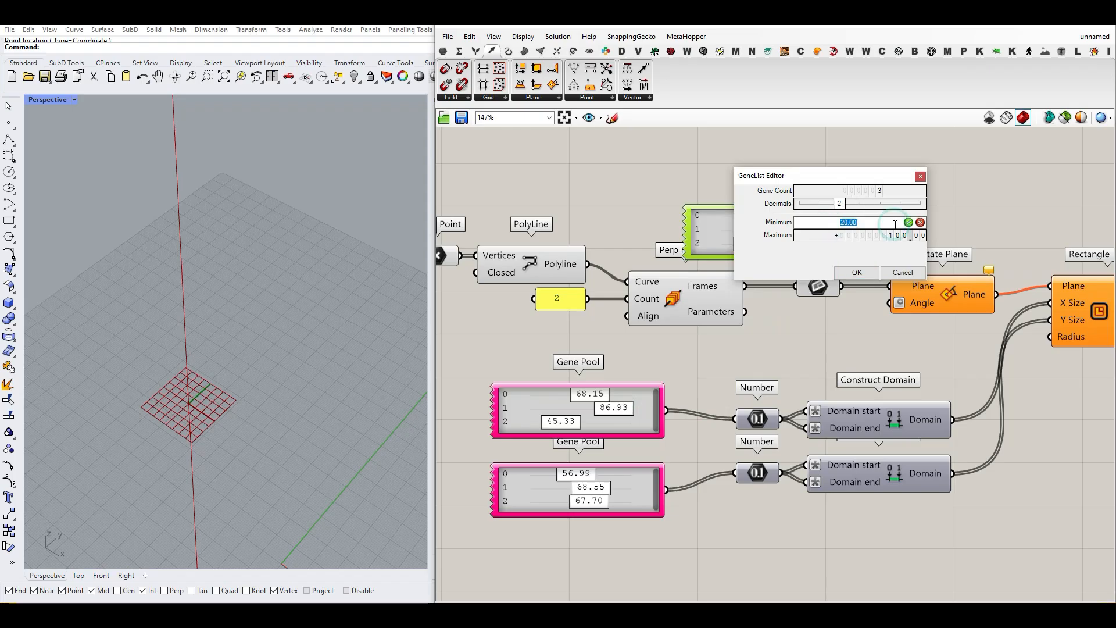
text(0)
key(Return)
double_click(884, 235)
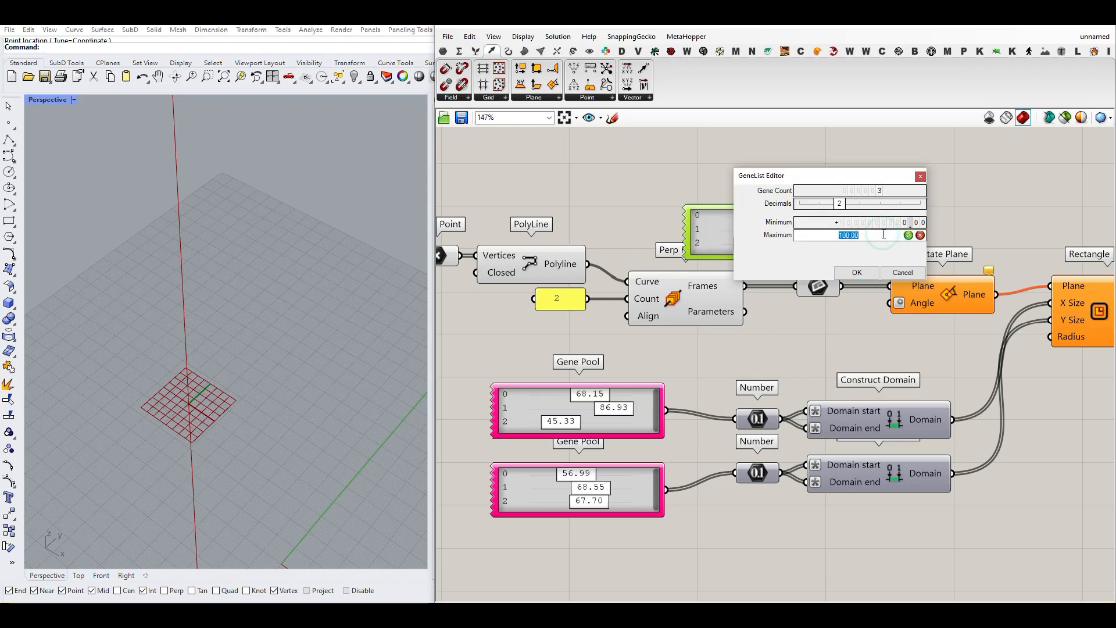
text(90)
click(857, 271)
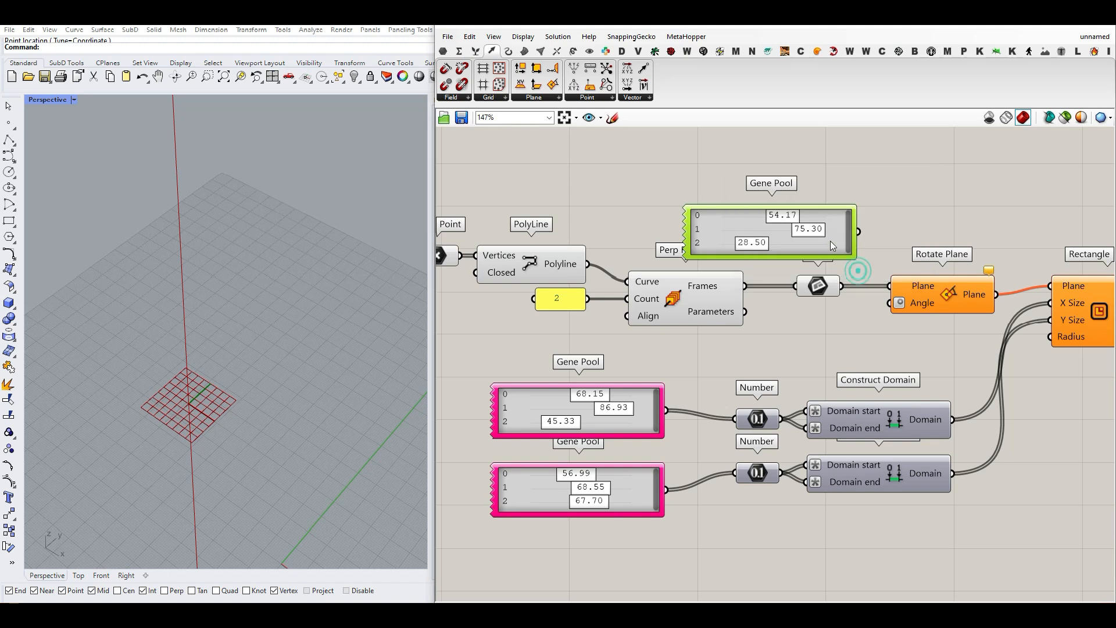
Connect the copied gene pool to the Rotate Plane component's Angle input and randomize its genes by 100%.
drag(859, 232, 889, 303)
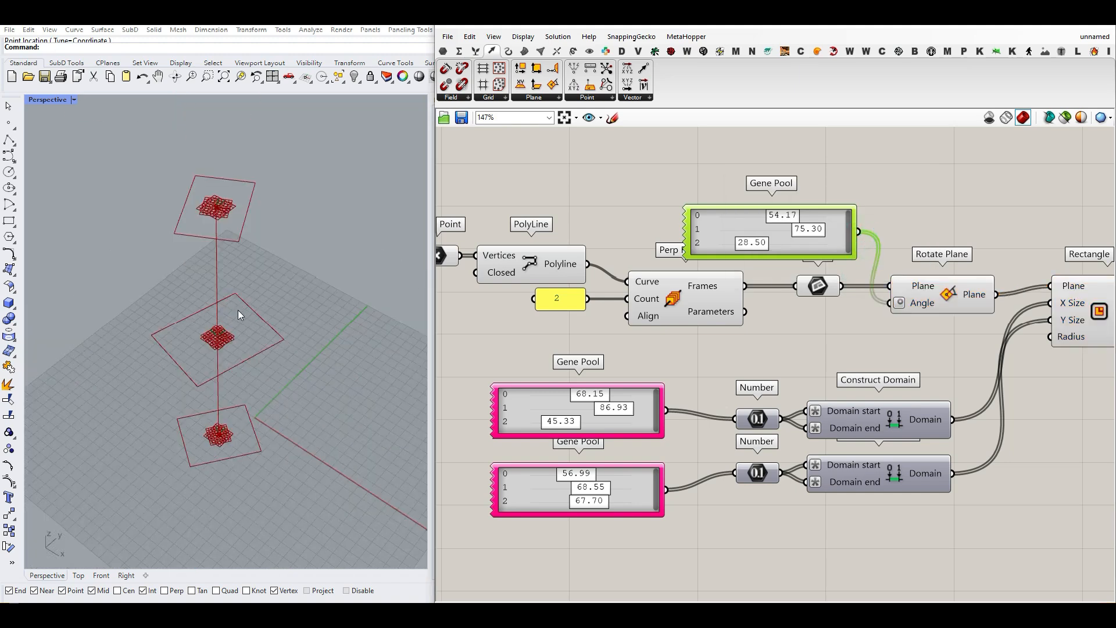
drag(785, 217, 782, 243)
right_click(806, 258)
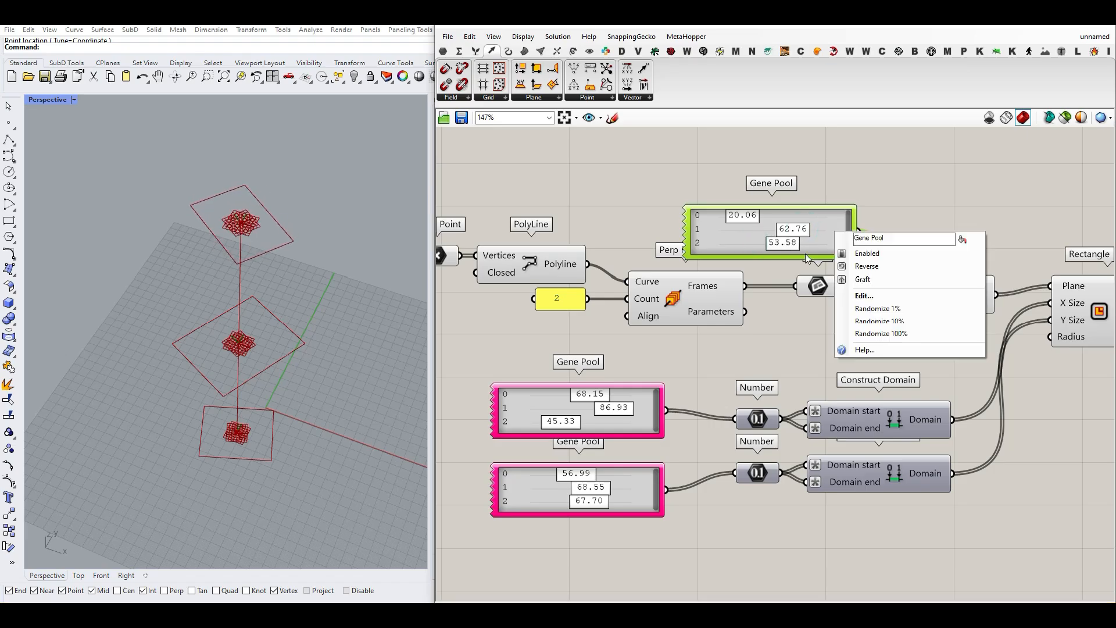
click(886, 335)
Turn off the preview of the PolyLine, Perp Frames, Plane and Rotate Plane components.
scroll(805, 273, down, 3)
drag(882, 302, 664, 226)
right_click(666, 229)
click(702, 243)
click(702, 224)
Align the Rectangle component's Plane input with the Rotate Plane component's output.
right_drag(400, 369, 358, 354)
right_drag(930, 325, 708, 334)
scroll(721, 321, up, 3)
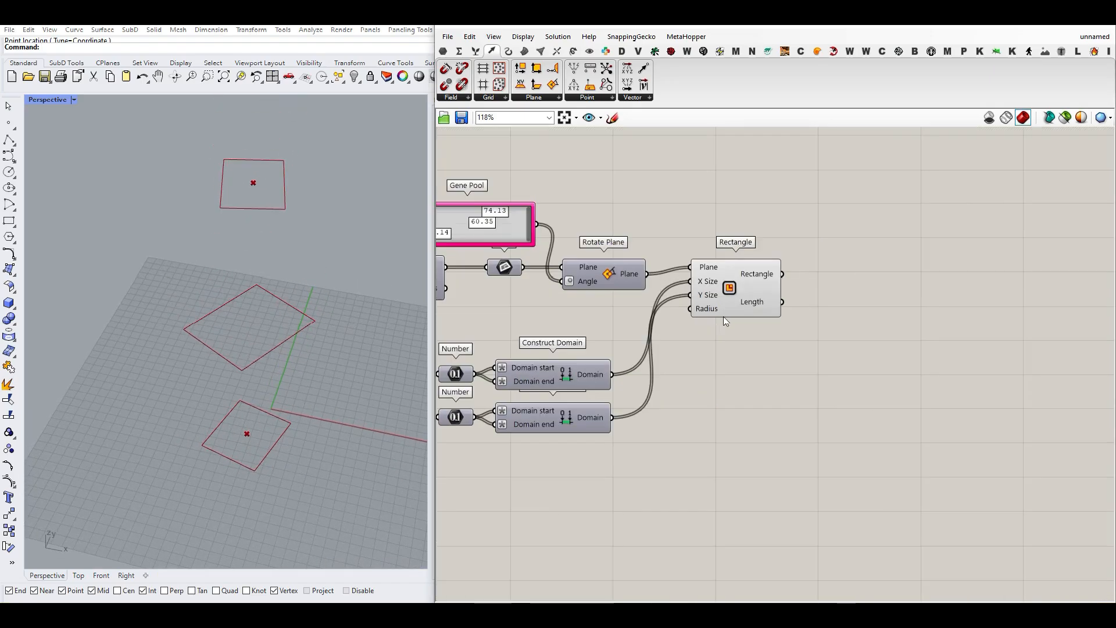
drag(741, 291, 743, 298)
click(735, 353)
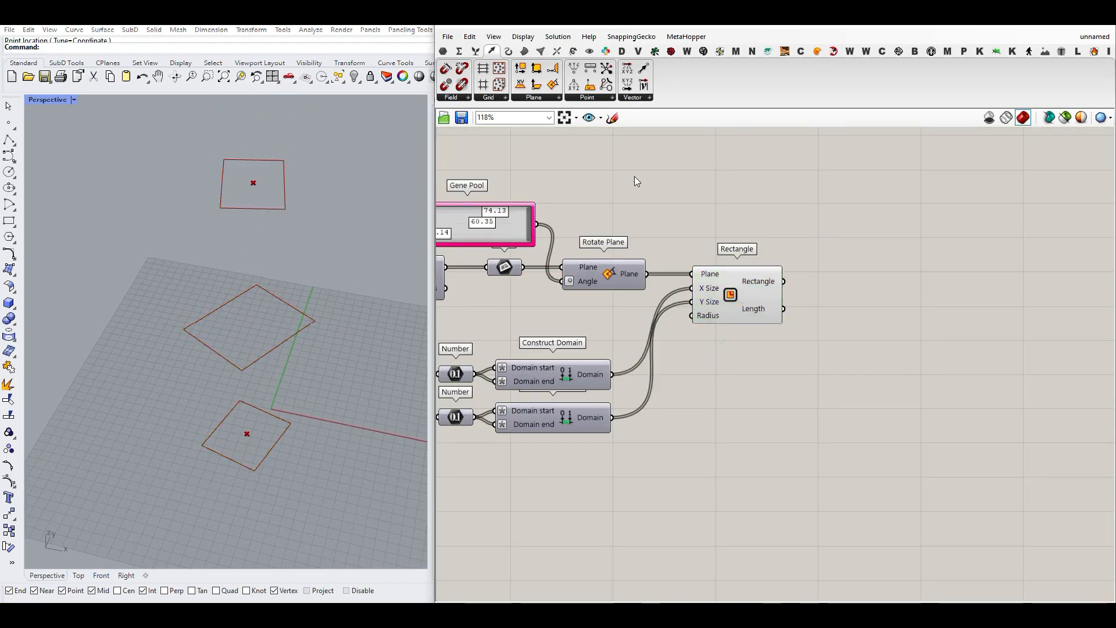
Try lofting the rectangles directly with a Loft component fed by the Rectangle output.
click(525, 52)
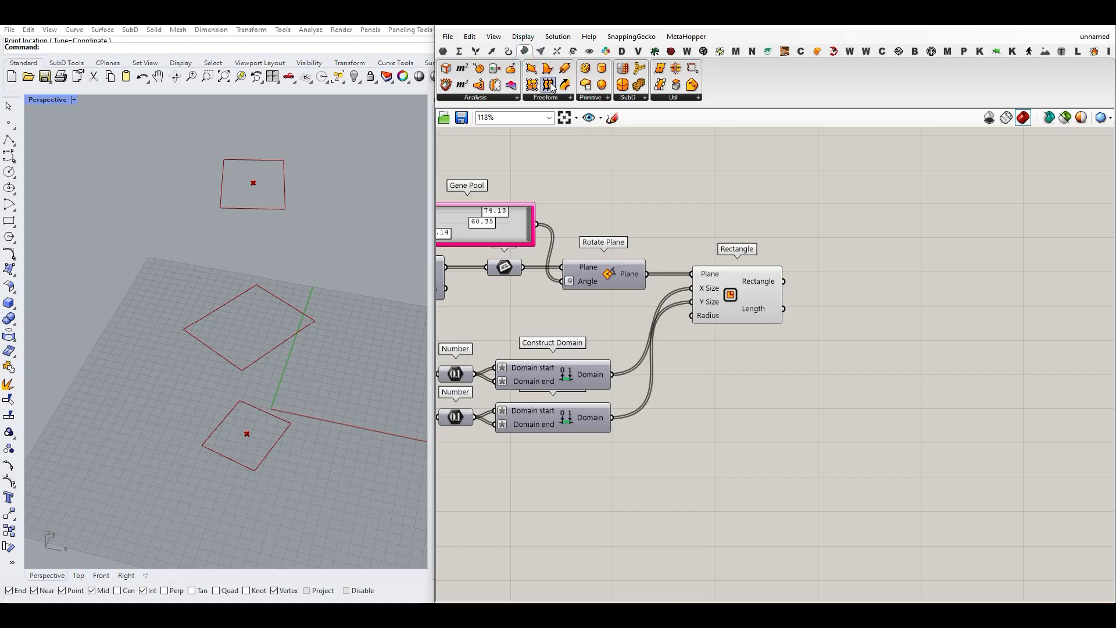
drag(591, 105, 804, 284)
right_drag(302, 325, 251, 404)
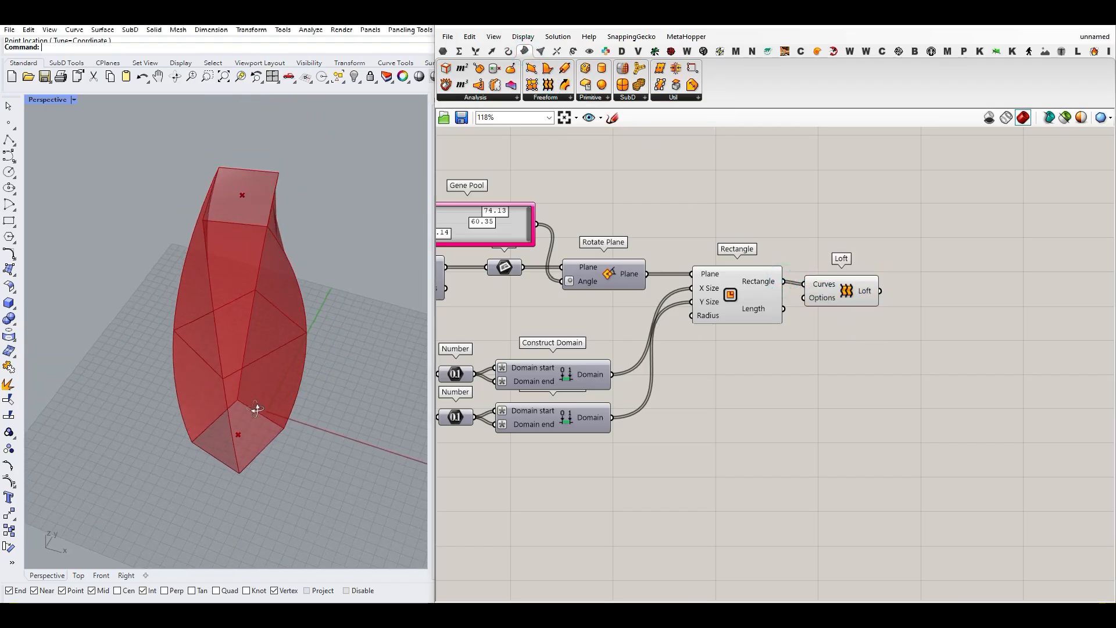
Add a Fit Loft component beneath the Loft and connect the Rectangle output to its Curves input.
click(571, 97)
drag(645, 152, 855, 331)
drag(811, 291, 822, 231)
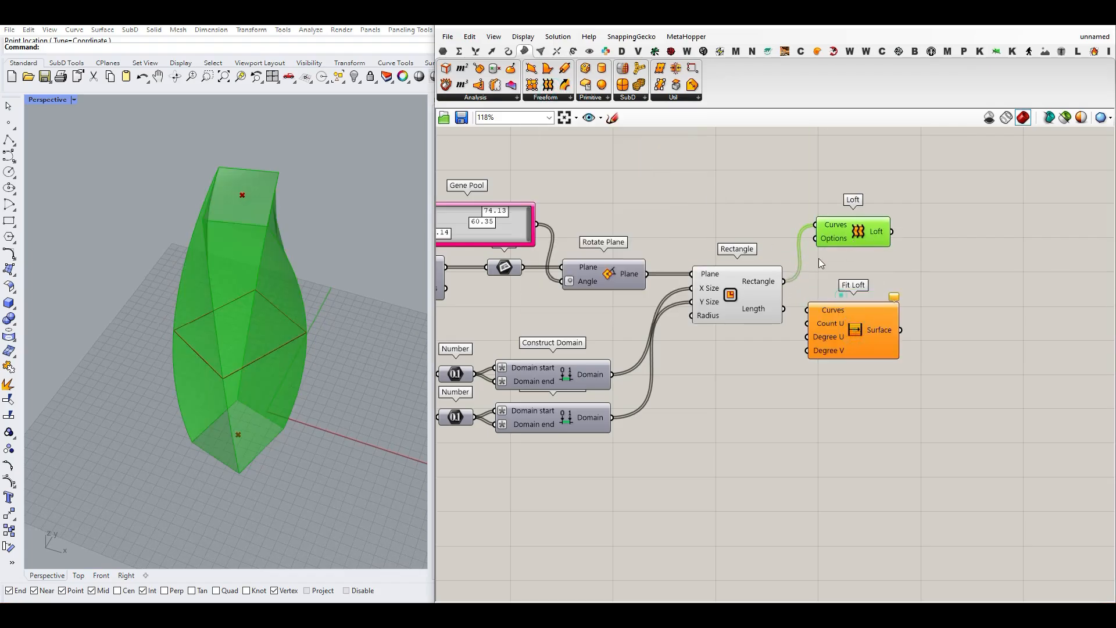
drag(805, 312, 808, 310)
click(852, 298)
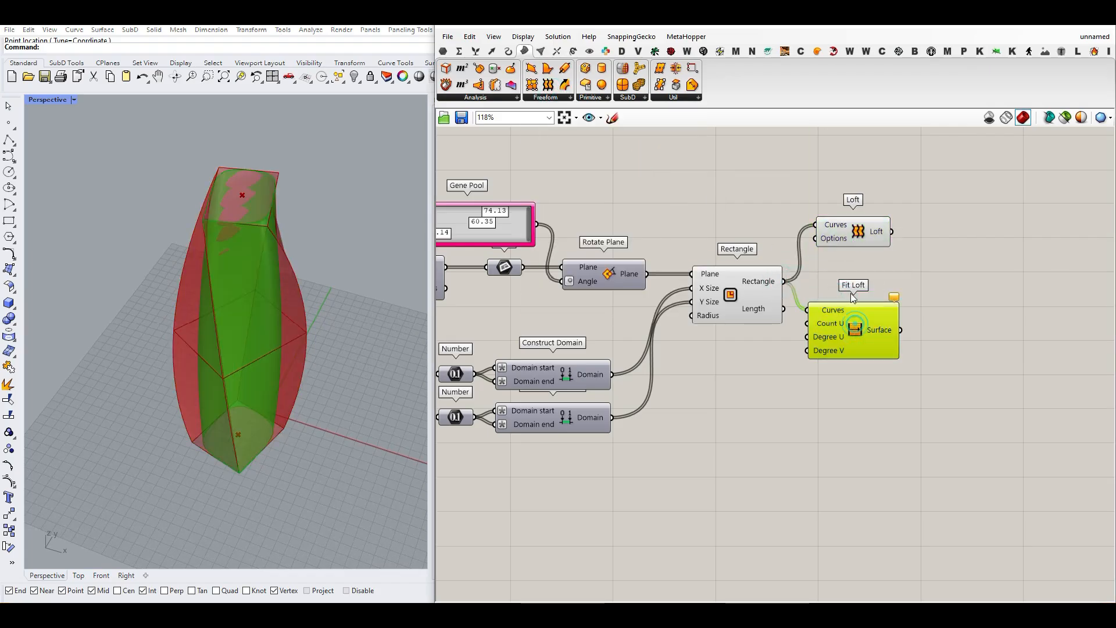
Delete the Loft component and move Fit Loft beside the Rectangle component.
click(859, 236)
key(Delete)
drag(842, 314, 832, 259)
click(844, 351)
Bake the Fit Loft surface into Rhino and look at the baked shape from above.
right_click(871, 271)
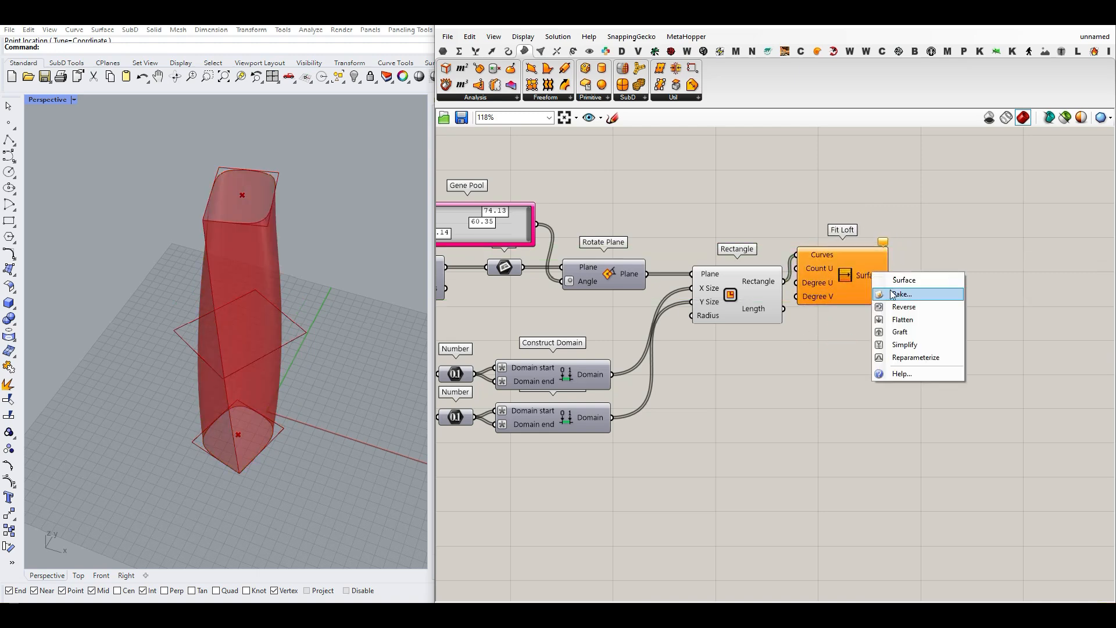
click(891, 293)
click(889, 402)
right_drag(326, 346, 363, 401)
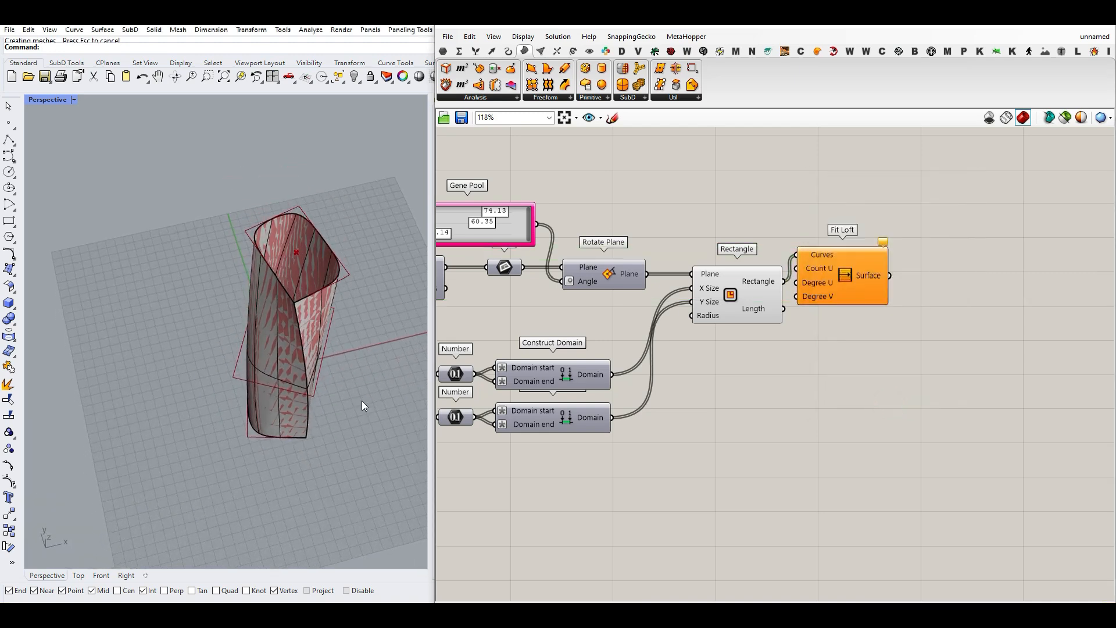
Delete the baked surface from the model and remove the Fit Loft component from the definition.
click(285, 336)
key(Delete)
click(852, 287)
key(Delete)
Add a Discontinuity component, connect the Rectangle output to its Curve input and line it up beside the Rectangle component.
right_drag(303, 343, 255, 389)
scroll(249, 300, down, 4)
scroll(268, 357, up, 6)
scroll(255, 390, down, 2)
right_drag(781, 344, 665, 425)
scroll(635, 404, up, 3)
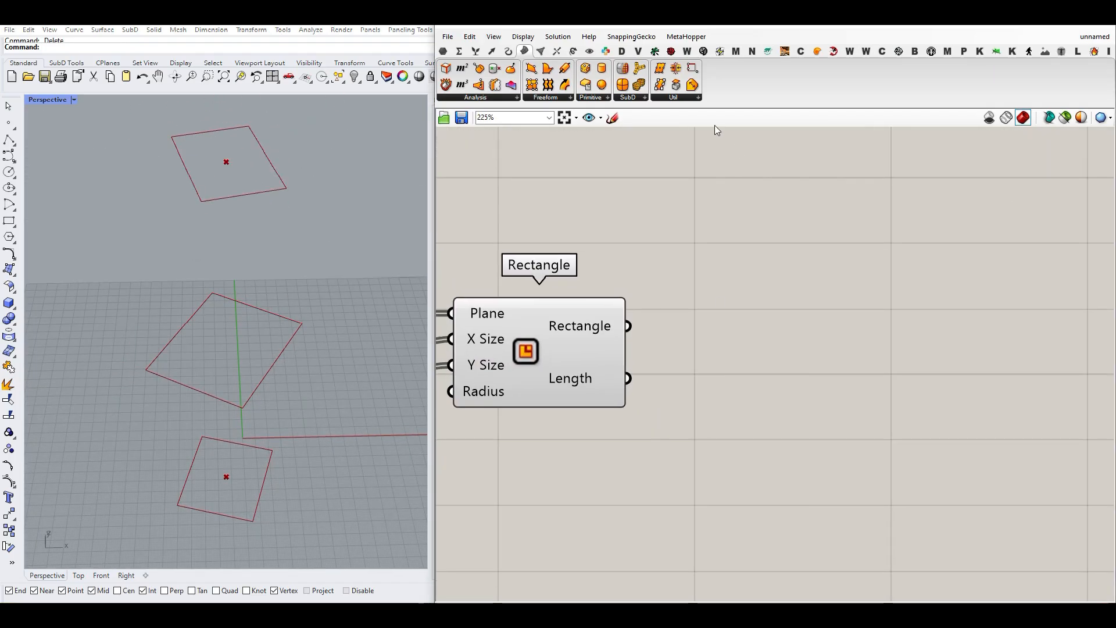
click(507, 51)
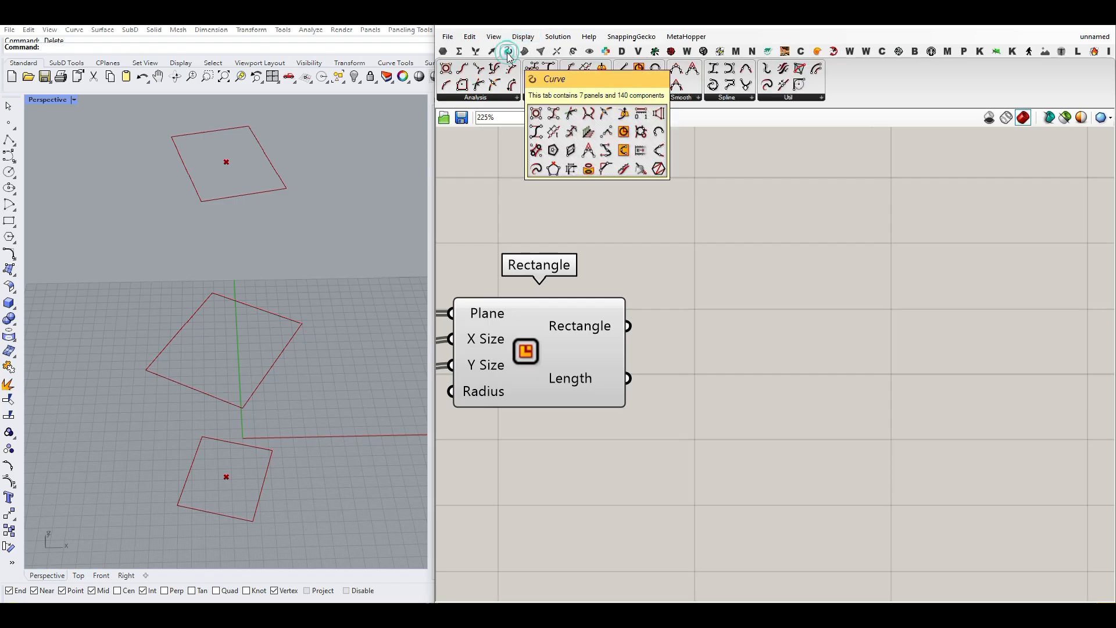
click(483, 85)
click(724, 309)
drag(629, 328, 636, 299)
drag(714, 321, 737, 337)
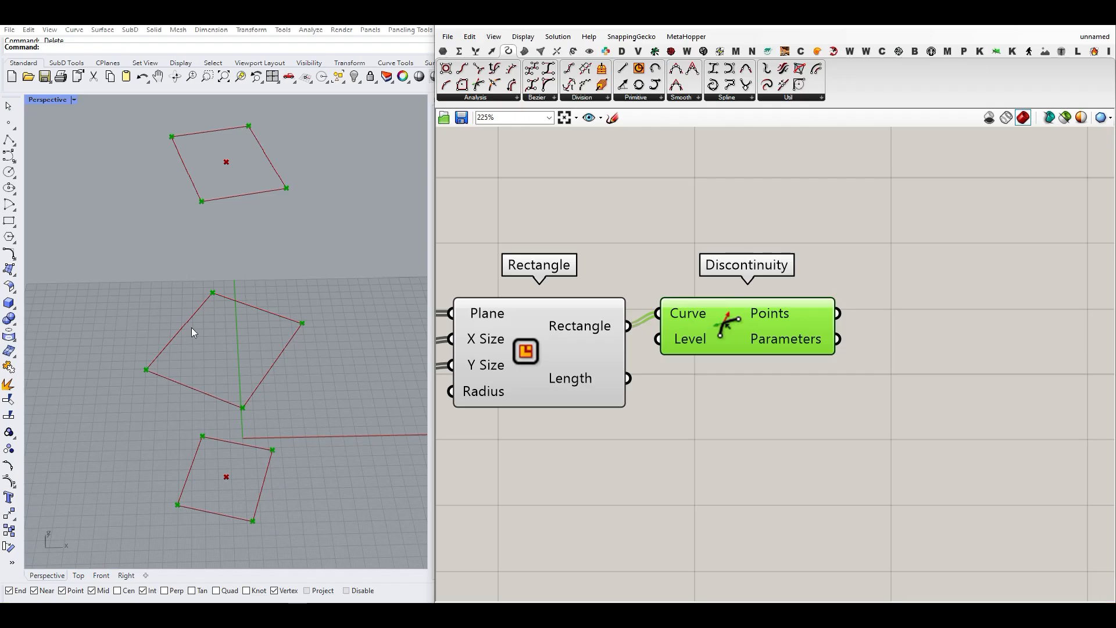
Simplify the data tree of the Discontinuity component's Points output.
mouse_move(765, 317)
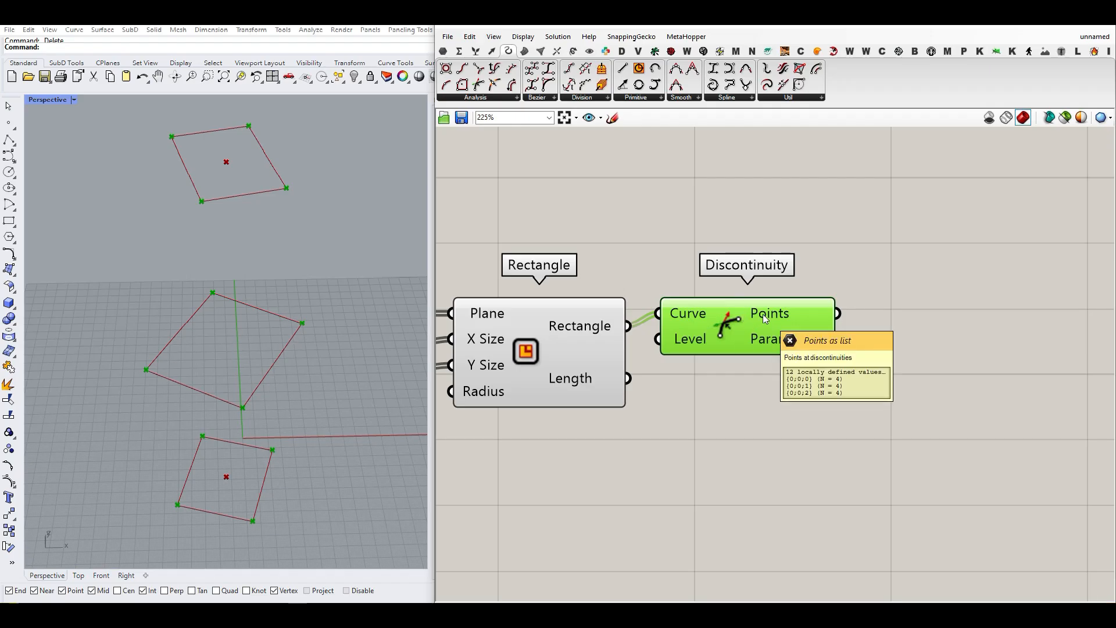
right_drag(765, 317, 684, 283)
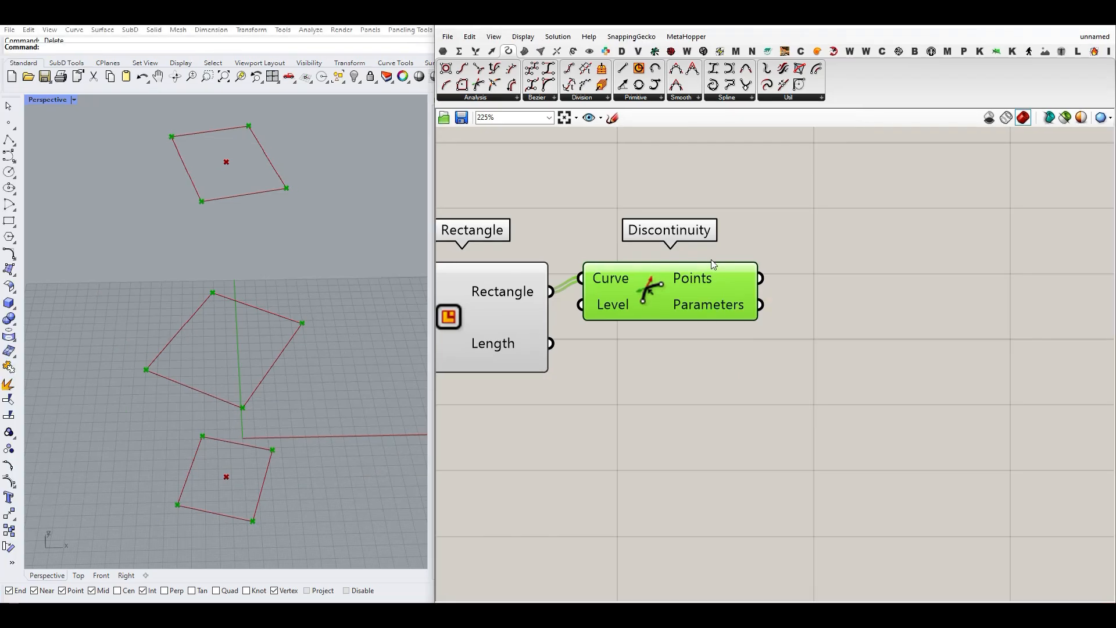
right_click(707, 270)
click(726, 345)
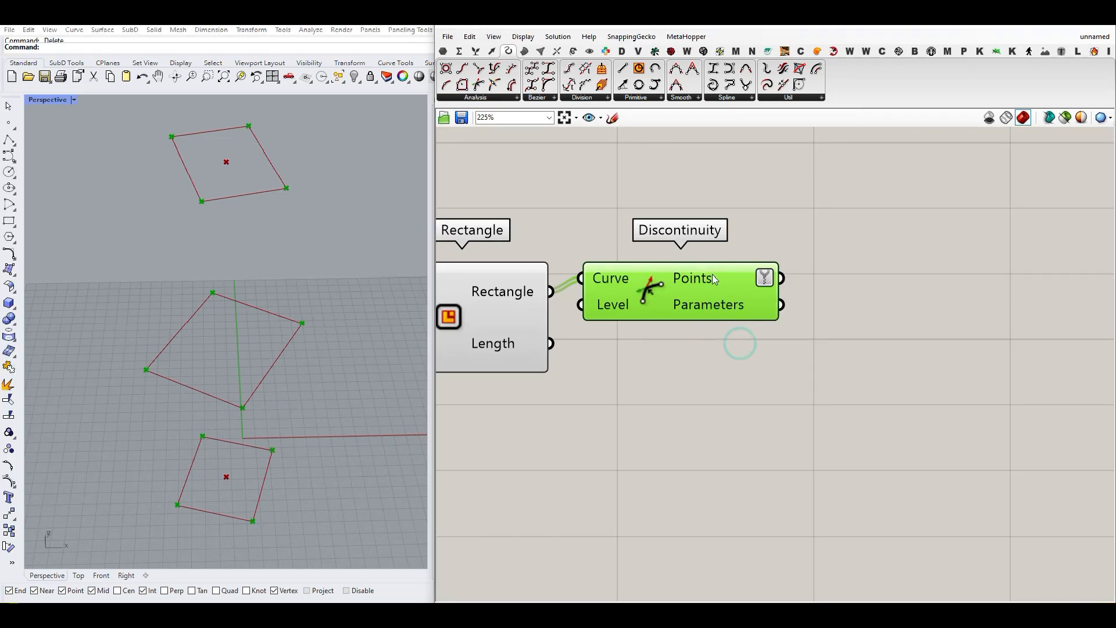
Examine the branch structure of the Discontinuity points with a temporary Param Viewer and delete the viewer.
click(443, 52)
drag(720, 68, 779, 278)
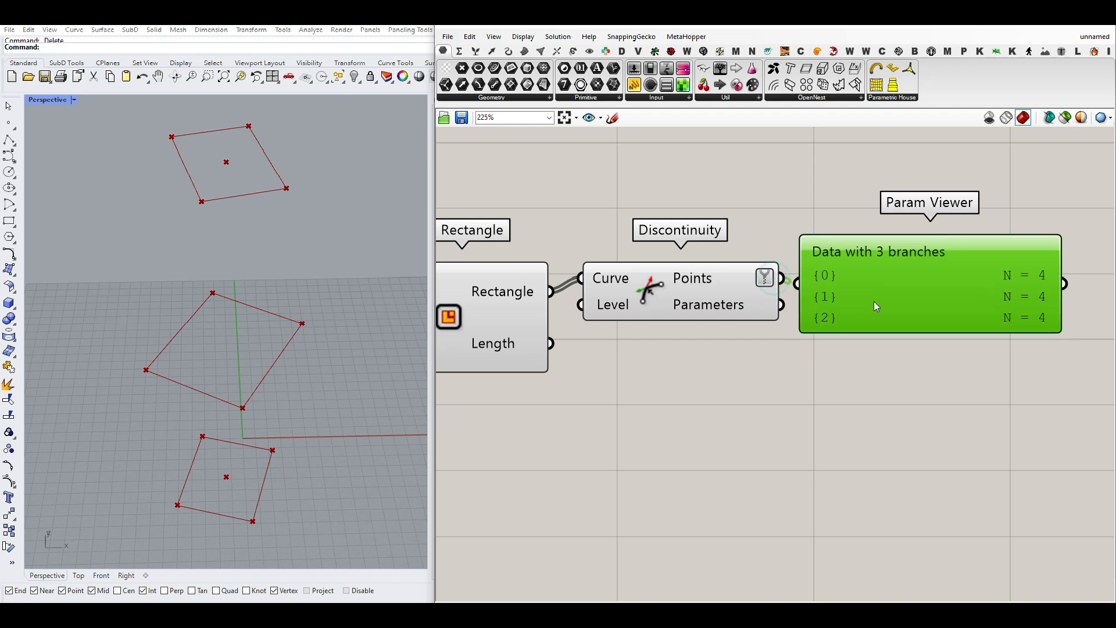
scroll(874, 301, up, 5)
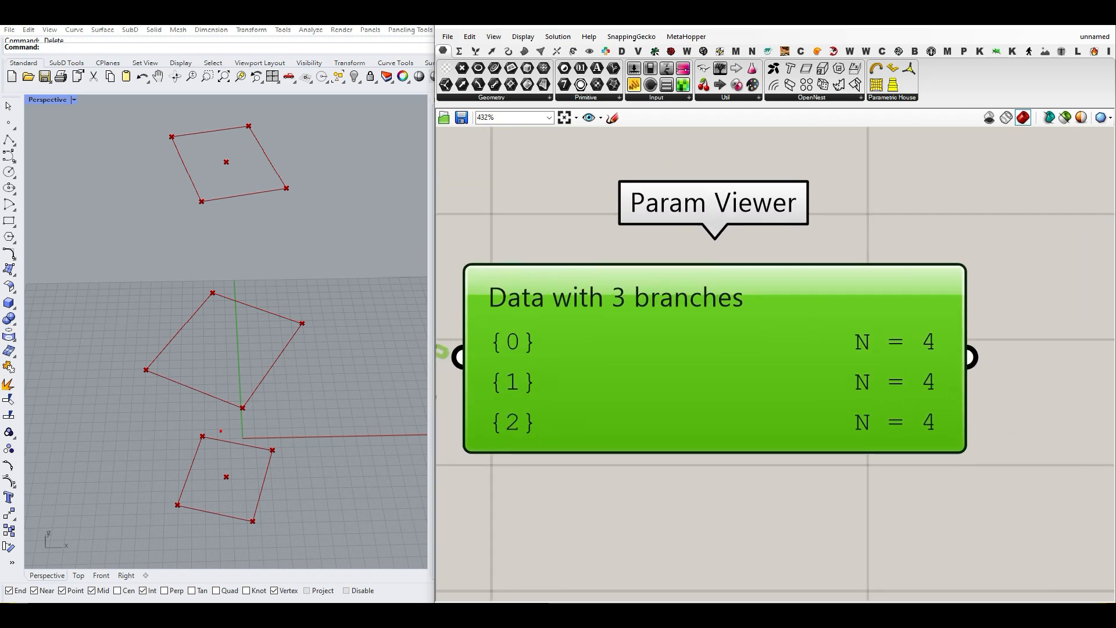
mouse_move(309, 515)
mouse_down()
mouse_move(135, 531)
mouse_move(133, 430)
mouse_up()
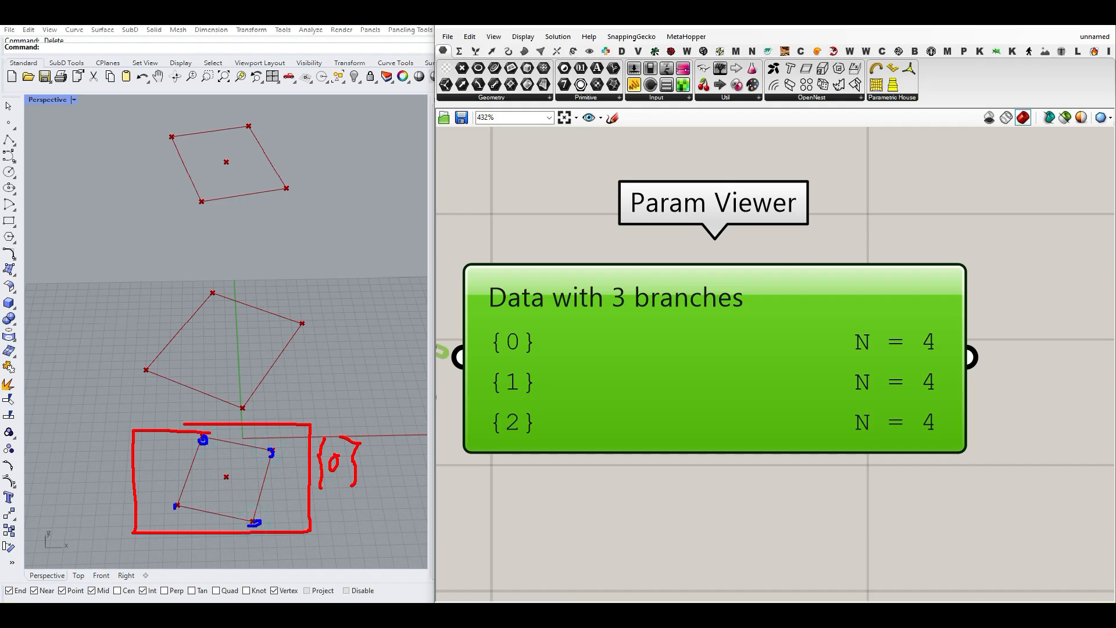
mouse_move(133, 288)
mouse_down()
mouse_move(326, 288)
mouse_move(234, 394)
mouse_up()
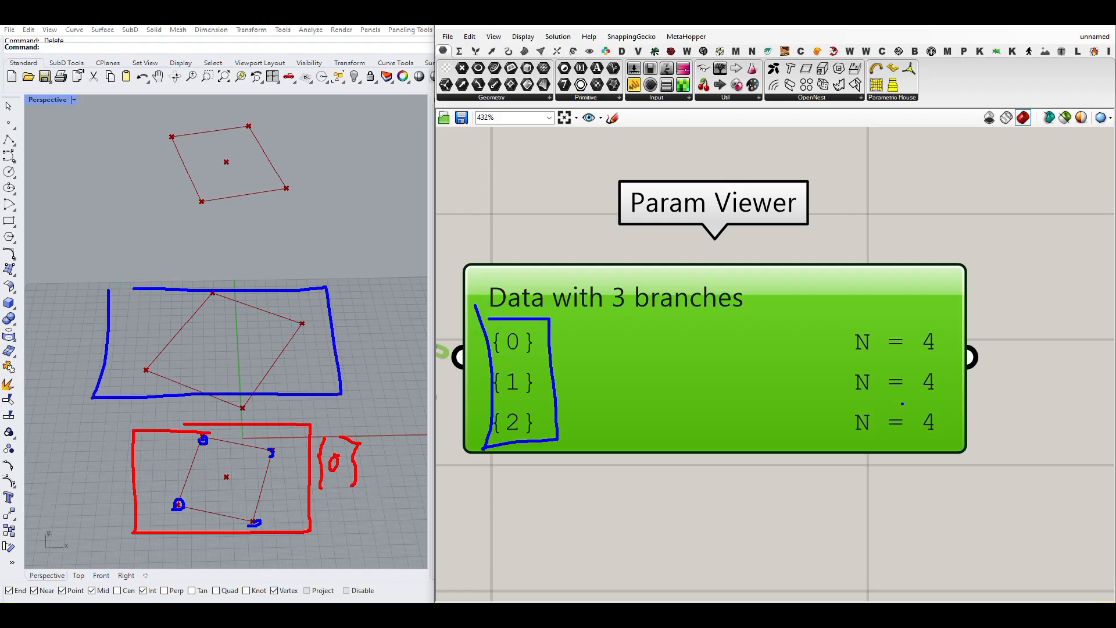
key(Escape)
scroll(753, 388, down, 5)
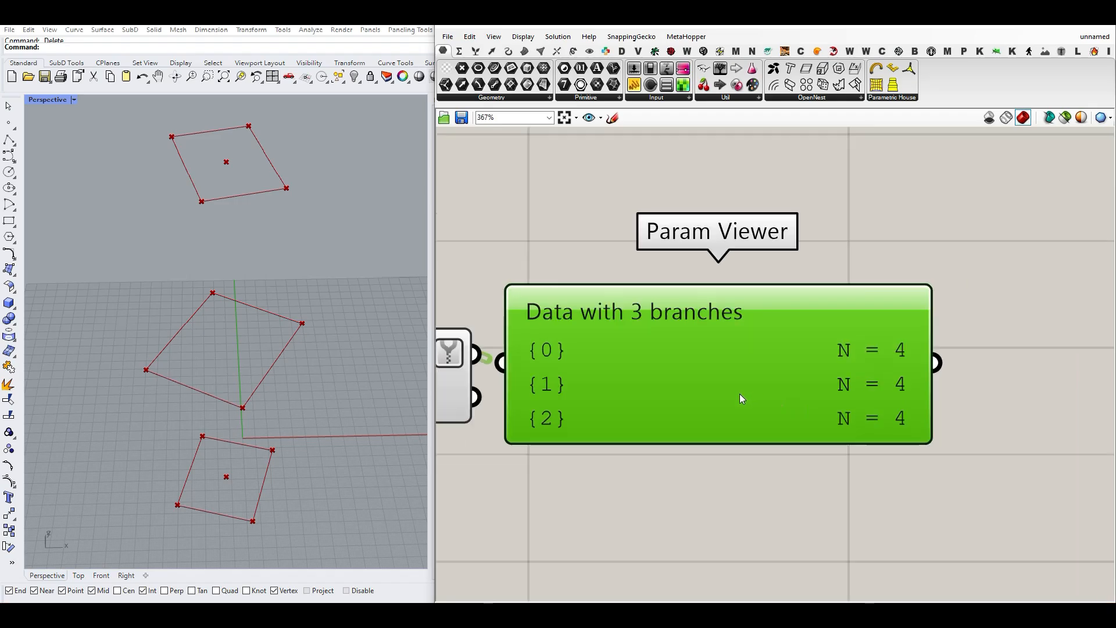
click(733, 395)
key(Delete)
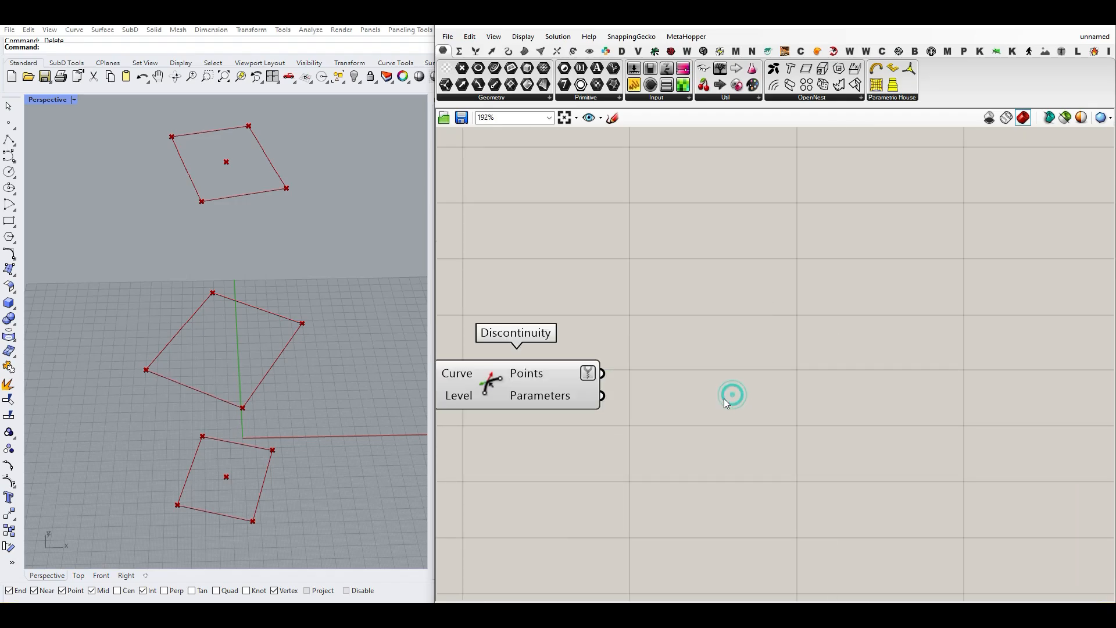
Add a Nurbs Curve component and connect the Discontinuity points to its Vertices input.
click(508, 51)
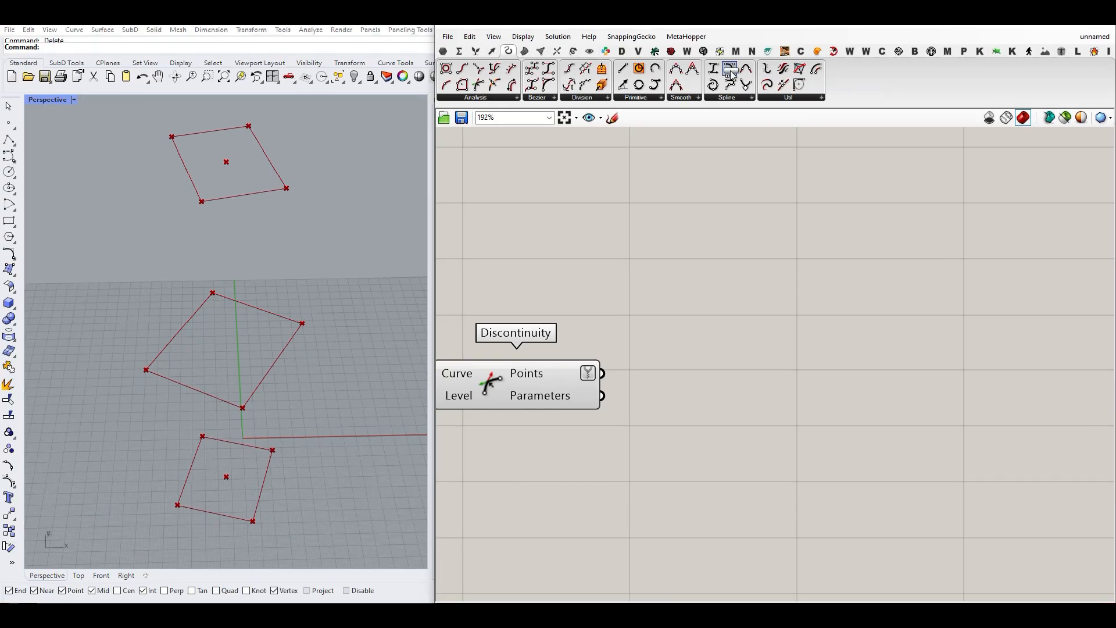
drag(731, 72, 730, 396)
scroll(674, 371, up, 2)
drag(604, 335, 785, 356)
click(668, 445)
Add a Loft component and connect the Nurbs Curve component's Curve output to its Curves input.
right_drag(199, 439, 225, 427)
right_drag(889, 395, 709, 395)
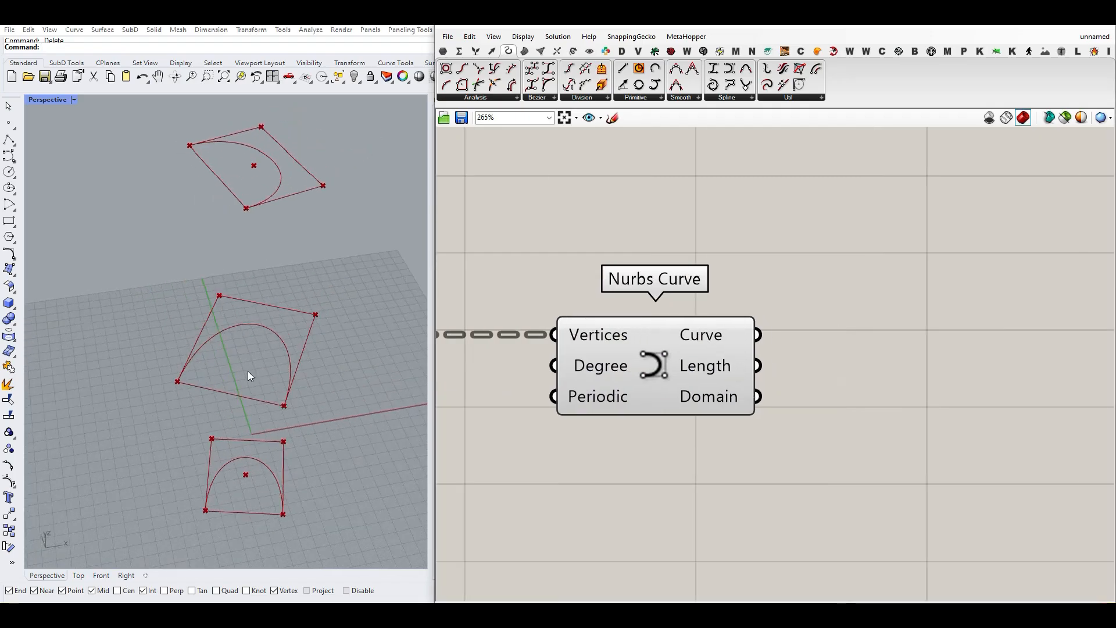
click(526, 53)
drag(830, 338, 864, 383)
drag(760, 335, 930, 345)
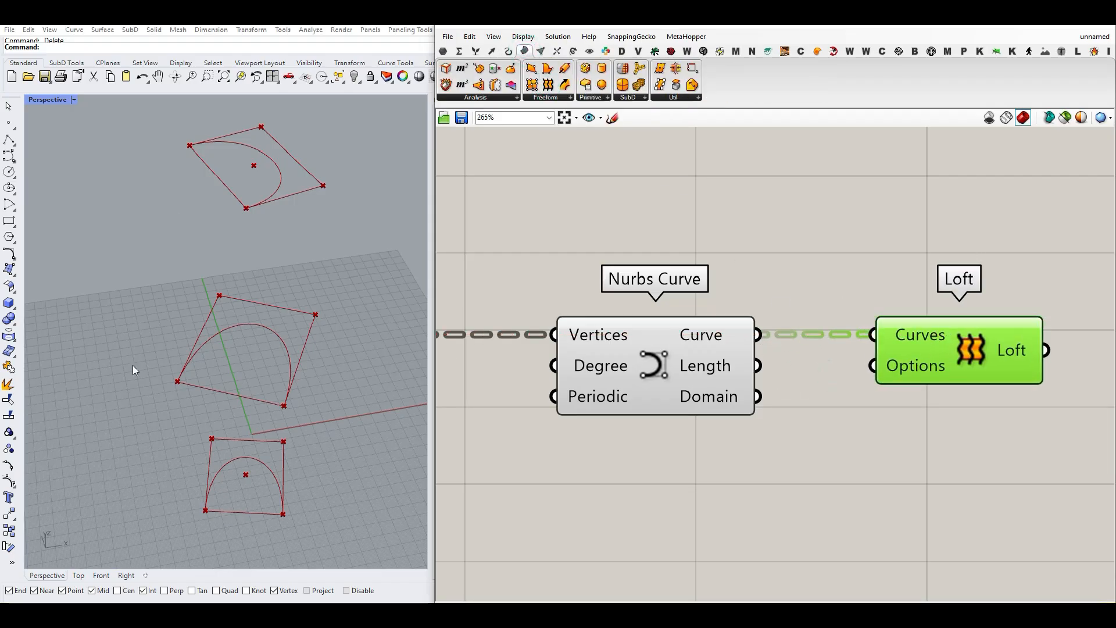
Flatten the Nurbs Curve component's Curve output so the curves are lofted together as one list.
mouse_move(721, 345)
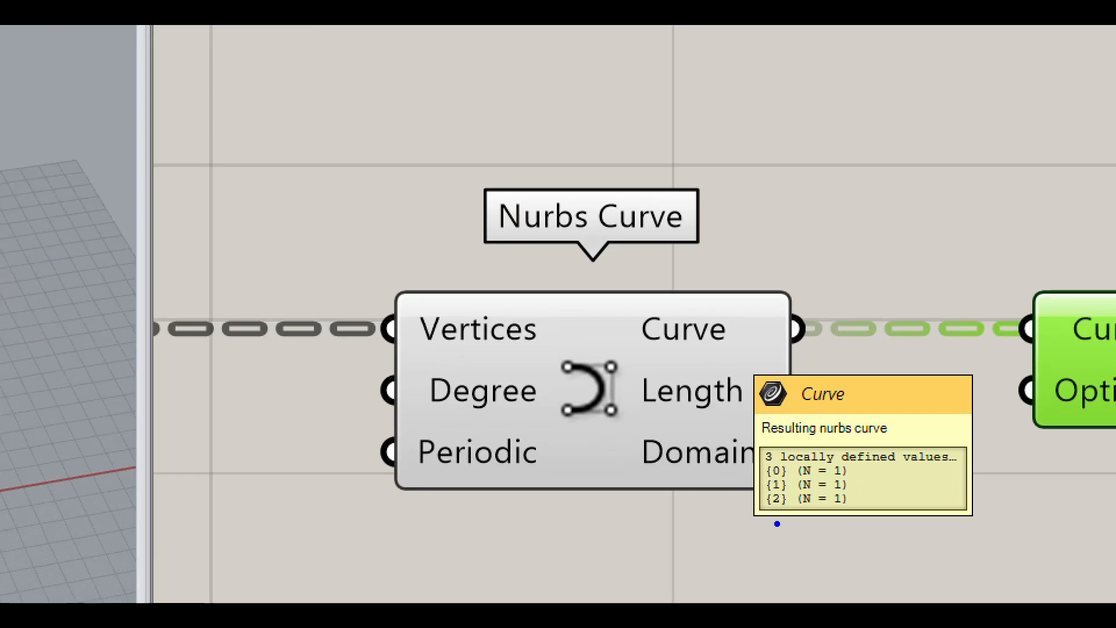
drag(725, 320, 743, 343)
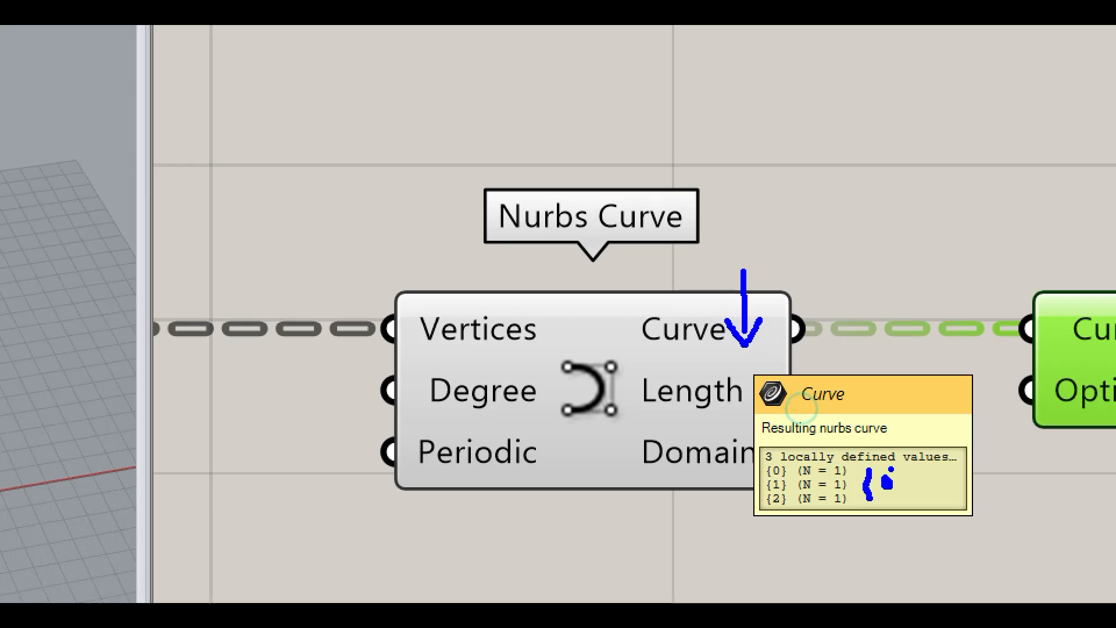
drag(938, 483, 954, 495)
drag(966, 488, 989, 493)
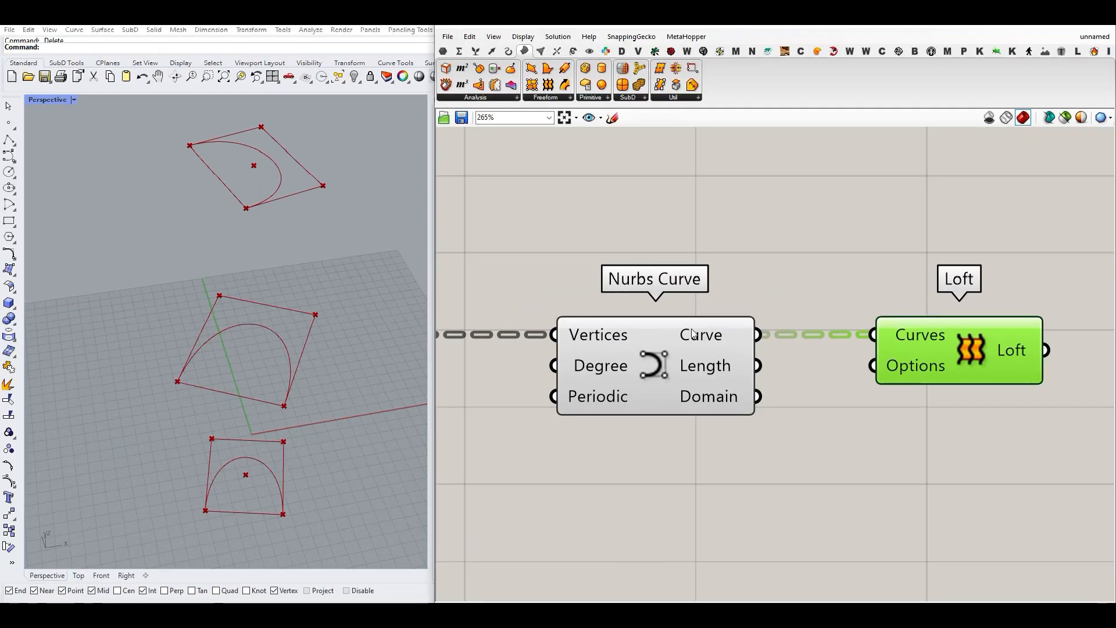
right_click(693, 325)
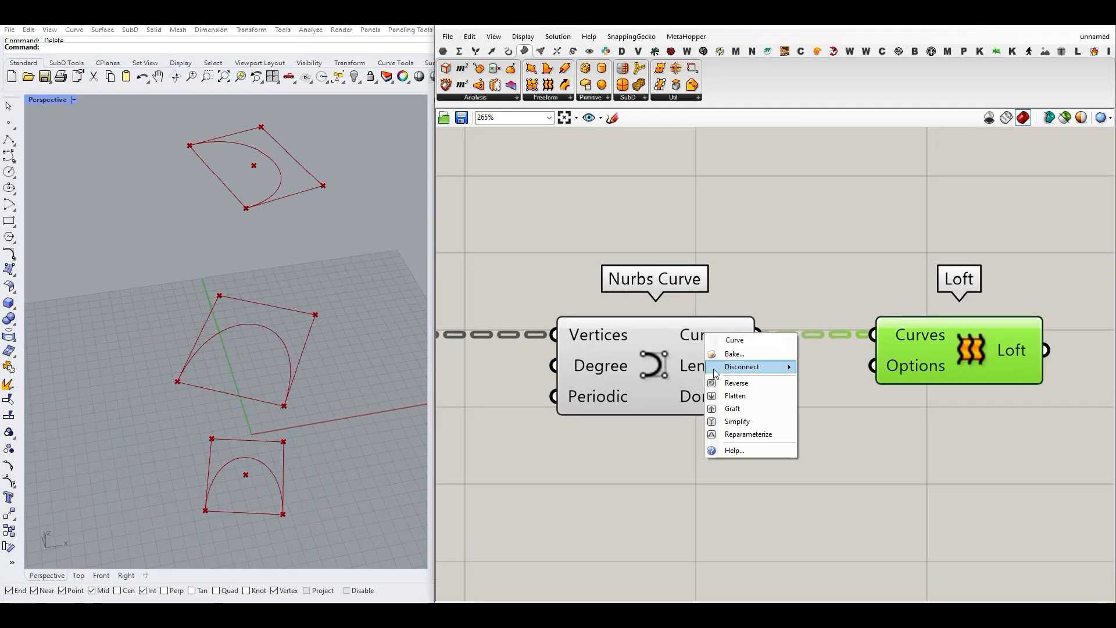
click(733, 396)
click(535, 433)
right_drag(229, 401, 261, 397)
right_drag(654, 331, 663, 336)
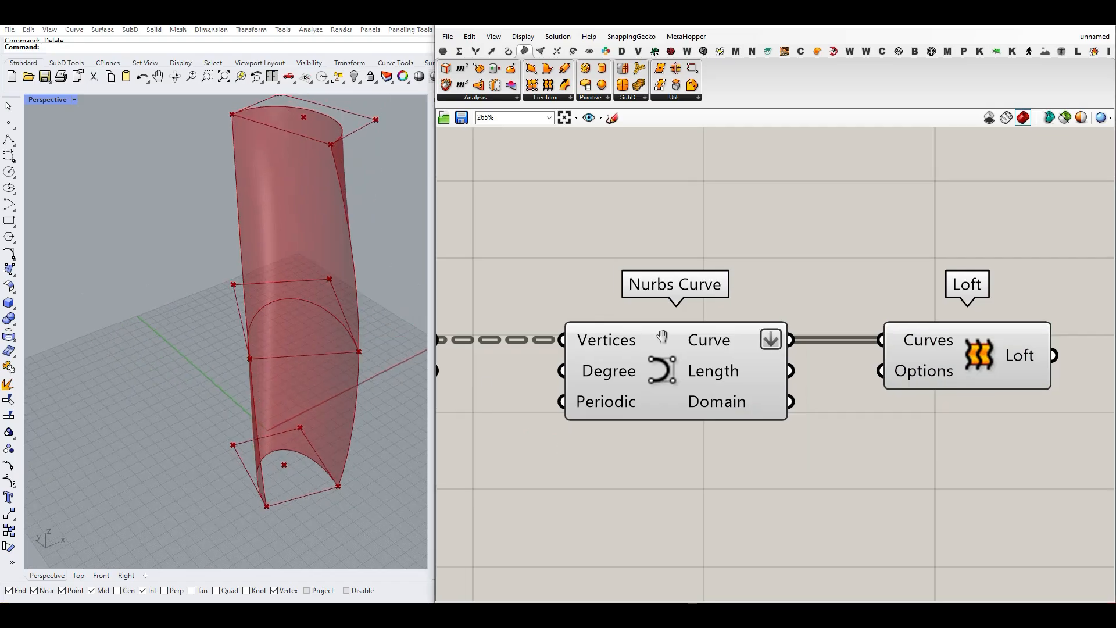
Bake the loft surface into the Rhino model and move the baked copy away from the tower preview.
scroll(729, 375, down, 5)
right_click(841, 370)
click(857, 384)
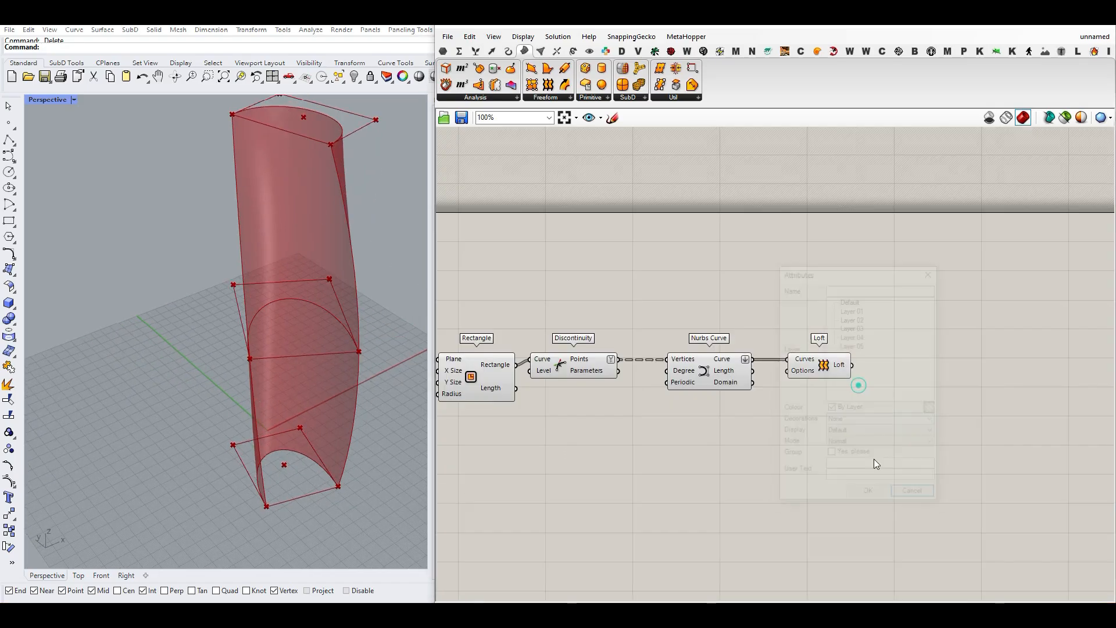
click(878, 490)
scroll(351, 297, down, 5)
drag(333, 333, 252, 358)
click(290, 294)
scroll(228, 378, up, 5)
right_drag(290, 292, 318, 379)
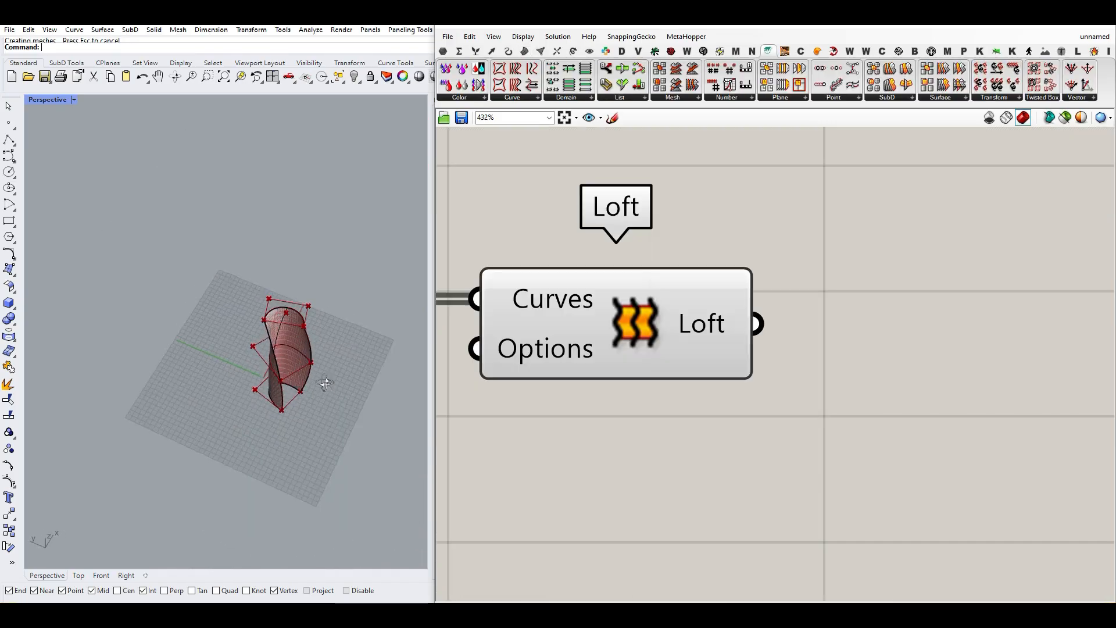
scroll(306, 365, down, 3)
click(243, 388)
key(Escape)
scroll(243, 403, up, 7)
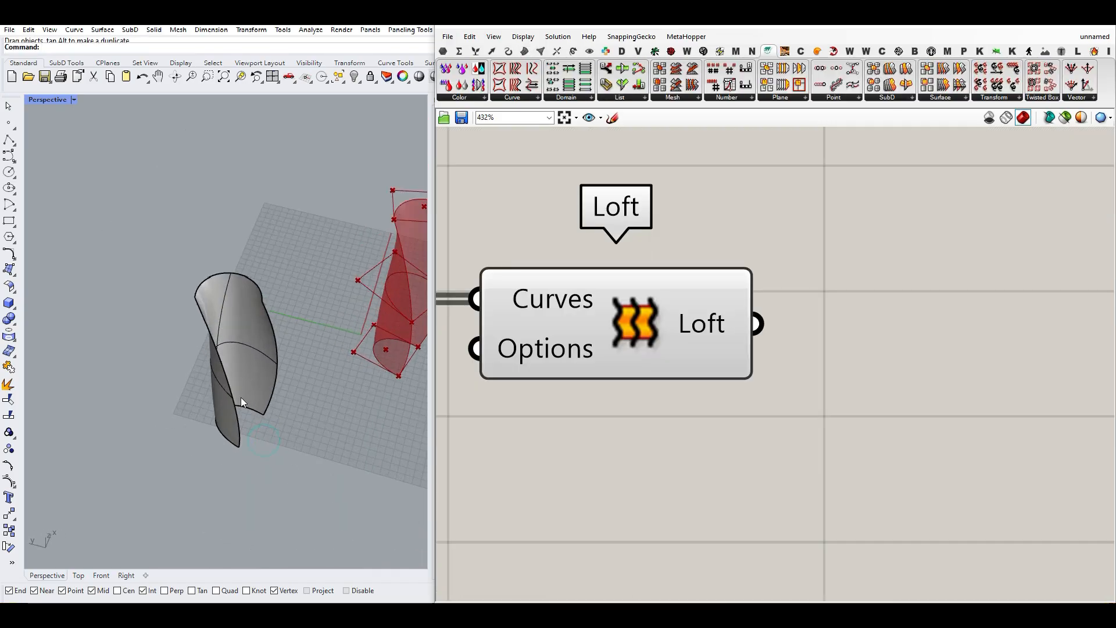
Place a point beside the baked surface and create a bounding box around the point and the surface.
right_drag(241, 396, 224, 421)
scroll(224, 421, up, 5)
scroll(266, 326, down, 5)
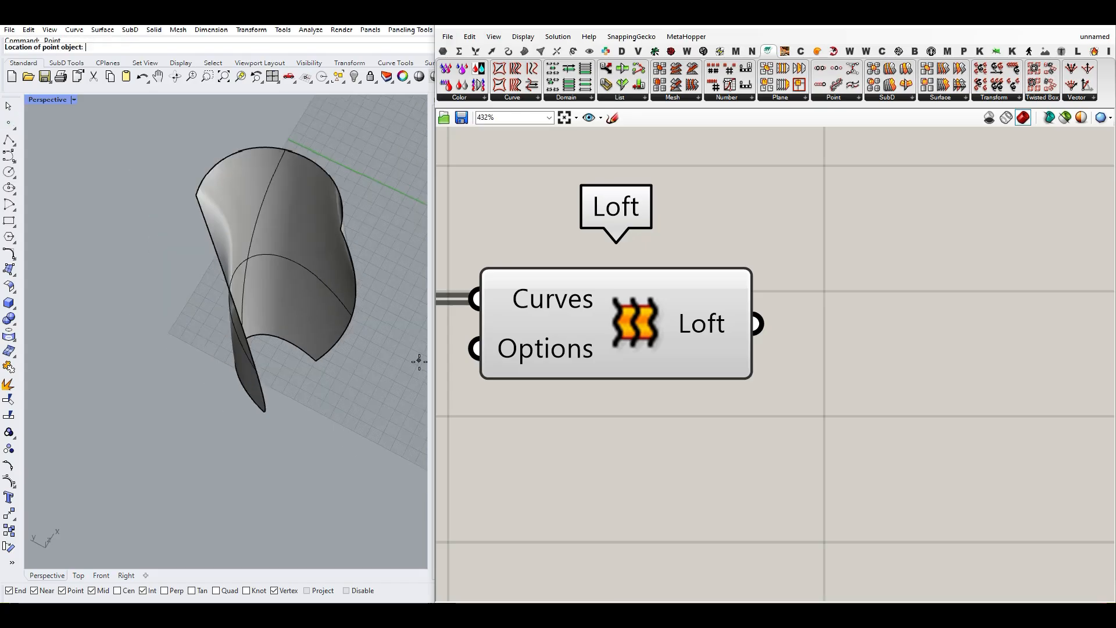
right_drag(314, 366, 256, 395)
scroll(346, 339, up, 5)
drag(329, 401, 102, 295)
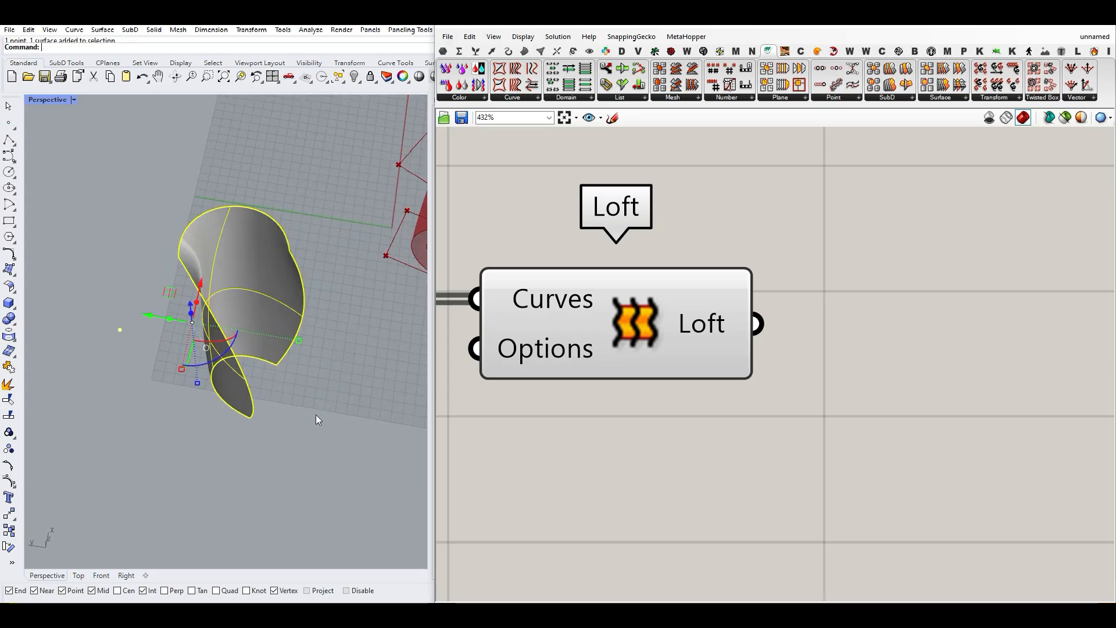
text(BoundingBox)
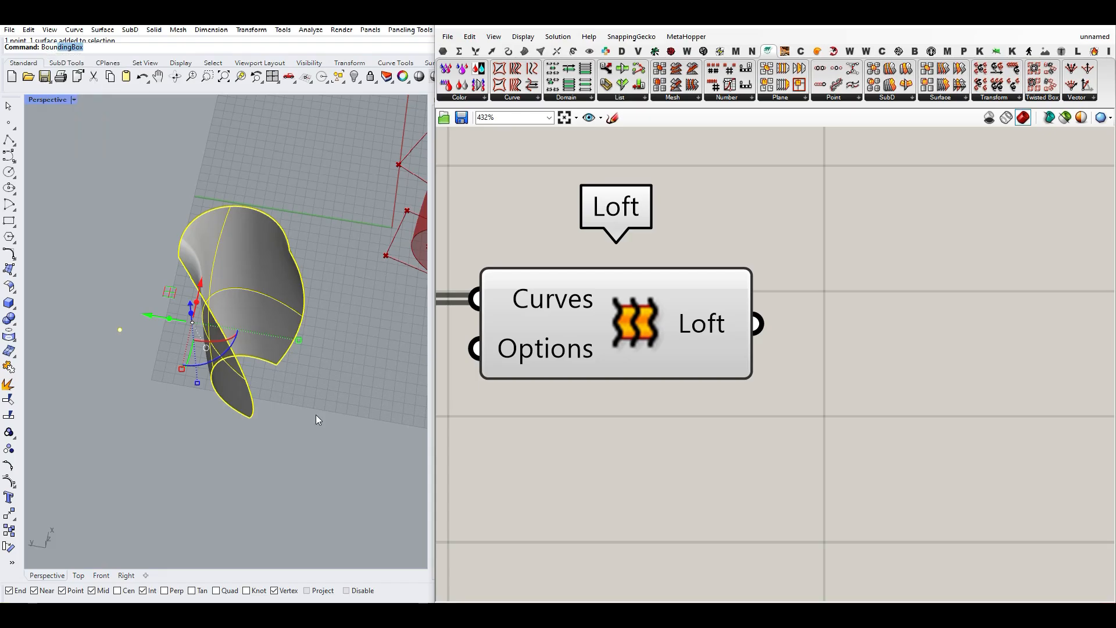
key(Return)
key(Return)
Explode the bounding box and delete its faces except the two adjoining side walls.
right_drag(322, 430, 216, 344)
click(149, 186)
ctrl+shift+click(208, 226)
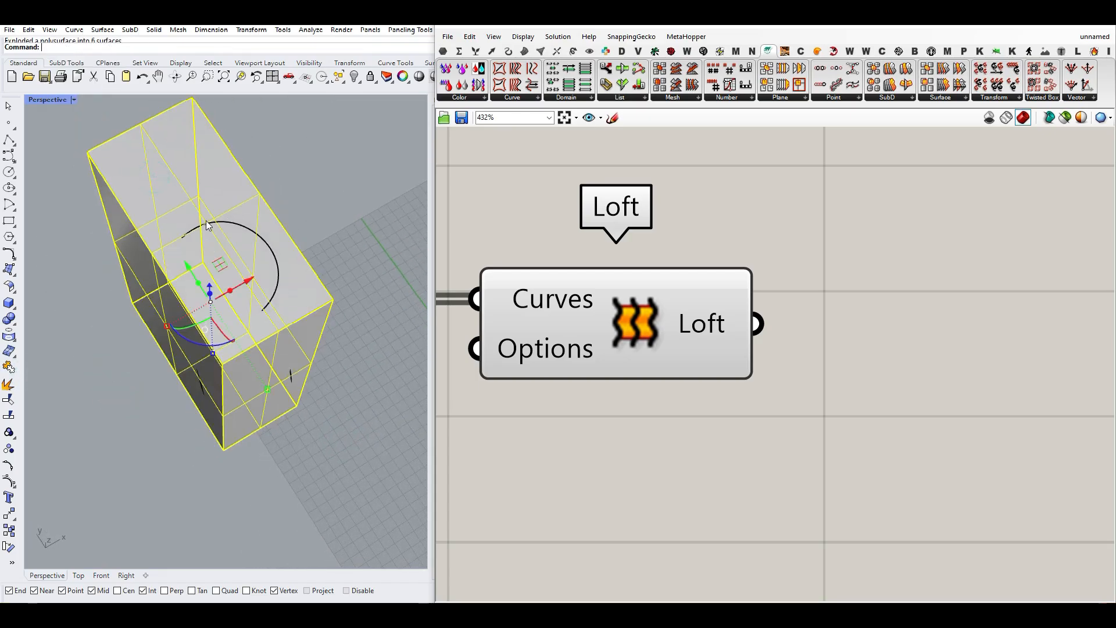
key(Delete)
Extrude the two long side edges of the baked surface so they reach past the remaining box walls.
right_drag(196, 234, 291, 279)
right_drag(184, 396, 287, 383)
ctrl+shift+click(287, 383)
drag(306, 369, 390, 310)
click(370, 266)
mouse_move(254, 368)
right_down()
mouse_move(269, 378)
mouse_move(229, 329)
mouse_move(244, 368)
right_up()
ctrl+shift+click(233, 364)
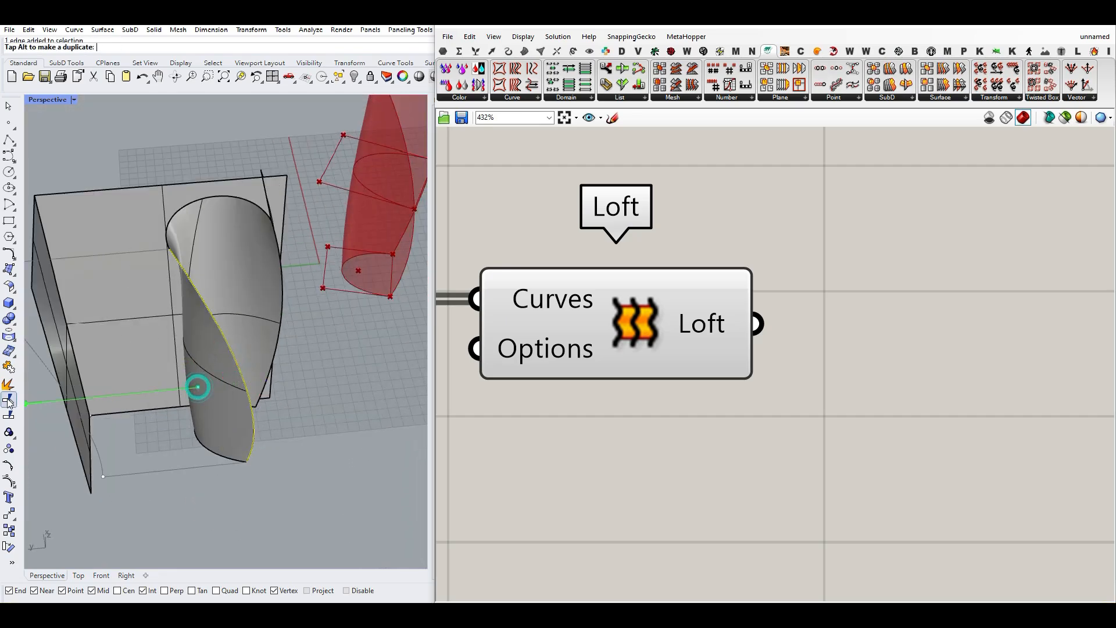
scroll(173, 400, down, 5)
right_drag(211, 302, 180, 326)
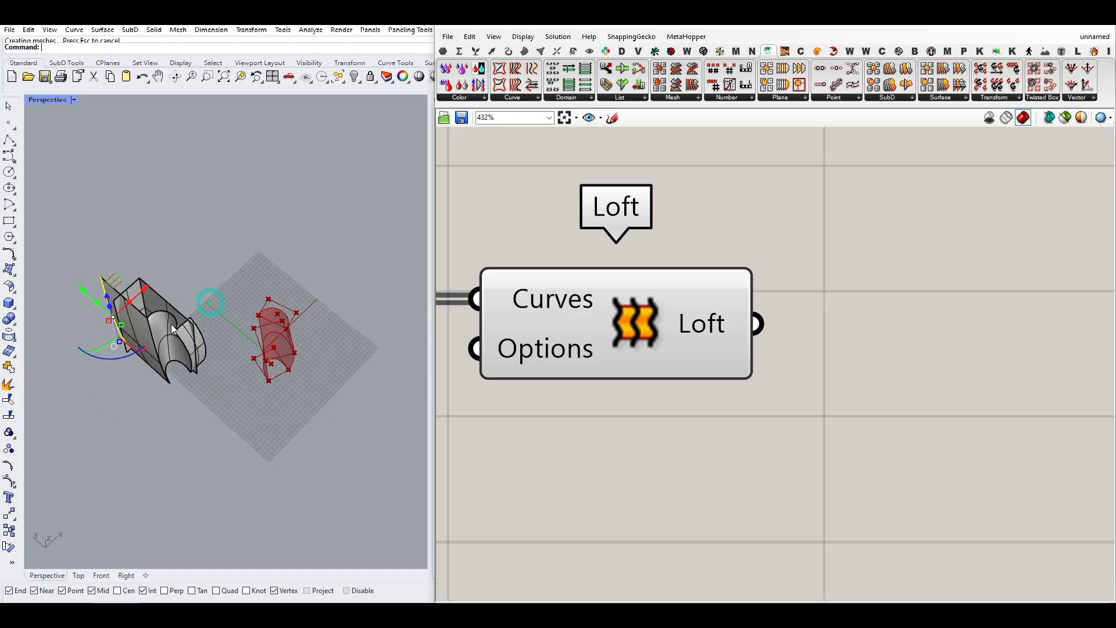
Trim the extruded surfaces and the box walls against each other, removing the excess pieces beyond their intersections.
scroll(180, 338, up, 5)
click(202, 439)
right_drag(215, 445, 180, 371)
scroll(257, 453, down, 3)
click(181, 371)
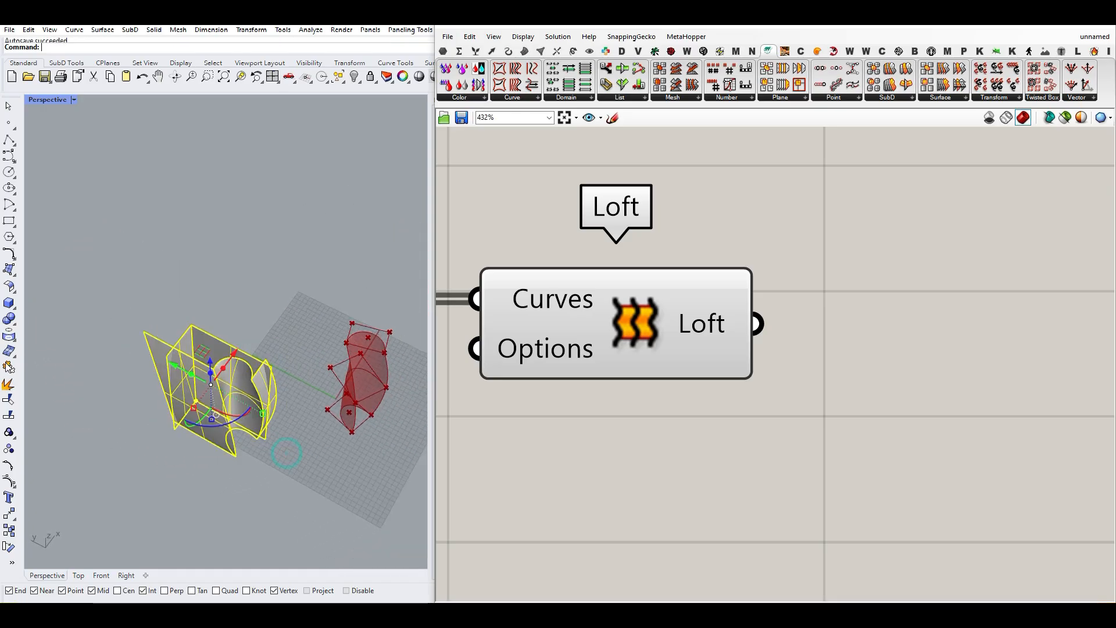
click(7, 402)
scroll(117, 366, up, 2)
click(189, 321)
click(357, 361)
mouse_move(357, 362)
right_down()
mouse_move(253, 443)
mouse_move(354, 516)
right_up()
click(348, 507)
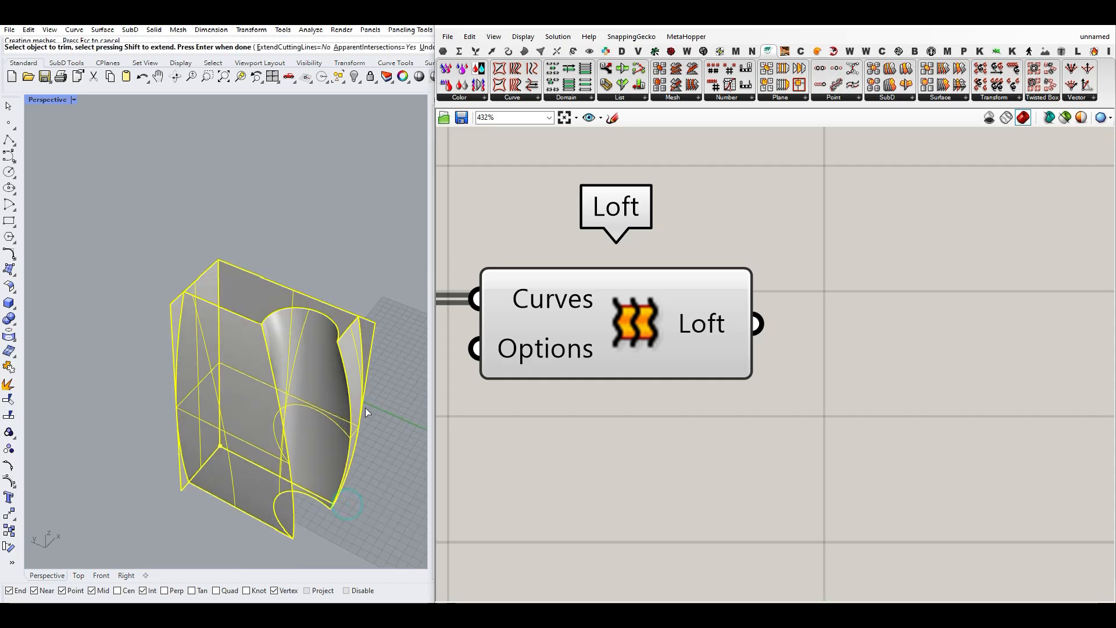
click(169, 309)
click(180, 486)
right_drag(214, 355, 332, 334)
scroll(167, 372, down, 3)
key(Return)
Join the trimmed surfaces into one polysurface and cap its planar openings.
scroll(332, 334, up, 2)
drag(329, 297, 91, 415)
click(9, 368)
text(Cap)
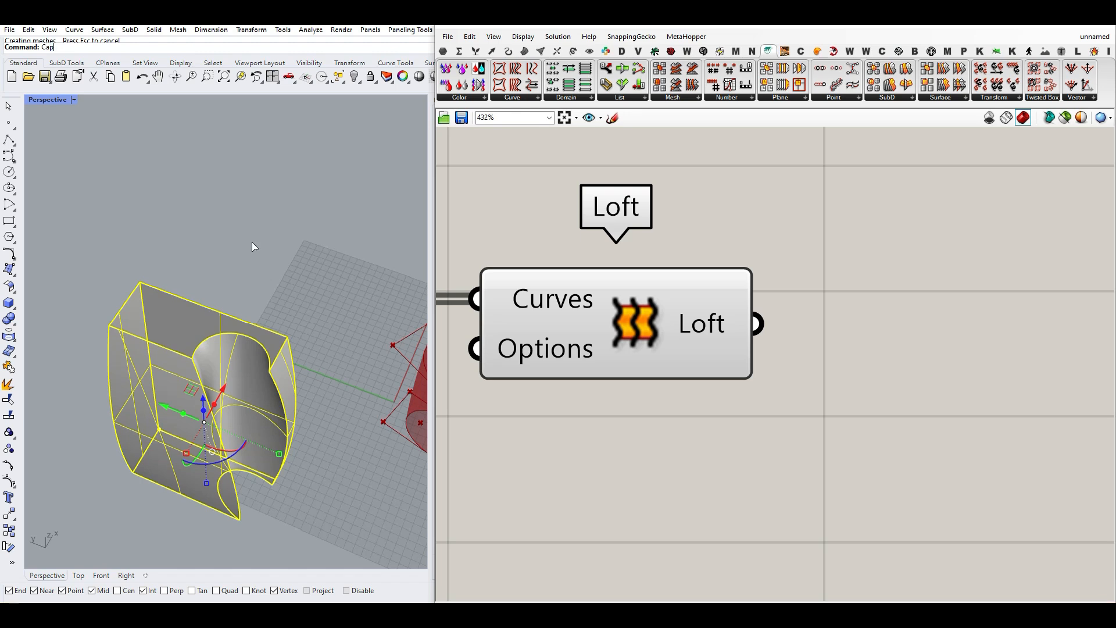
key(Return)
Examine the capped solid from several angles beside the tower preview and delete it.
click(252, 242)
right_drag(253, 243, 263, 374)
scroll(224, 367, up, 6)
scroll(279, 300, up, 2)
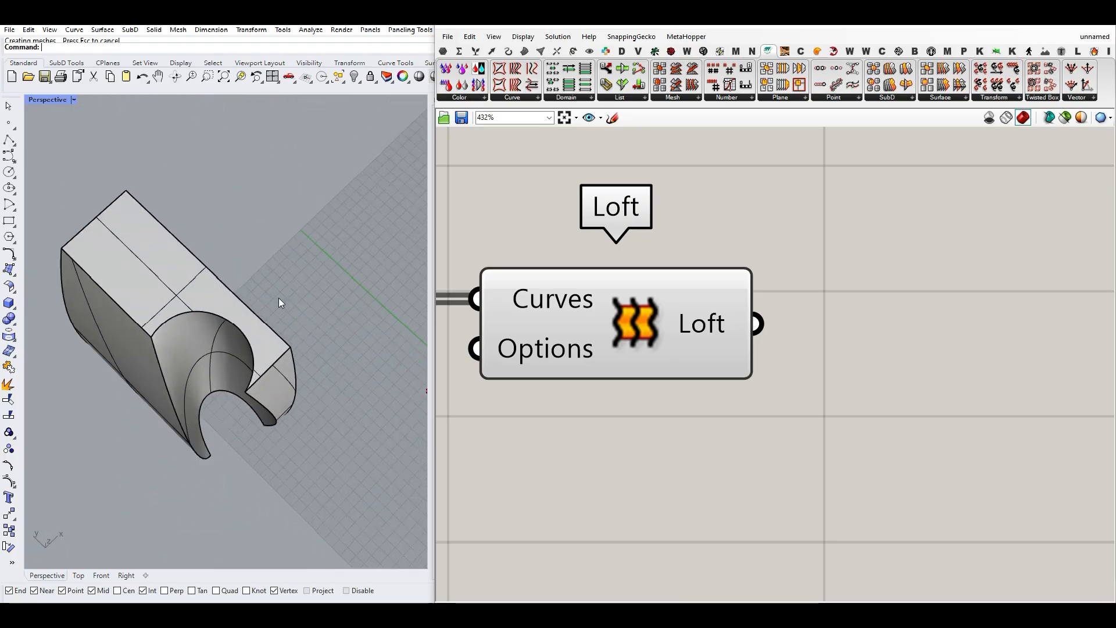
right_drag(287, 456, 207, 411)
scroll(207, 412, down, 5)
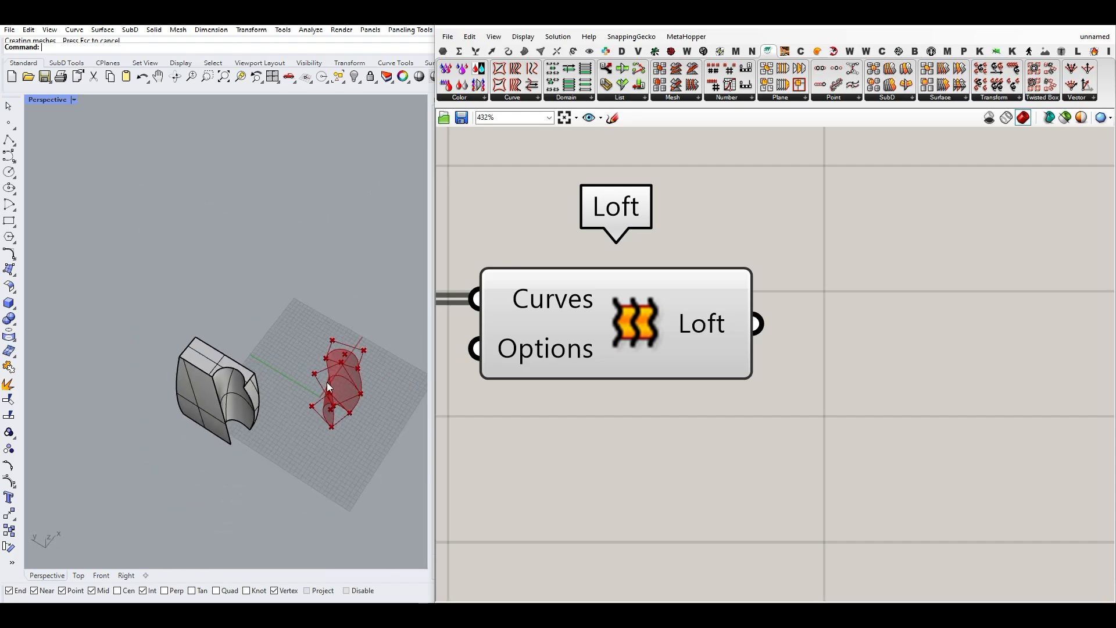
scroll(333, 385, up, 4)
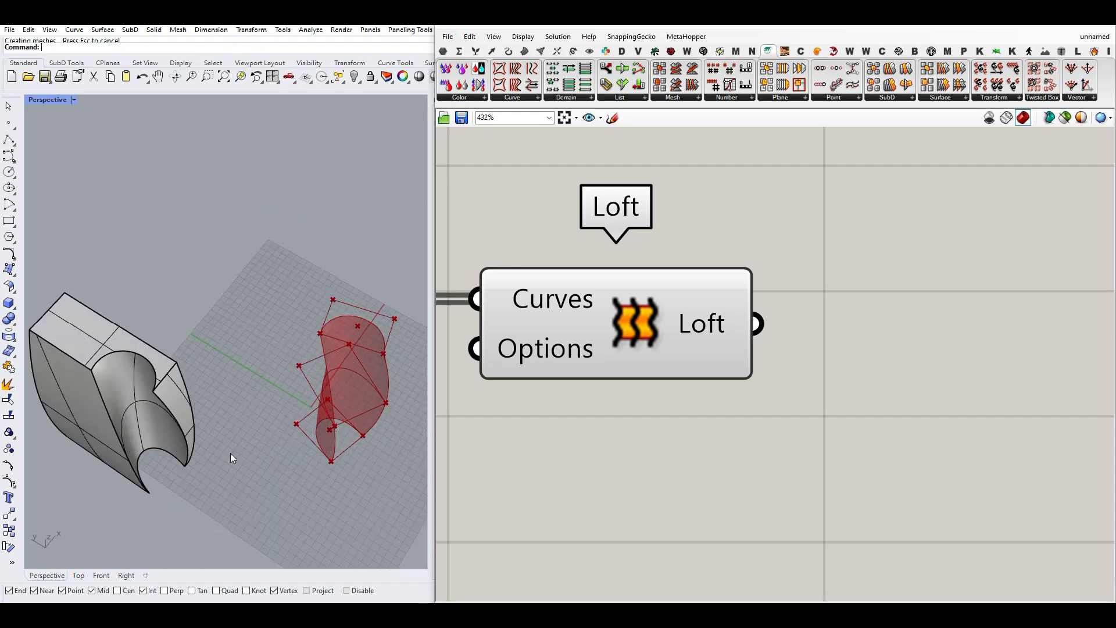
click(168, 448)
key(Delete)
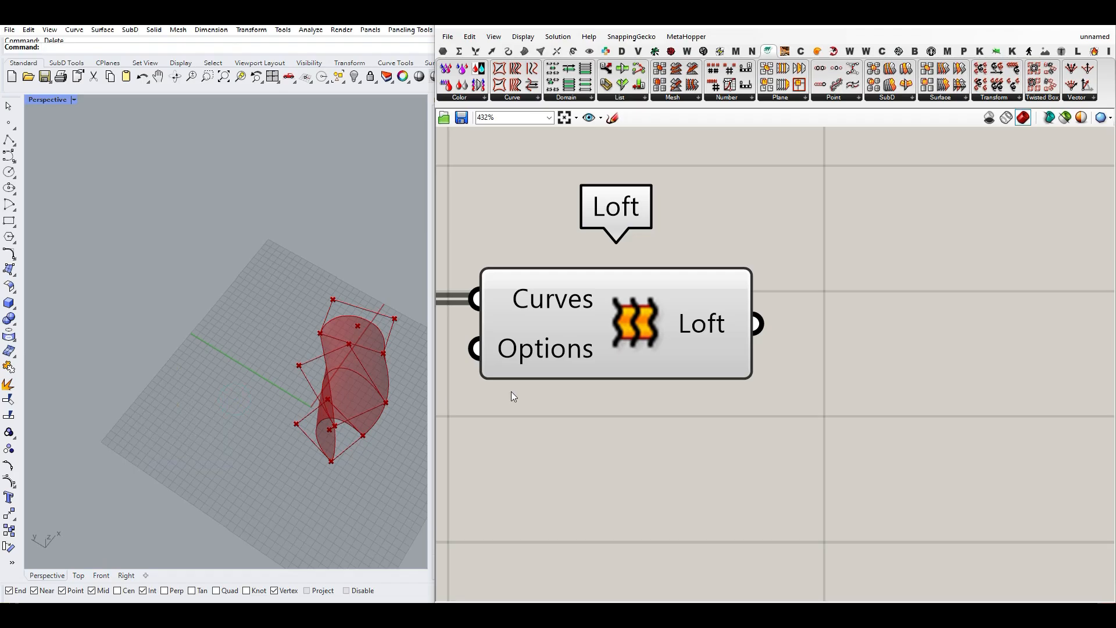
Add a Point parameter below the Loft component and assign it one point placed beside the tower.
click(443, 51)
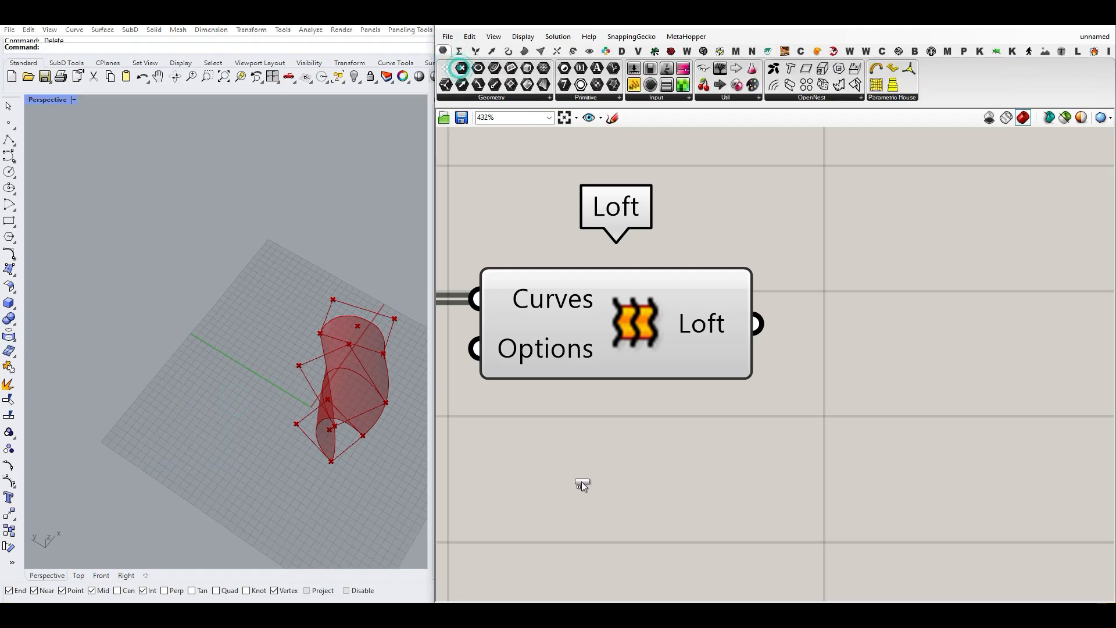
drag(582, 481, 575, 446)
right_click(570, 450)
click(615, 522)
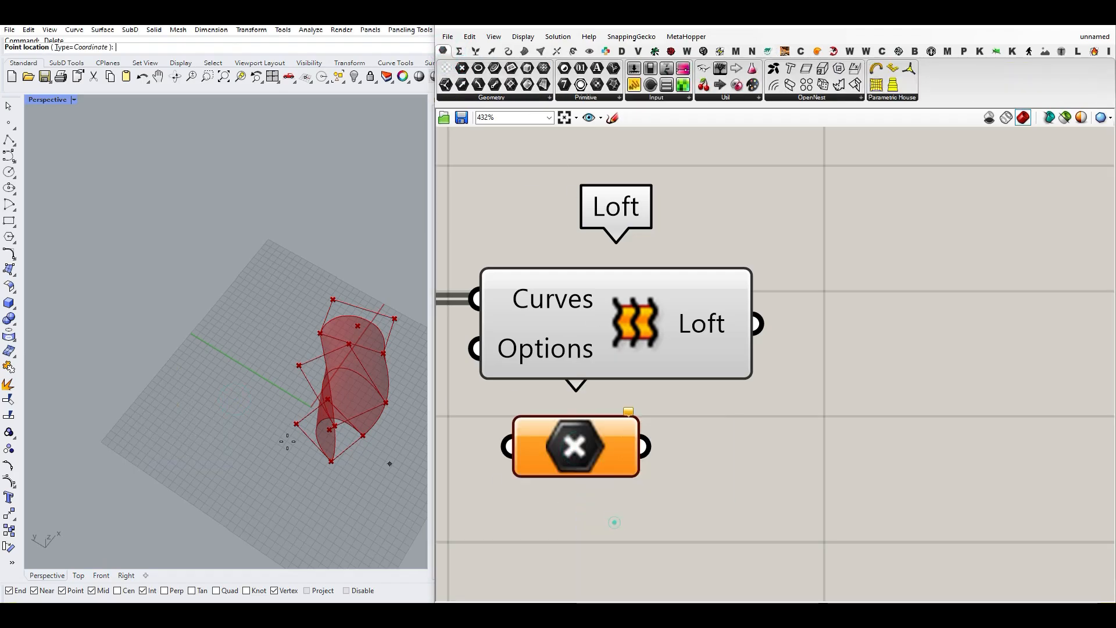
click(285, 367)
right_drag(247, 447, 341, 432)
right_drag(667, 425, 631, 433)
scroll(630, 433, down, 3)
drag(570, 443, 606, 462)
Add a Bounding Box component fed by the Loft and Point outputs and switch it to Union Box.
click(524, 52)
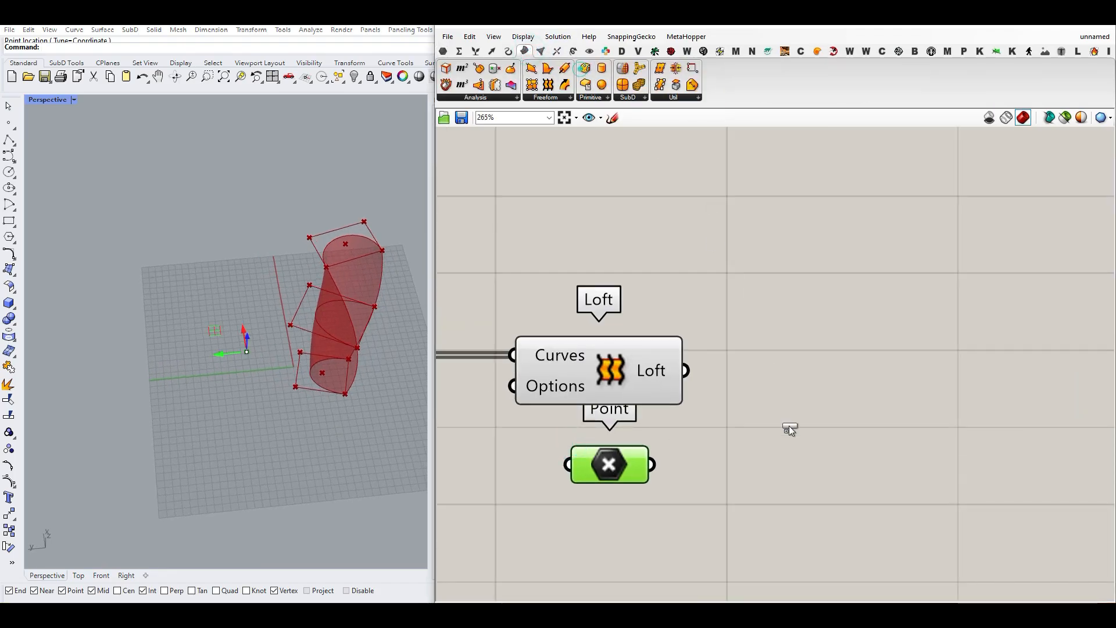
drag(789, 430, 796, 432)
drag(686, 370, 734, 397)
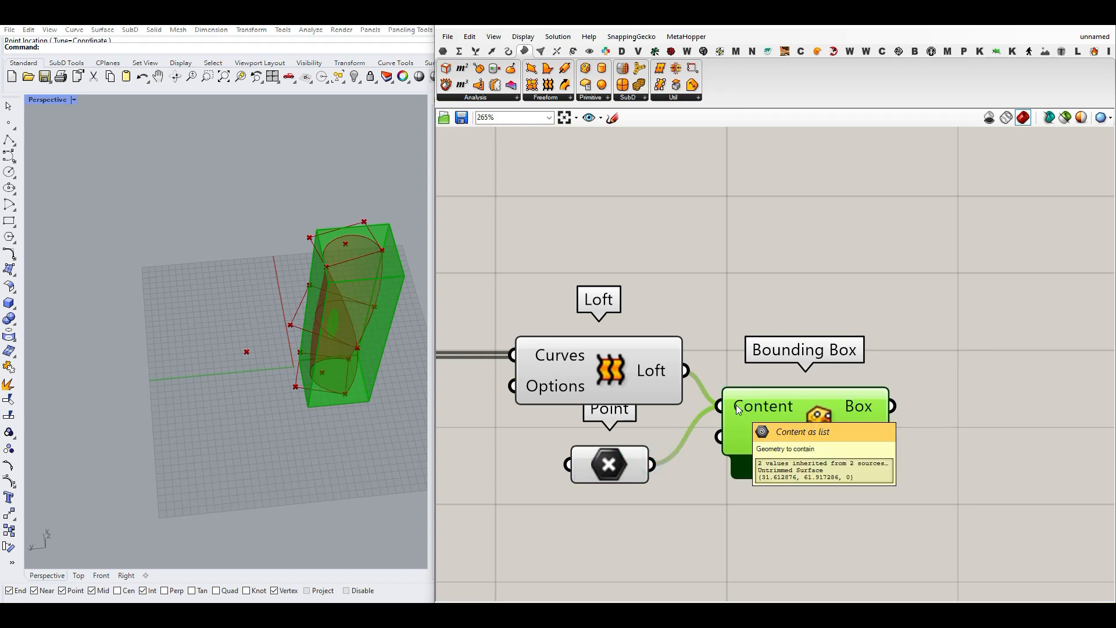
right_click(814, 417)
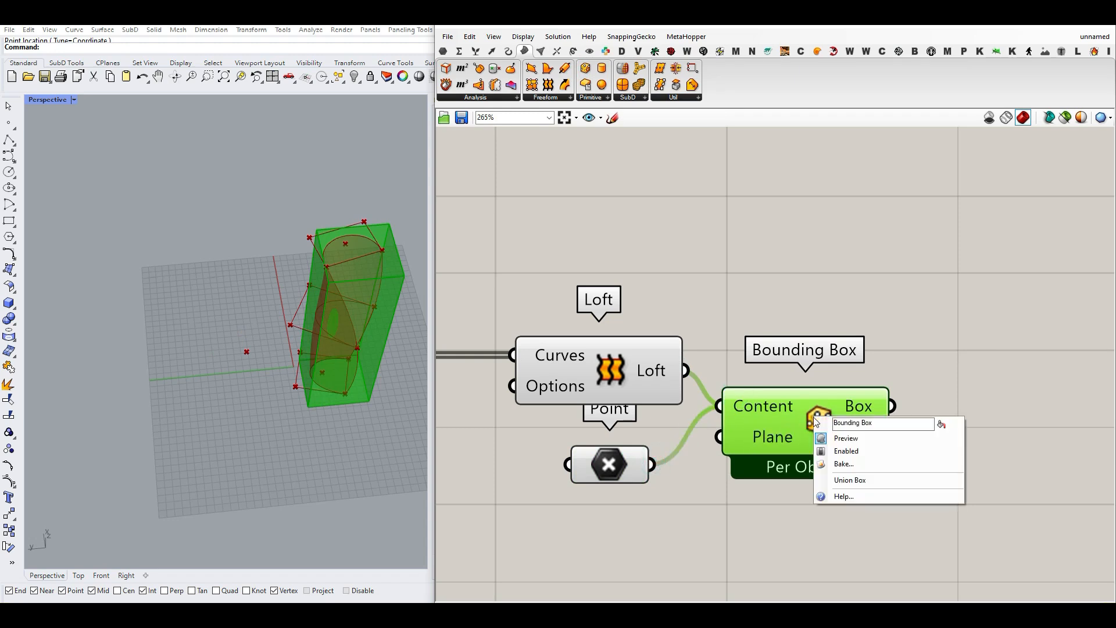
click(843, 480)
click(734, 312)
Adjust the position of the Point parameter's point on the ground to resize the union bounding box.
right_drag(317, 296, 267, 388)
click(616, 469)
mouse_move(223, 373)
mouse_down()
mouse_move(204, 371)
mouse_move(236, 373)
mouse_up()
right_drag(234, 365, 254, 349)
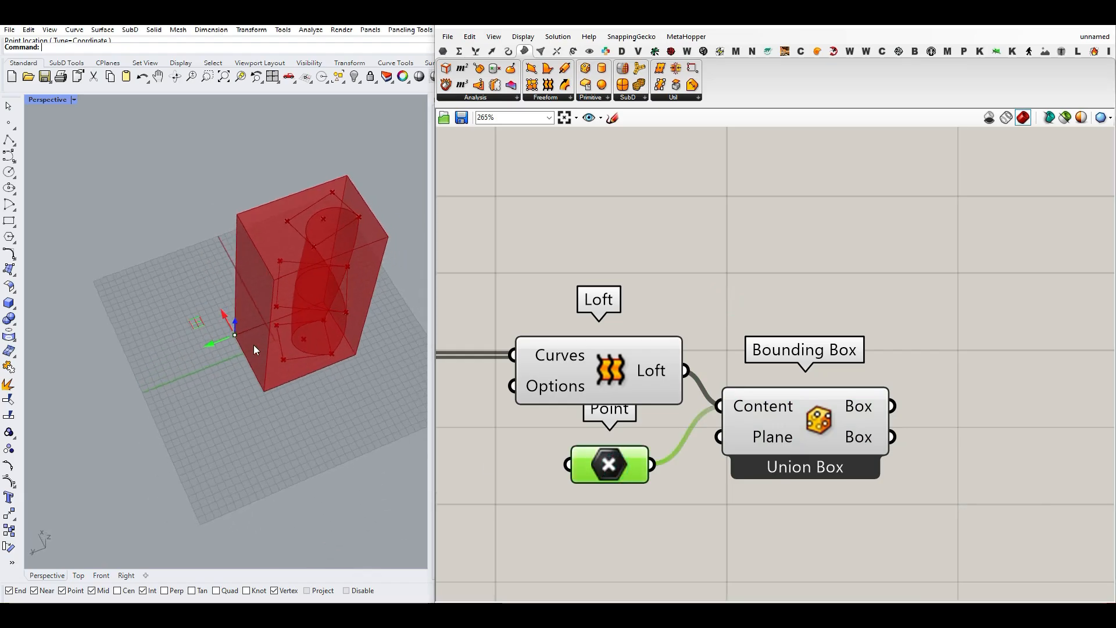
drag(224, 315, 223, 313)
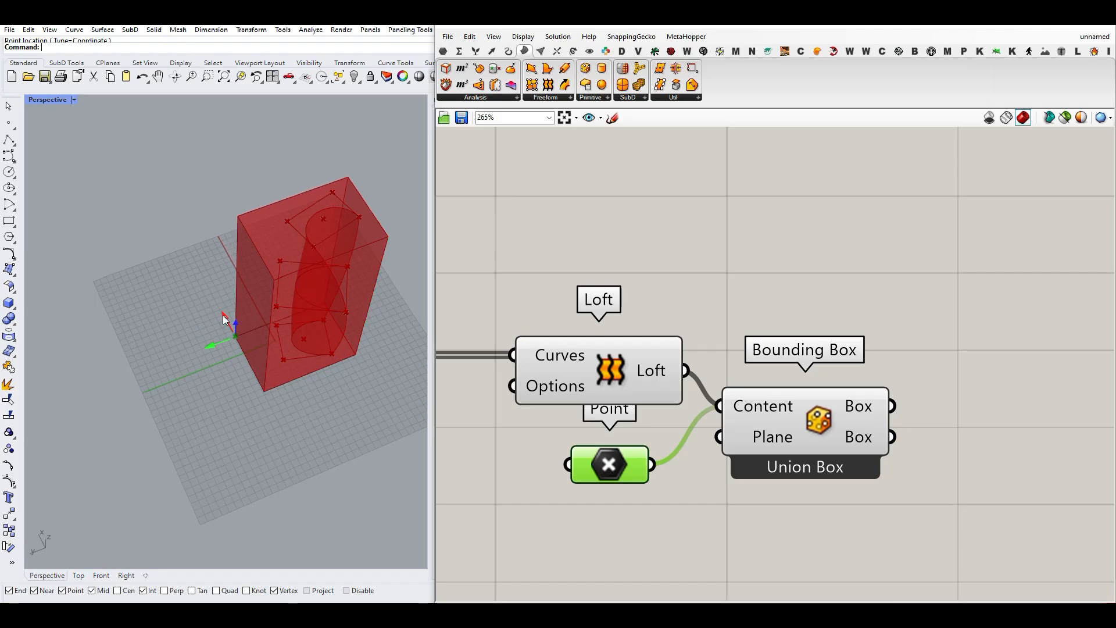
right_drag(247, 337, 149, 320)
scroll(149, 320, down, 6)
scroll(226, 333, up, 6)
Add a Deconstruct Brep component and connect the Bounding Box component's Box output to its Brep input.
right_drag(760, 378, 500, 342)
click(446, 82)
click(715, 364)
drag(632, 369, 644, 363)
right_drag(705, 380, 607, 377)
drag(623, 364, 636, 370)
click(853, 368)
Add a List Item component and connect the Deconstruct Brep component's Faces output to its List input.
click(476, 52)
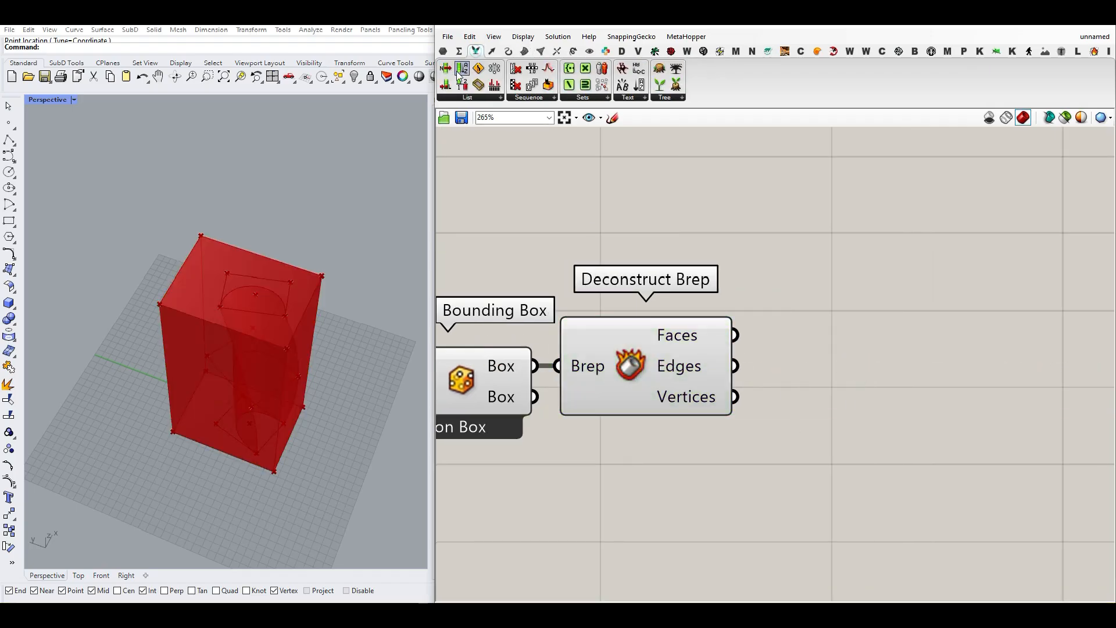
click(838, 368)
drag(736, 336, 762, 336)
drag(847, 378, 860, 377)
Turn off the preview of the Bounding Box and Deconstruct Brep components while keeping the Loft preview on.
right_drag(737, 406, 767, 413)
scroll(768, 413, down, 3)
drag(758, 461, 511, 334)
right_click(605, 260)
click(636, 278)
right_click(520, 372)
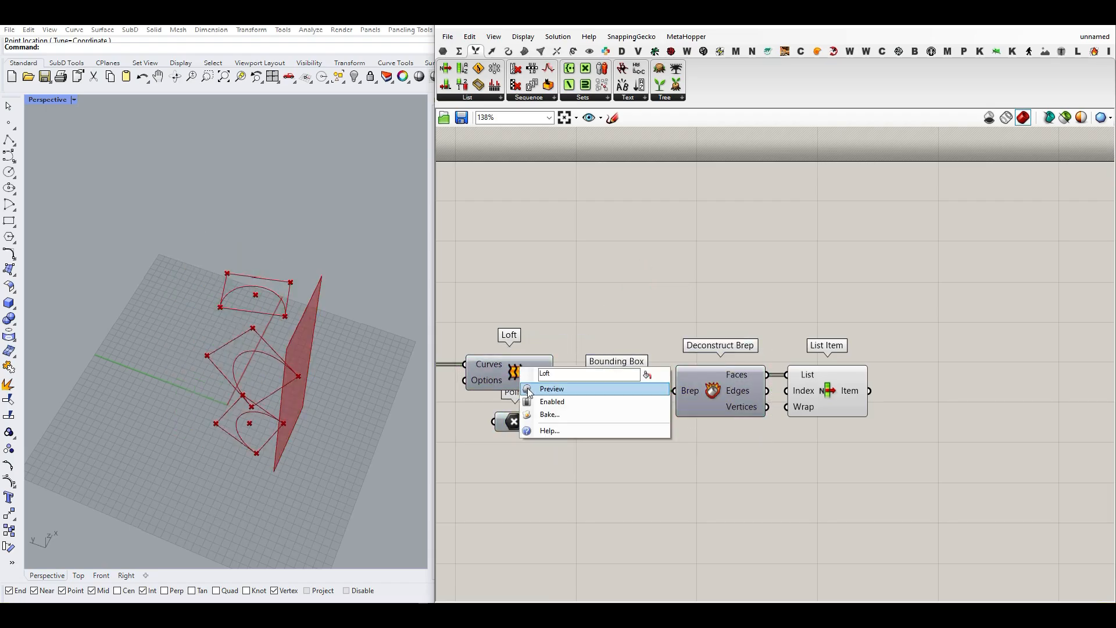
click(540, 389)
Add an integer number slider ranging from 0 to 5 and connect it to the List Item component's Index input.
right_drag(699, 359, 563, 332)
scroll(682, 391, up, 4)
click(688, 372)
drag(687, 368, 735, 367)
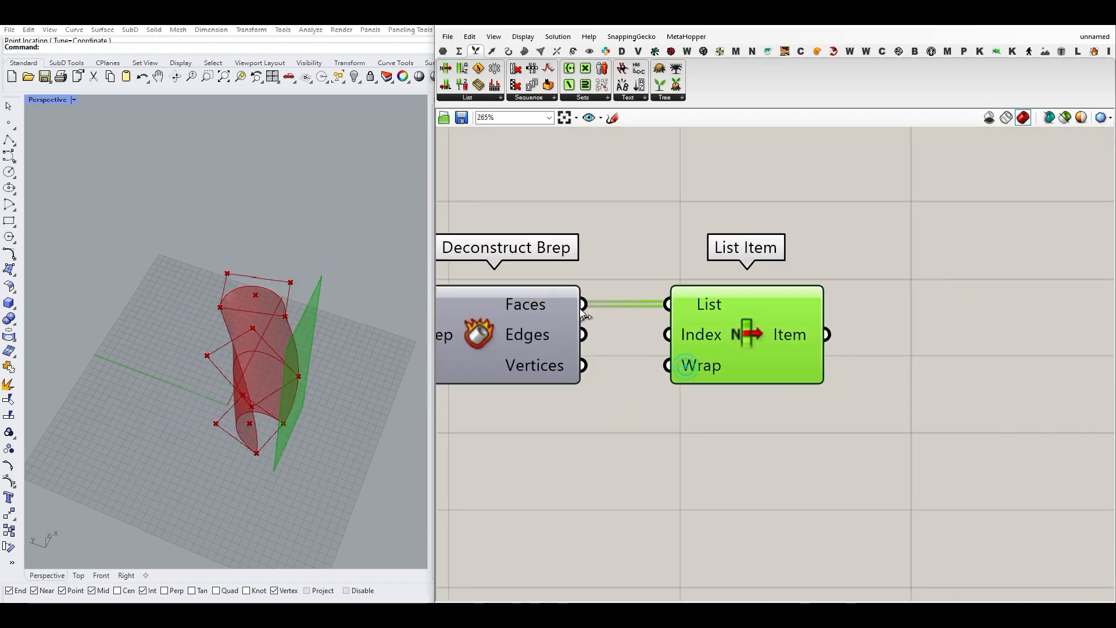
click(528, 434)
double_click(528, 435)
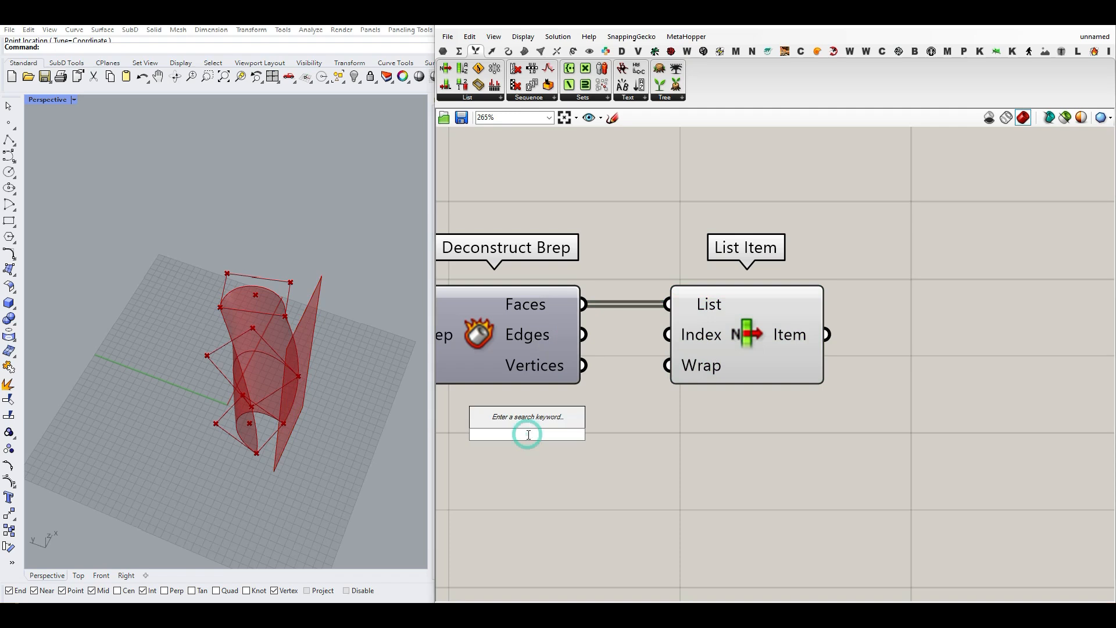
text(0)
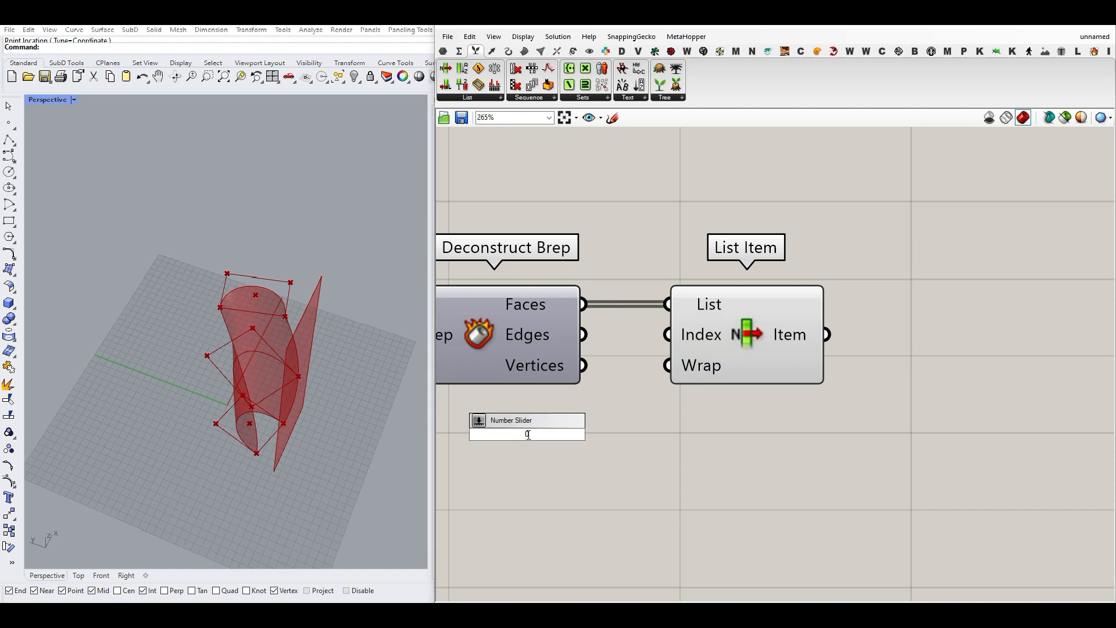
text(..5)
key(Return)
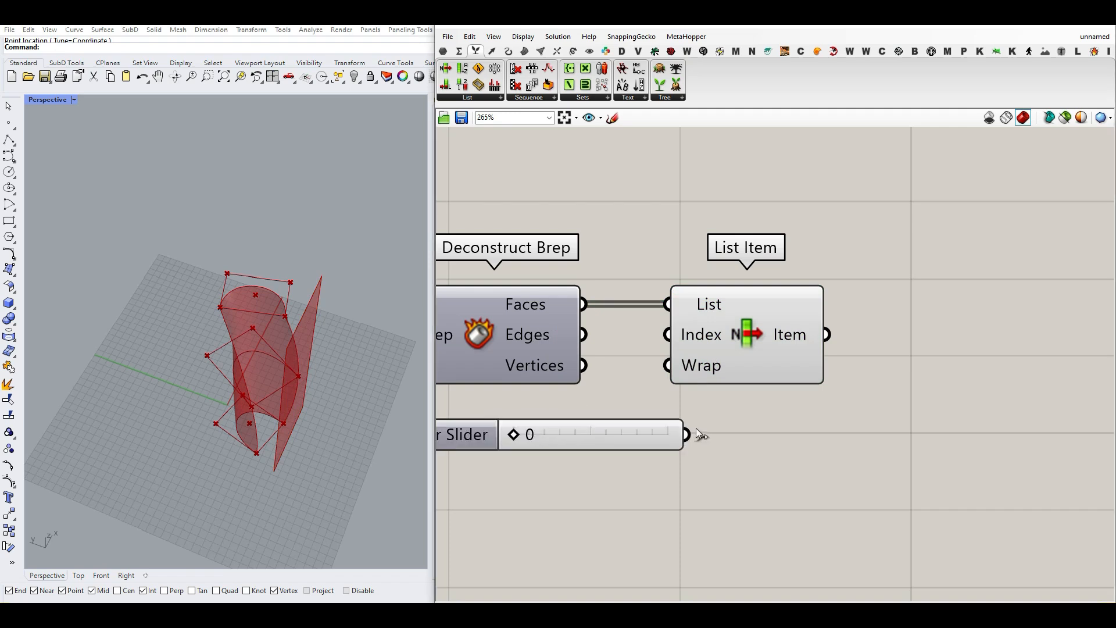
drag(715, 354, 780, 354)
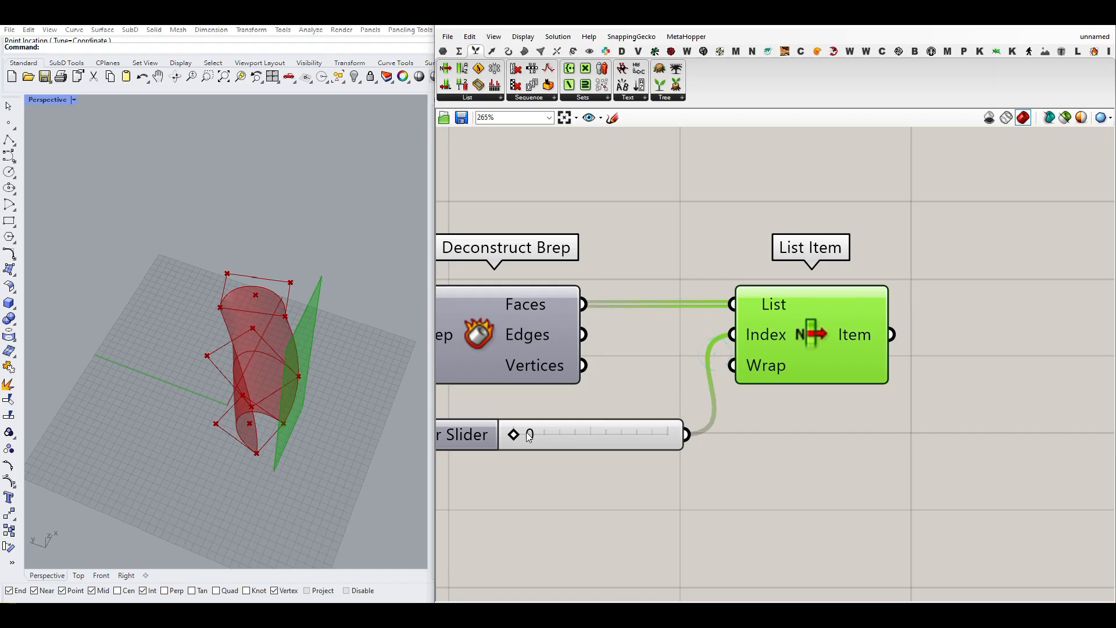
Pick box faces 1 and 2 by setting the slider to 1 and wiring a duplicate slider set to 2 into Index.
drag(532, 437, 541, 439)
click(623, 445)
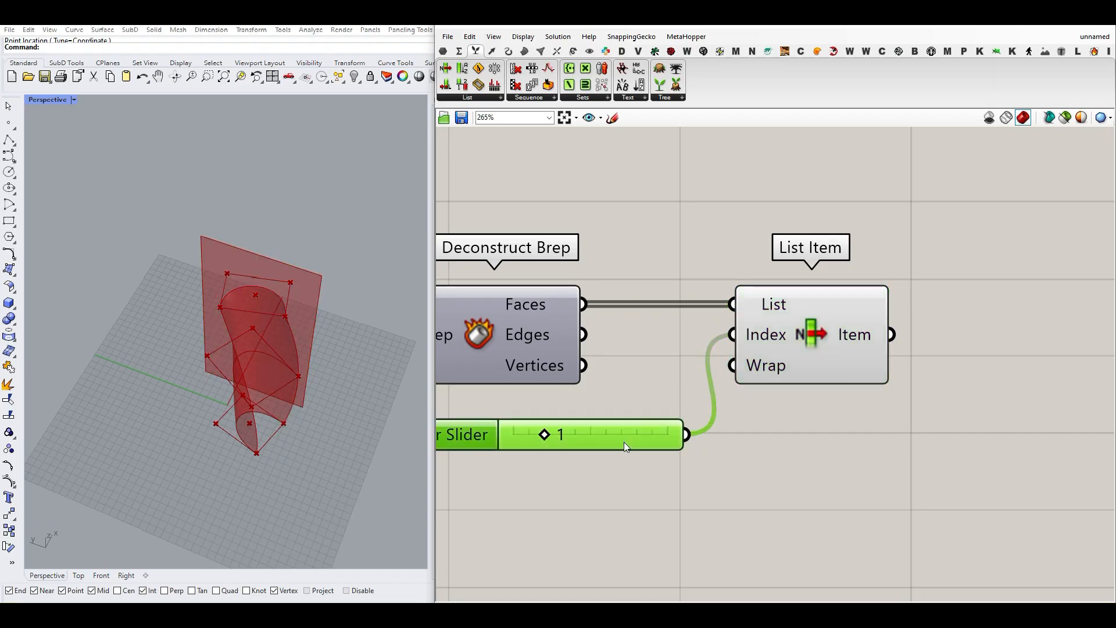
alt+drag(619, 441, 615, 462)
shift+drag(703, 469, 733, 335)
drag(557, 465, 597, 469)
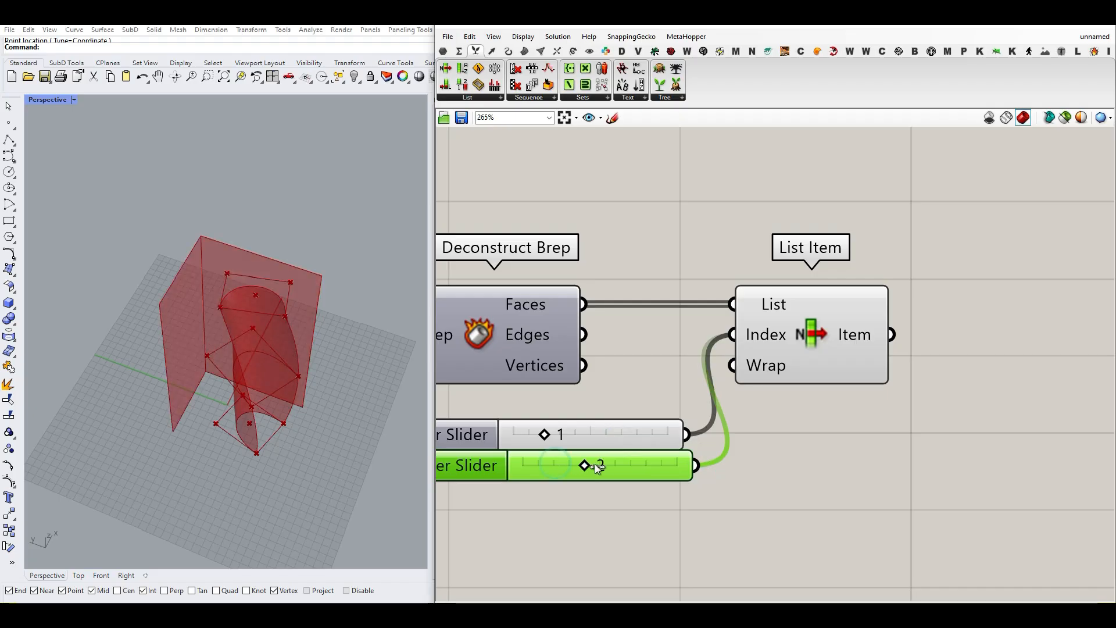
right_drag(273, 391, 239, 390)
scroll(299, 301, up, 4)
right_drag(298, 302, 274, 326)
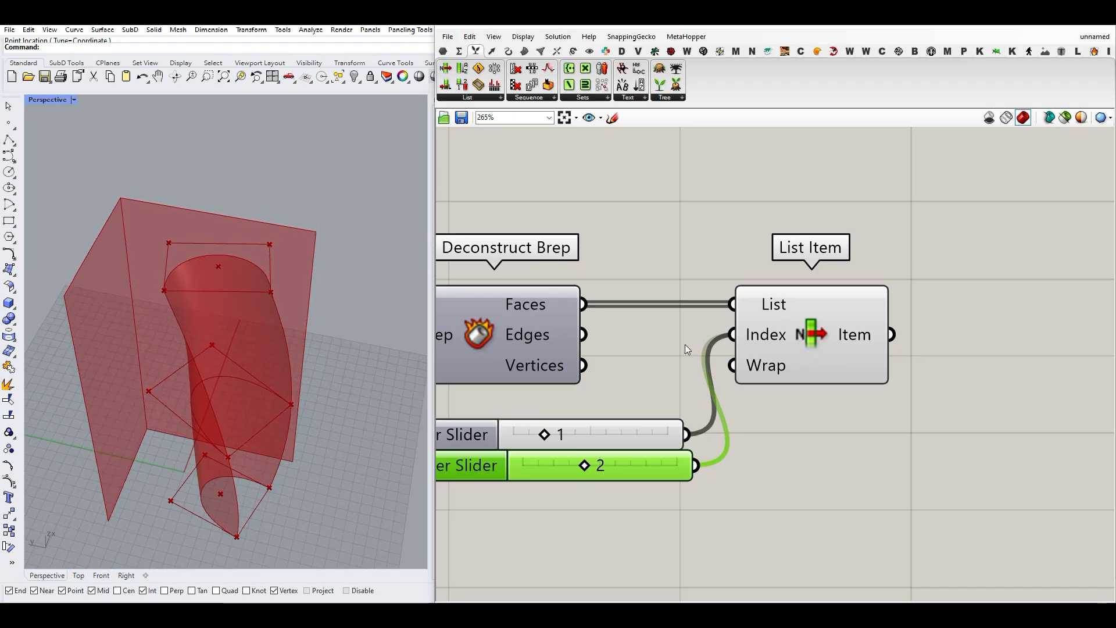
Move the Loft component farther from the Bounding Box component to make room on the canvas.
scroll(597, 362, down, 4)
right_drag(539, 346, 766, 360)
scroll(552, 344, up, 2)
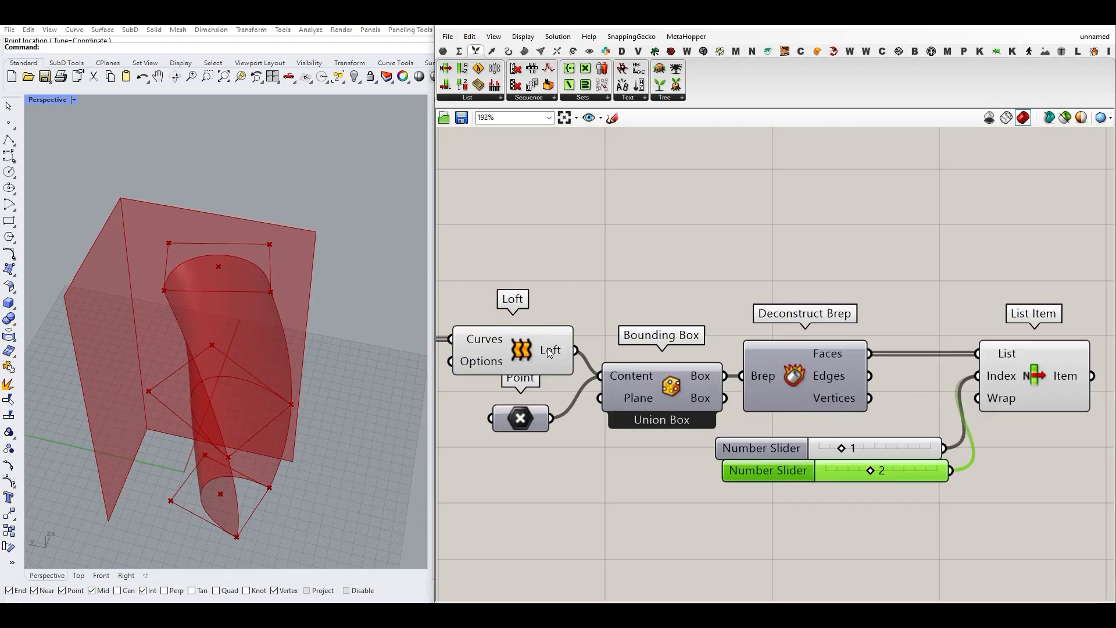
right_drag(525, 353, 587, 367)
drag(587, 367, 524, 368)
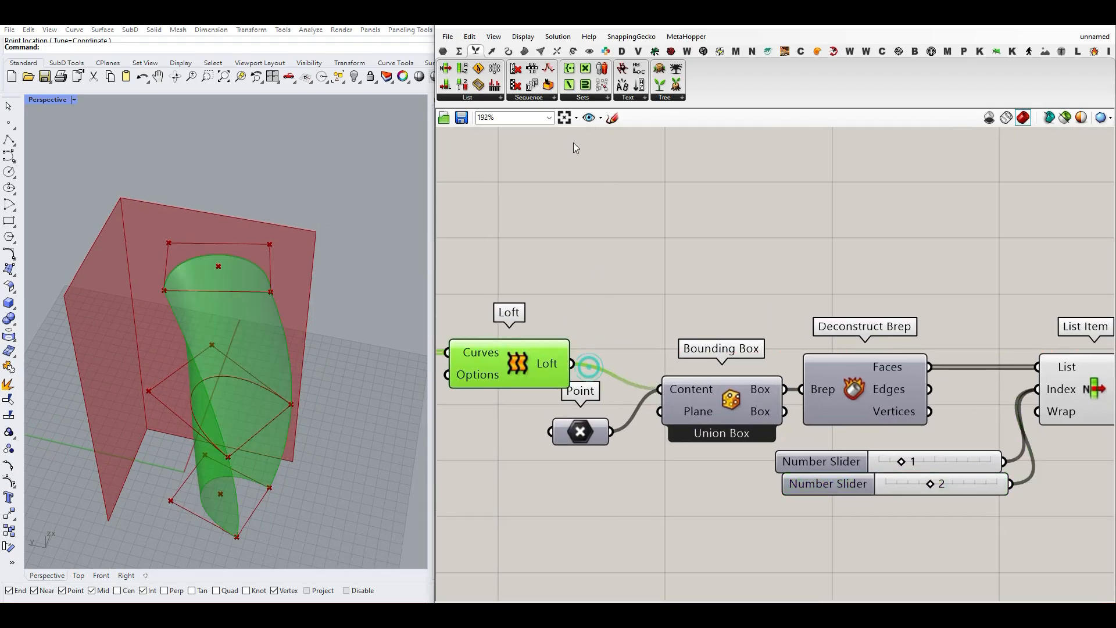
Add a Brep Edges component above the Bounding Box and connect the Loft output to its Brep input.
click(523, 52)
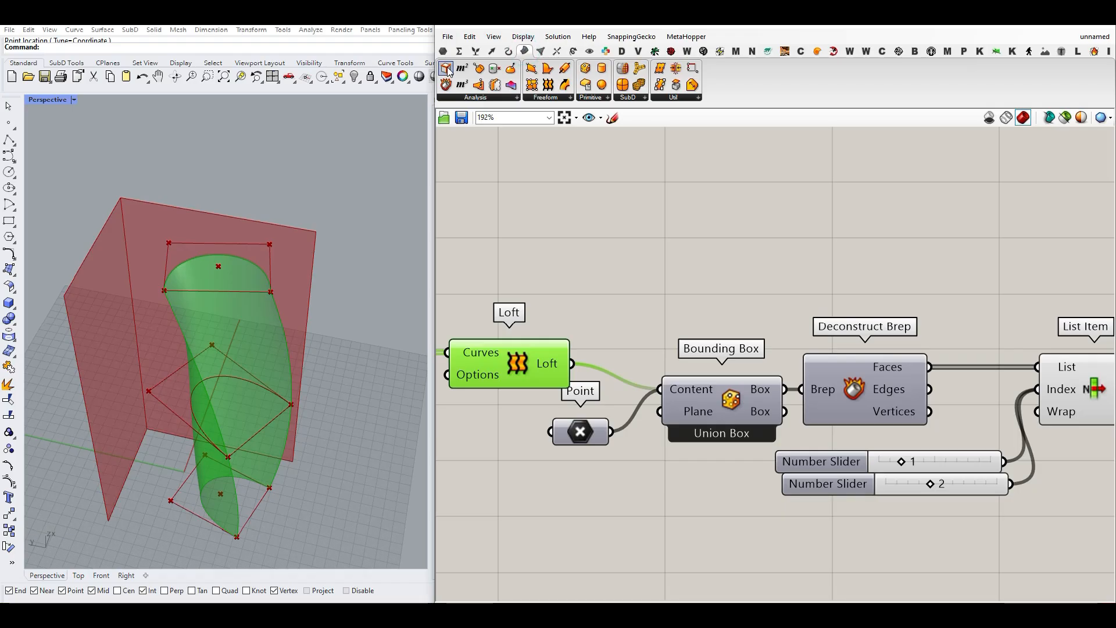
drag(593, 235, 657, 274)
drag(586, 271, 587, 273)
drag(637, 272, 648, 256)
click(740, 216)
Add a Curve parameter and connect the Naked edges output of Brep Edges to it.
click(443, 51)
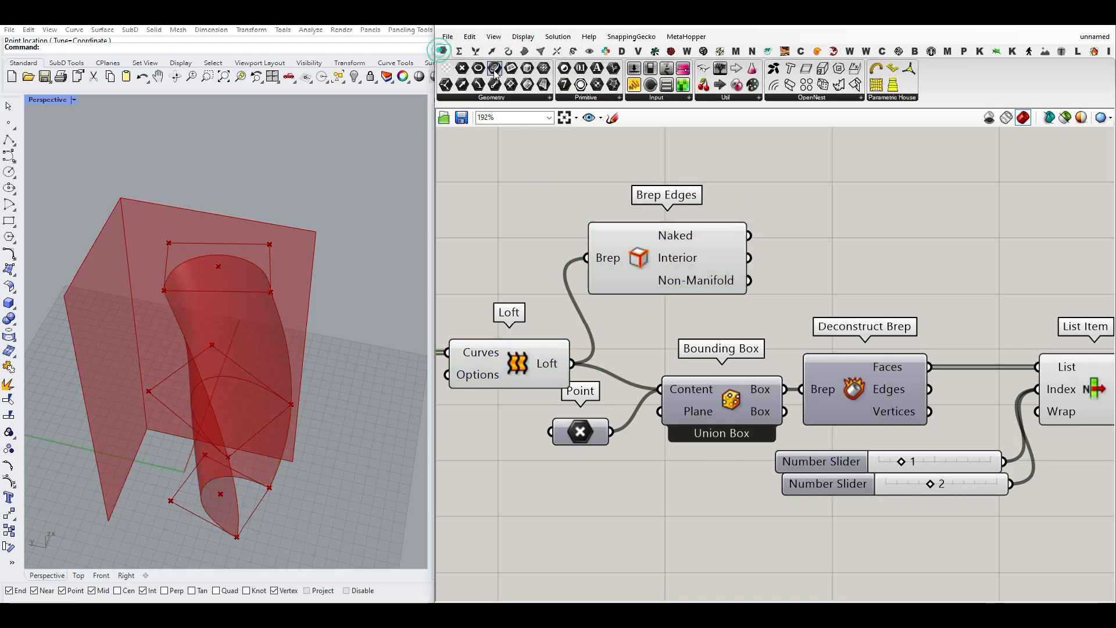
click(807, 242)
drag(750, 235, 779, 242)
drag(784, 247, 794, 239)
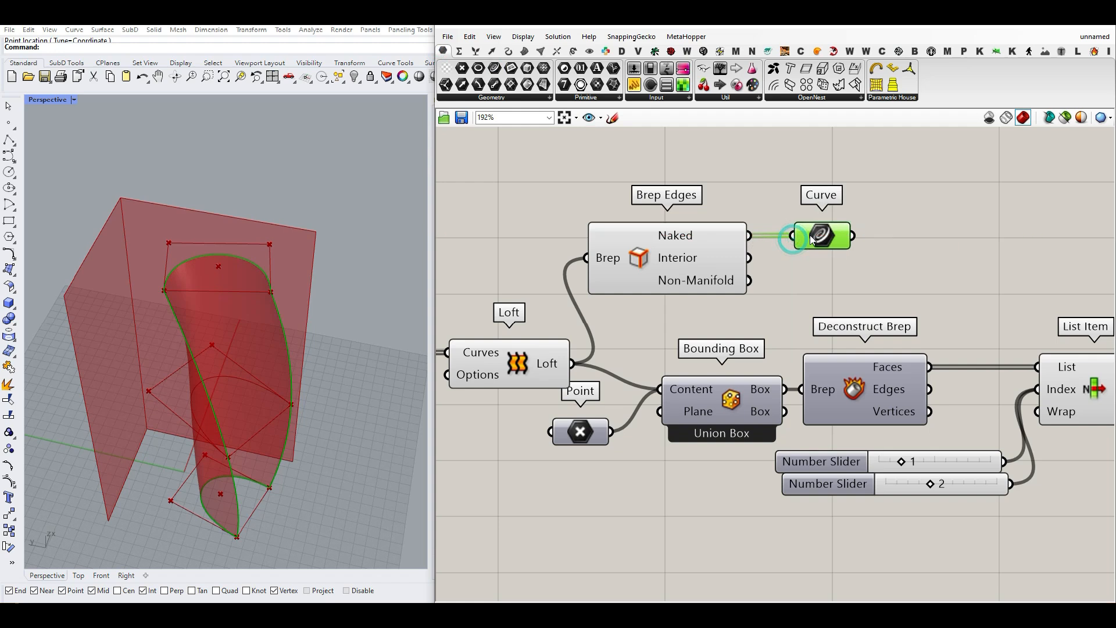
Add a List Item component fed by the naked-edge Curve and expand its outputs to i, +1 and +2.
right_drag(807, 243, 621, 248)
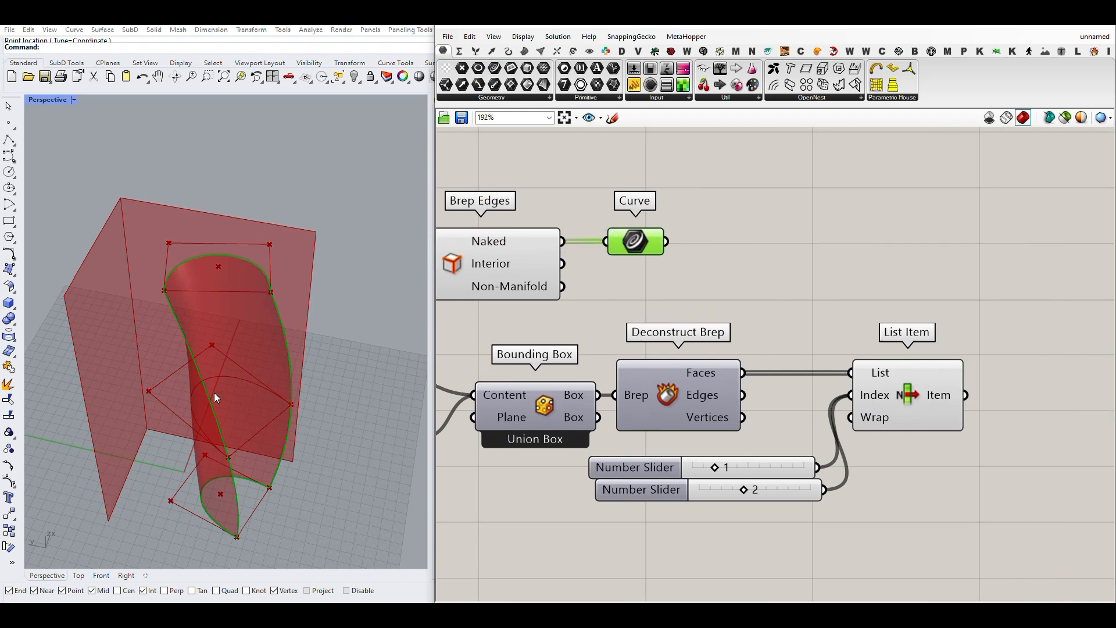
click(475, 52)
drag(775, 292, 710, 241)
drag(756, 255, 770, 256)
scroll(809, 293, up, 4)
click(764, 305)
click(764, 303)
scroll(657, 312, down, 4)
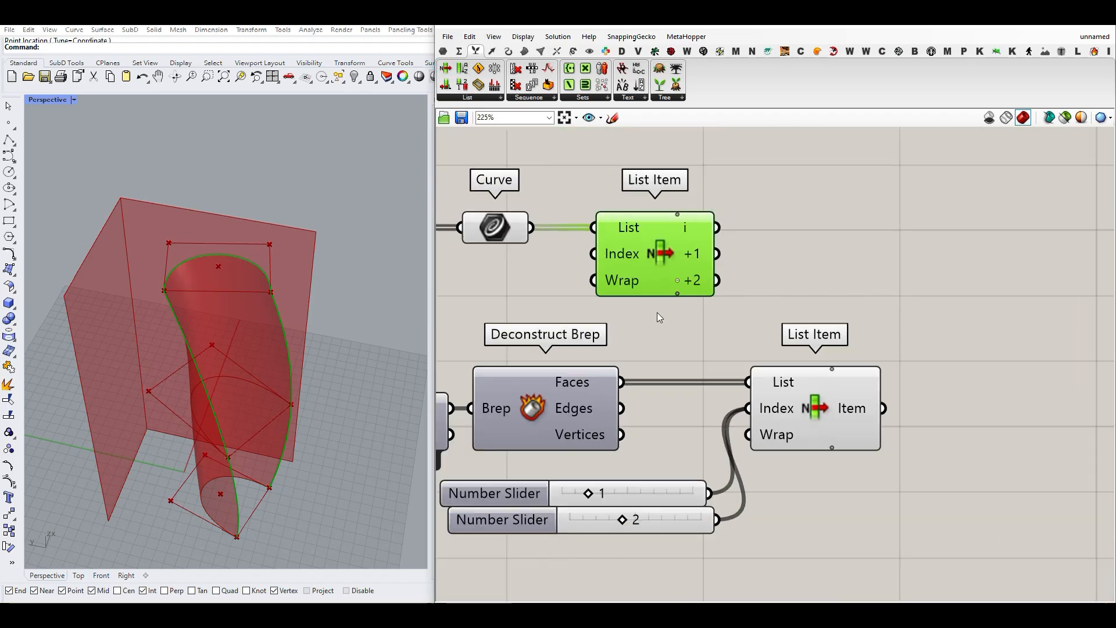
Add two Curve parameters and connect them to the i and +2 outputs of the edge List Item.
click(444, 50)
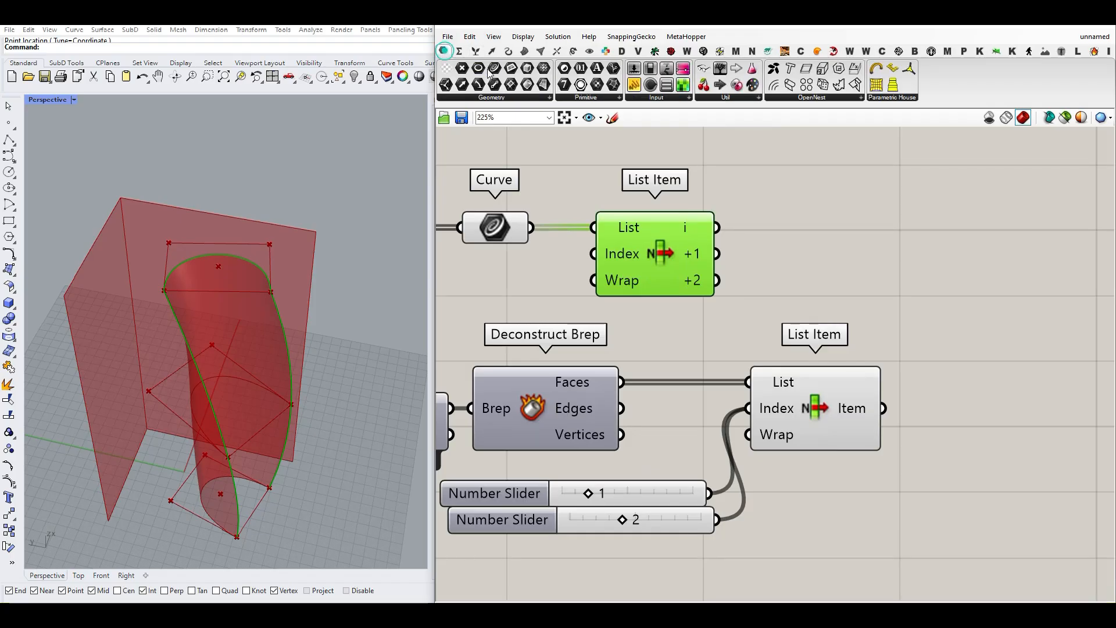
drag(740, 222, 852, 291)
drag(714, 282, 821, 283)
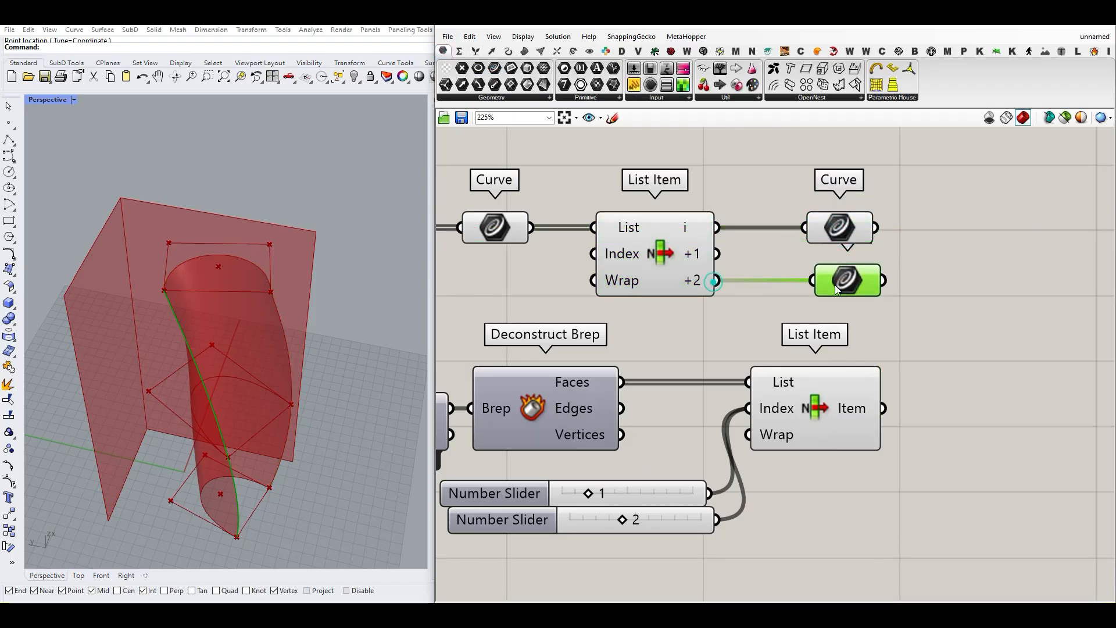
Add a Project component and connect the Curve fed by output i to its Geometry input.
right_drag(927, 379, 772, 368)
mouse_move(703, 404)
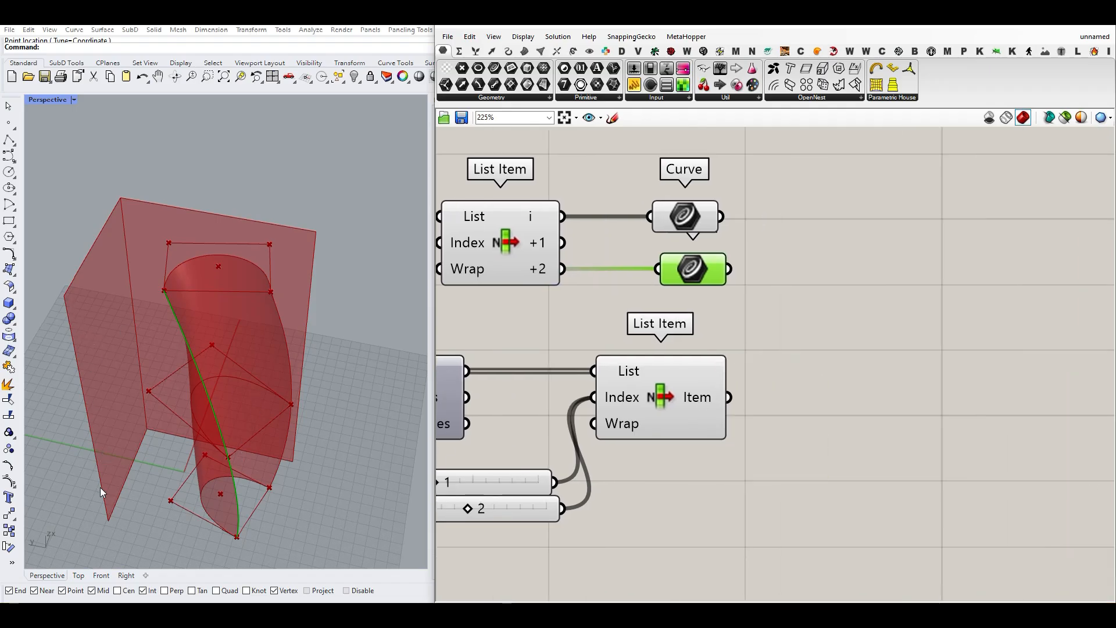
double_click(855, 308)
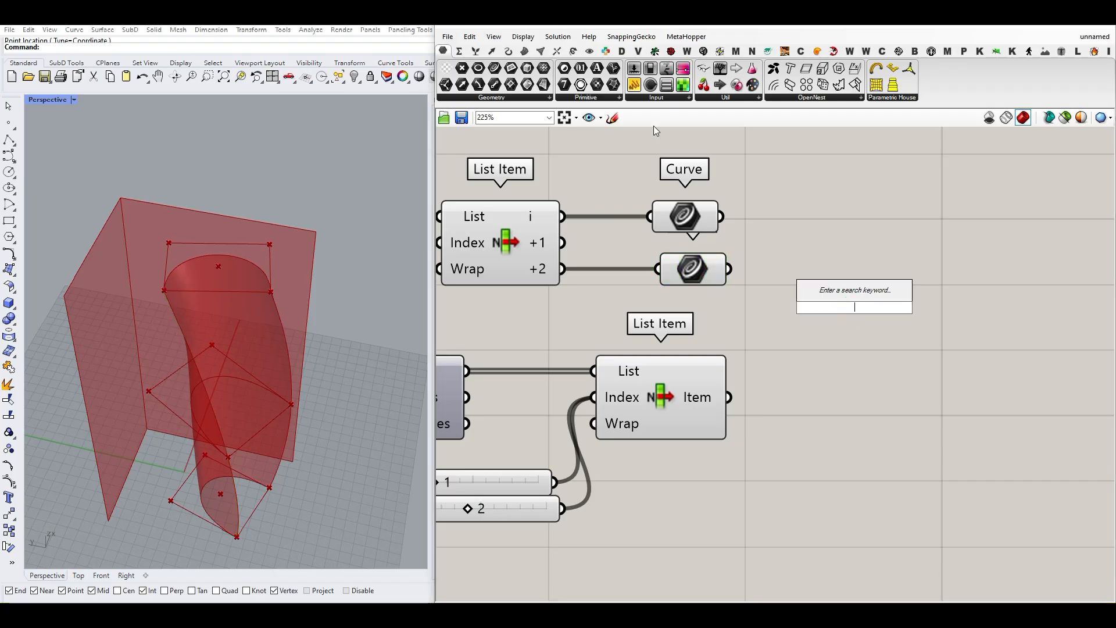
click(572, 51)
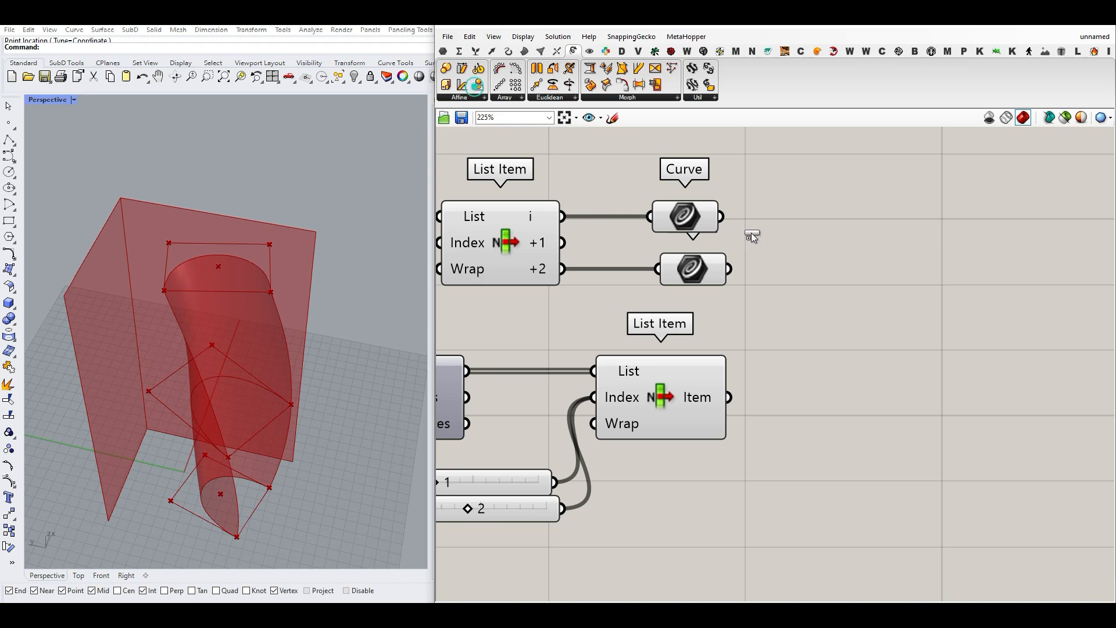
drag(752, 237, 872, 279)
click(695, 219)
right_drag(724, 245, 645, 246)
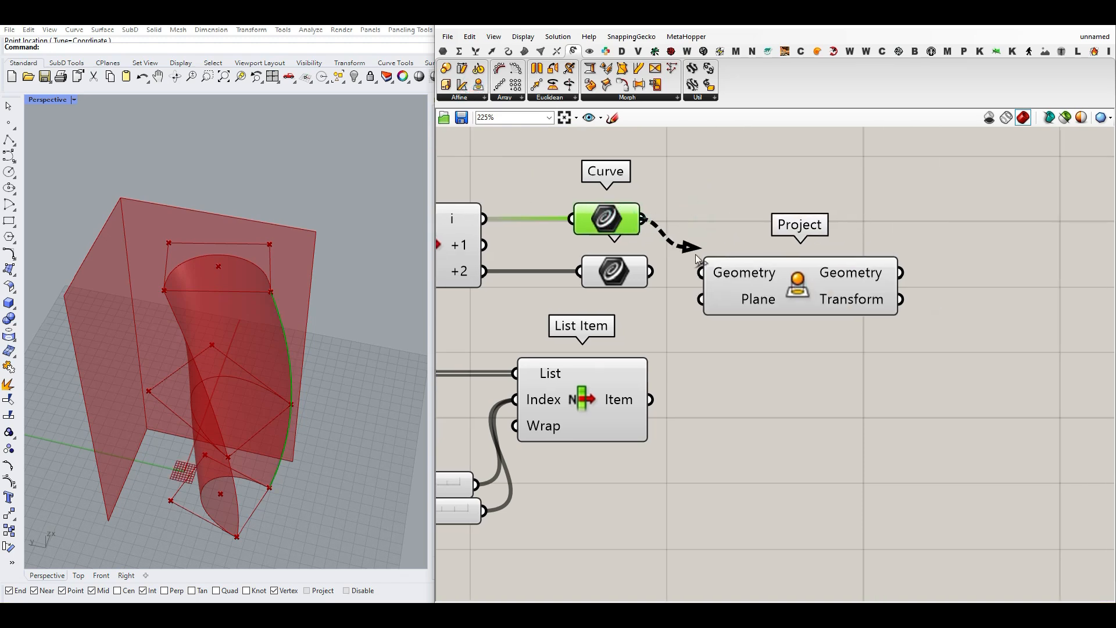
drag(697, 258, 702, 272)
Duplicate the face List Item and rewire the Index inputs, slider 1 to the original and slider 2 to the copy.
click(609, 405)
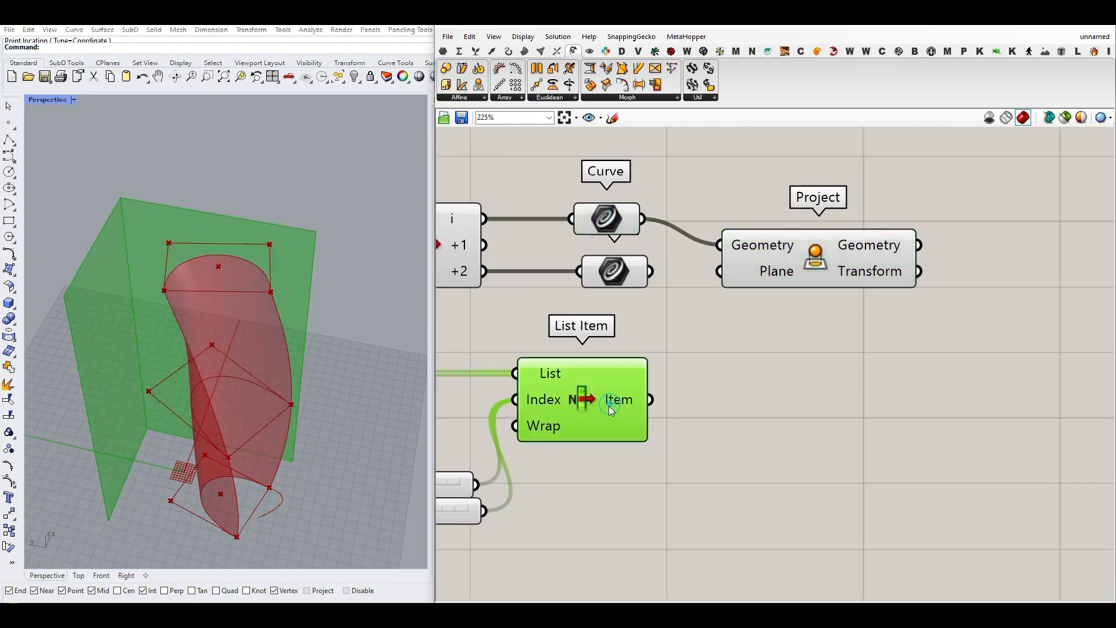
click(615, 494)
right_drag(615, 494, 716, 482)
click(697, 403)
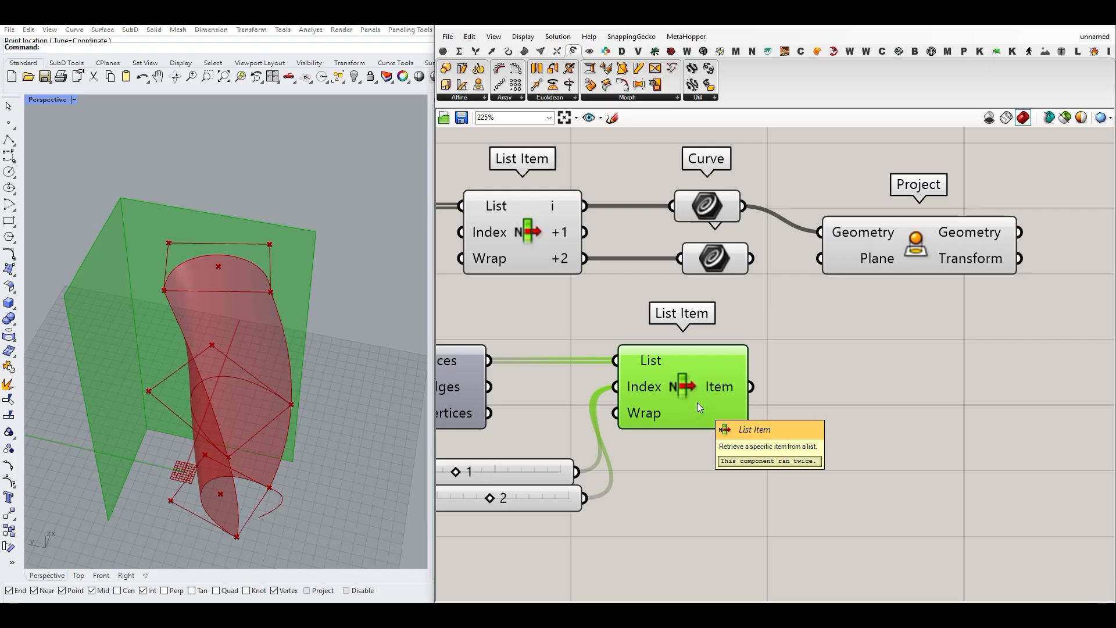
alt+drag(699, 398, 700, 472)
click(659, 556)
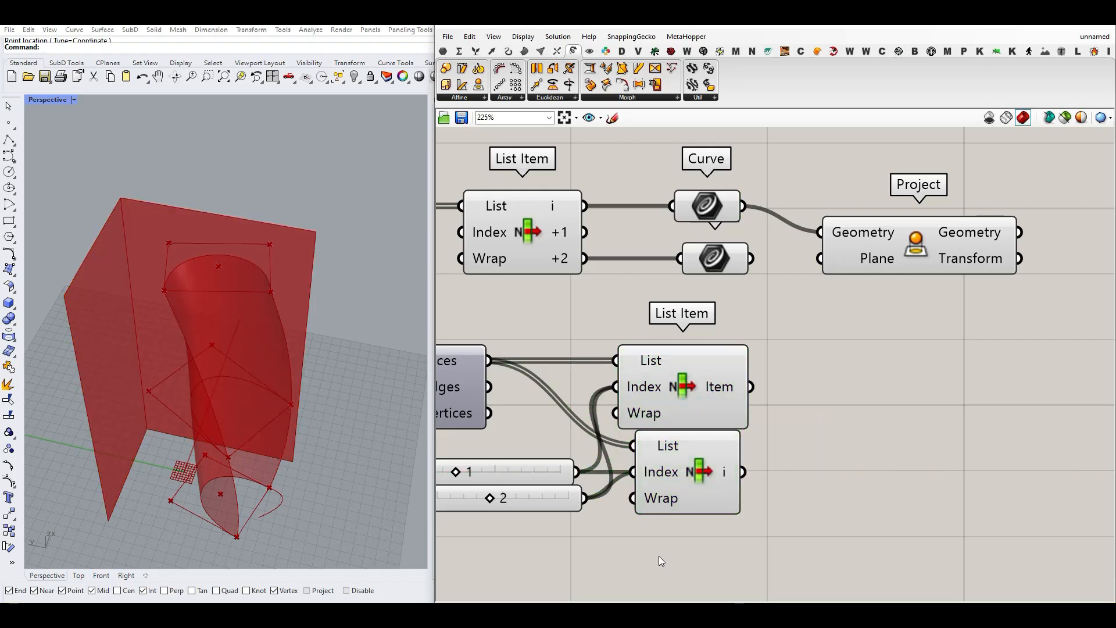
drag(582, 474, 609, 402)
drag(591, 491, 633, 472)
click(671, 402)
click(674, 459)
Connect the face List Item driven by slider 1 to the Project component's Plane input and check the projected edge.
right_drag(751, 356, 640, 428)
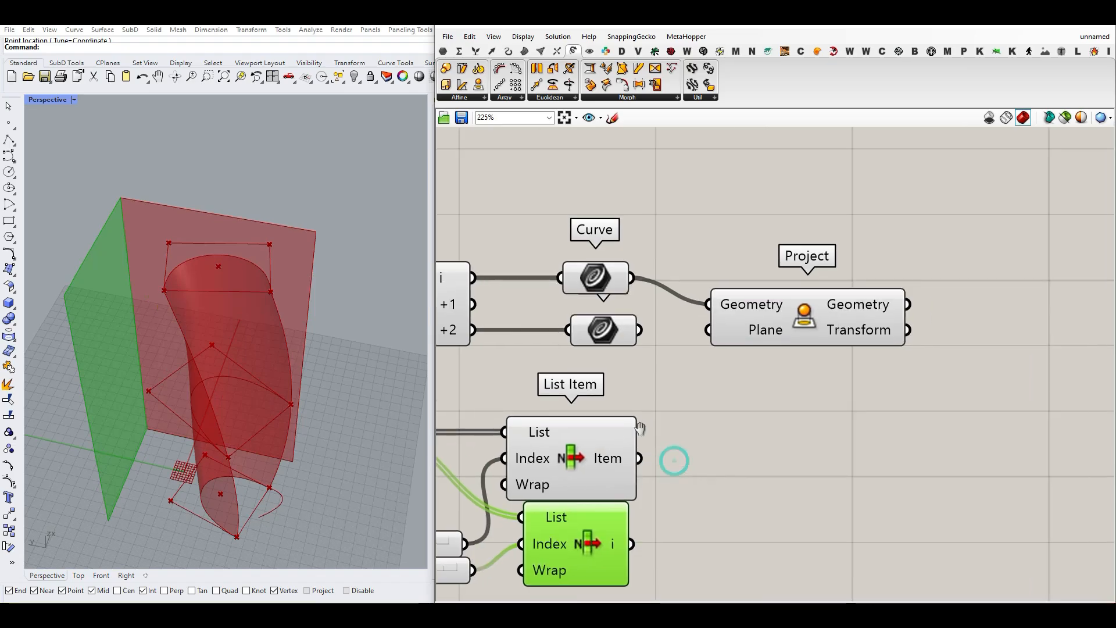
click(598, 285)
click(575, 451)
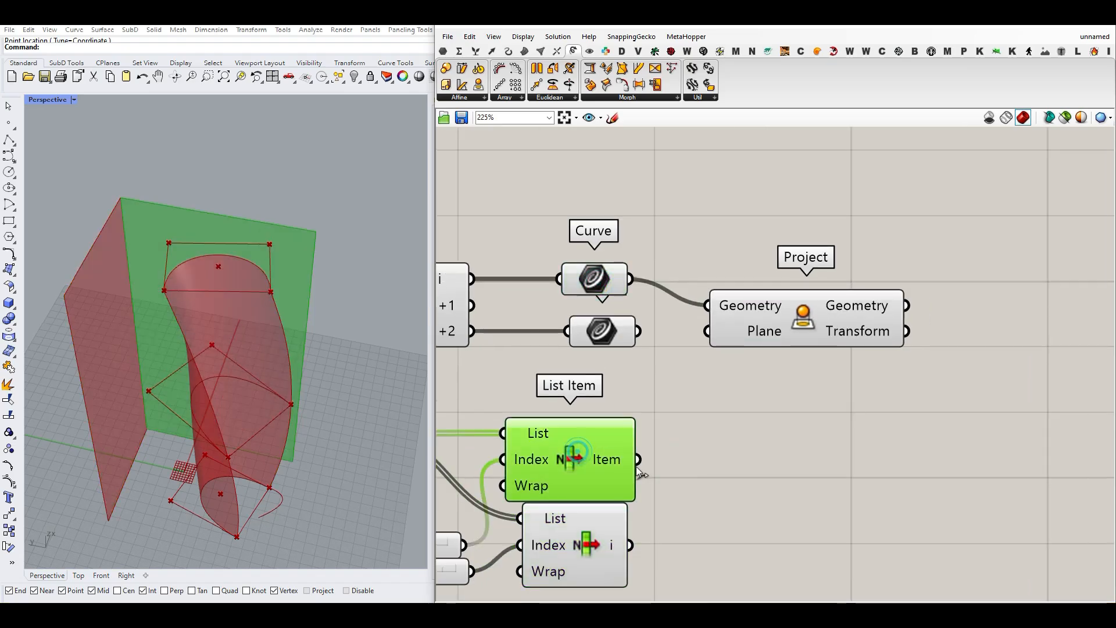
drag(695, 355, 706, 331)
click(776, 311)
right_drag(362, 389, 243, 373)
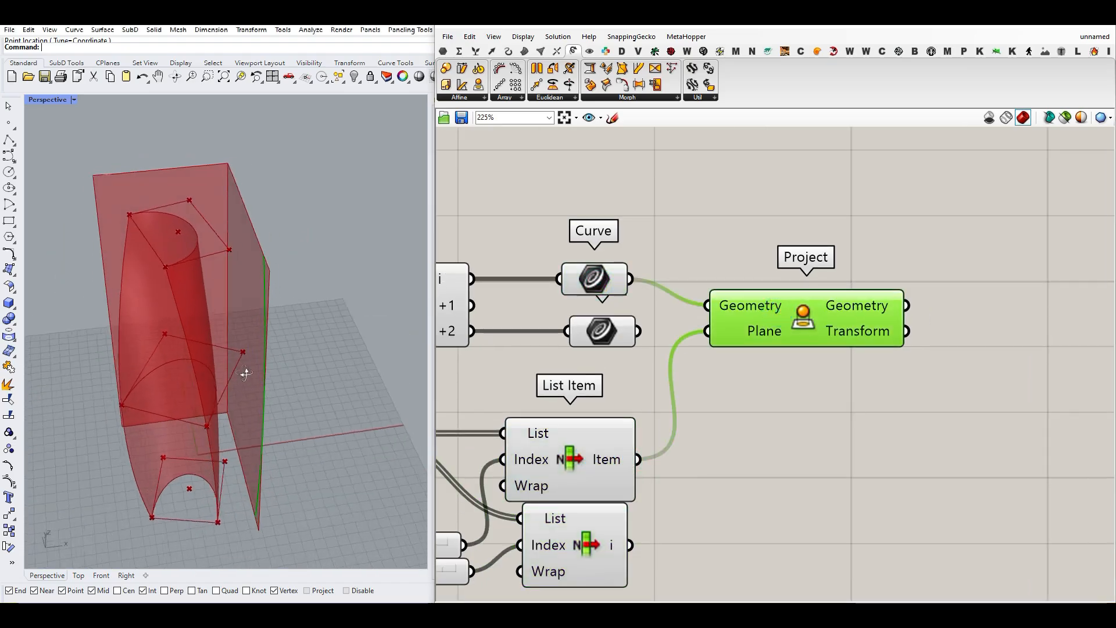
Add a Loft component and feed its Curves input with the first edge Curve and its projected Geometry.
click(525, 51)
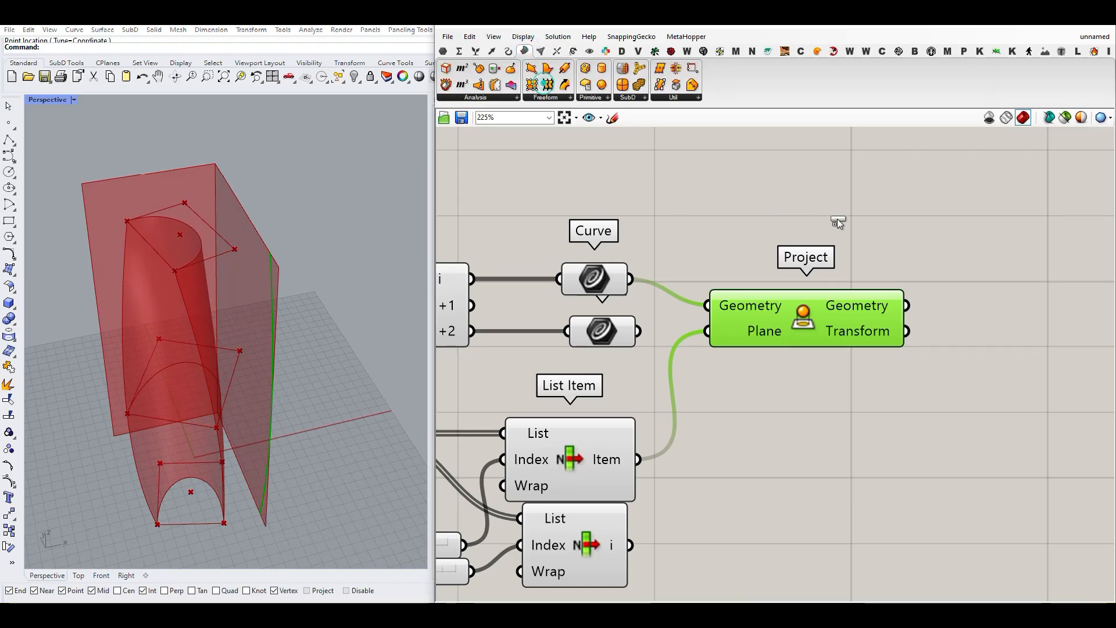
drag(837, 221, 915, 239)
drag(633, 281, 1018, 263)
drag(839, 329, 849, 347)
shift+drag(915, 325, 1023, 291)
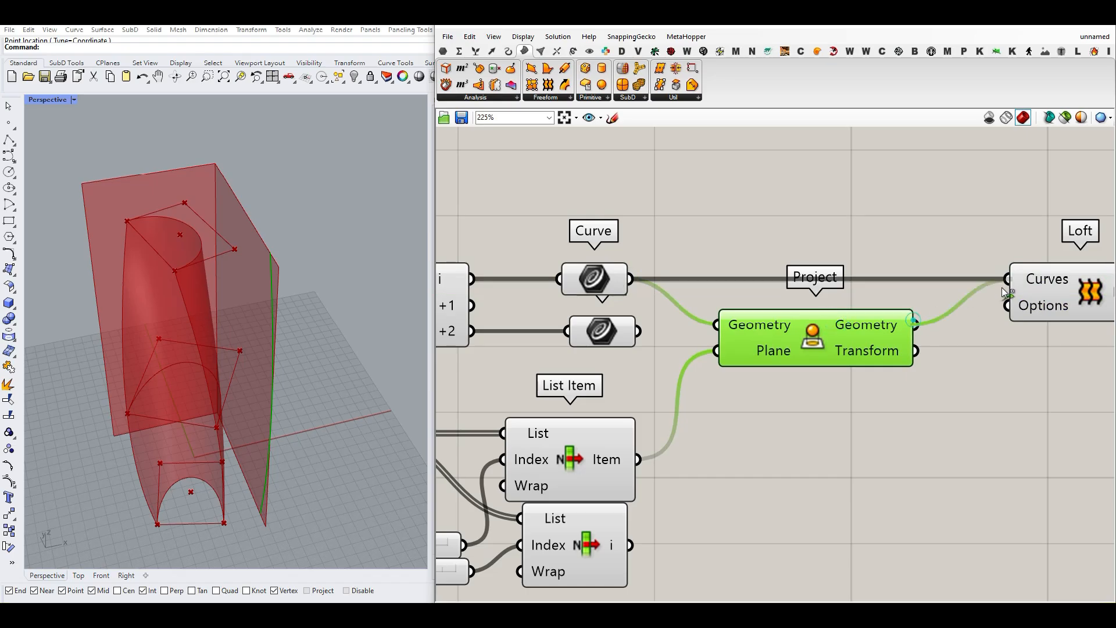
right_drag(145, 336, 225, 324)
right_drag(737, 316, 738, 304)
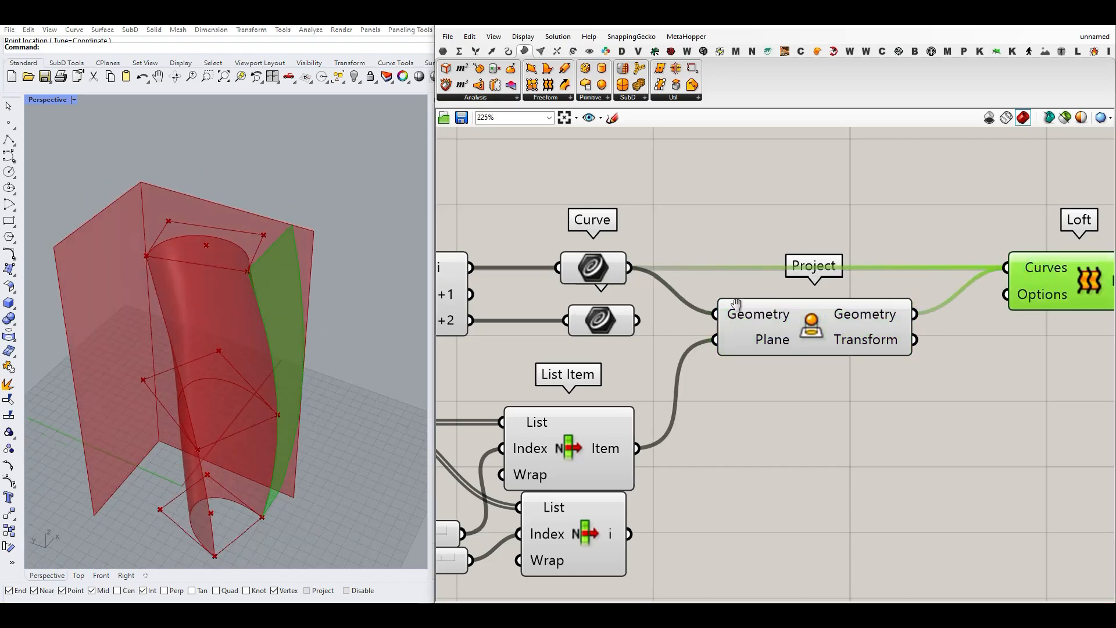
Duplicate the Project component below, feeding Geometry from the second edge Curve and Plane from the slider 2 face List Item.
scroll(711, 297, down, 4)
scroll(786, 301, up, 3)
click(741, 311)
alt+drag(745, 313, 737, 372)
click(569, 302)
drag(605, 317, 566, 298)
drag(667, 357, 661, 354)
click(546, 490)
drag(645, 418, 658, 376)
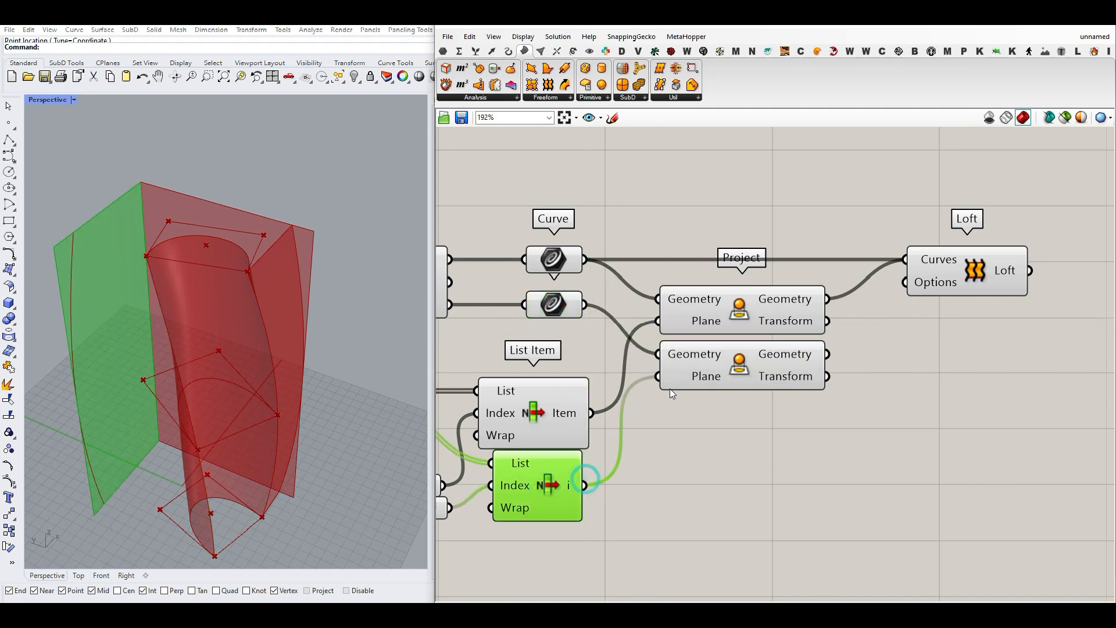
right_drag(842, 364, 735, 382)
drag(651, 393, 659, 452)
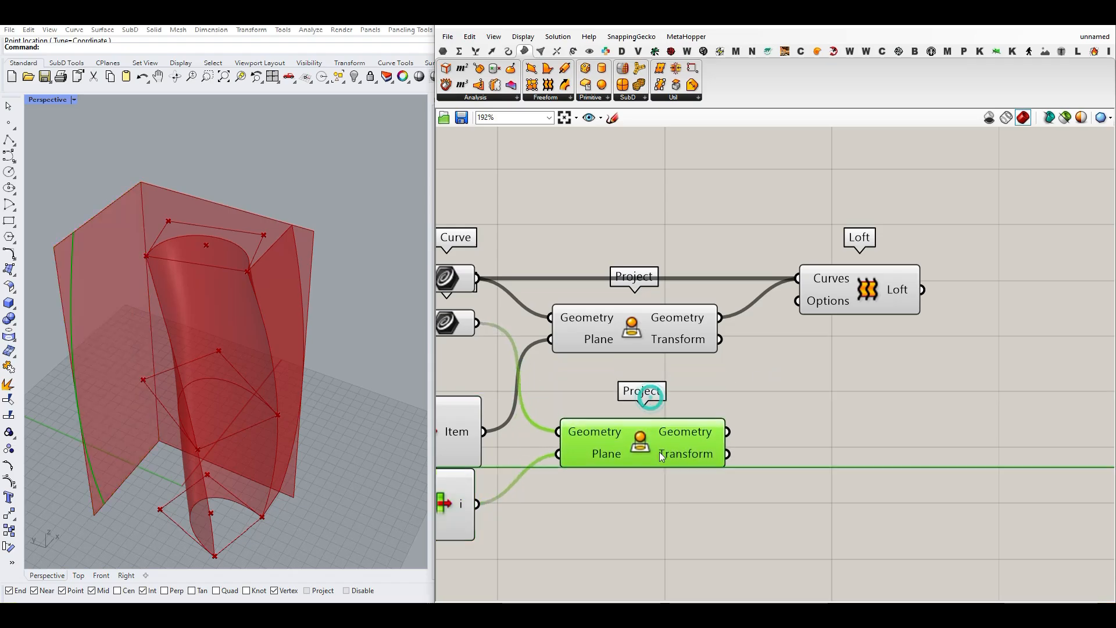
Duplicate the new Loft component and wire the second edge Curve and its projected Geometry into Curves.
click(849, 302)
alt+drag(850, 301, 857, 422)
click(587, 378)
click(459, 325)
drag(572, 374, 810, 404)
shift+drag(731, 430, 837, 396)
click(798, 334)
right_drag(88, 404, 172, 262)
right_drag(229, 291, 271, 306)
Add a Brep Join component and connect the tower Loft and the two side Lofts to its Breps input.
right_drag(849, 286, 751, 288)
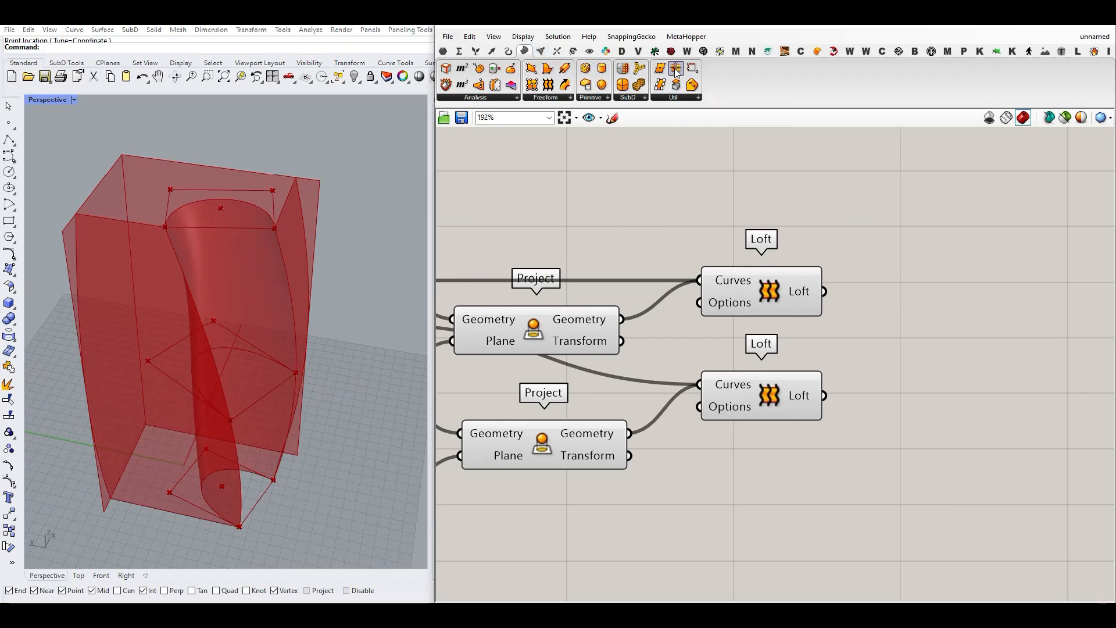
scroll(773, 254, down, 3)
click(591, 224)
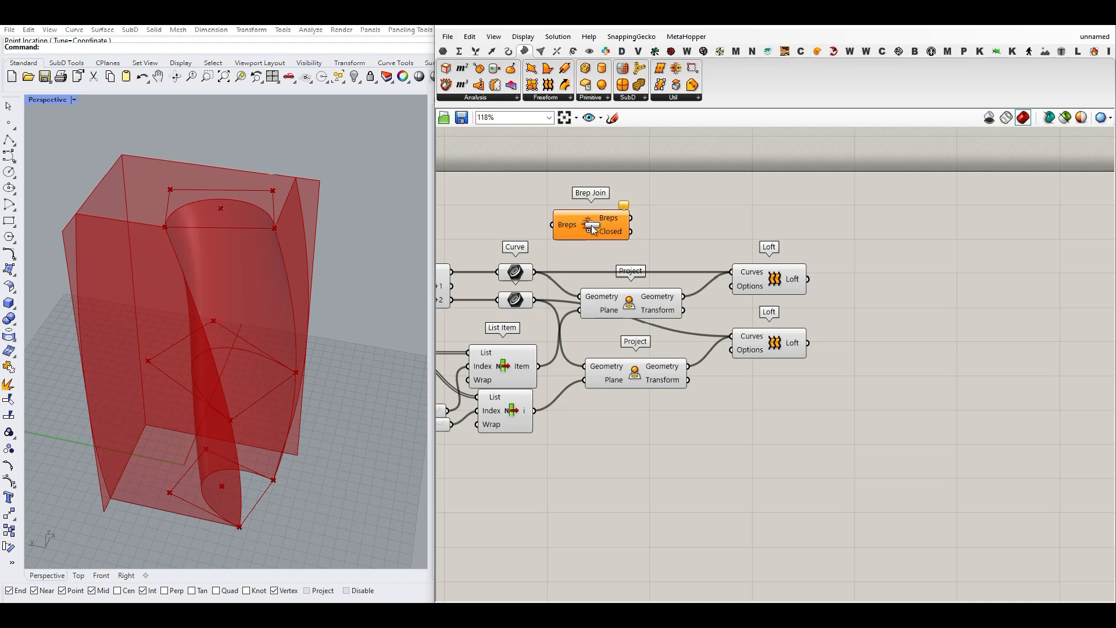
right_drag(503, 247, 695, 256)
right_drag(497, 279, 579, 281)
right_drag(536, 364, 616, 367)
drag(542, 364, 915, 240)
right_drag(921, 248, 531, 275)
drag(566, 256, 823, 290)
shift+drag(775, 319, 773, 276)
Flatten the Breps input of the Brep Join component.
right_click(779, 277)
click(765, 262)
right_drag(764, 262, 669, 261)
scroll(700, 263, up, 4)
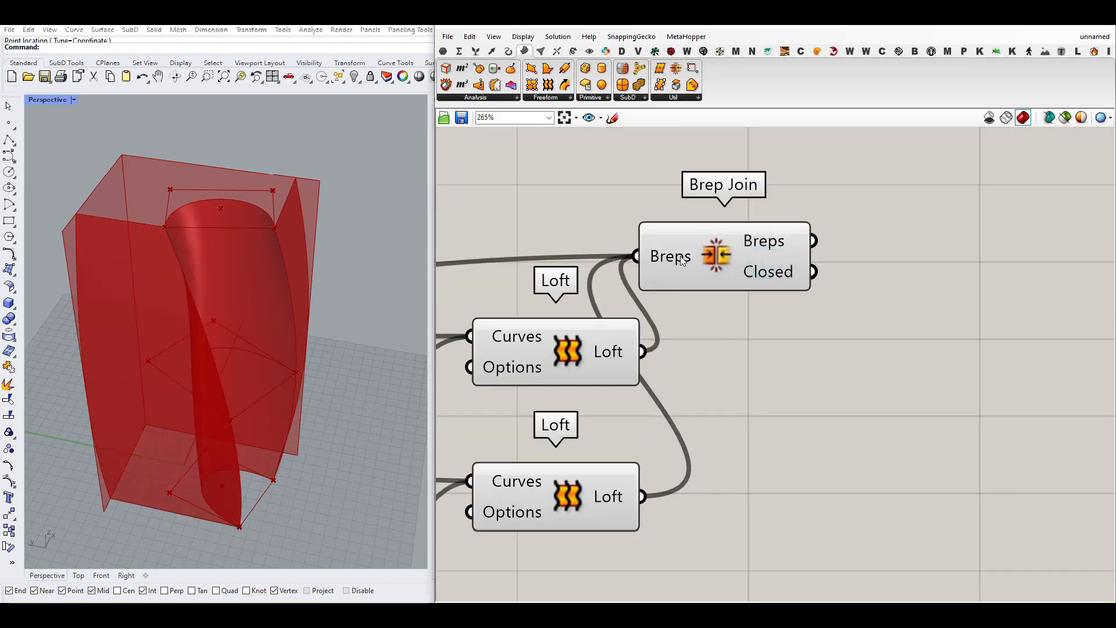
mouse_move(683, 261)
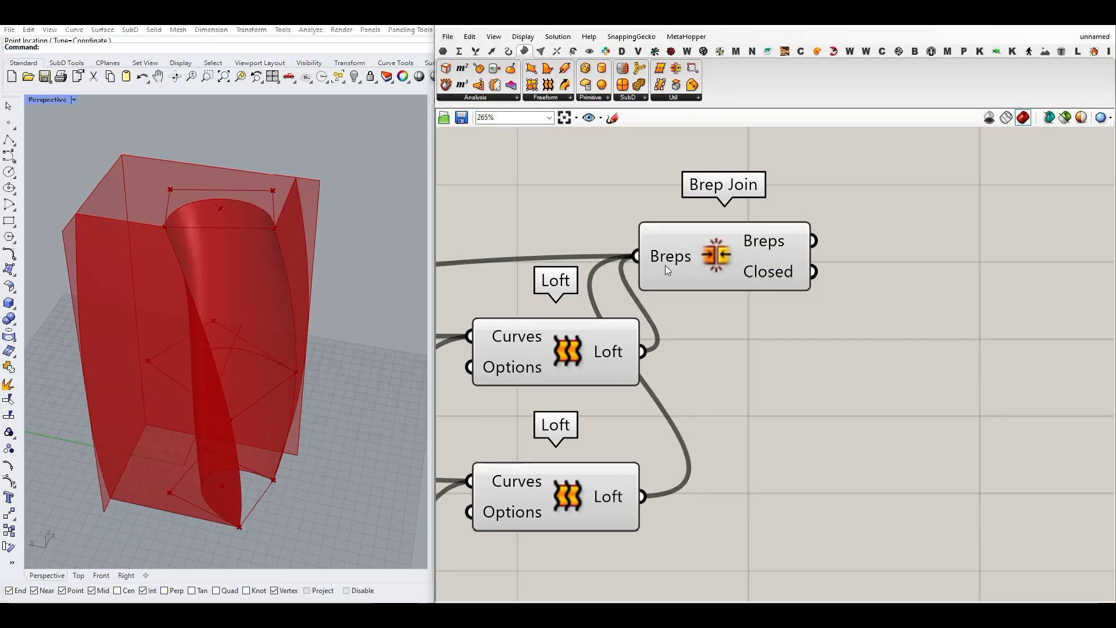
right_click(660, 257)
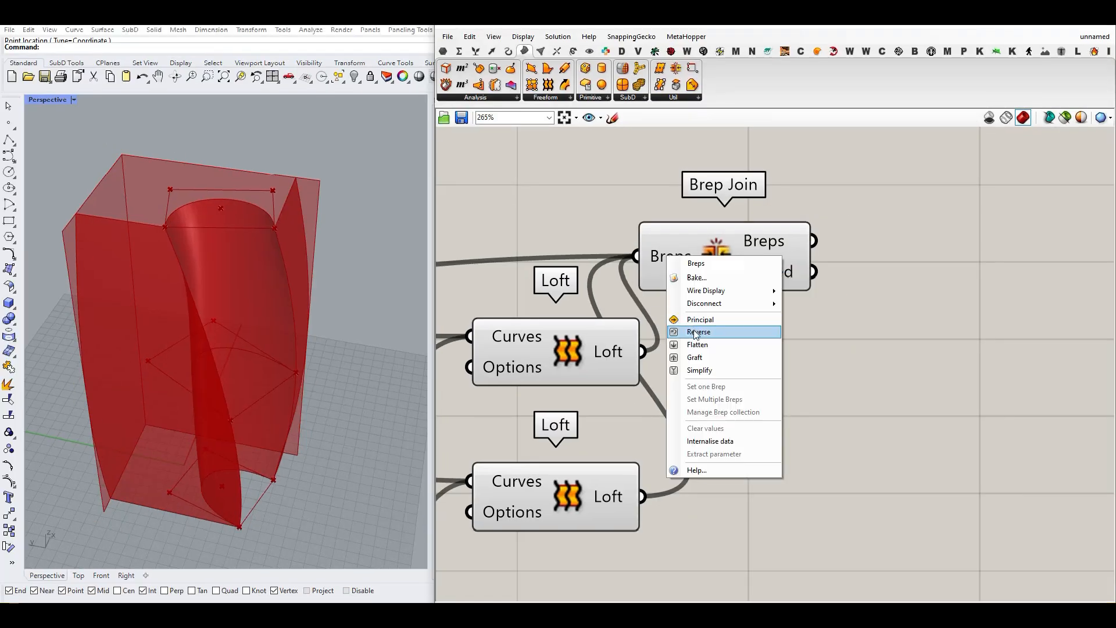
click(712, 426)
Reposition the Brep Join component slightly and connect its Breps output to a new Brep parameter.
scroll(749, 308, down, 4)
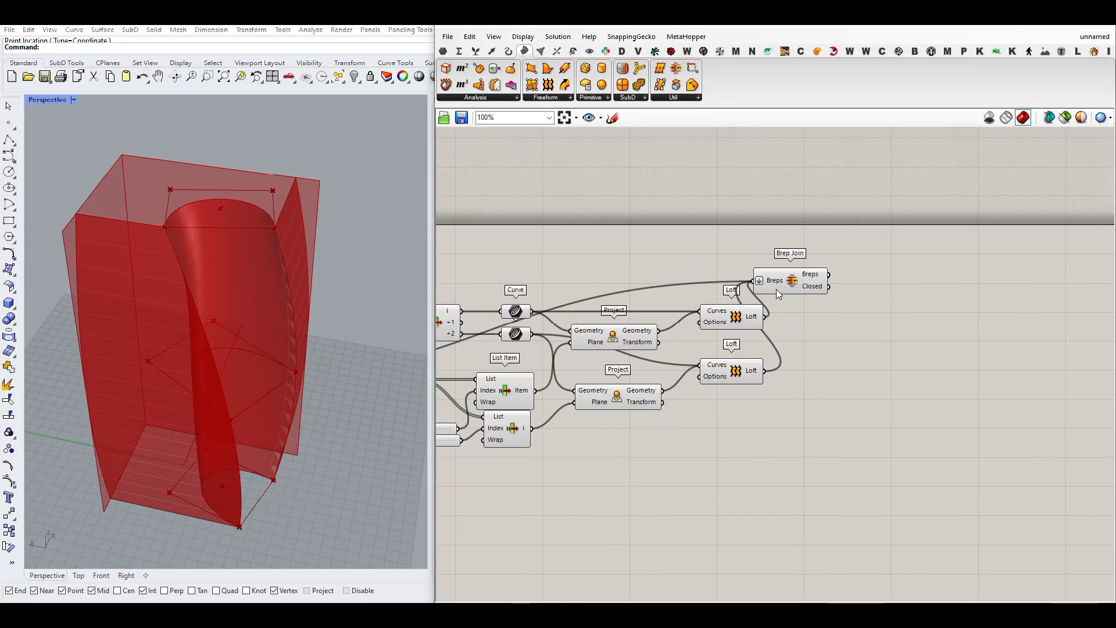
click(776, 288)
click(443, 50)
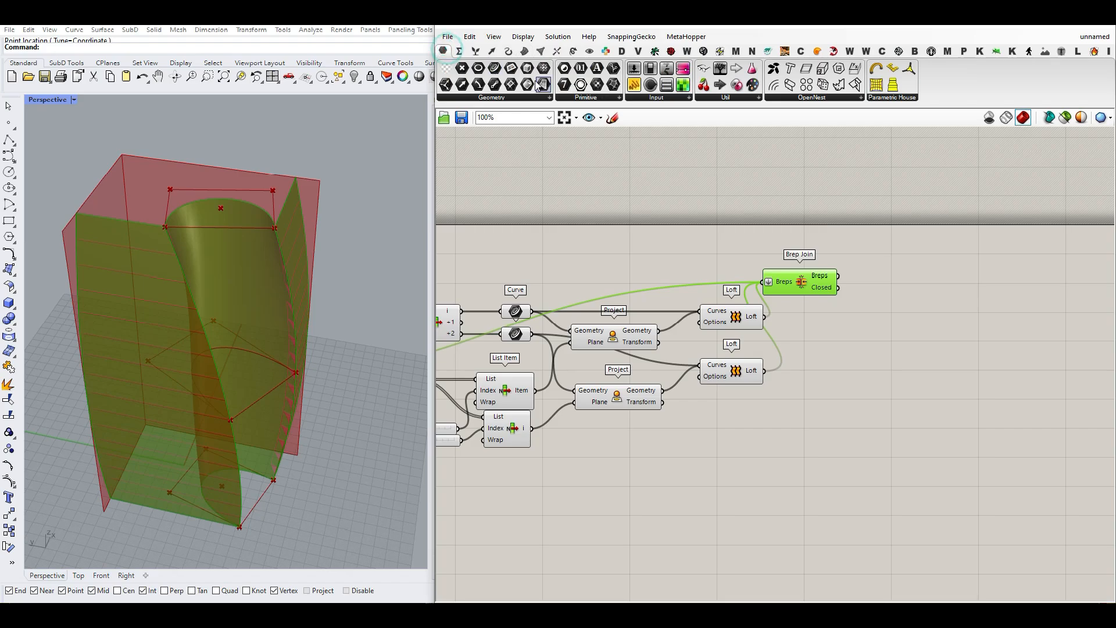
drag(863, 275, 864, 273)
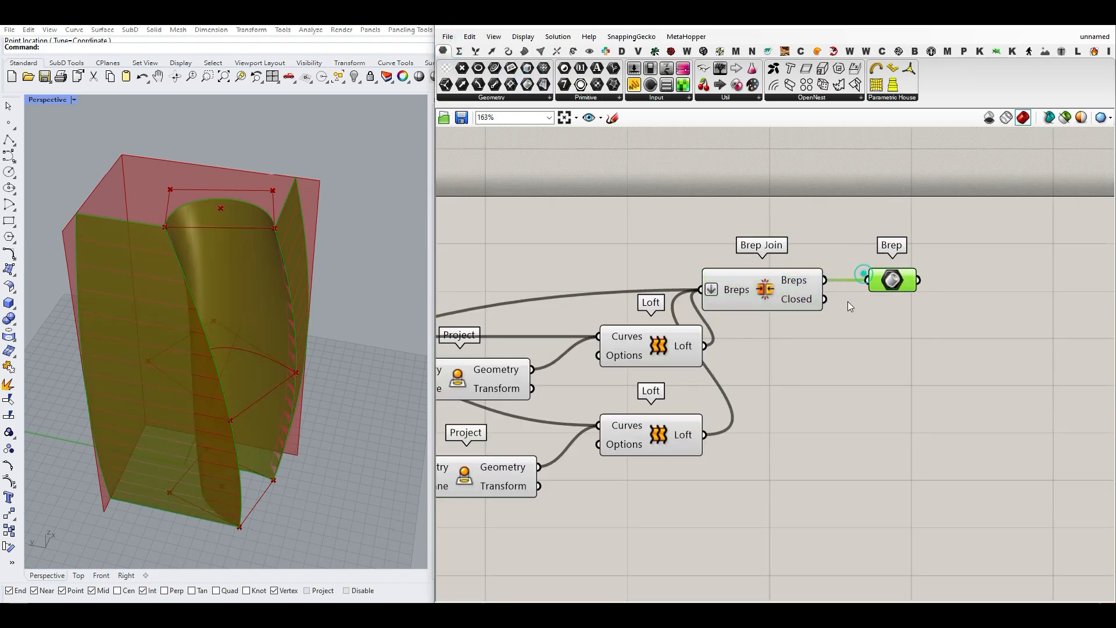
Turn off the preview of the components upstream of the final Brep parameter.
scroll(864, 386, down, 3)
drag(864, 385, 578, 304)
right_click(590, 243)
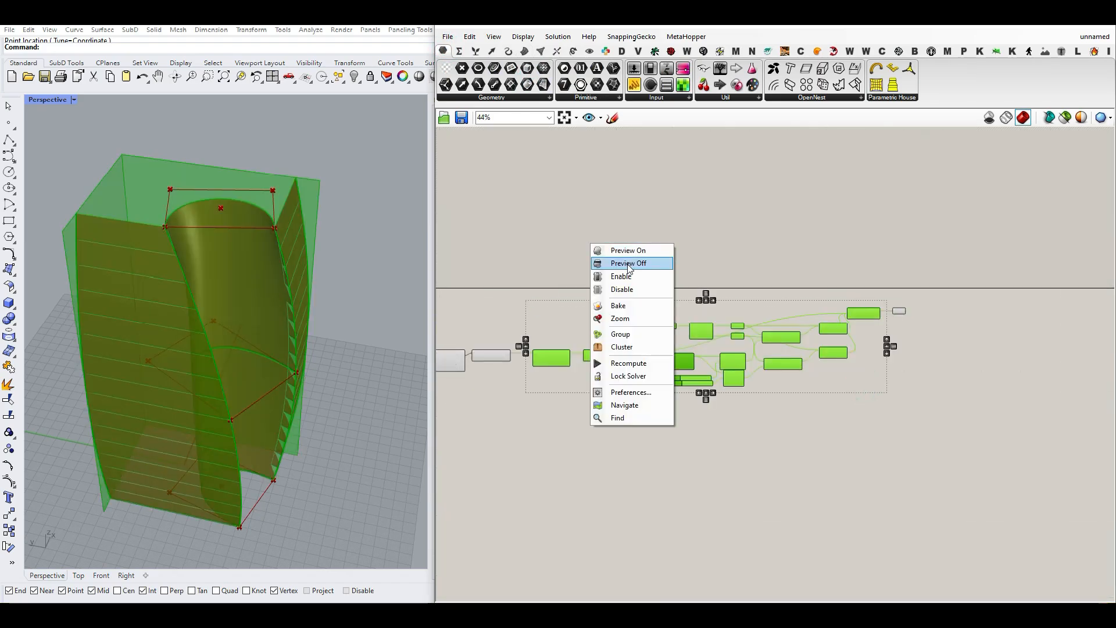
click(627, 264)
scroll(789, 364, down, 3)
drag(823, 395, 664, 330)
right_click(705, 279)
click(728, 295)
scroll(774, 329, up, 8)
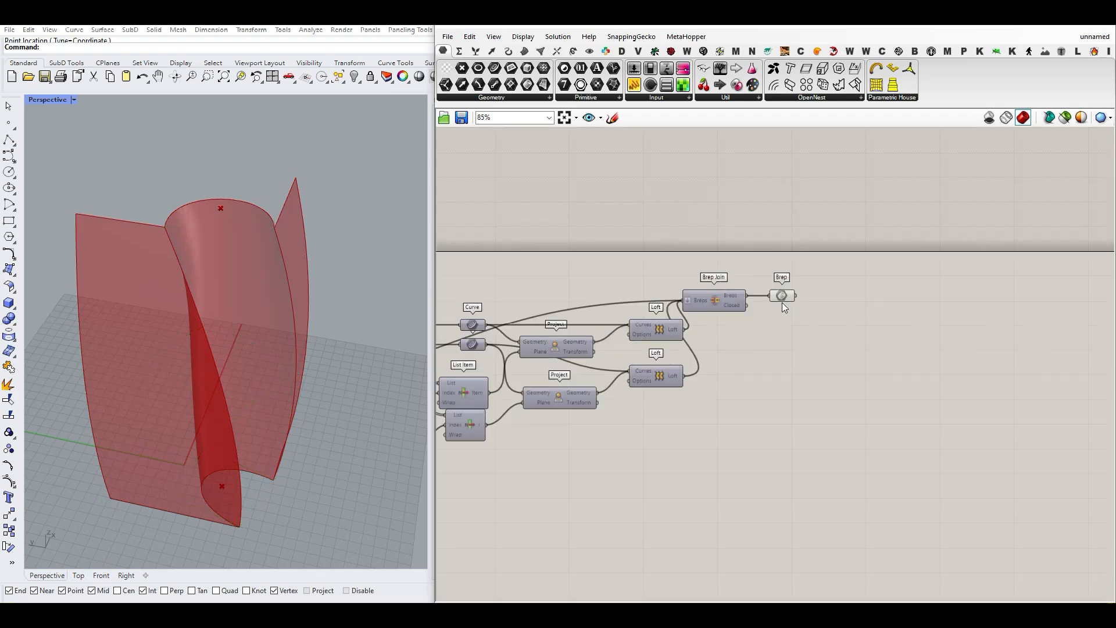
Bake the joined Brep into the Rhino model to inspect it from another side, and undo the bake.
right_click(782, 291)
click(814, 337)
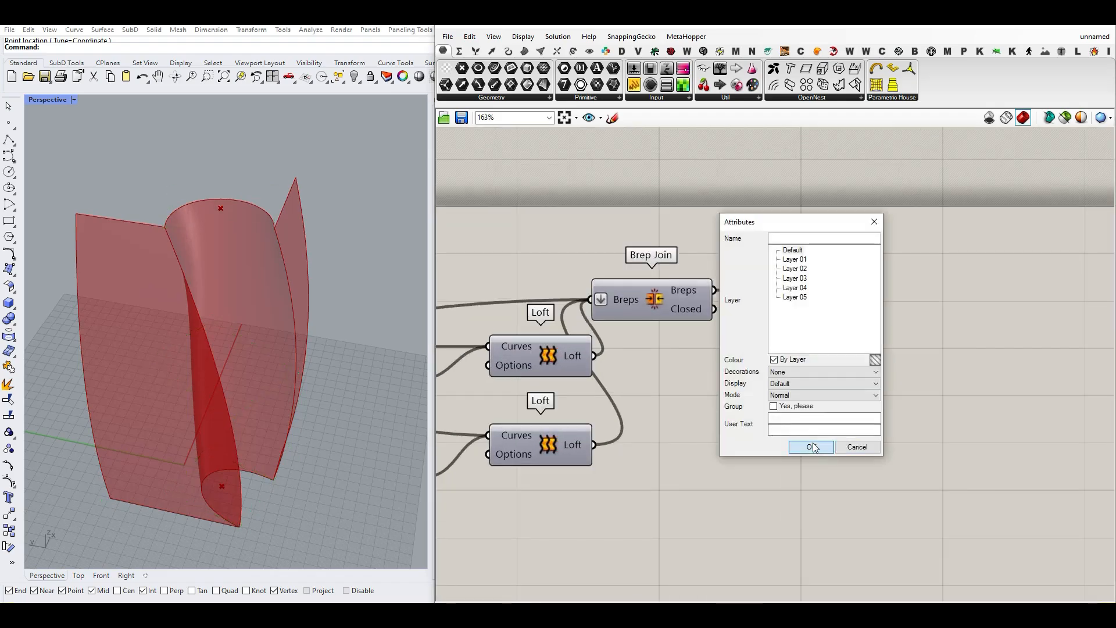
click(809, 444)
right_drag(256, 315, 405, 228)
key(ctrl+z)
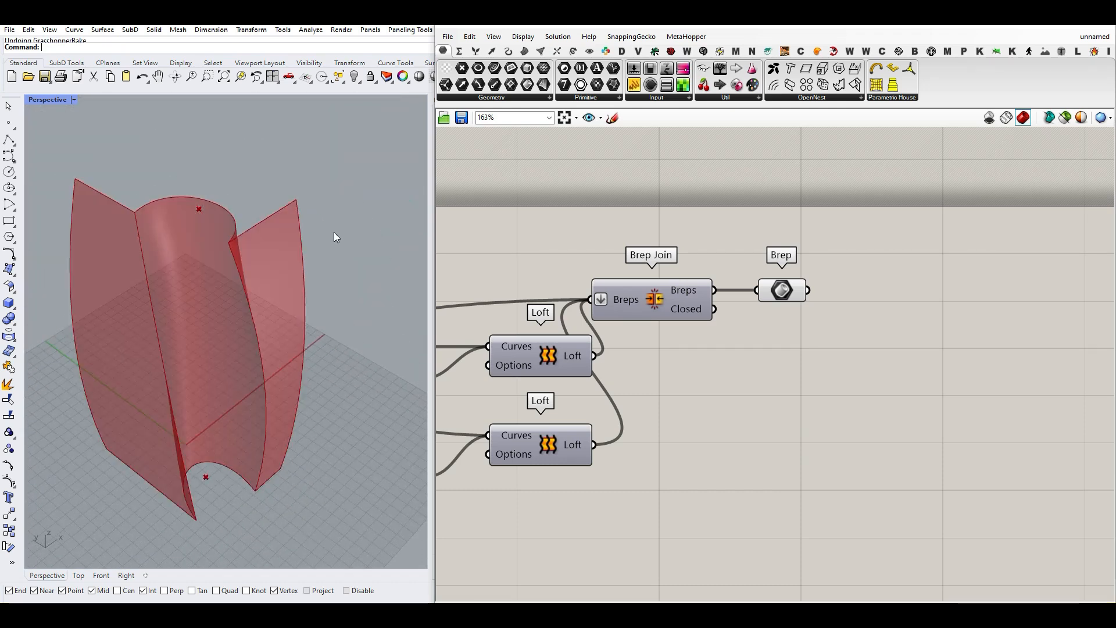
Add a Custom Preview component and connect the final Brep parameter to its Geometry input.
click(590, 51)
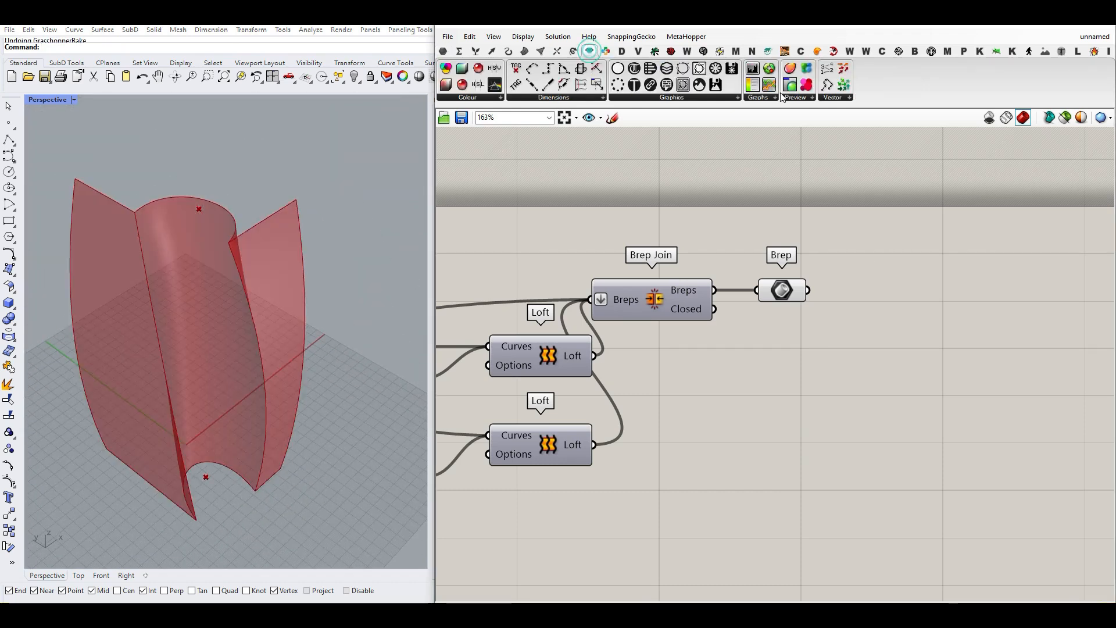
drag(818, 297, 823, 301)
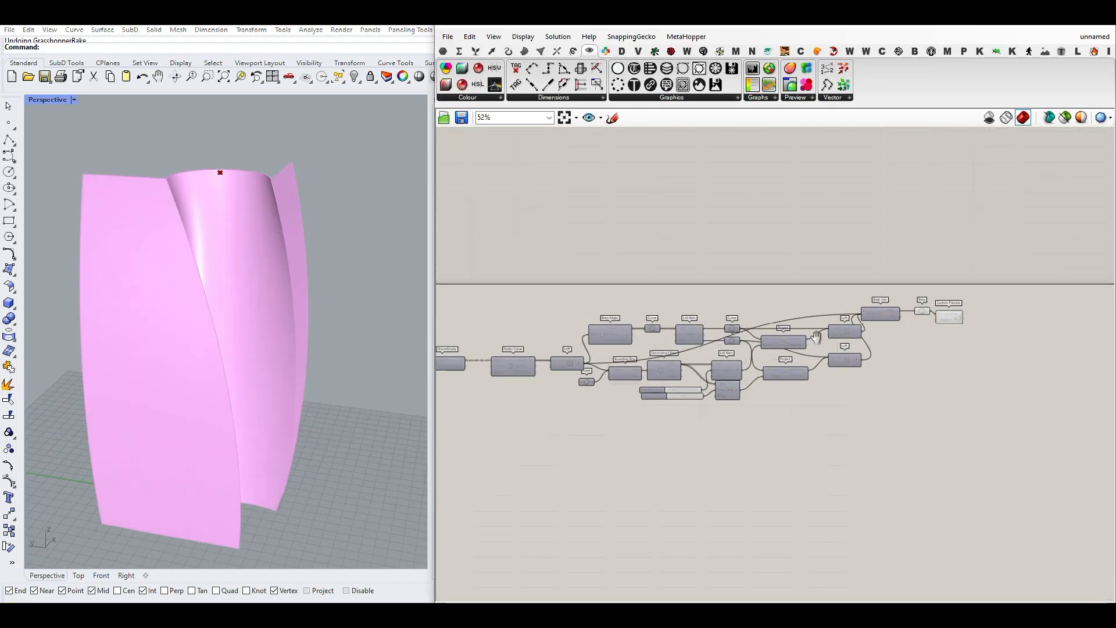
Vary the slider values in the Gene Pools that drive the plane rotation and the rectangle domains.
right_drag(817, 337, 983, 335)
right_drag(640, 346, 807, 329)
scroll(598, 358, up, 8)
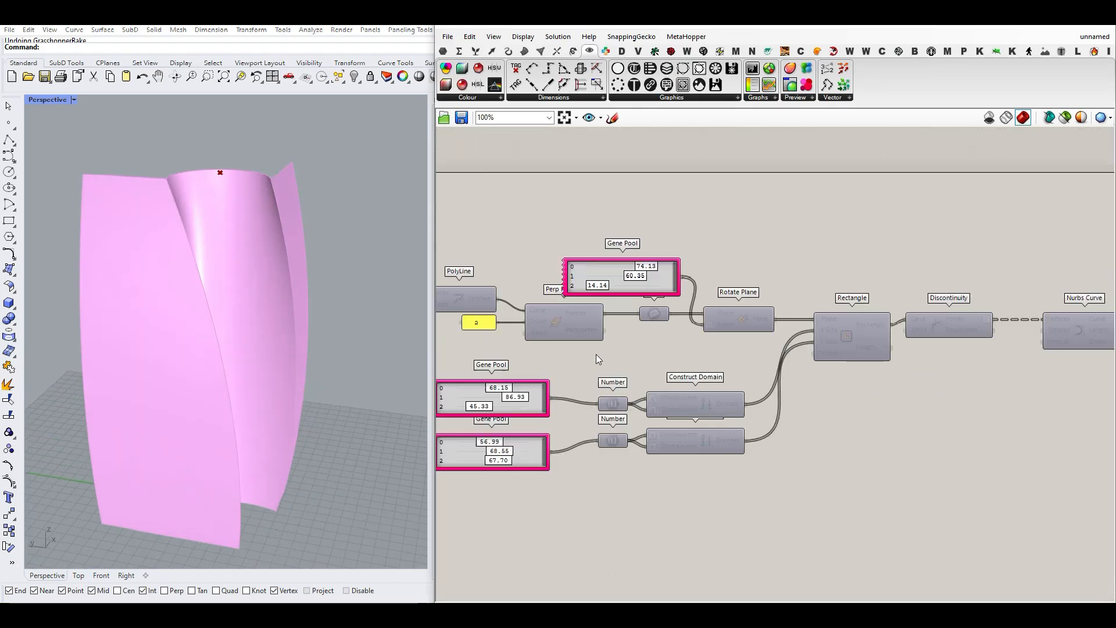
drag(663, 239, 549, 283)
right_drag(256, 427, 299, 327)
right_drag(583, 468, 835, 338)
scroll(835, 338, down, 1)
scroll(605, 406, up, 2)
mouse_move(634, 366)
mouse_down()
mouse_move(548, 366)
mouse_move(640, 367)
mouse_up()
drag(610, 502, 634, 502)
Turn on the preview of the Point parameter beside the Bounding Box component.
scroll(230, 197, down, 5)
right_drag(250, 349, 205, 410)
scroll(228, 299, up, 5)
scroll(240, 341, down, 6)
scroll(151, 406, up, 4)
scroll(144, 378, down, 3)
scroll(541, 365, down, 5)
scroll(550, 366, down, 1)
right_drag(1064, 358, 500, 352)
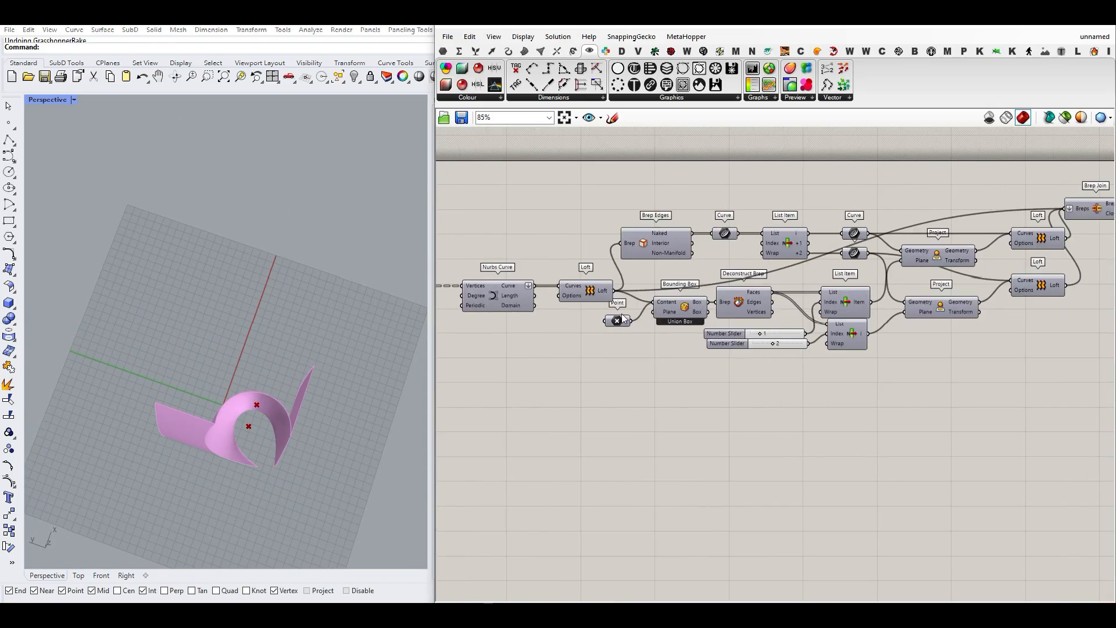
scroll(622, 317, up, 4)
right_click(628, 323)
click(644, 344)
Add a Curve parameter beside the lofts and feed it the Geometry output of the upper Project component.
right_drag(114, 423, 237, 351)
scroll(199, 416, up, 5)
scroll(488, 378, down, 4)
right_drag(1108, 285, 745, 322)
scroll(620, 304, up, 4)
right_drag(620, 306, 816, 307)
click(443, 50)
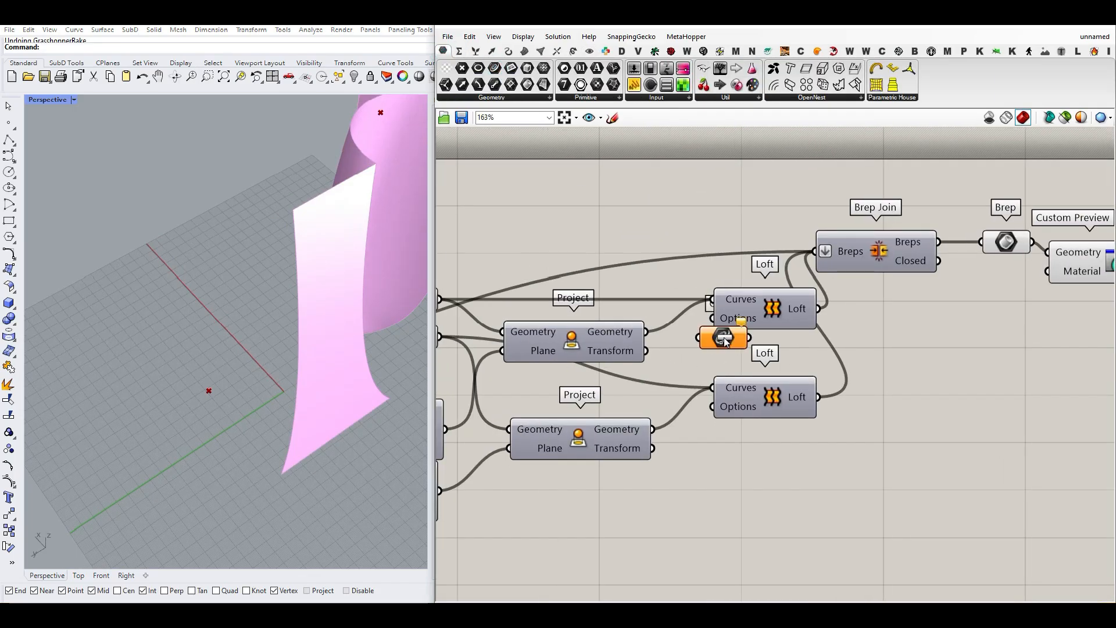
drag(680, 341, 700, 337)
drag(723, 338, 883, 367)
right_drag(247, 332, 246, 218)
right_drag(891, 361, 770, 354)
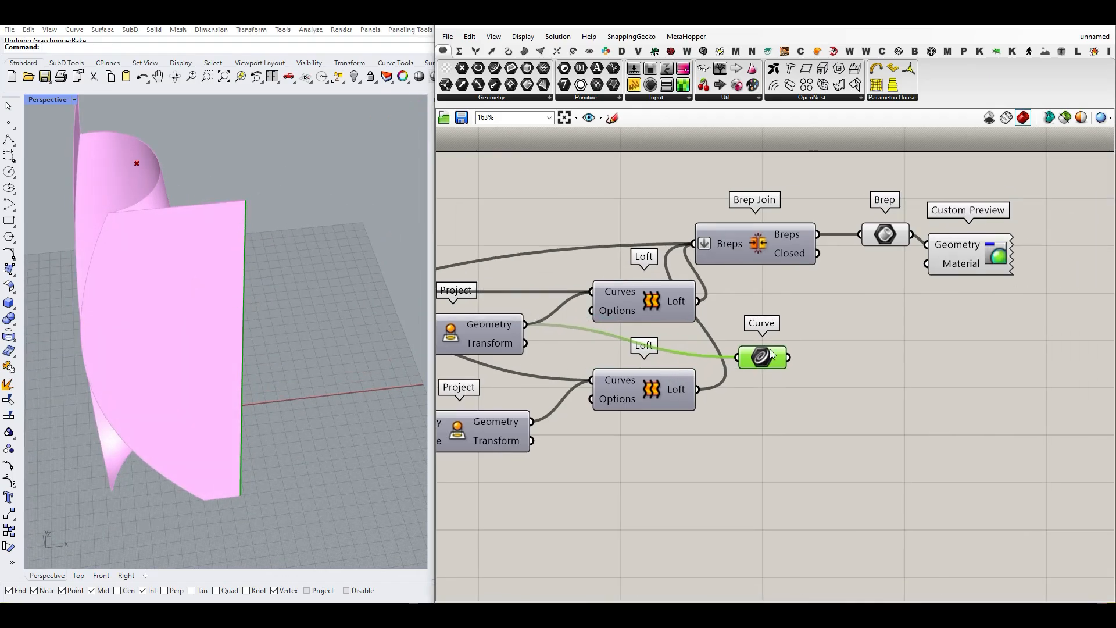
Duplicate the Curve parameter and connect the copy to the Geometry output of the lower Project component.
drag(773, 351, 792, 417)
key(ctrl+c)
key(ctrl+v)
drag(531, 421, 759, 425)
right_drag(250, 351, 203, 412)
Add a Project component and connect the upper new Curve parameter to its Geometry input.
right_drag(858, 366, 654, 351)
click(572, 52)
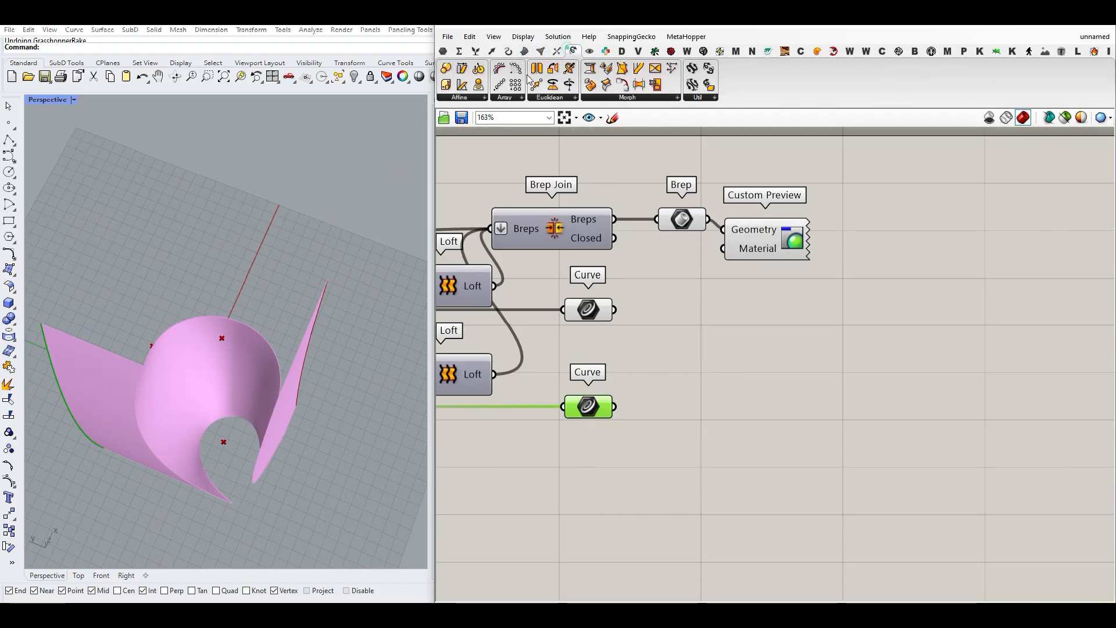
drag(478, 86, 721, 340)
click(588, 310)
drag(655, 330, 655, 330)
drag(711, 336, 812, 325)
click(585, 307)
right_drag(253, 338, 158, 420)
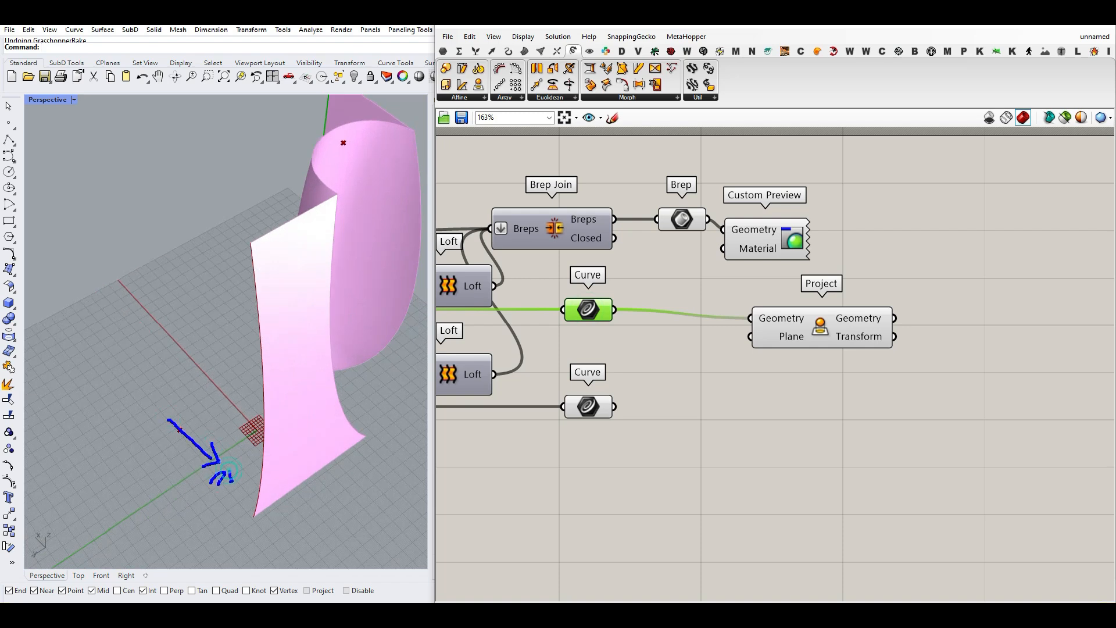
Add an XZ Plane component near the new Curve parameters.
drag(142, 356, 147, 374)
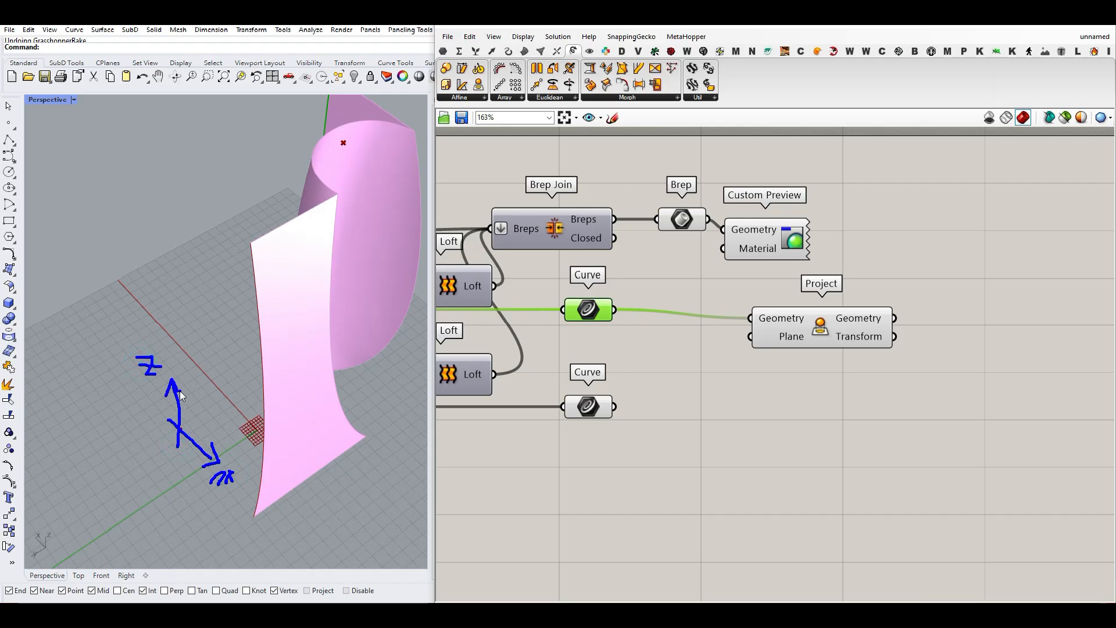
key(Escape)
double_click(651, 373)
text(xz)
click(627, 358)
drag(628, 373, 554, 431)
Use the Point parameter as the XZ Plane's origin and connect the plane to the new Project component's Plane input.
scroll(757, 381, down, 5)
scroll(555, 432, up, 1)
right_drag(541, 444, 748, 438)
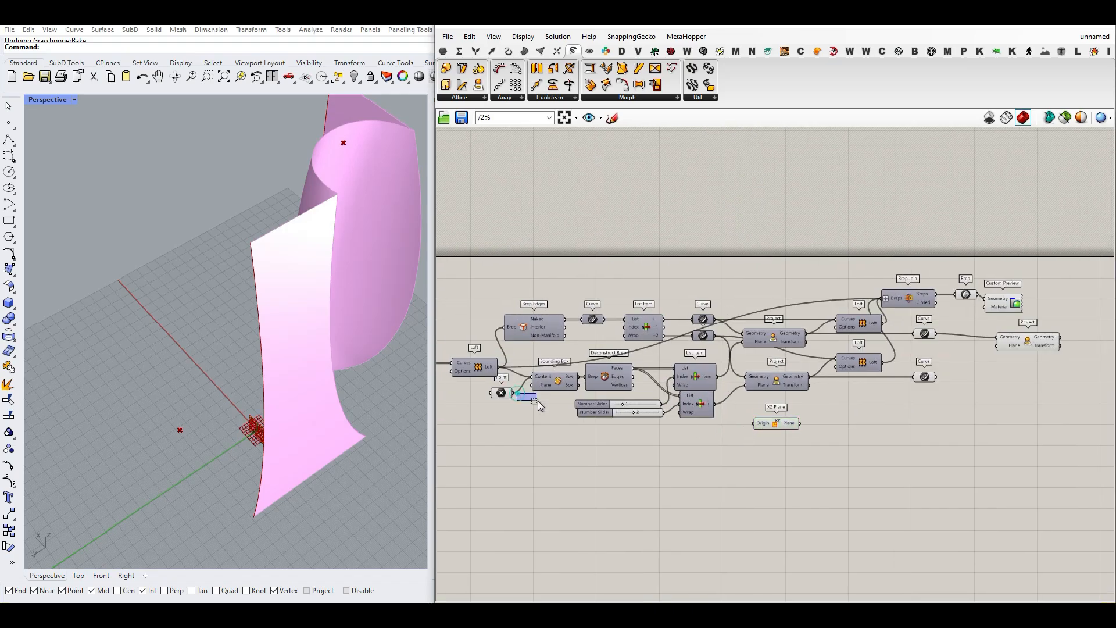
drag(754, 433, 756, 425)
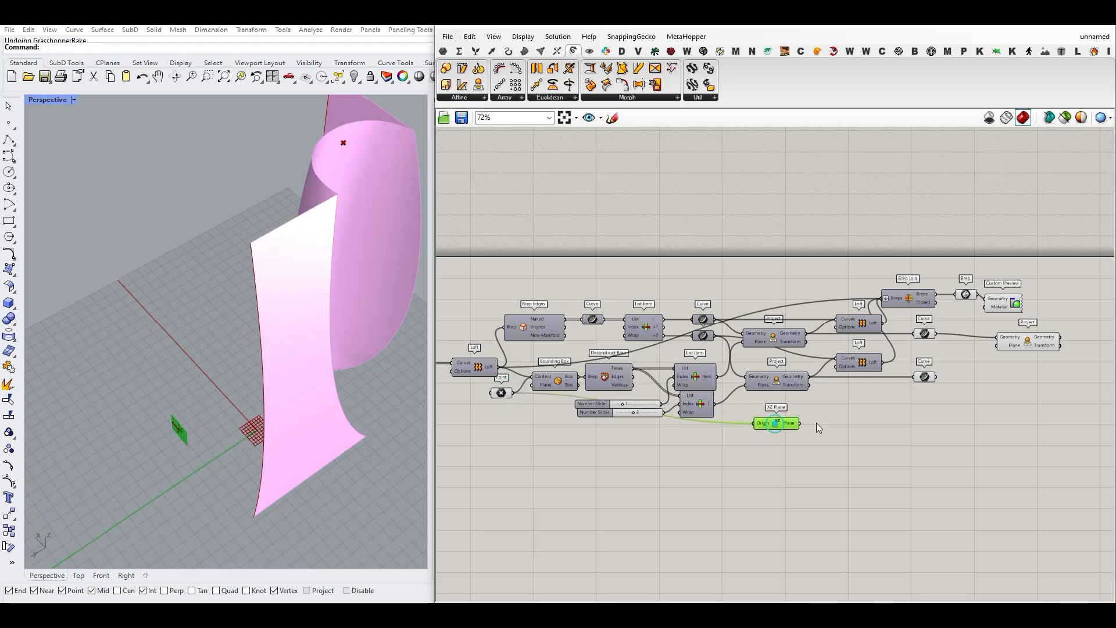
right_drag(816, 423, 569, 489)
drag(526, 488, 762, 402)
Add a Loft component between the upper Curve parameter and its projection onto the XZ plane.
scroll(736, 423, up, 4)
right_drag(374, 448, 348, 433)
right_drag(817, 380, 650, 390)
click(525, 53)
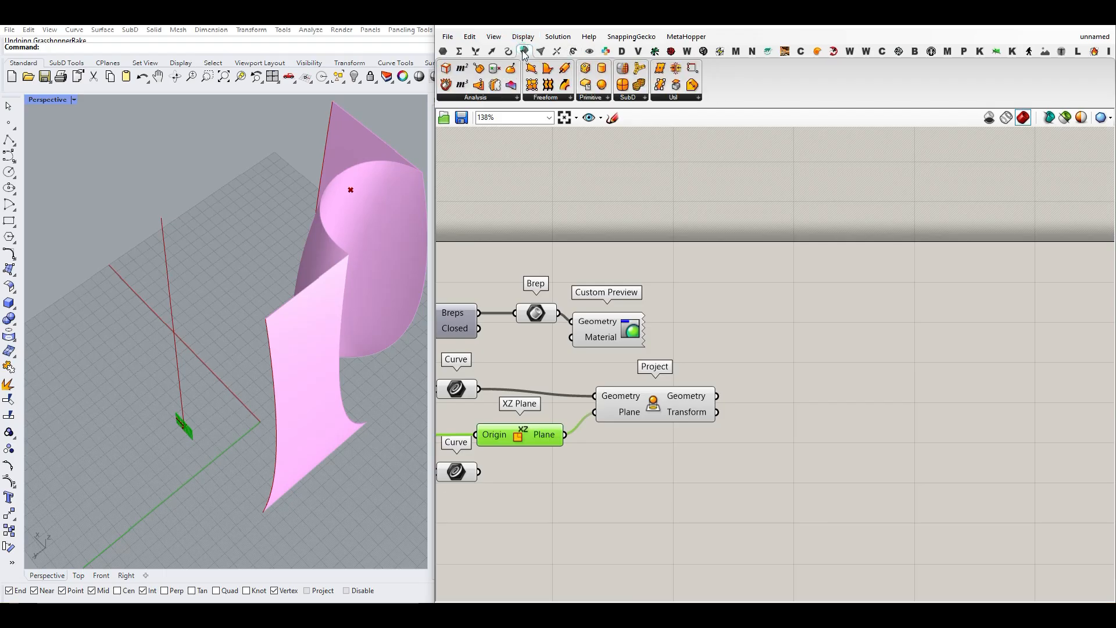
drag(734, 372, 785, 388)
drag(665, 409, 666, 427)
drag(479, 389, 741, 380)
drag(771, 384, 771, 394)
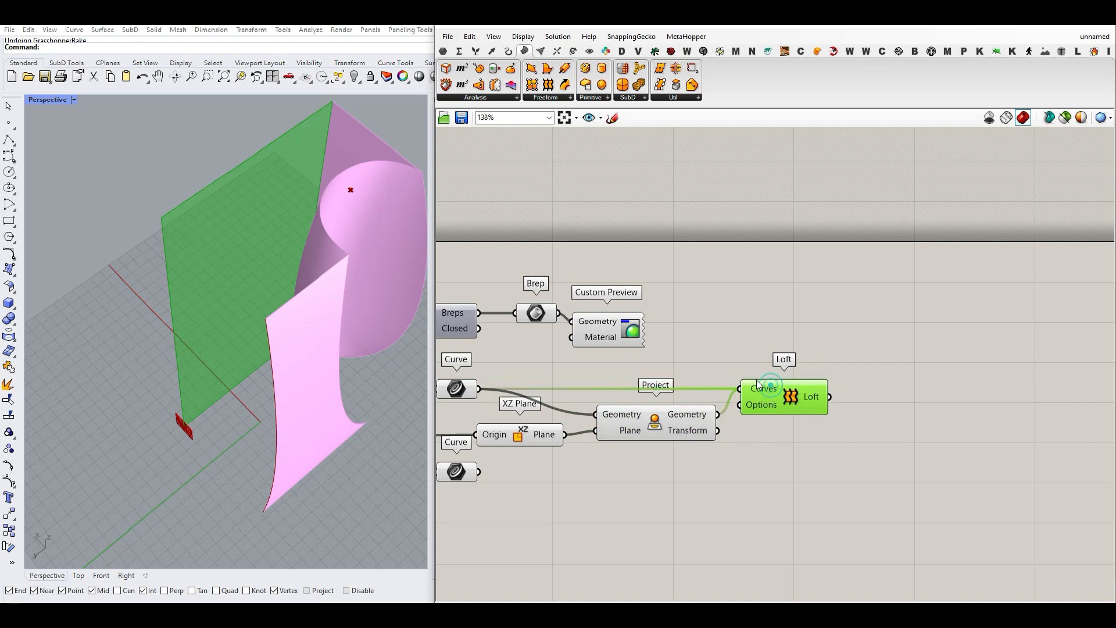
Examine the new side surface in the viewport and the gap between the corner point and the opposite curved edge.
click(741, 352)
right_drag(243, 347, 240, 322)
right_drag(371, 353, 334, 187)
right_drag(349, 459, 303, 456)
scroll(207, 446, up, 2)
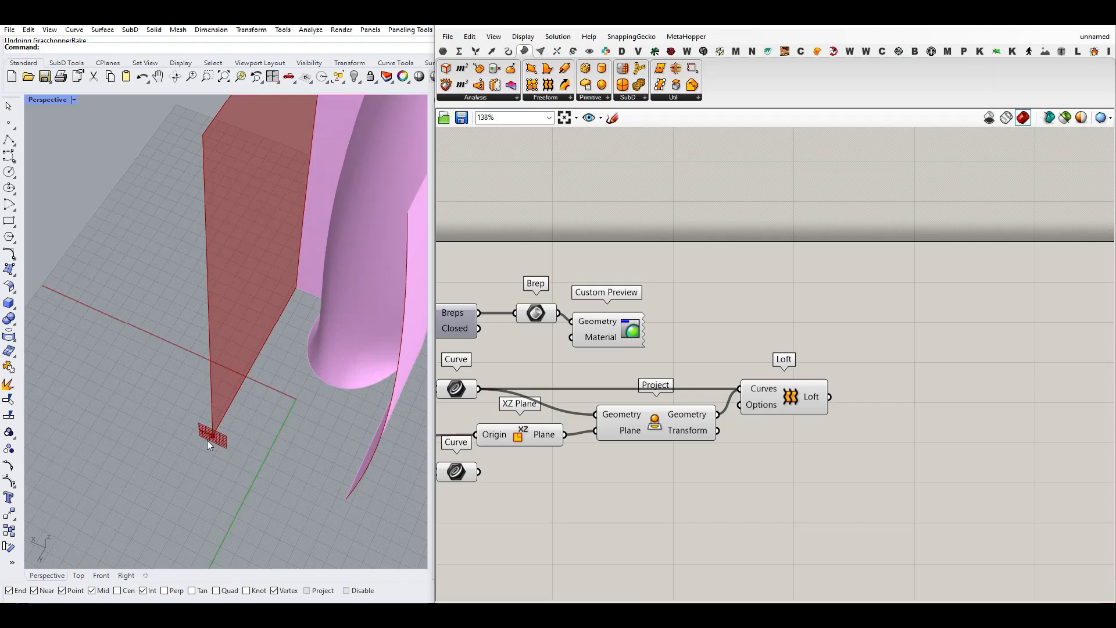
drag(209, 442, 227, 413)
drag(349, 495, 224, 445)
key(Escape)
Add a YZ Plane component and connect the Point parameter to its Origin input.
mouse_move(663, 432)
right_down()
mouse_move(723, 399)
mouse_move(819, 379)
right_up()
double_click(686, 431)
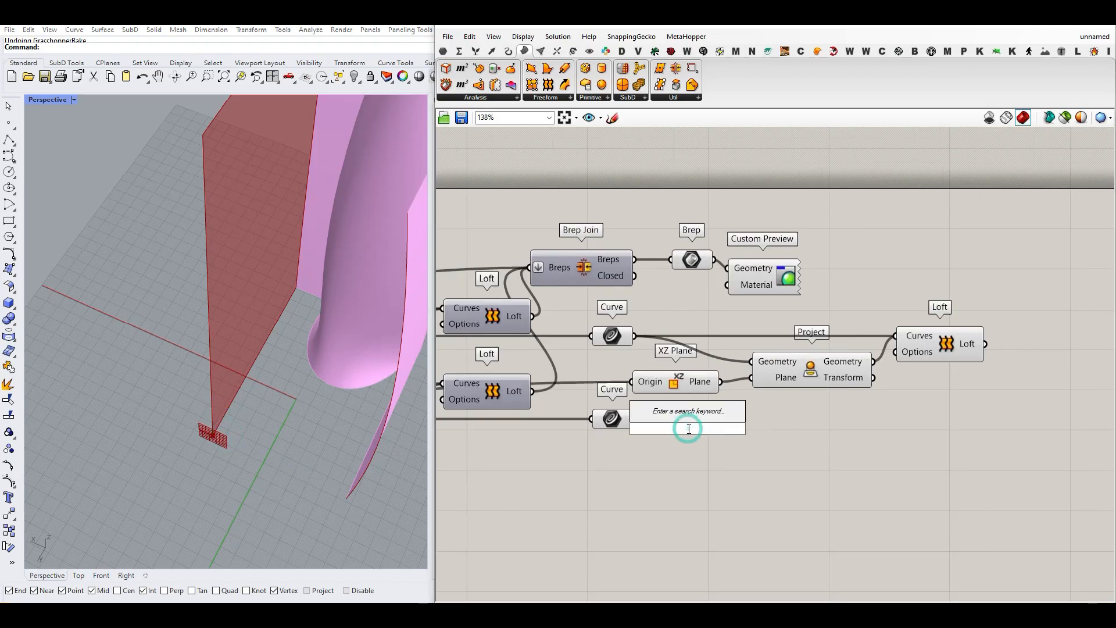
text(yz)
key(Return)
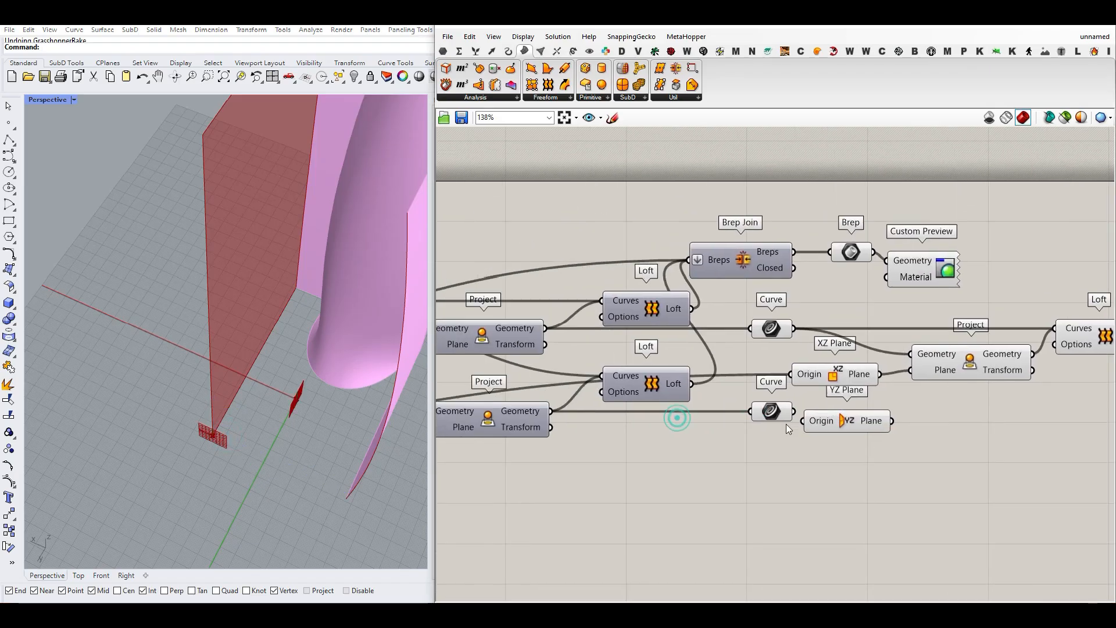
scroll(647, 413, down, 3)
right_drag(492, 432, 533, 429)
drag(511, 436, 620, 477)
Add a second Project component fed by the lower Curve parameter and the YZ Plane.
scroll(514, 441, down, 6)
scroll(837, 444, up, 4)
scroll(692, 448, up, 5)
click(741, 437)
double_click(743, 438)
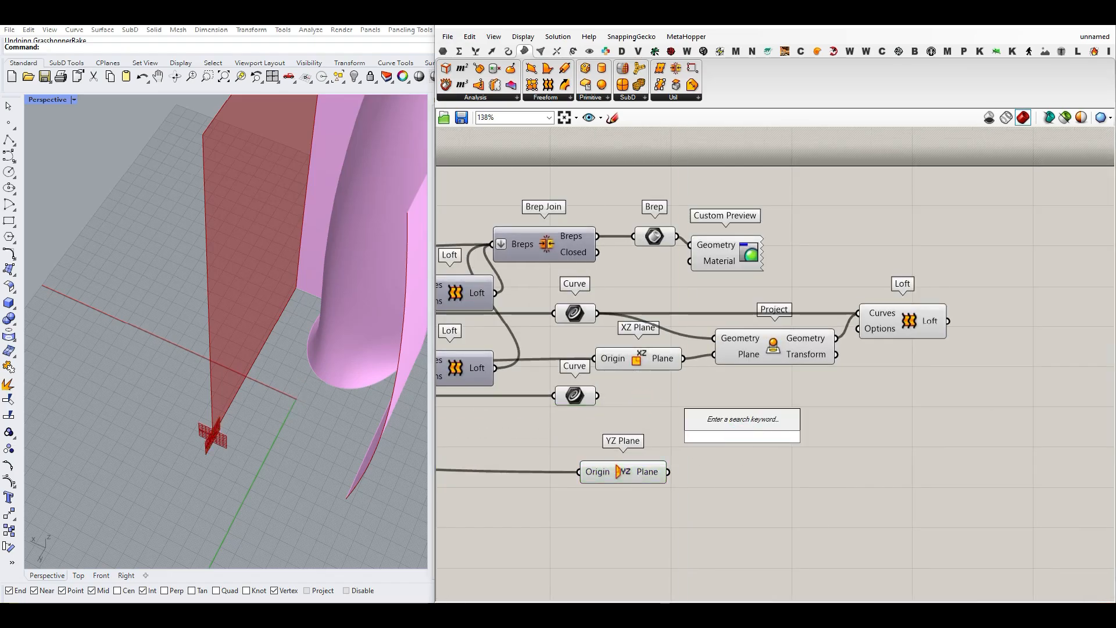
text(pro)
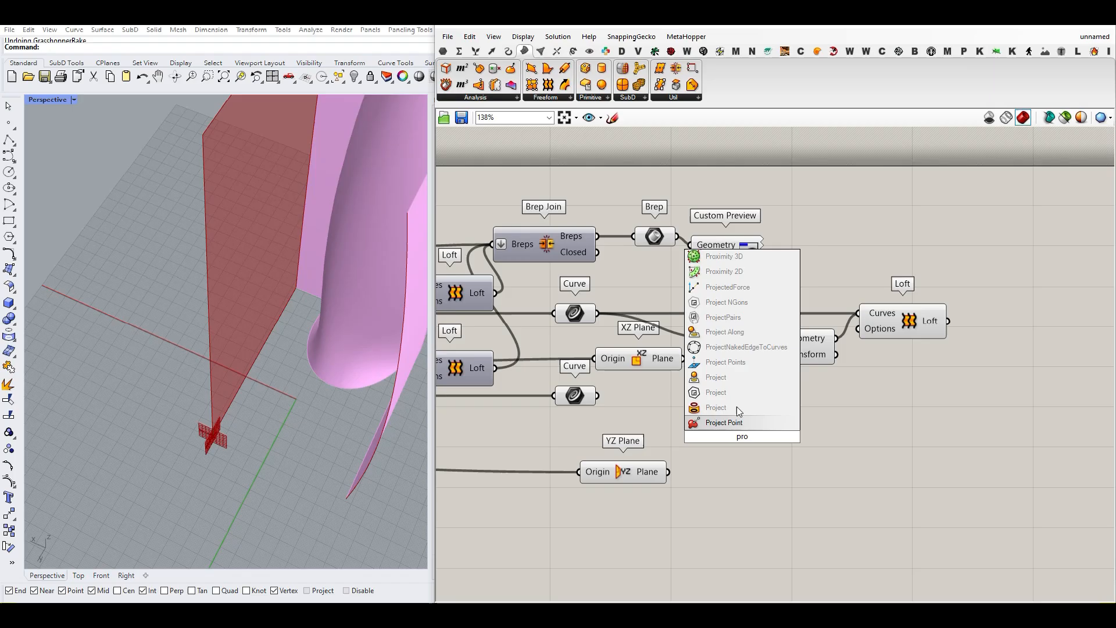
click(712, 378)
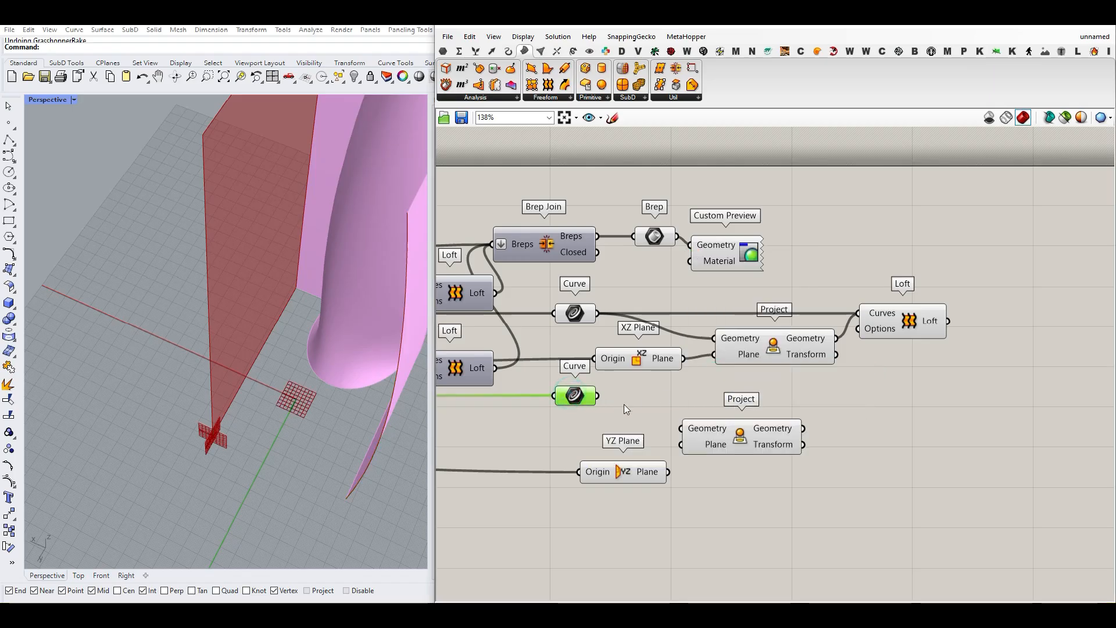
drag(598, 399, 785, 441)
click(720, 445)
drag(668, 471, 739, 444)
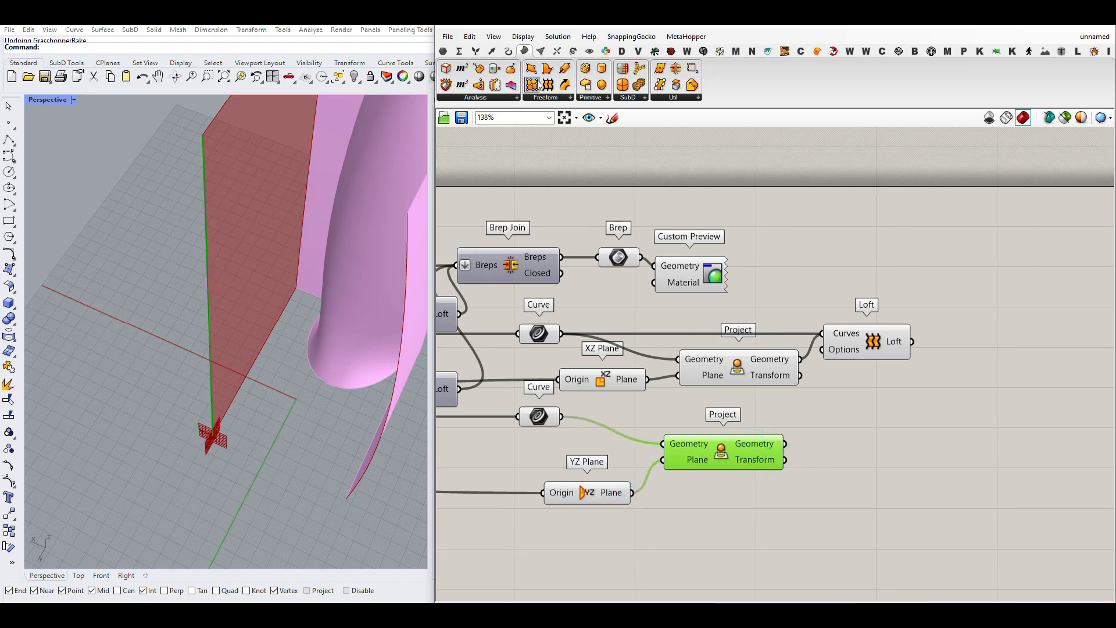
Add a Loft component between the lower Curve parameter and its projection onto the YZ plane.
drag(636, 427, 802, 424)
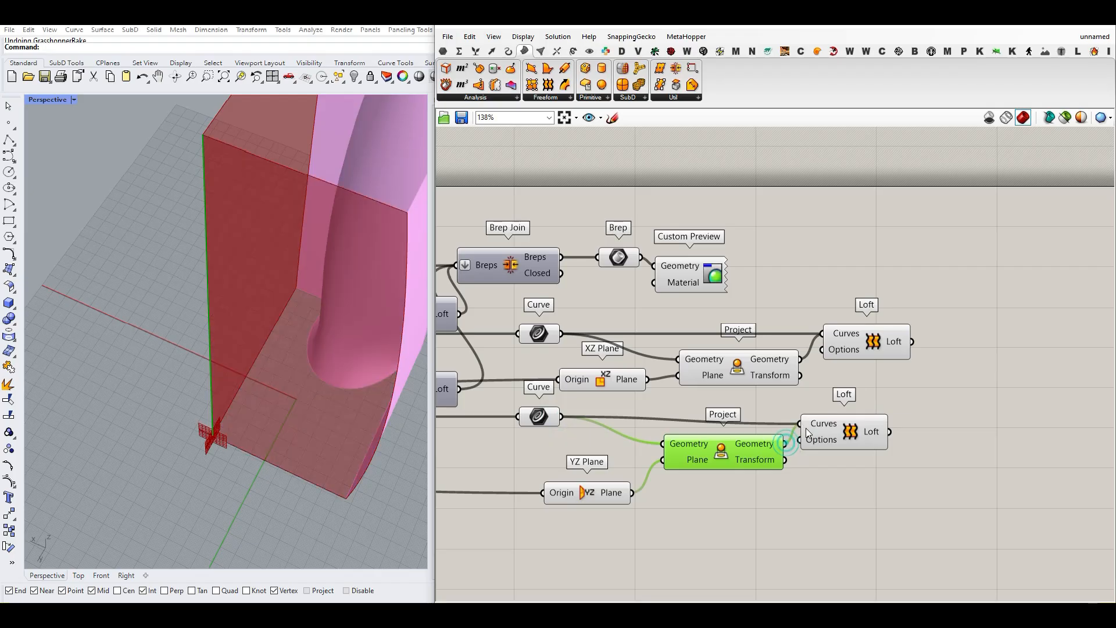
click(838, 434)
scroll(274, 343, down, 5)
right_drag(274, 343, 244, 347)
right_drag(107, 379, 221, 379)
Place another Brep Join component beyond the two new lofts.
right_drag(896, 427, 781, 421)
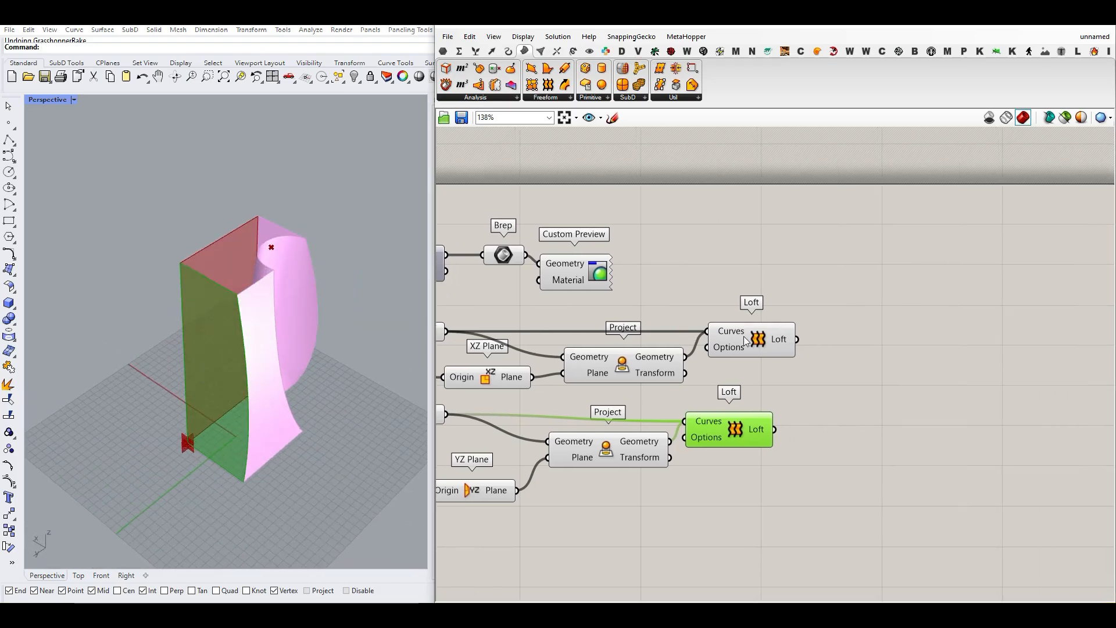
click(678, 70)
click(867, 368)
right_drag(867, 368, 976, 360)
Delete the Brep parameter and Custom Preview after the original Brep Join, together with the newly placed Brep Join.
drag(708, 219, 590, 270)
key(Delete)
click(951, 357)
key(Delete)
Move the original Brep Join past the new lofts and add both Loft outputs to its Breps input.
drag(506, 256, 1052, 304)
right_drag(915, 328, 742, 358)
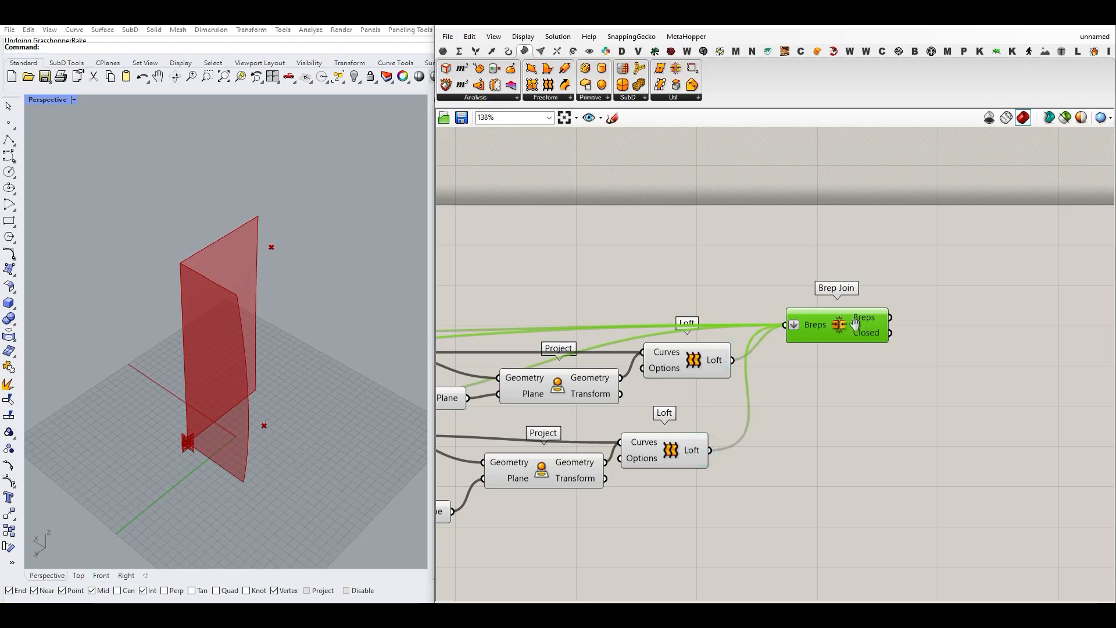
right_drag(854, 323, 767, 353)
Turn on the preview of the Brep Join and turn off the preview of all components upstream of it.
right_click(748, 344)
click(763, 370)
click(770, 389)
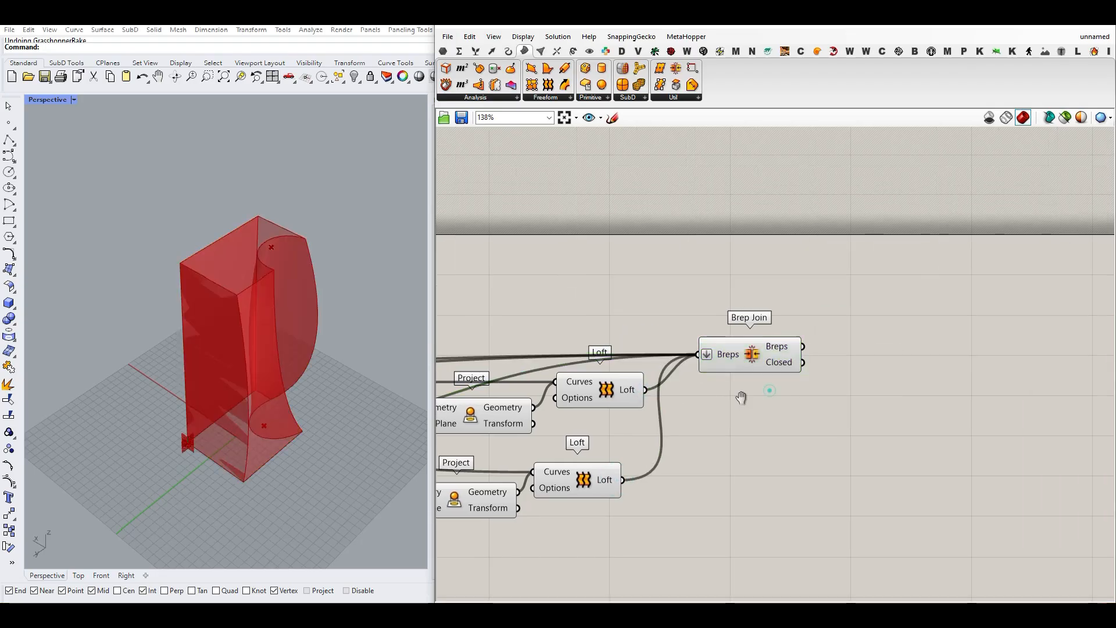
right_drag(740, 399, 814, 435)
scroll(819, 427, down, 7)
drag(808, 452, 650, 366)
right_click(689, 316)
click(732, 335)
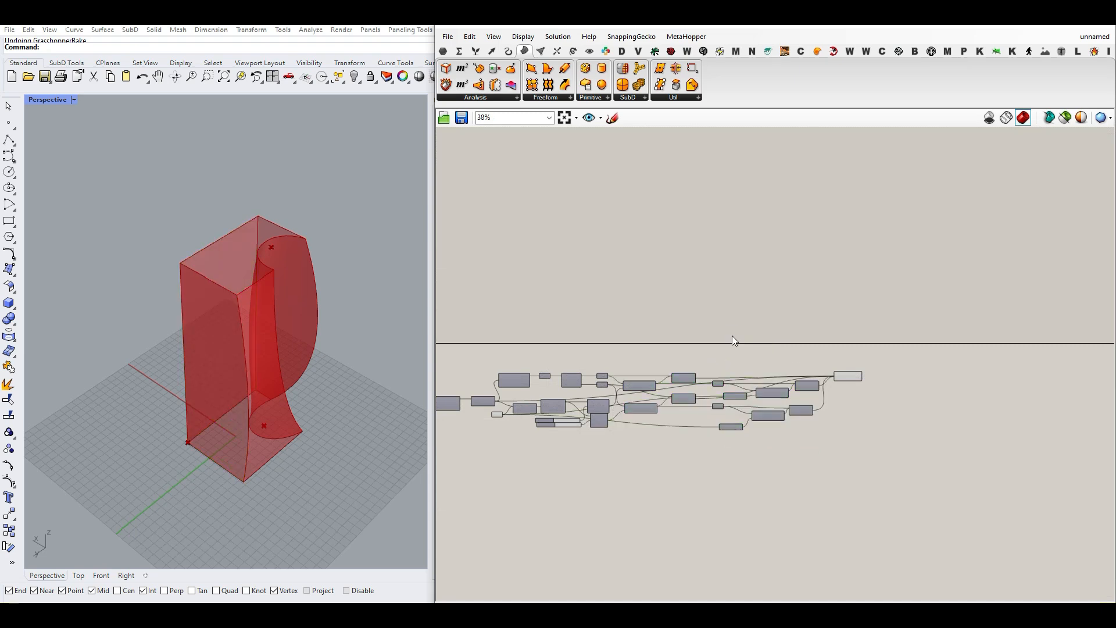
Add a Cap Holes component and connect the Brep Join's Breps output to it.
scroll(834, 412, up, 5)
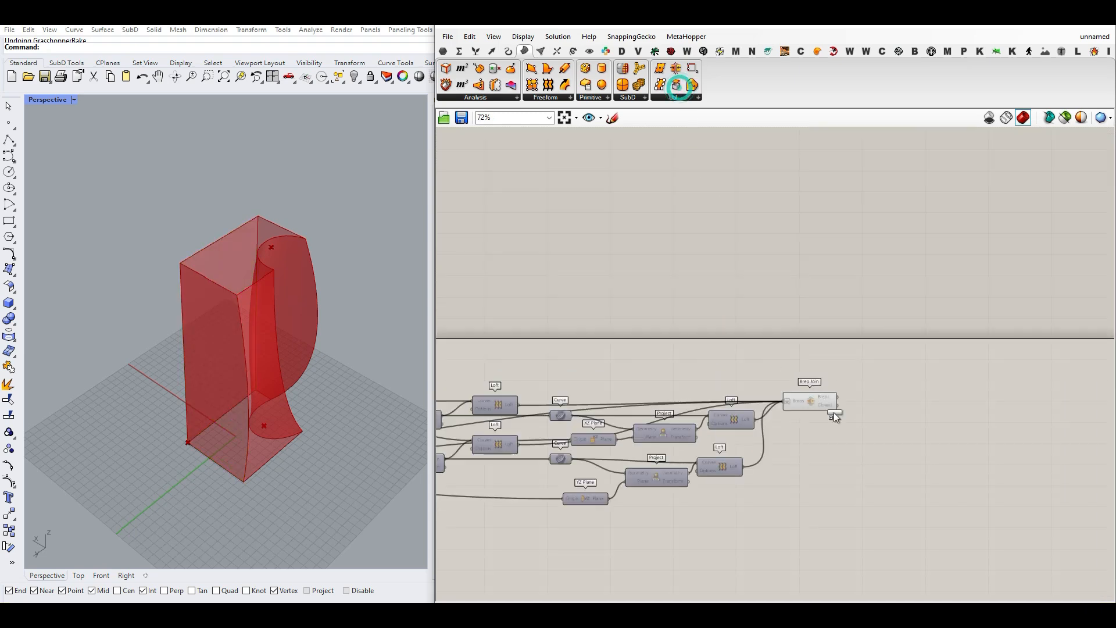
drag(802, 370, 821, 363)
click(865, 370)
click(674, 424)
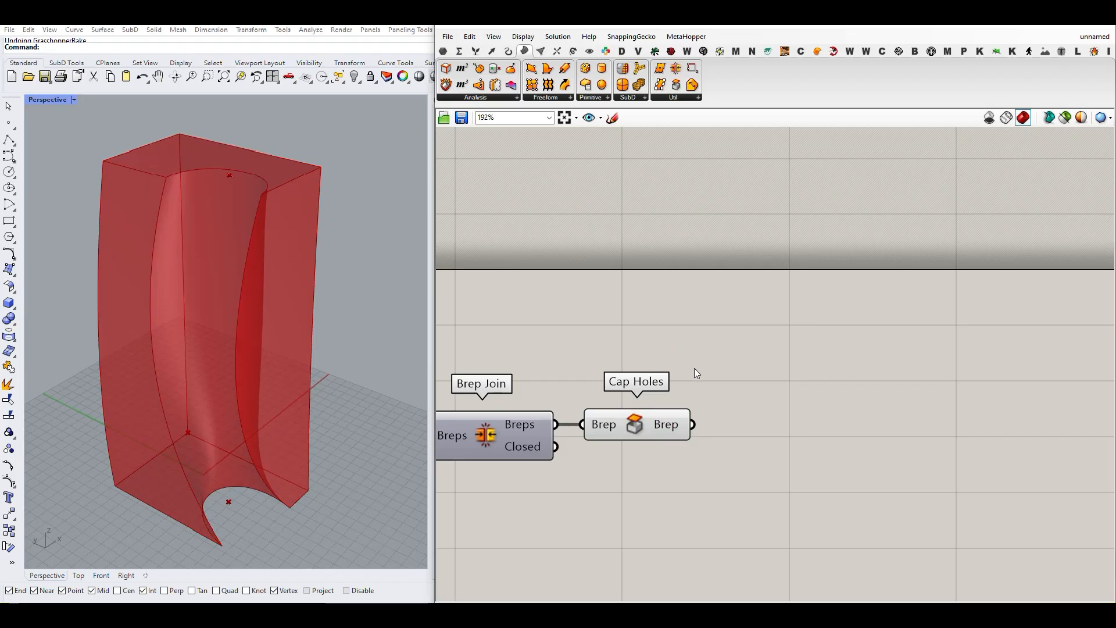
Add a Custom Preview component and connect the capped Brep to its Geometry input.
click(589, 52)
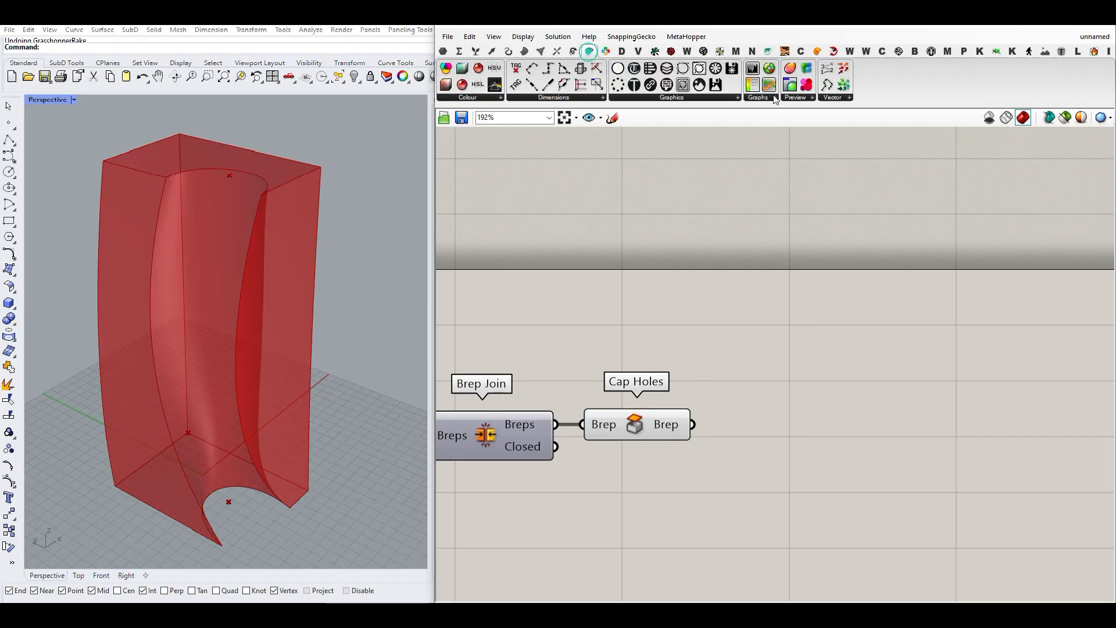
drag(791, 89, 784, 445)
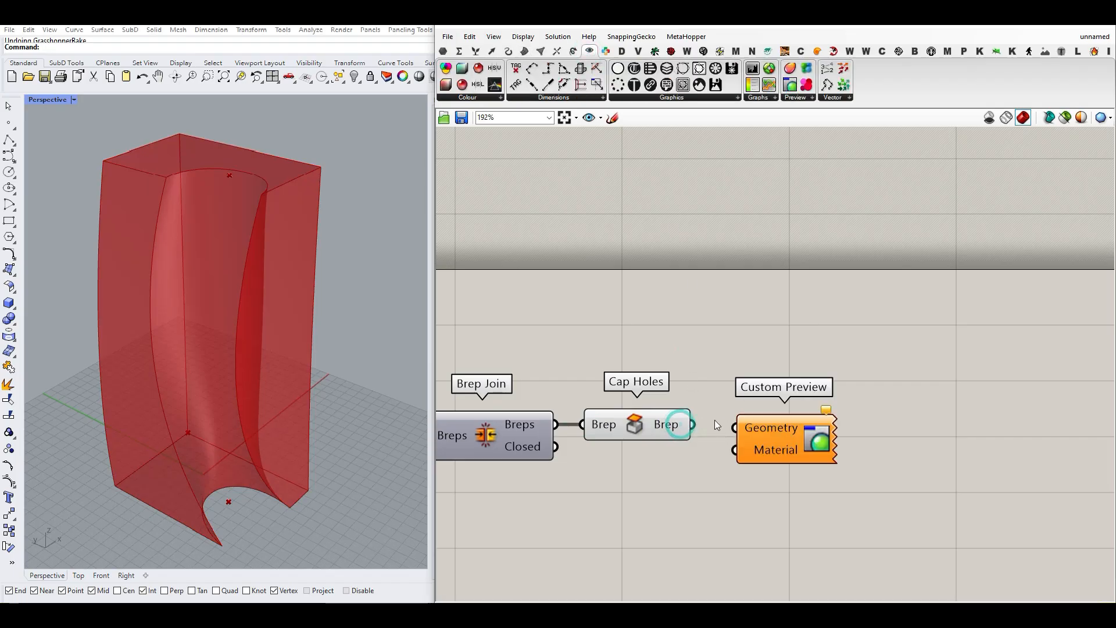
drag(717, 425, 737, 428)
right_drag(290, 433, 379, 430)
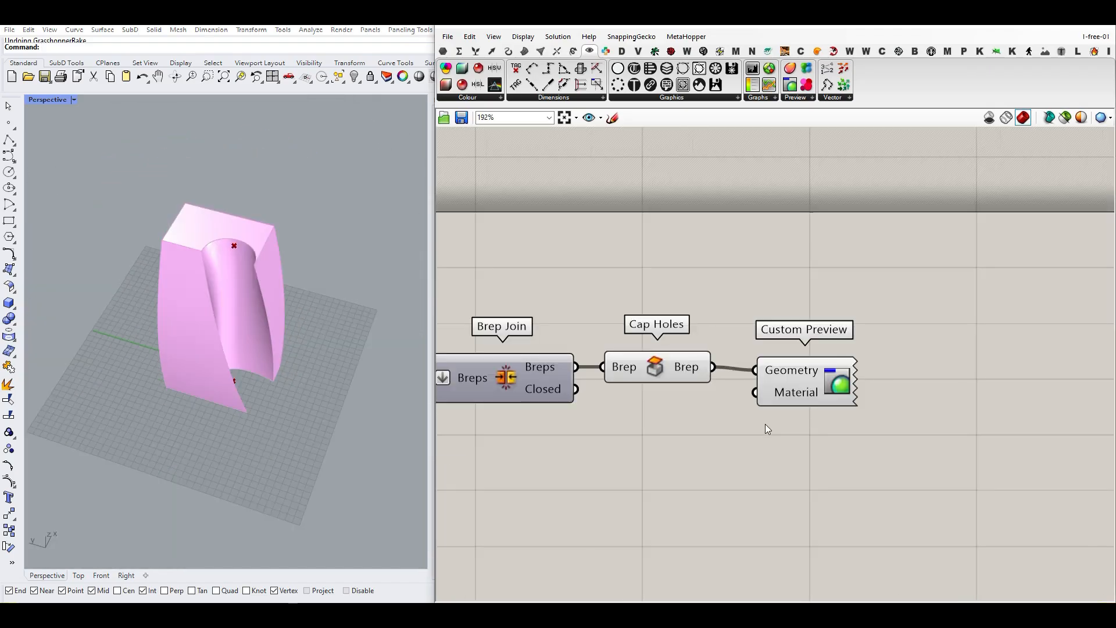
right_drag(188, 426, 308, 340)
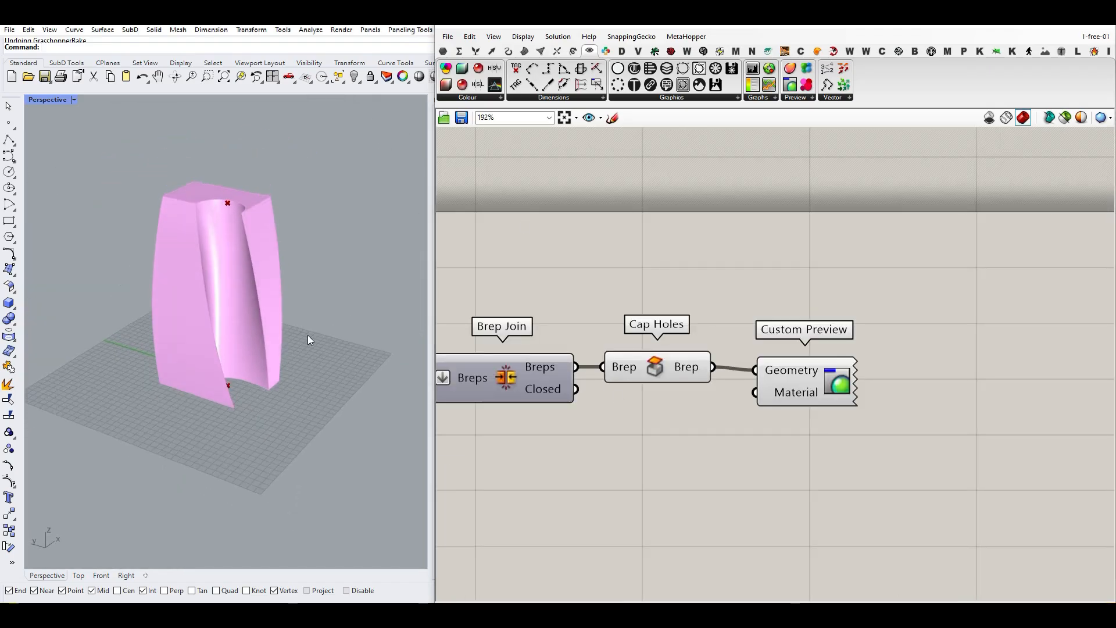
Add a Contour component below the Custom Preview and connect the capped Brep to its Shape input.
click(574, 52)
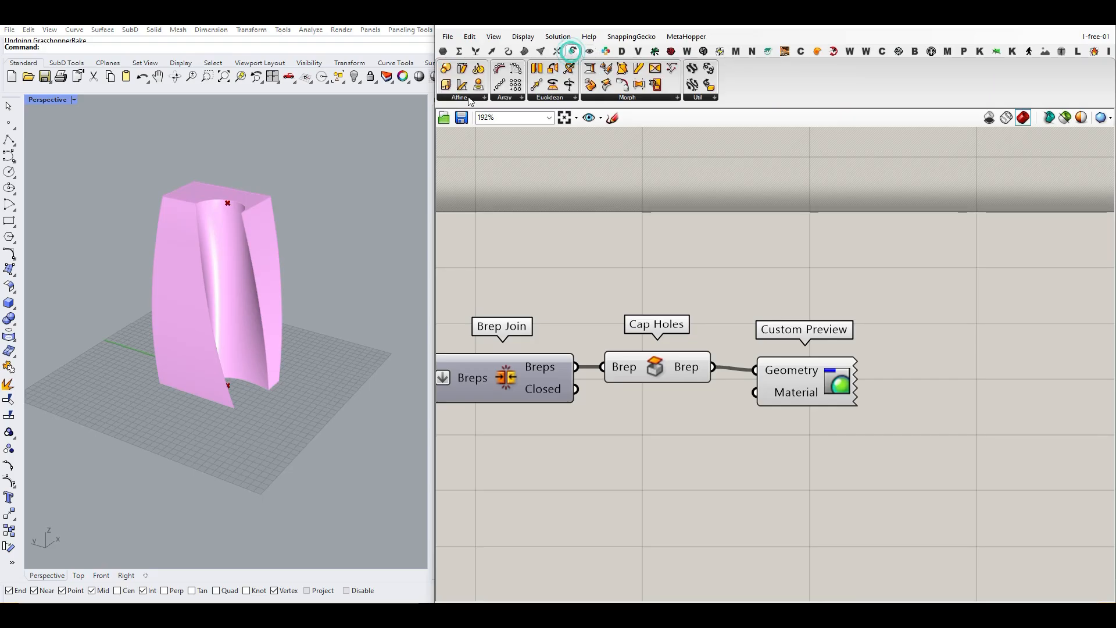
click(558, 51)
click(476, 97)
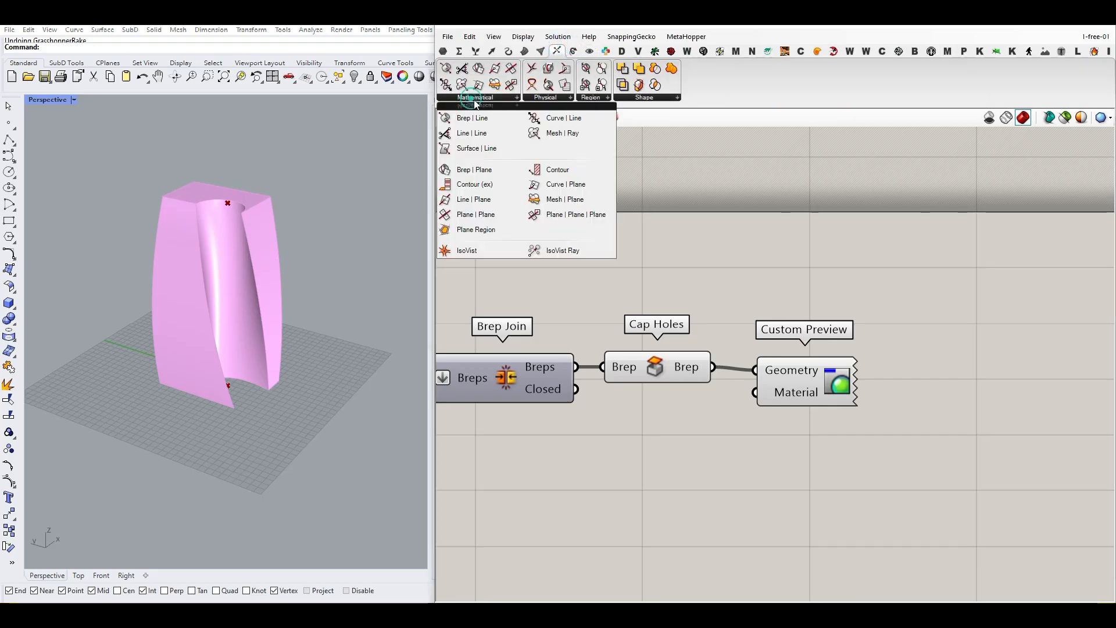
click(553, 168)
click(826, 499)
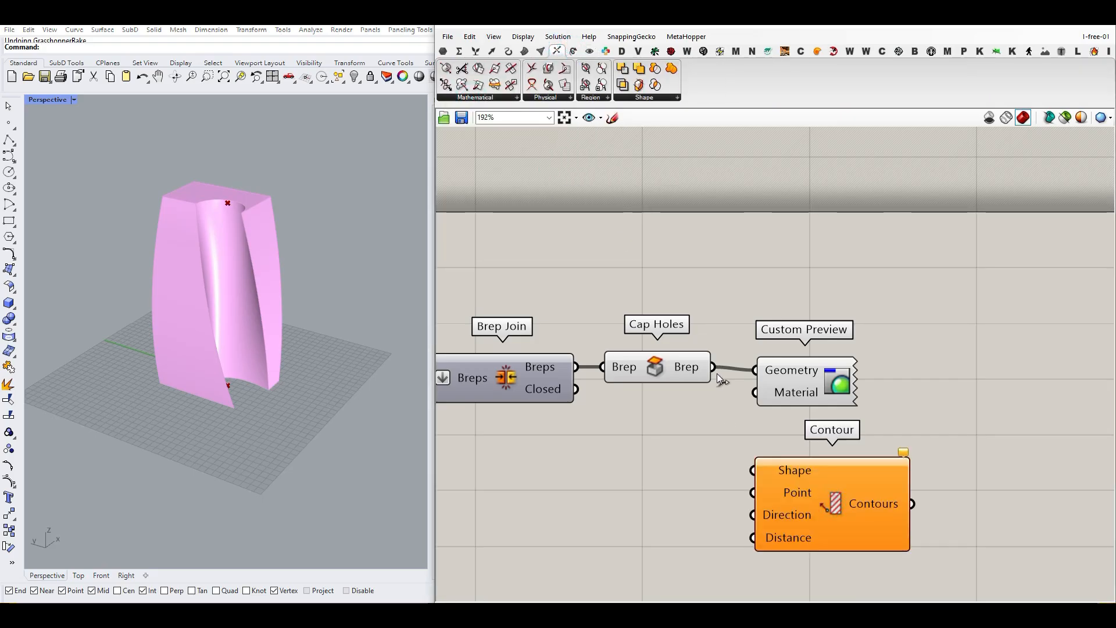
scroll(779, 477, down, 5)
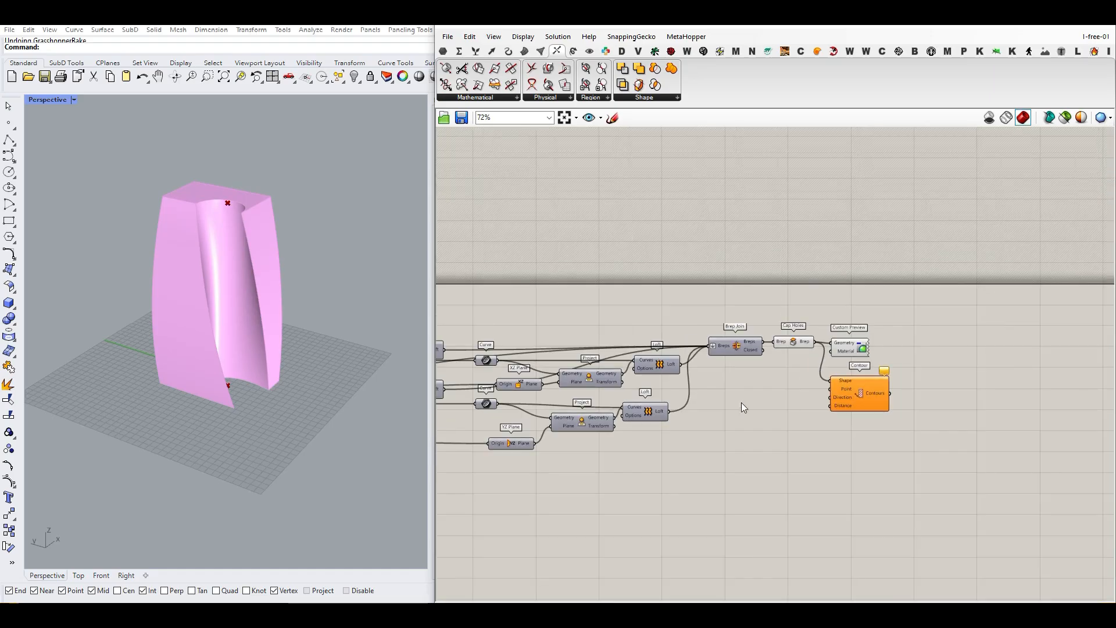
Connect the Point parameter near the Bounding Box to the Contour's Point input and check its location on the tower.
scroll(597, 408, down, 5)
drag(597, 407, 830, 363)
scroll(914, 415, up, 5)
right_drag(785, 386, 908, 398)
scroll(908, 398, down, 5)
scroll(563, 400, up, 4)
click(609, 400)
right_drag(303, 362, 331, 428)
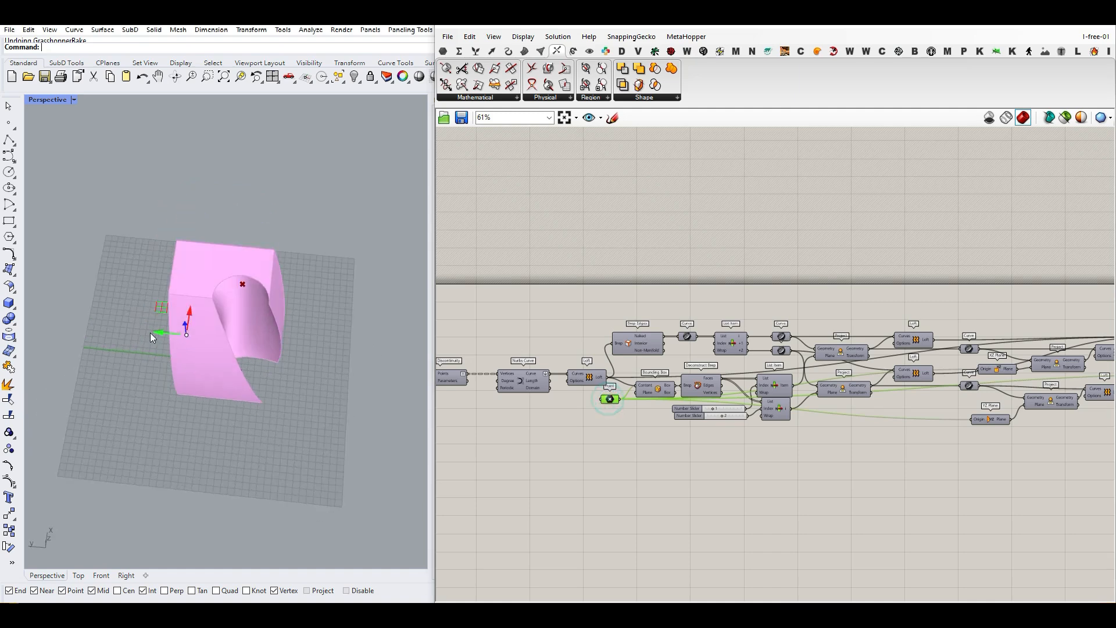
scroll(150, 332, up, 4)
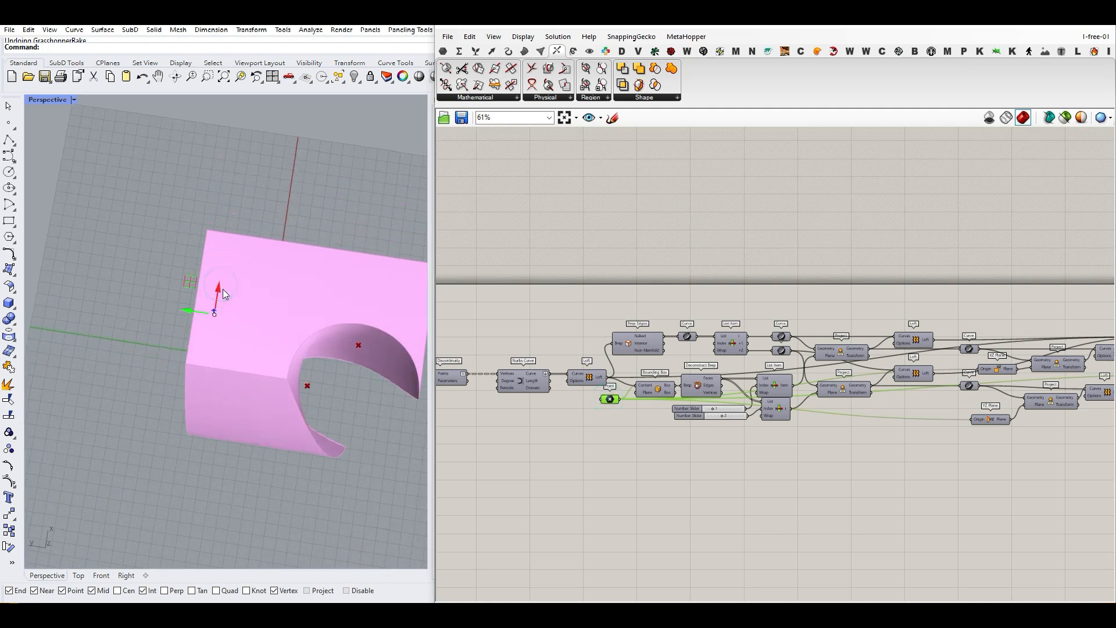
right_drag(175, 317, 249, 286)
right_drag(907, 397, 698, 383)
right_drag(1004, 382, 802, 376)
scroll(878, 371, up, 7)
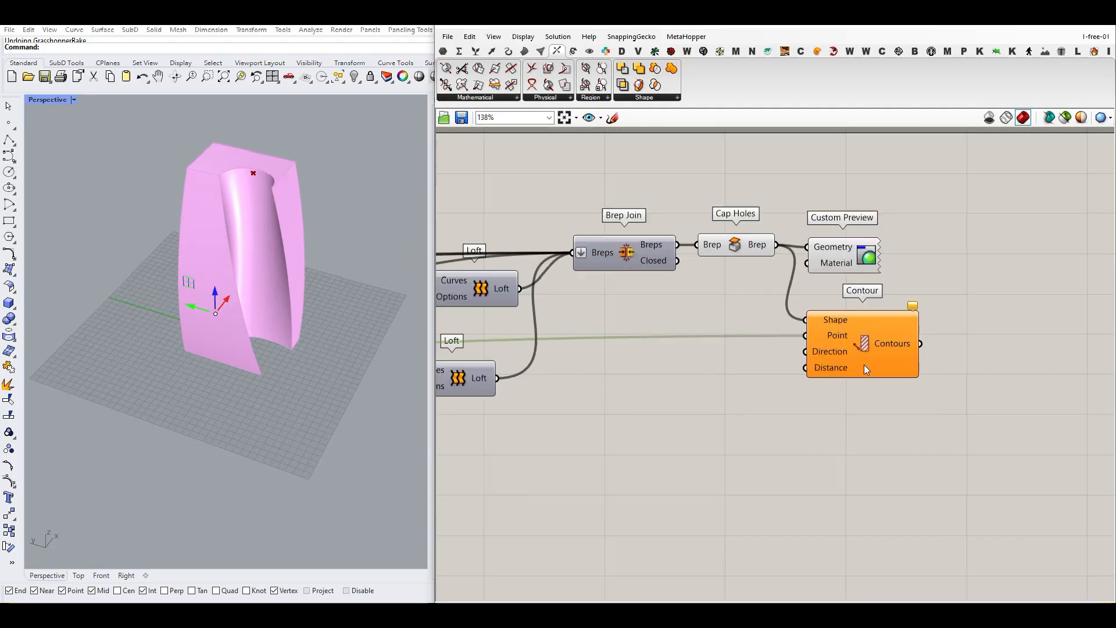
Add a Unit Z component and connect its Unit vector output to the Contour's Direction input.
click(862, 360)
double_click(651, 385)
text(z)
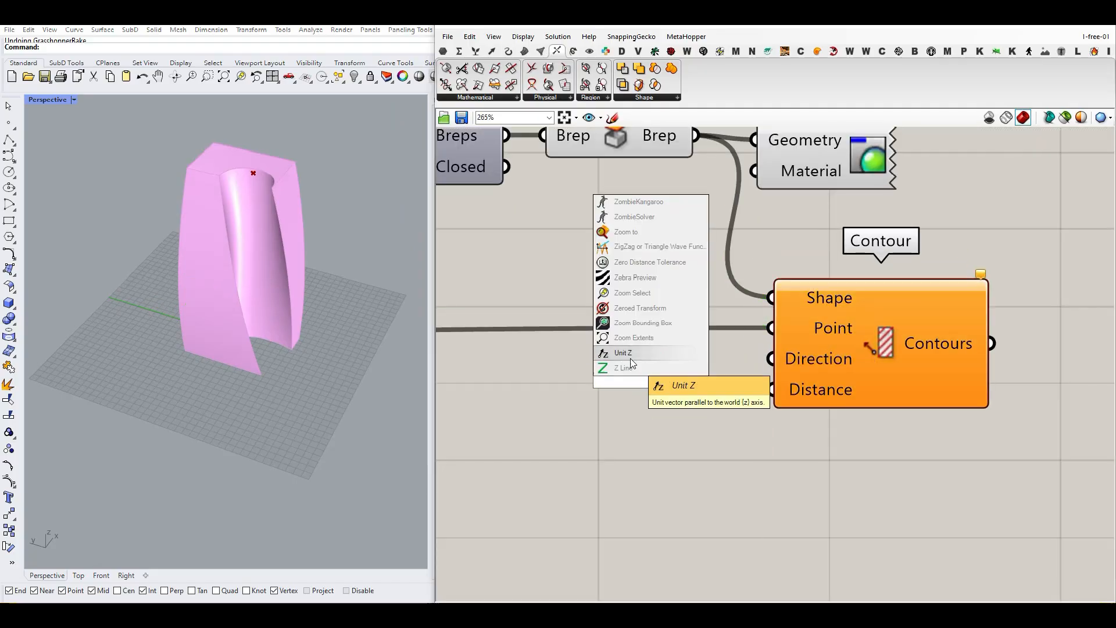
click(629, 356)
drag(739, 399, 703, 388)
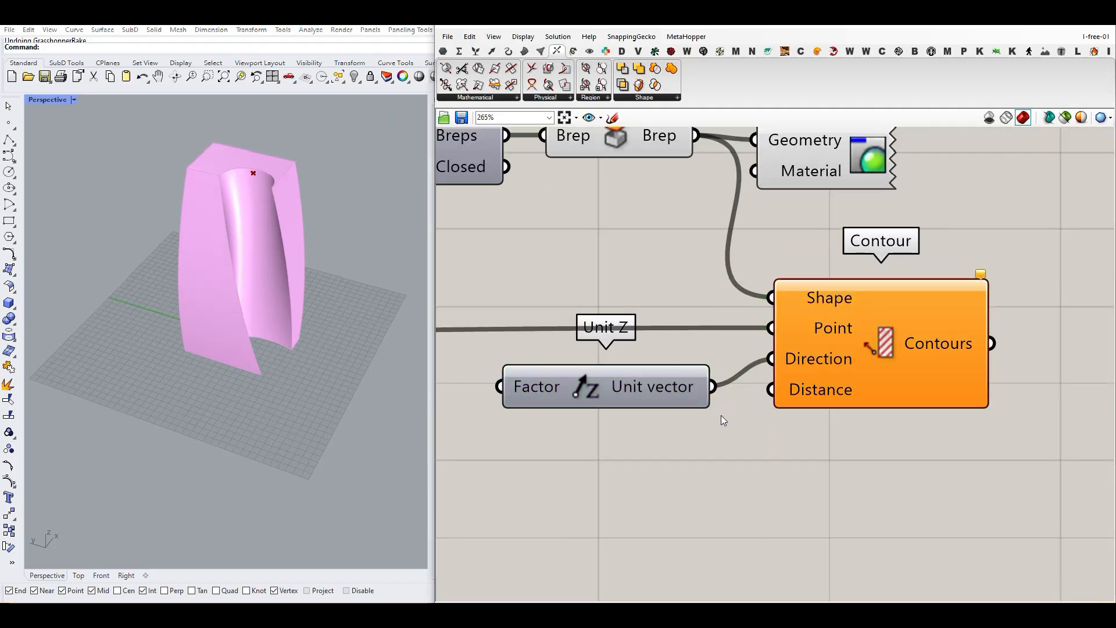
Add a Number parameter fed by the vertical PolyLine's output and place it below the Unit Z component.
scroll(721, 415, down, 3)
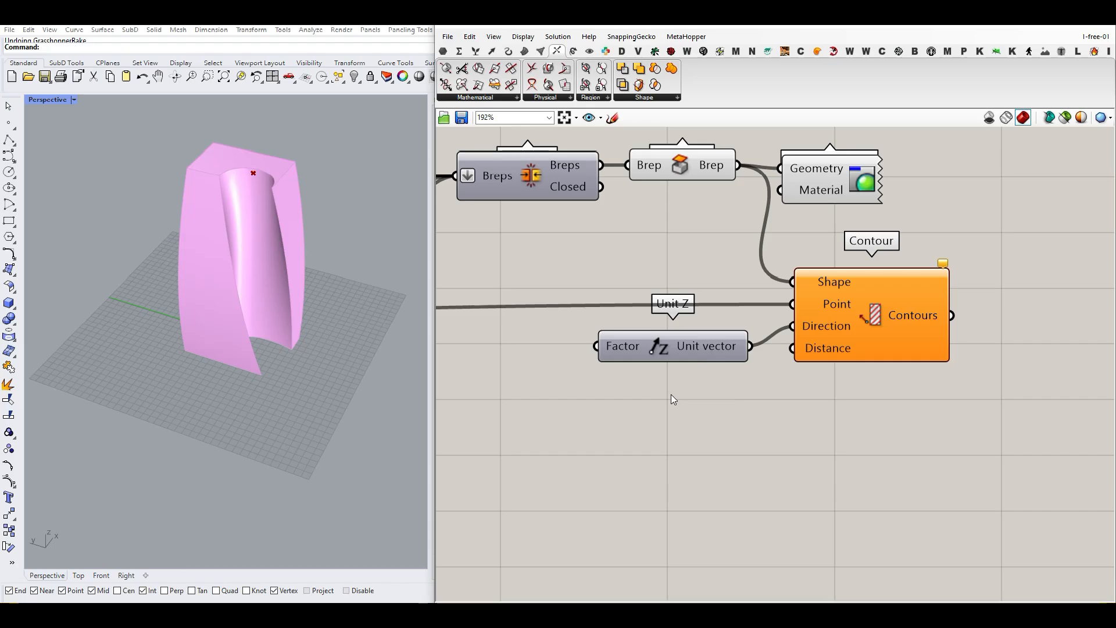
scroll(671, 395, down, 6)
right_drag(671, 395, 785, 364)
scroll(785, 364, down, 3)
right_drag(498, 359, 673, 357)
right_drag(457, 338, 641, 344)
scroll(642, 344, up, 5)
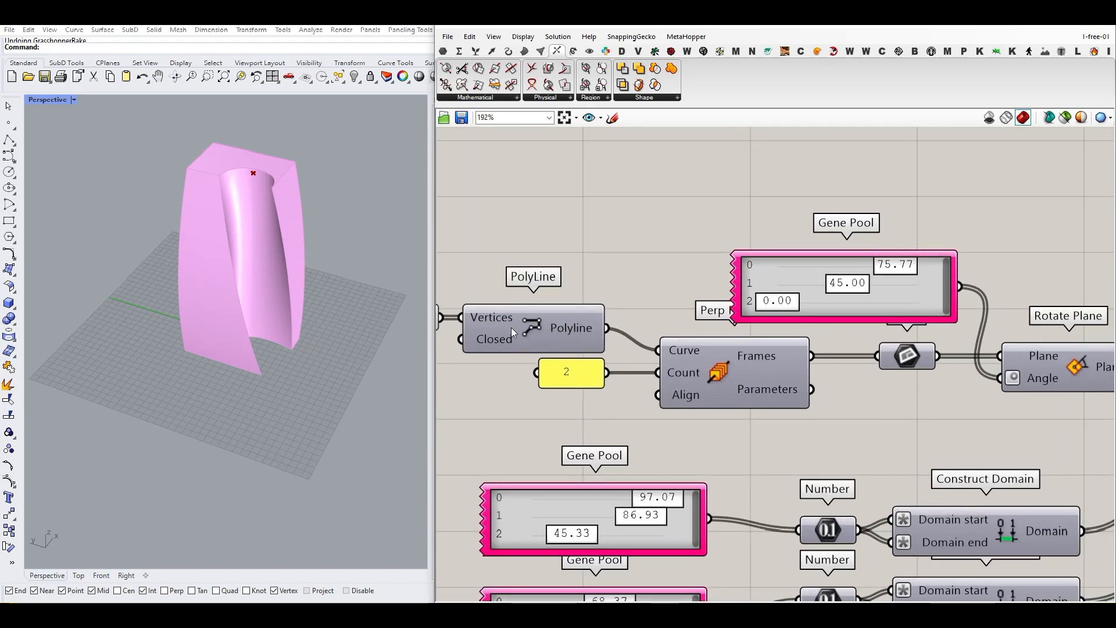
click(538, 339)
right_drag(312, 312, 260, 294)
click(444, 51)
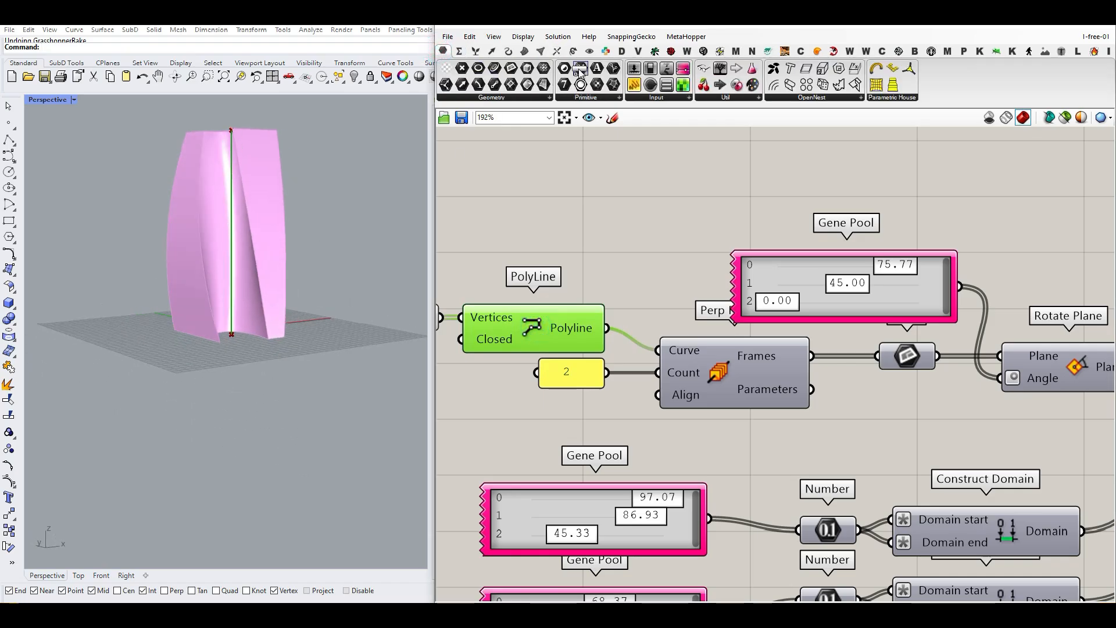
drag(580, 68, 638, 259)
scroll(503, 267, down, 10)
drag(504, 261, 627, 260)
scroll(776, 294, up, 8)
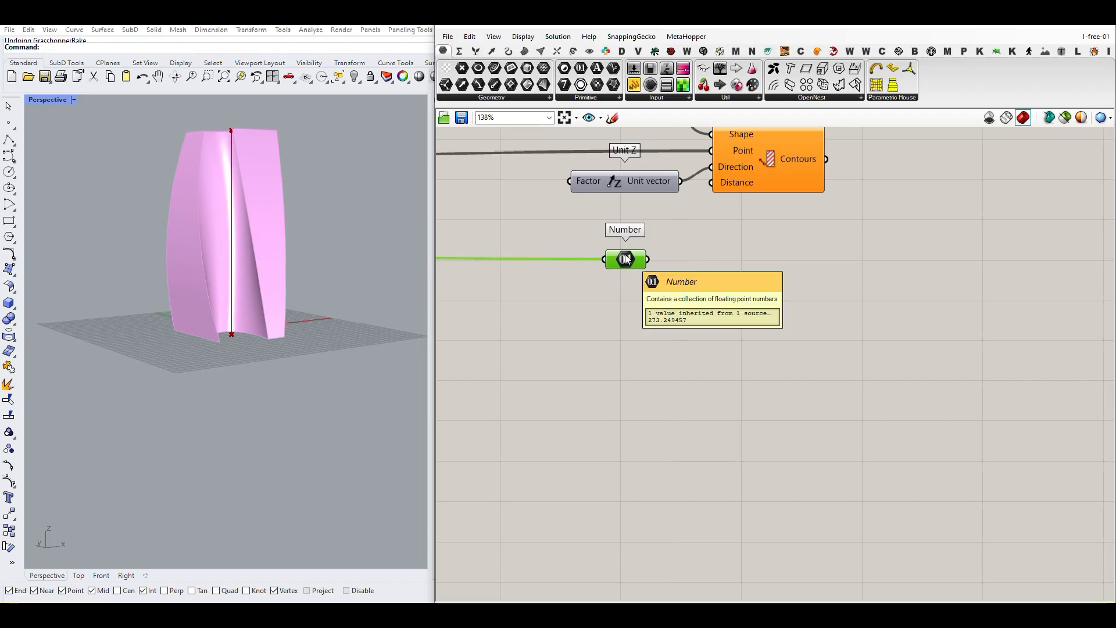
Divide the Number by a new slider starting at 3 and set to 8, feeding the Division's result to the Contour's Distance input.
click(461, 51)
drag(647, 253, 737, 251)
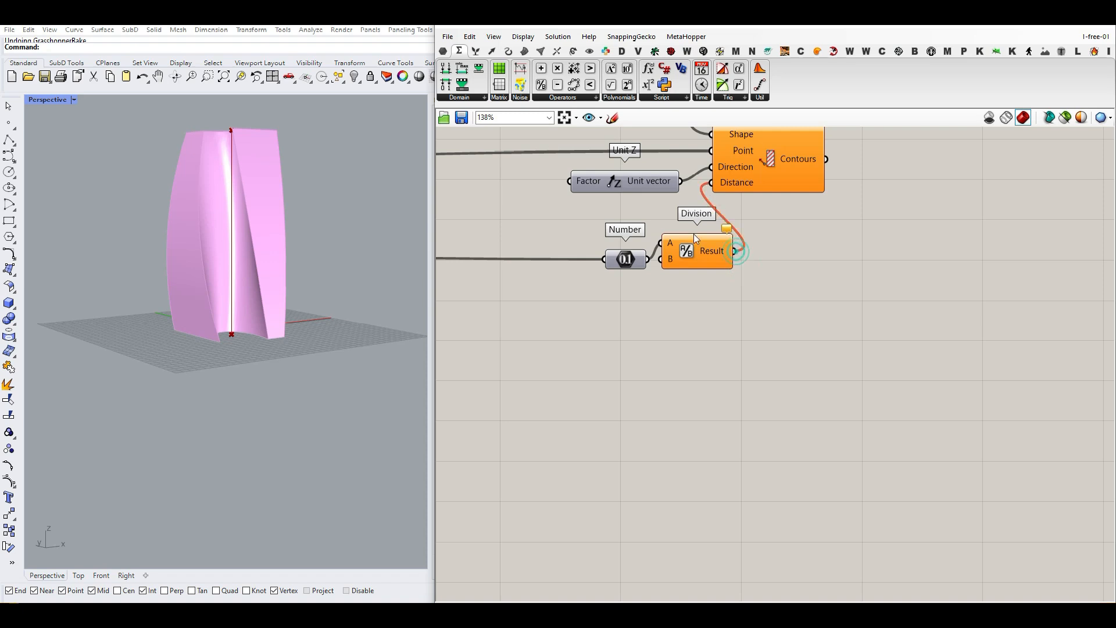
double_click(597, 302)
text(3.)
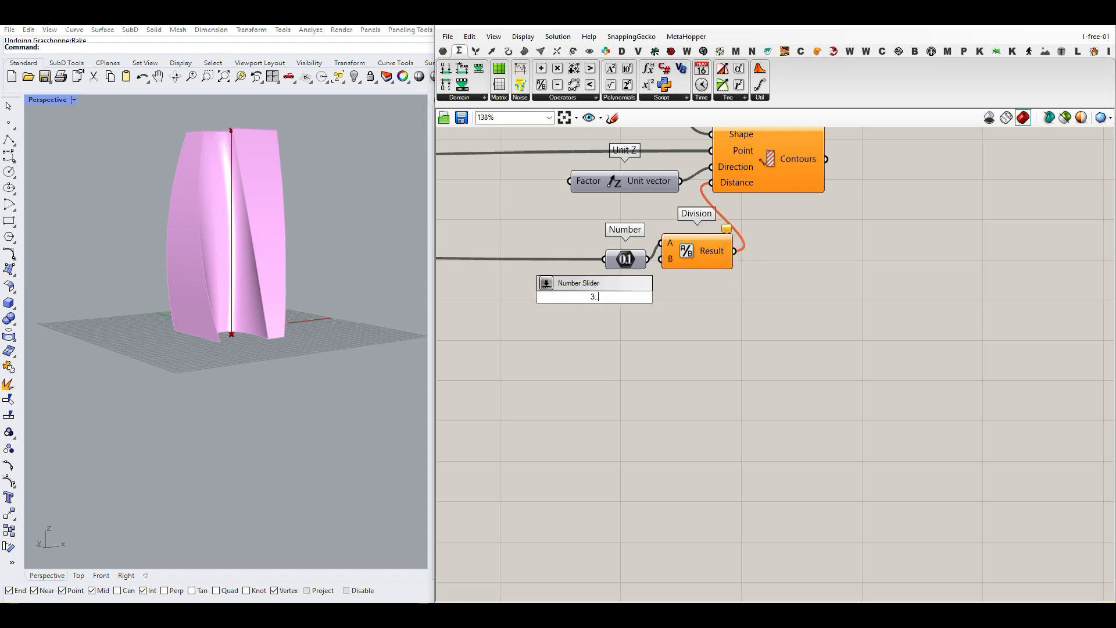
key(Return)
scroll(597, 302, up, 3)
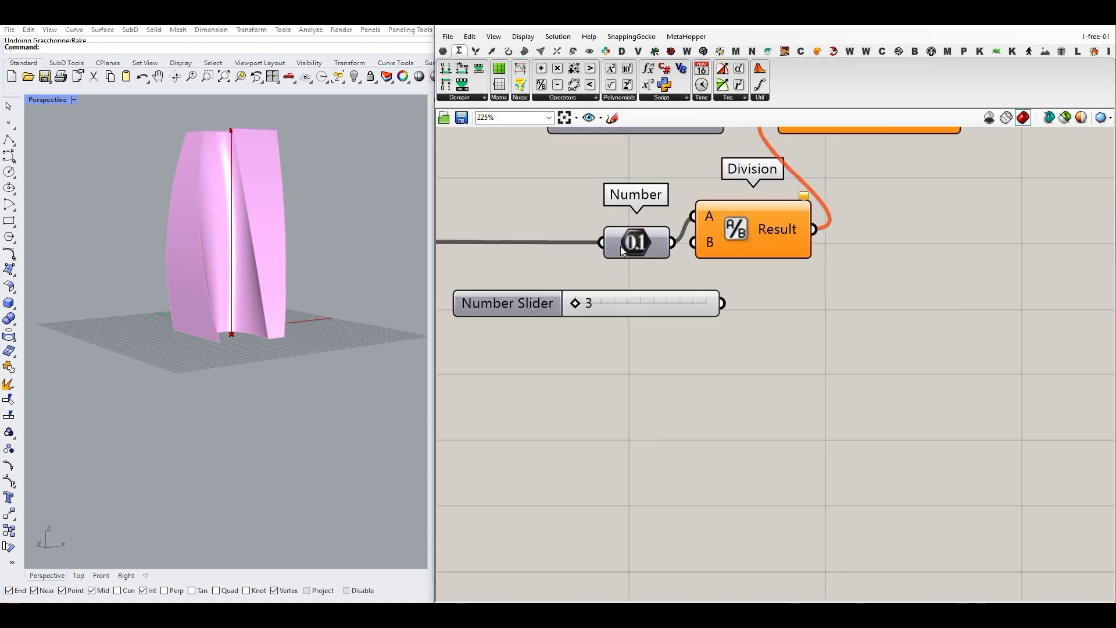
drag(631, 239, 552, 216)
drag(687, 307, 567, 293)
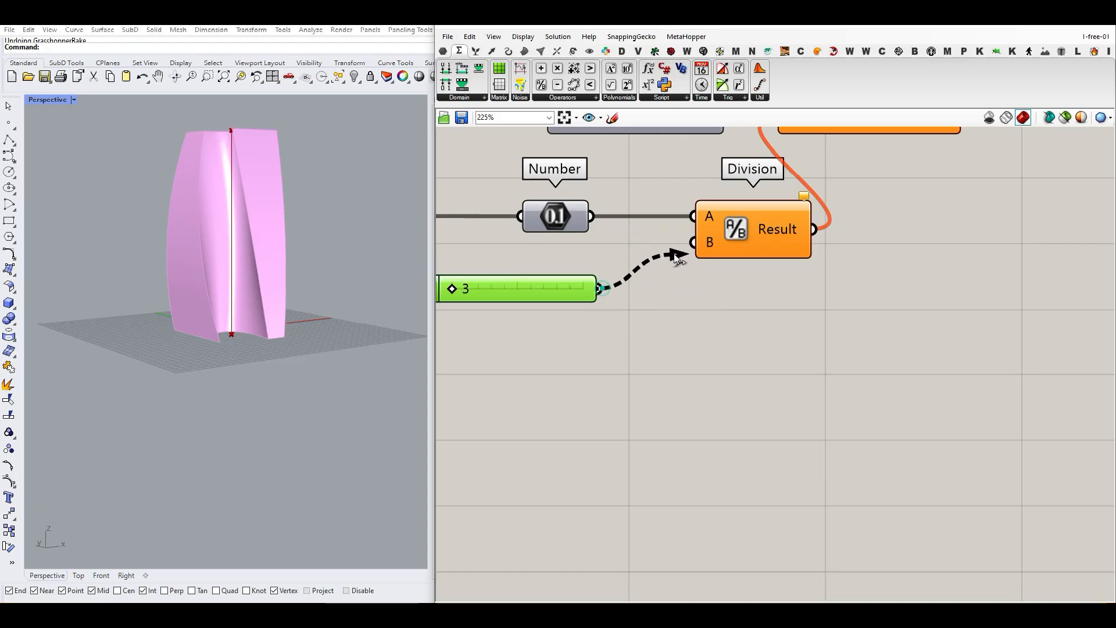
drag(677, 256, 691, 243)
drag(453, 287, 492, 290)
Add an expression to the Contour's Distance input that subtracts a small offset from x.
right_drag(772, 223, 658, 354)
click(768, 194)
right_drag(291, 201, 286, 247)
scroll(204, 168, up, 5)
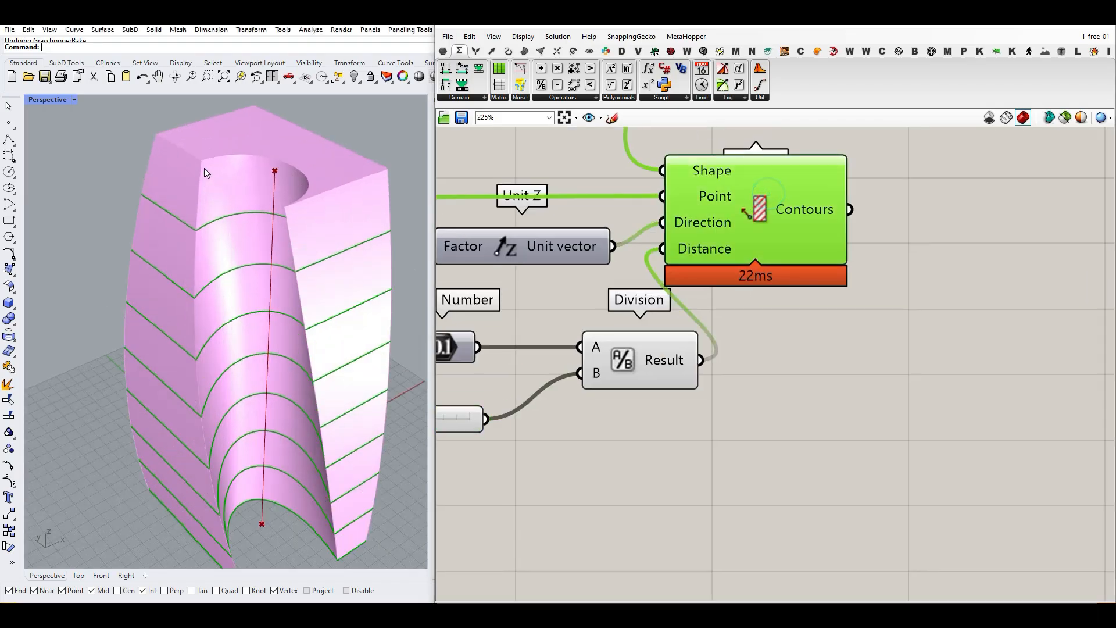
scroll(721, 256, up, 5)
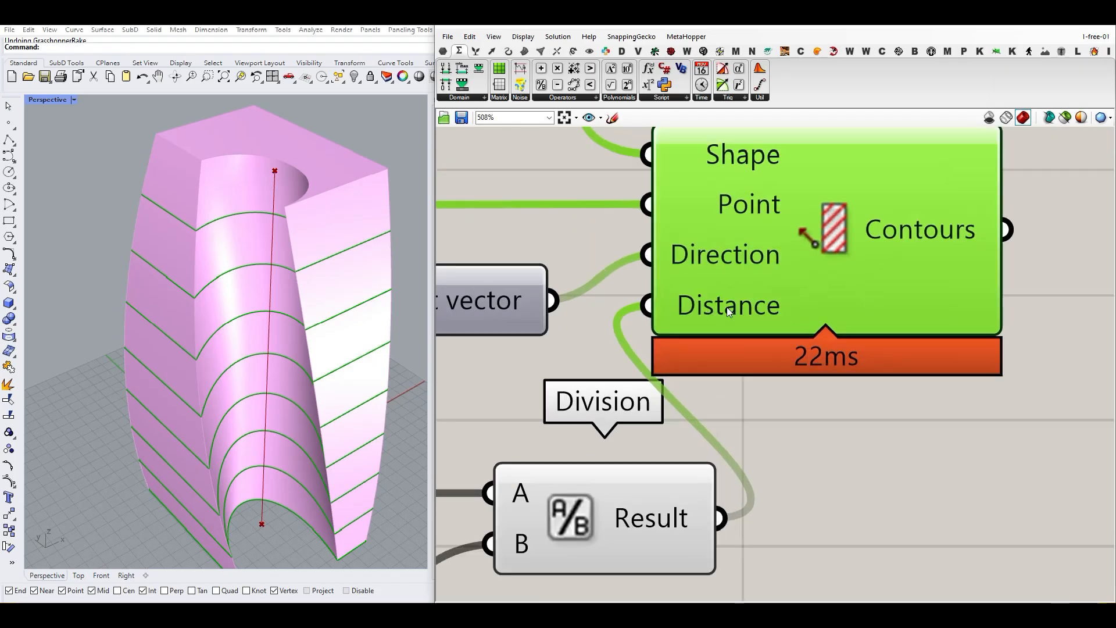
right_click(728, 310)
mouse_move(814, 425)
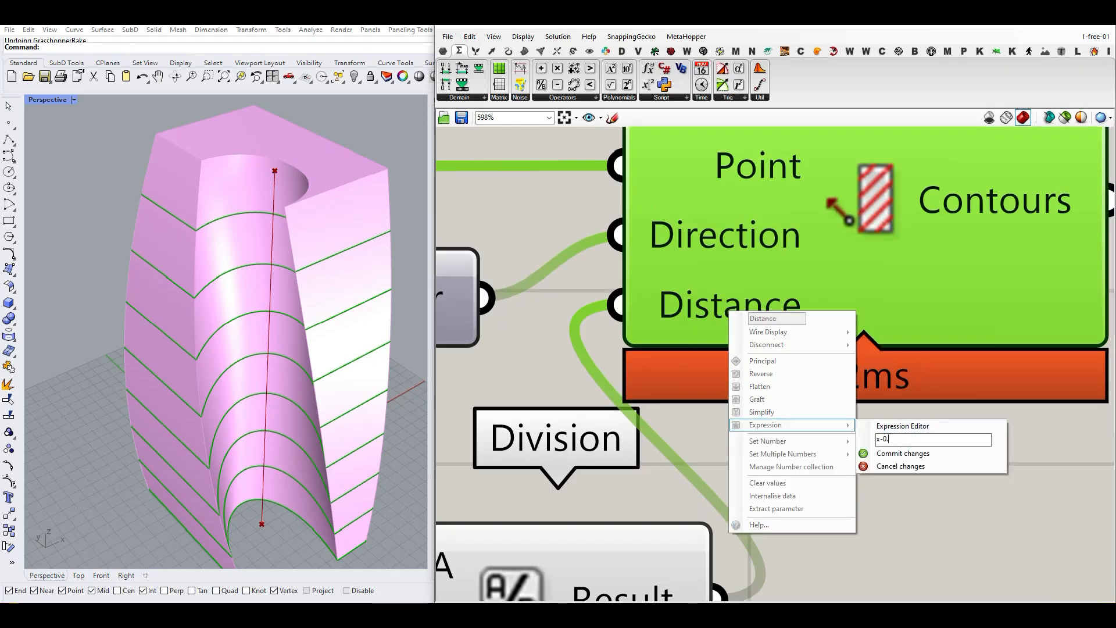
click(904, 454)
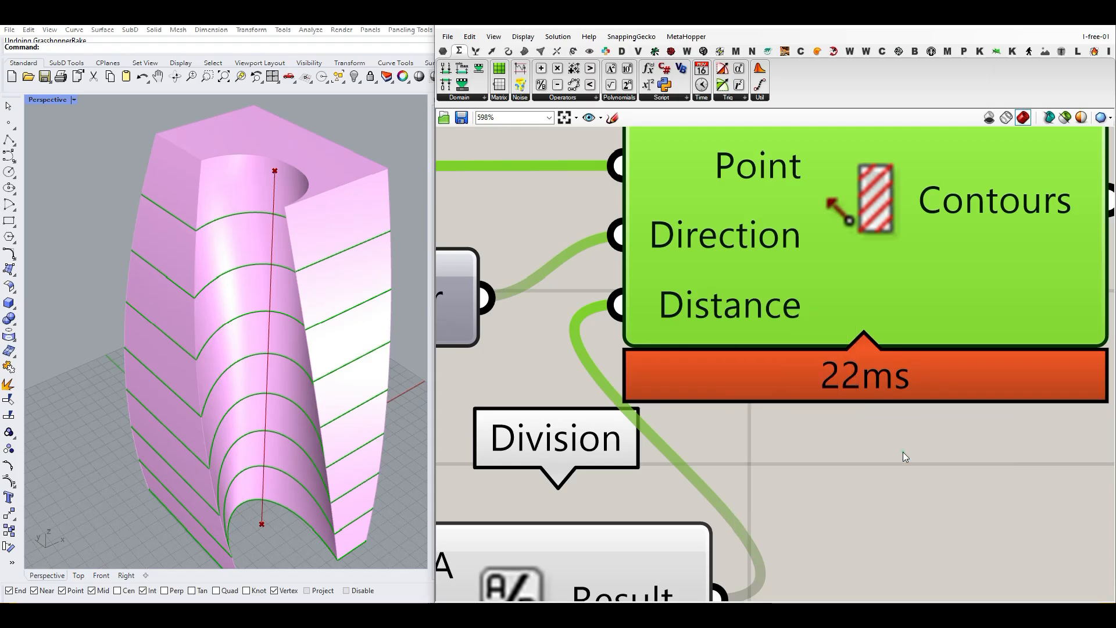
Increase the divisor slider feeding the Division component to produce more contours along the tower.
right_drag(395, 343, 13, 305)
scroll(170, 311, down, 6)
right_drag(188, 317, 246, 370)
right_drag(499, 392, 486, 345)
scroll(486, 344, down, 5)
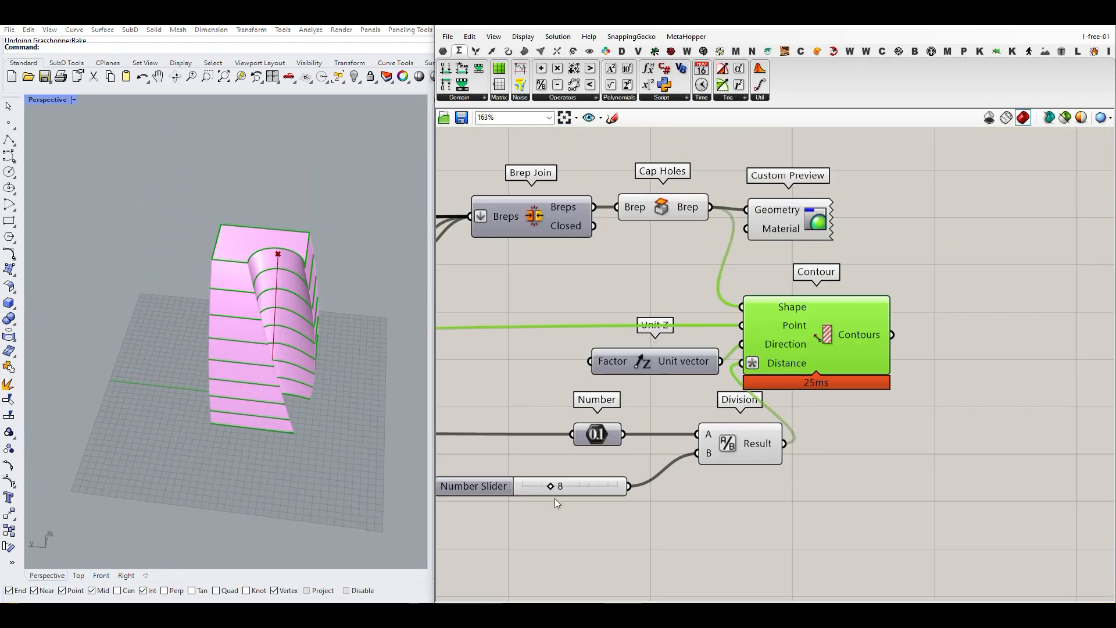
scroll(554, 476, up, 3)
drag(553, 476, 580, 475)
right_drag(273, 291, 337, 294)
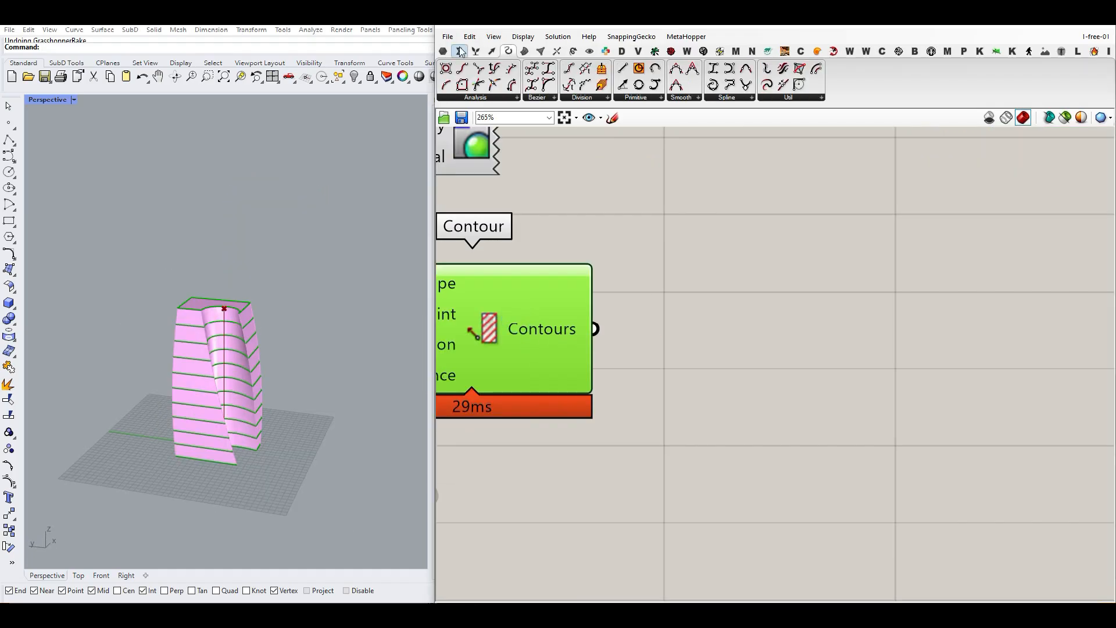
Add a Surface parameter after the Contour and connect the Contours output to it.
click(443, 52)
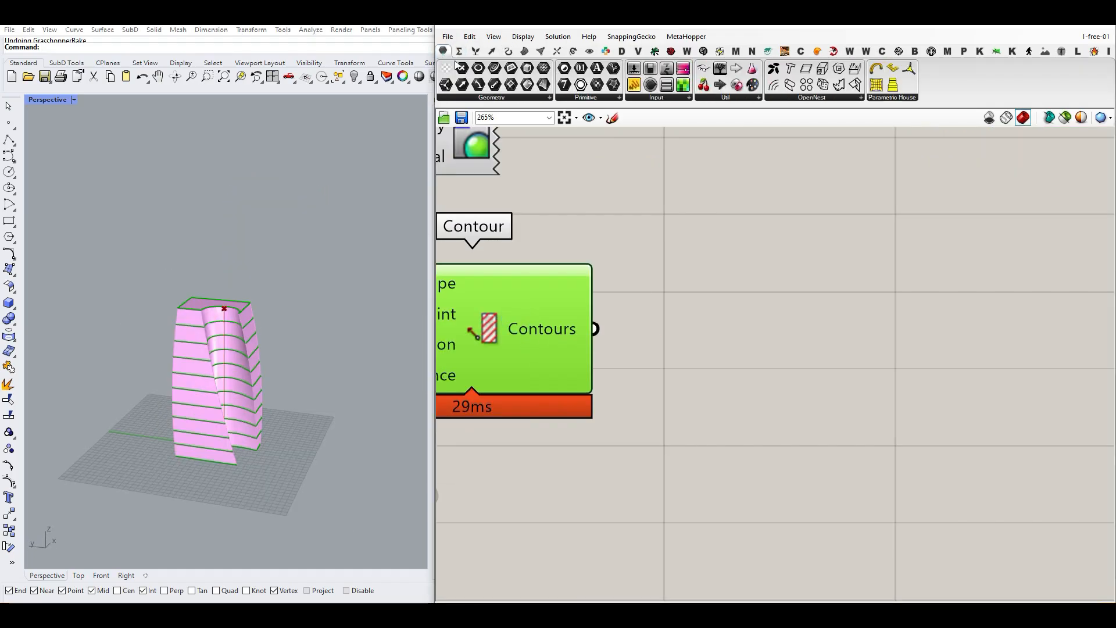
drag(546, 87, 659, 278)
drag(594, 328, 686, 344)
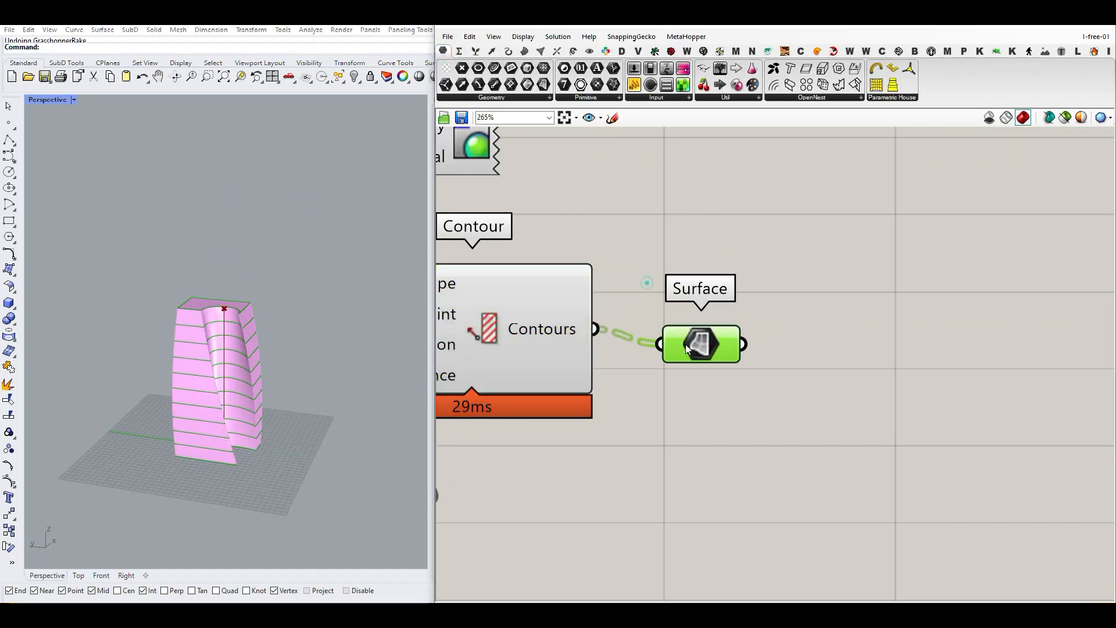
Turn off the preview of the capping, preview and contouring components, leaving the floor Surface parameter shown.
right_drag(685, 344, 804, 341)
scroll(805, 342, down, 5)
drag(811, 429, 599, 314)
right_click(688, 263)
click(756, 285)
scroll(249, 347, up, 3)
right_drag(248, 348, 266, 370)
scroll(786, 362, up, 4)
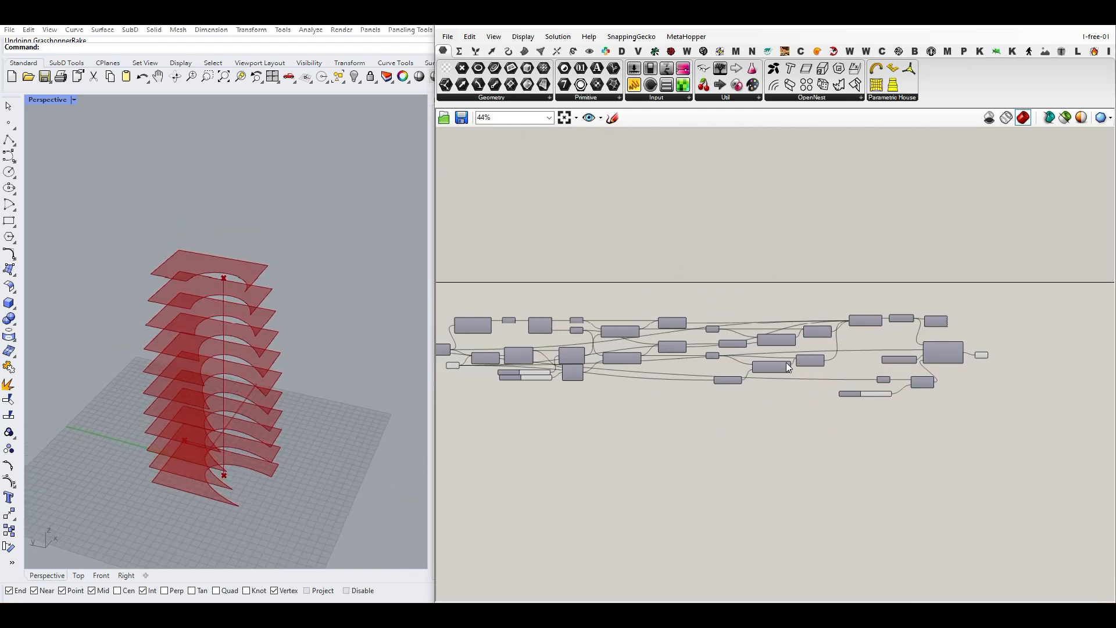
Turn on the preview of the Loft that follows the Nurbs Curve, showing the curved facade with the floors.
right_drag(575, 355, 772, 357)
right_drag(568, 323, 806, 322)
right_click(656, 353)
click(681, 360)
right_drag(326, 373, 181, 354)
scroll(181, 355, up, 5)
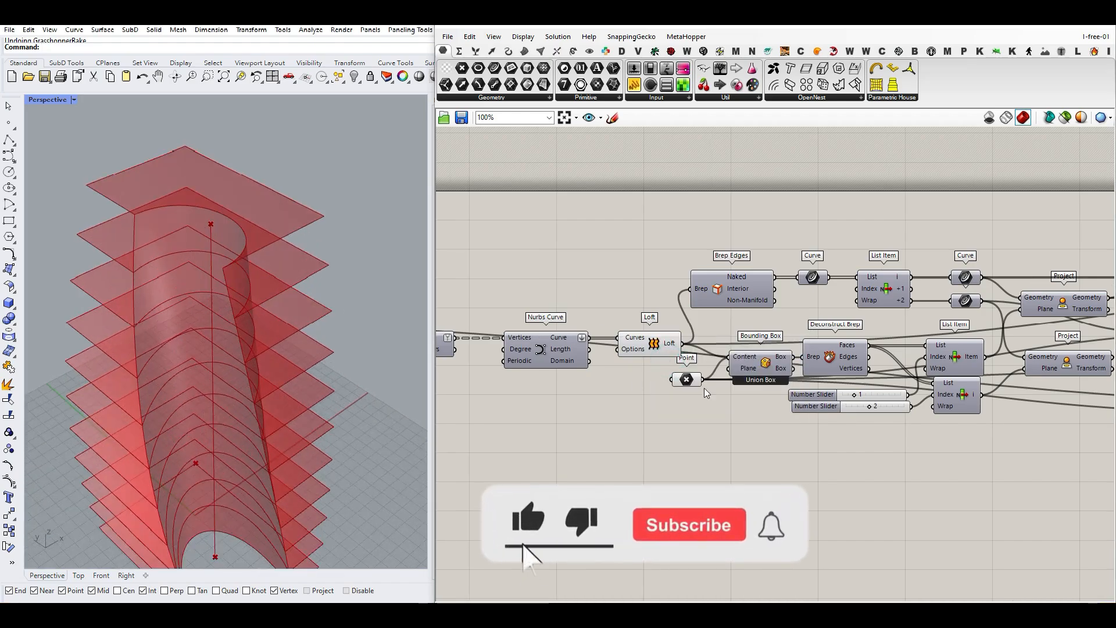
scroll(705, 393, up, 3)
mouse_move(212, 381)
right_down()
mouse_move(207, 316)
mouse_move(213, 374)
right_up()
scroll(220, 310, down, 6)
scroll(213, 374, up, 3)
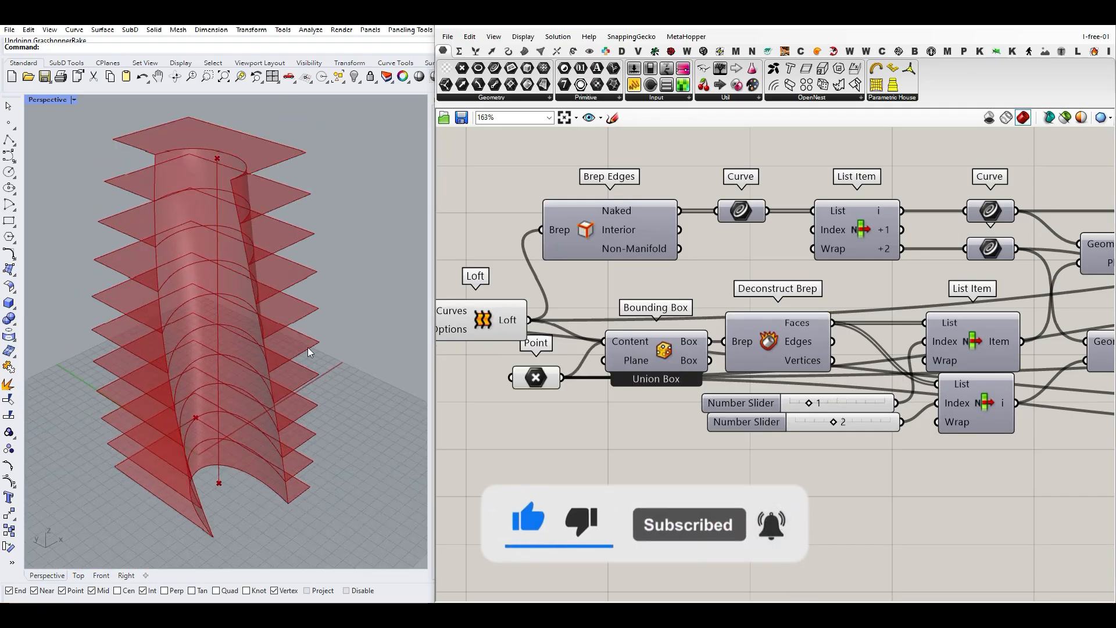
Add a LunchBox Quad Panels component below the Bounding Box and connect the Loft output to its Surface input.
click(1079, 51)
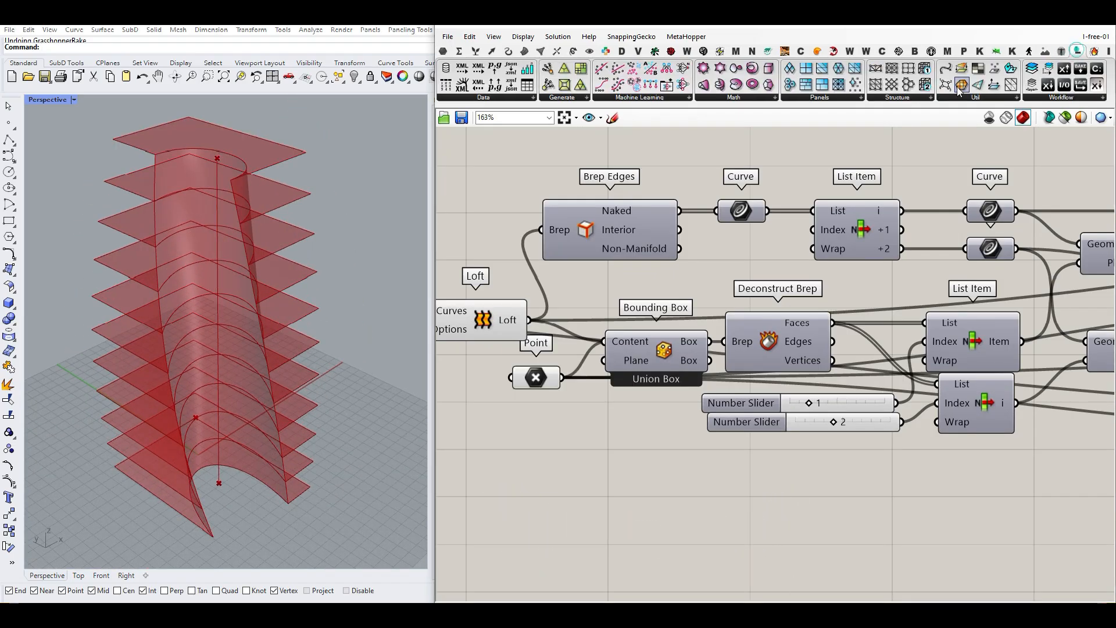
click(840, 97)
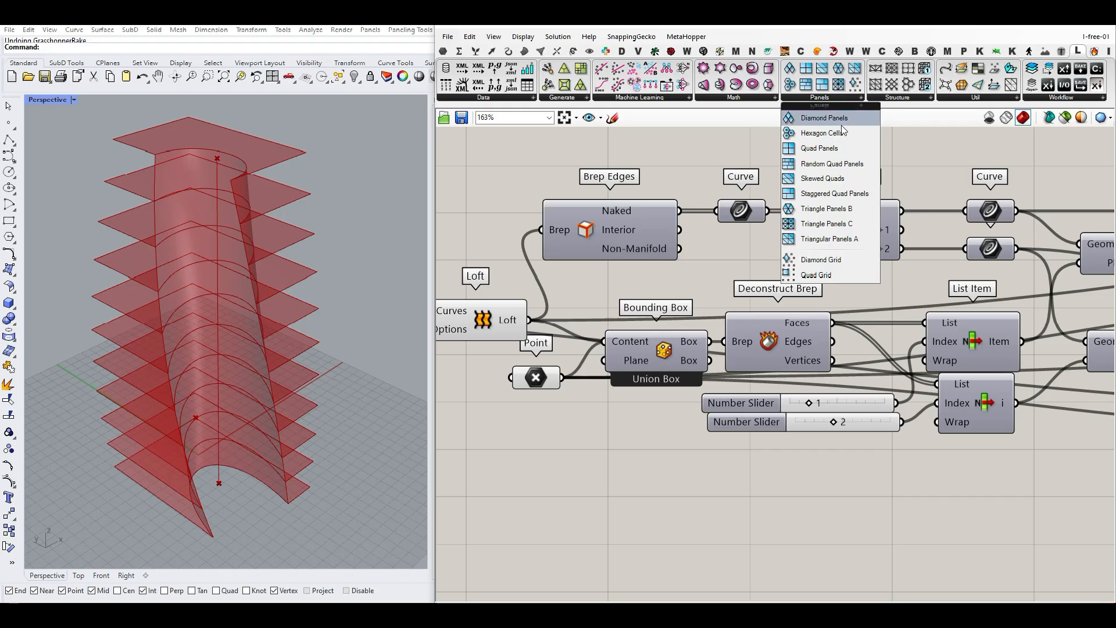
drag(821, 149, 822, 157)
click(820, 99)
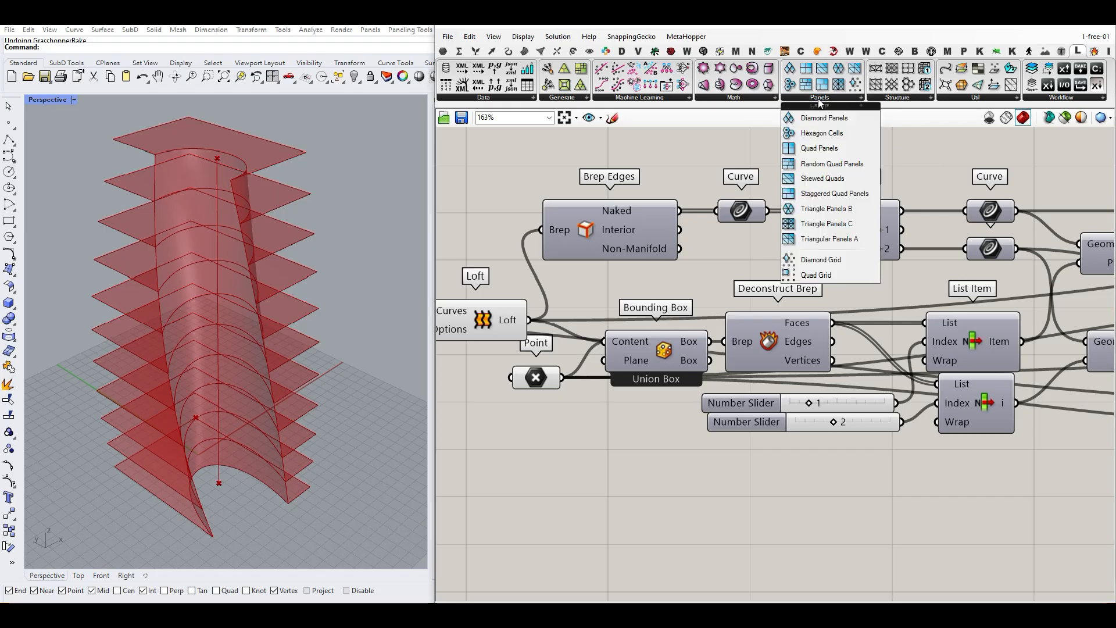
click(810, 151)
click(596, 489)
right_drag(565, 480, 692, 396)
drag(650, 361, 706, 407)
click(556, 429)
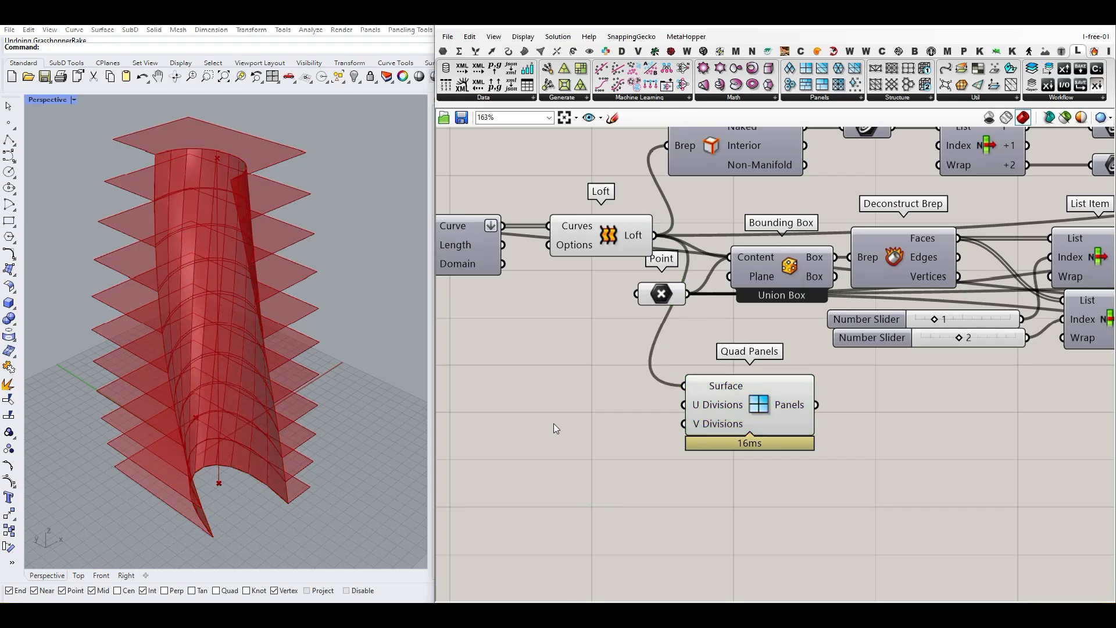
Create two number sliders ranging from 3 to 12 and connect them to the Quad Panels' U Divisions and V Divisions inputs.
double_click(554, 424)
text(3..1)
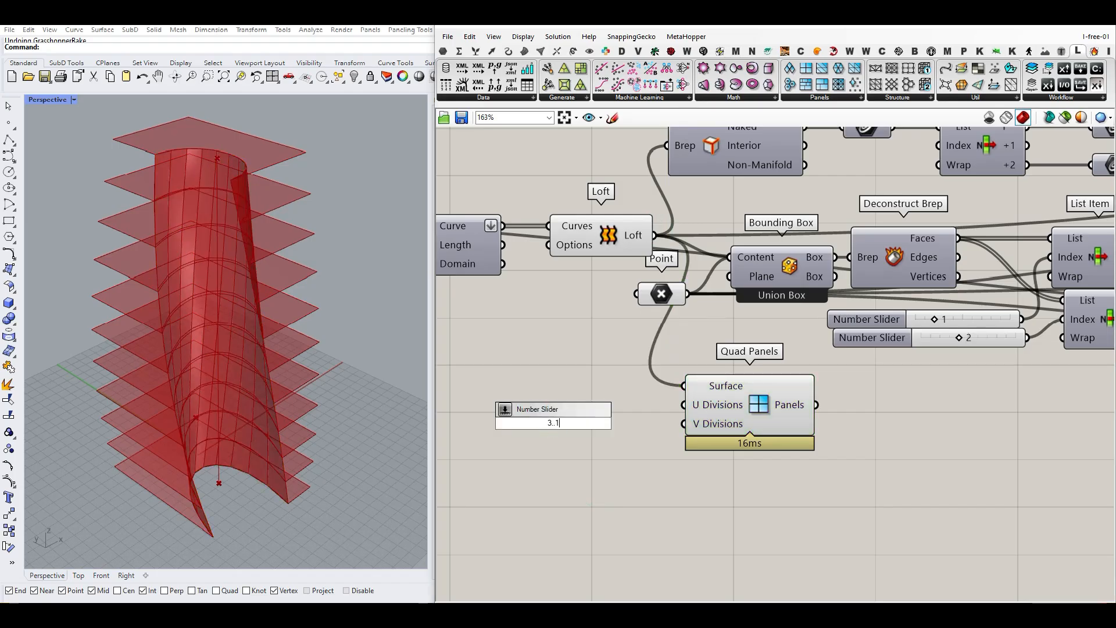
key(Return)
scroll(553, 424, up, 1)
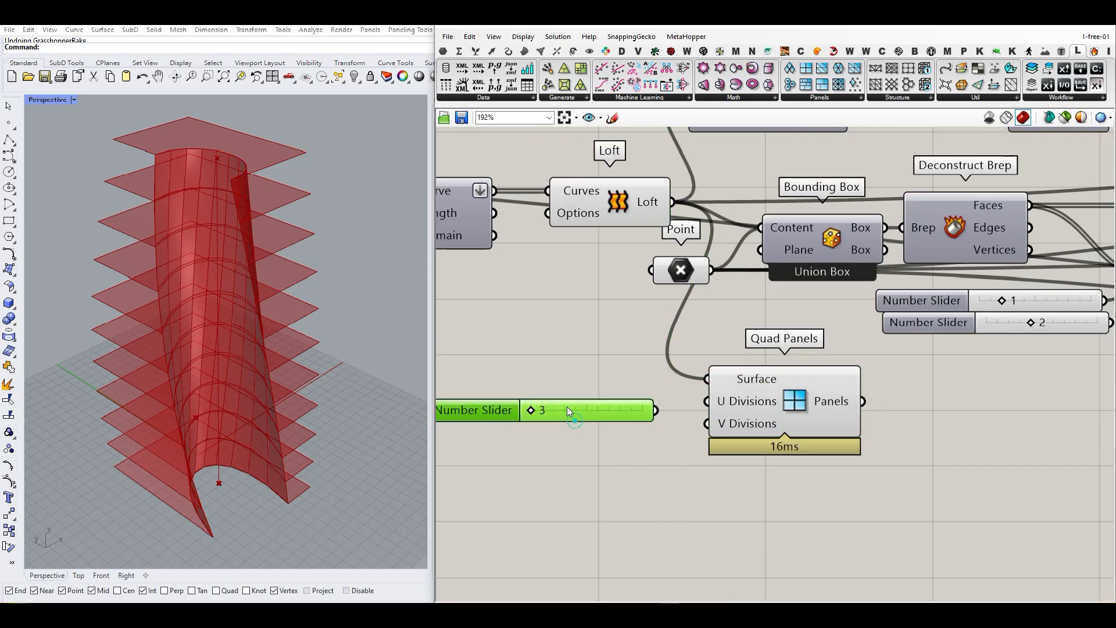
alt+drag(602, 419, 606, 432)
drag(692, 403, 709, 423)
Set the Quad Panels' U Divisions to 12 and V Divisions to 10.
click(765, 406)
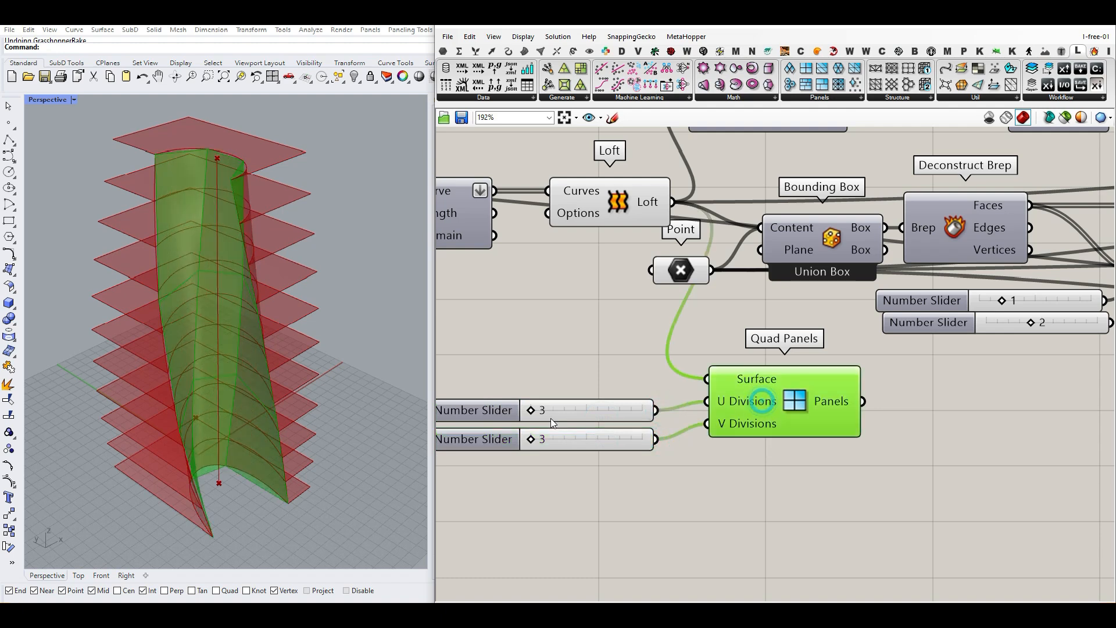
drag(530, 411, 619, 411)
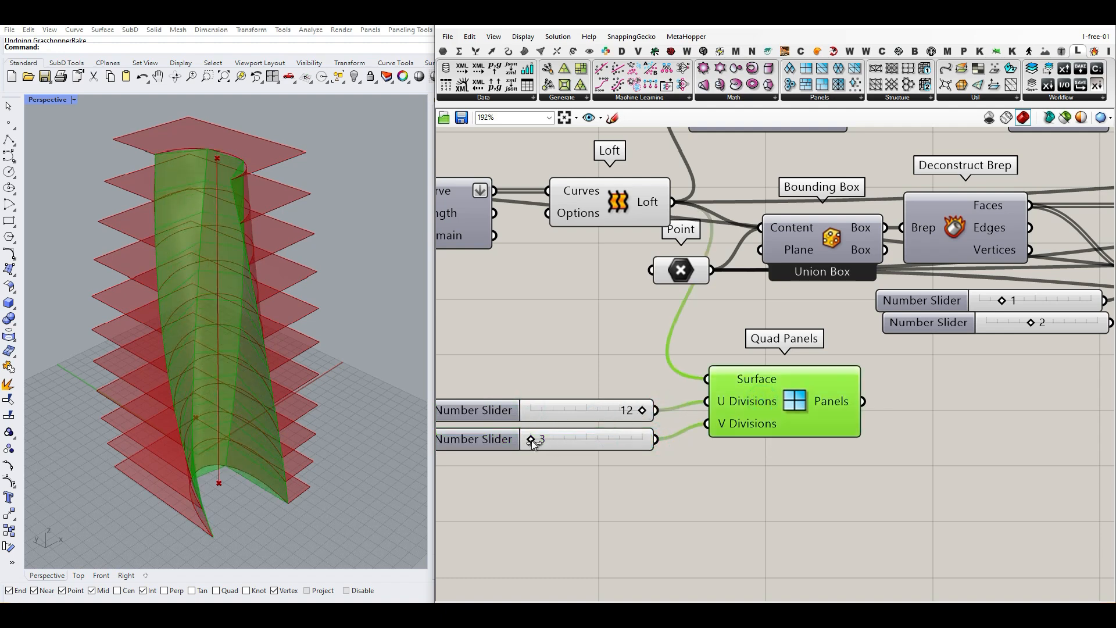
drag(531, 439, 619, 439)
right_drag(265, 418, 259, 341)
right_drag(931, 422, 859, 455)
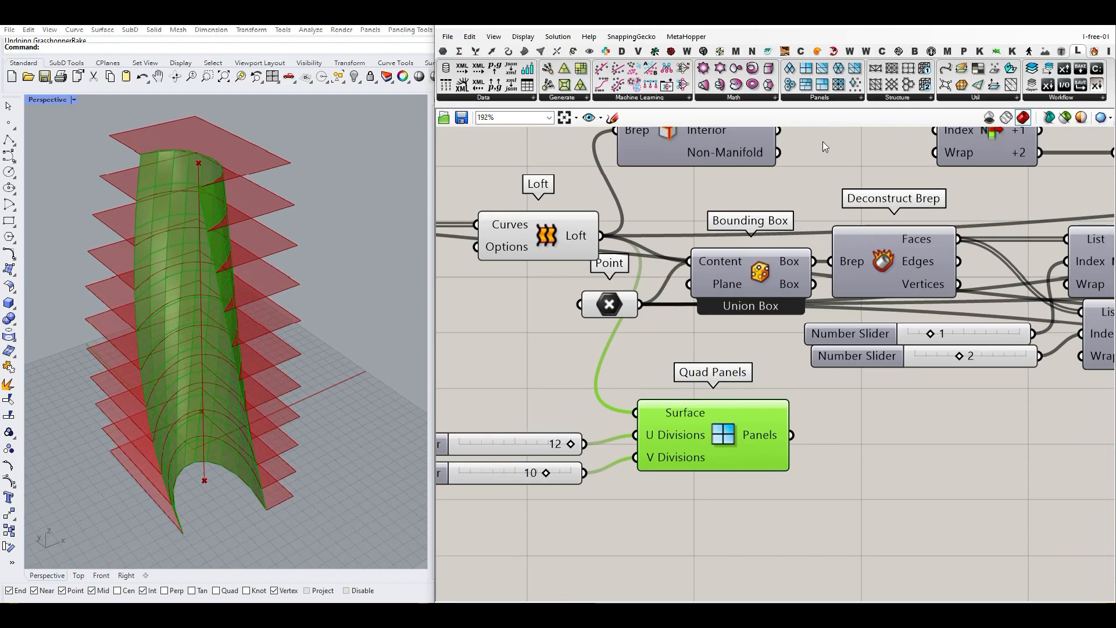
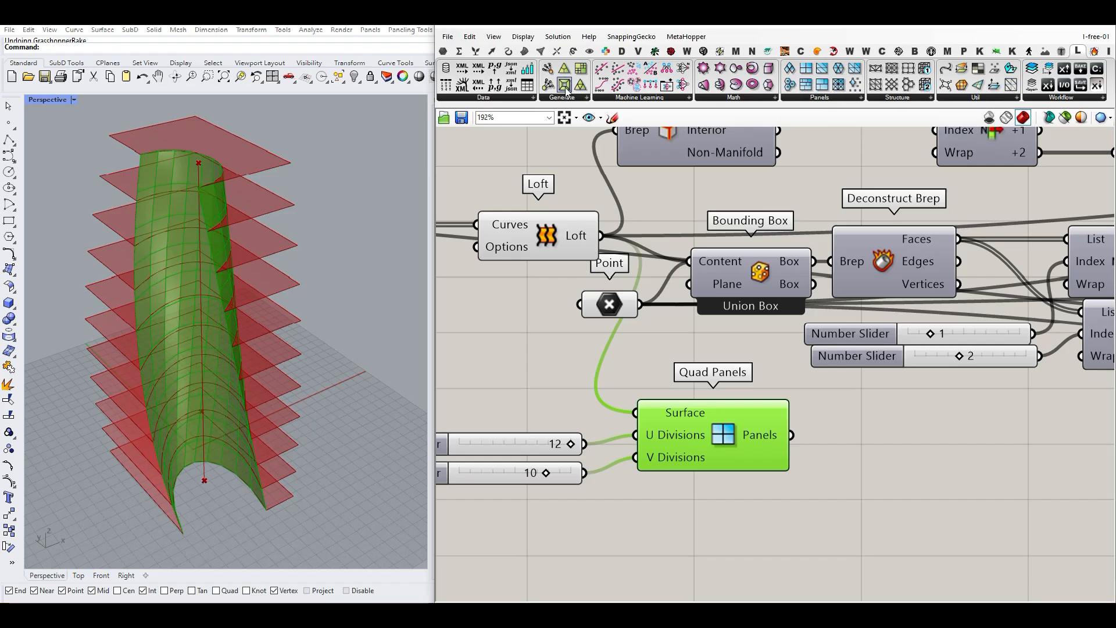
Add a Panel Frame component fed by the Quad Panels output, with a number slider at 0.76 on its Scale Factor input.
drag(565, 89, 832, 475)
right_drag(704, 547, 723, 499)
double_click(723, 493)
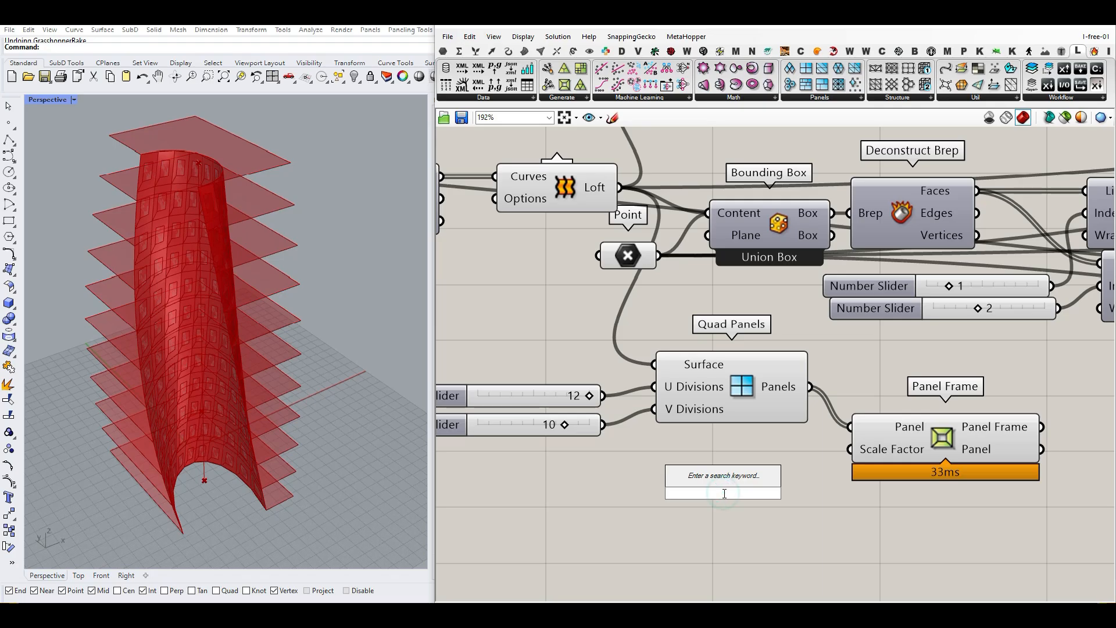
text(0.9)
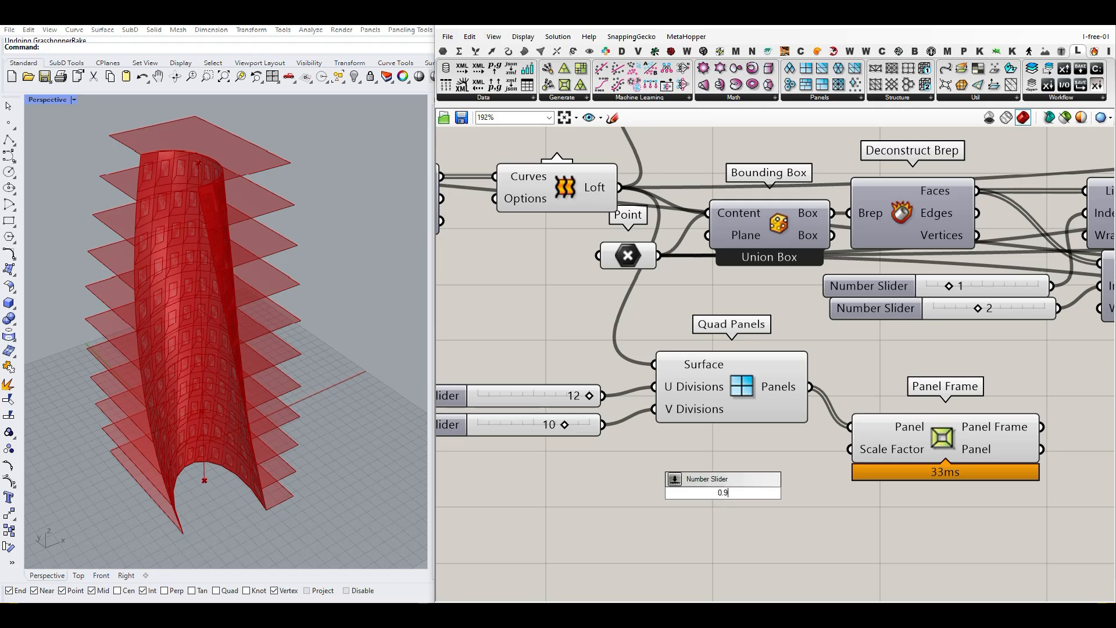
text(2)
key(Return)
drag(847, 468, 850, 454)
drag(808, 503, 730, 473)
scroll(739, 477, down, 4)
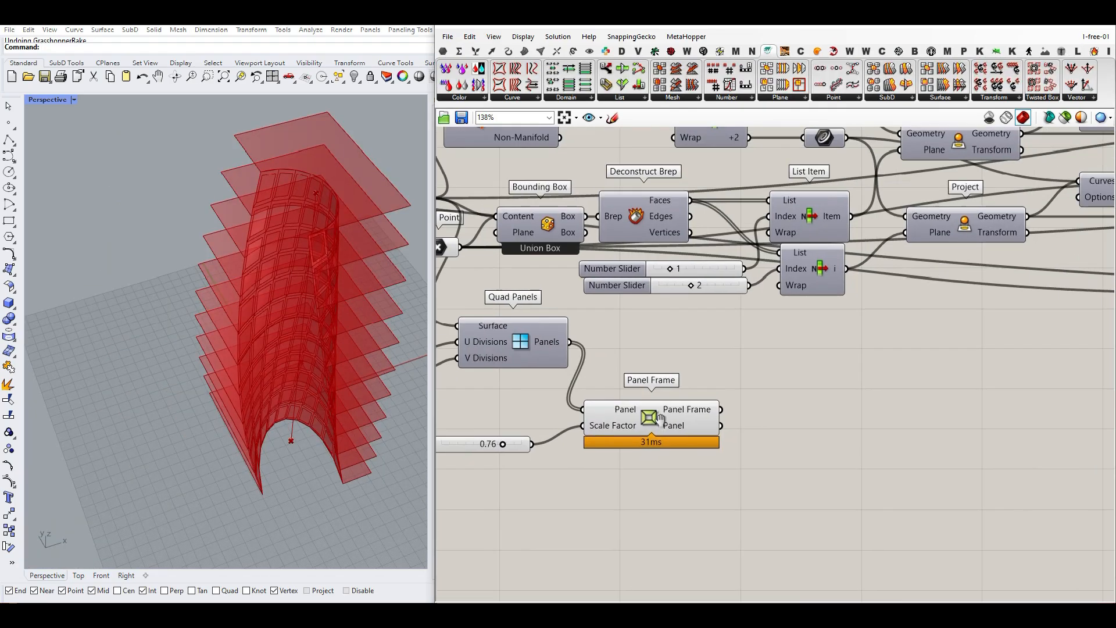
Turn off the preview of the Panel Frame component.
scroll(598, 413, up, 2)
right_click(621, 412)
click(637, 428)
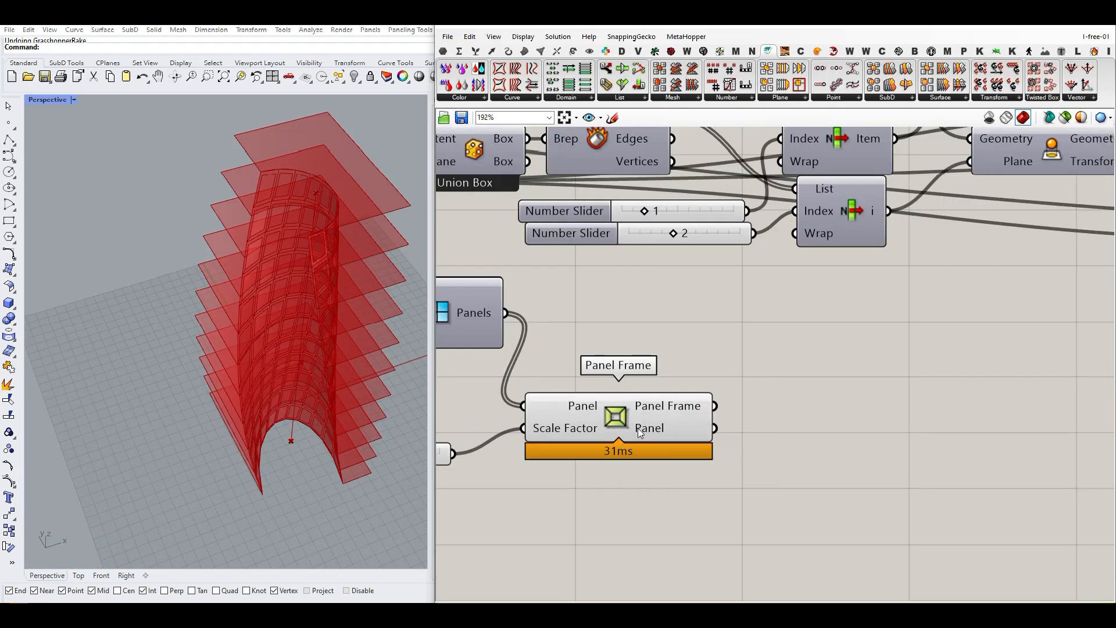
Add two Custom Preview components and connect the Panel Frame and Panel outputs to their respective Geometry inputs.
click(590, 51)
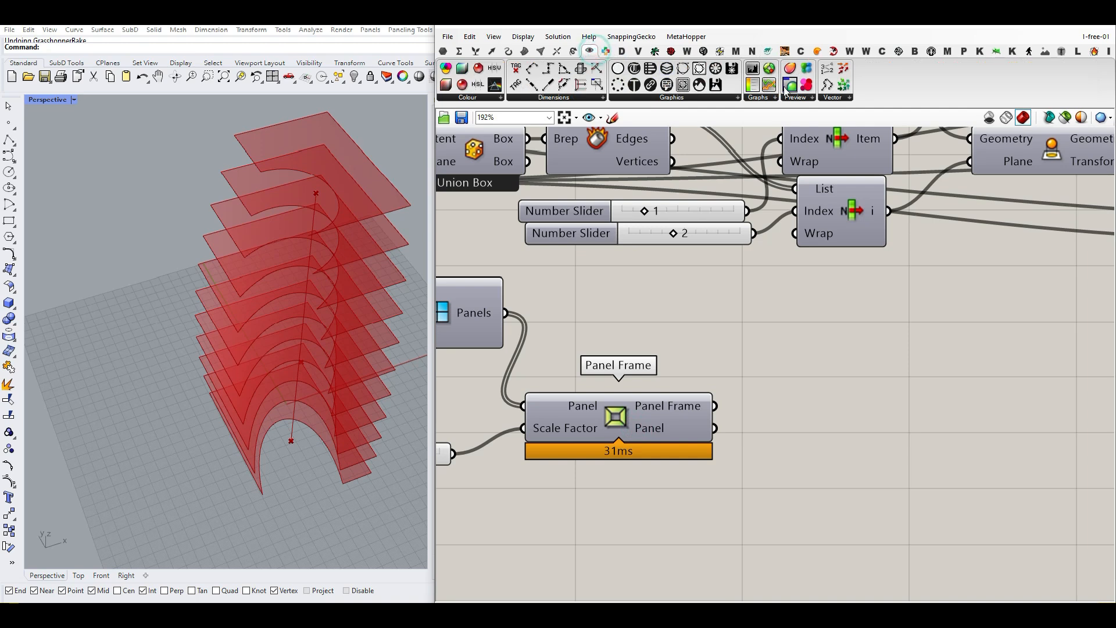
drag(828, 405, 829, 405)
drag(715, 405, 845, 492)
drag(716, 428, 801, 466)
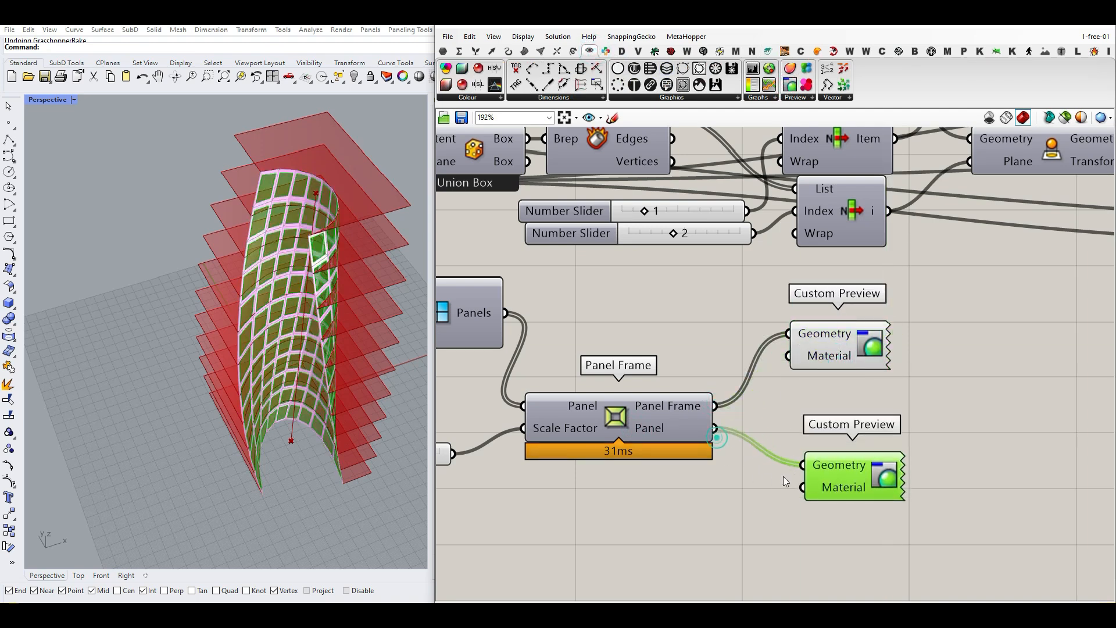
Add a Colour Swatch for the Material of the Custom Preview showing the inner panels and set it to cyan.
click(679, 511)
double_click(679, 511)
text(swat)
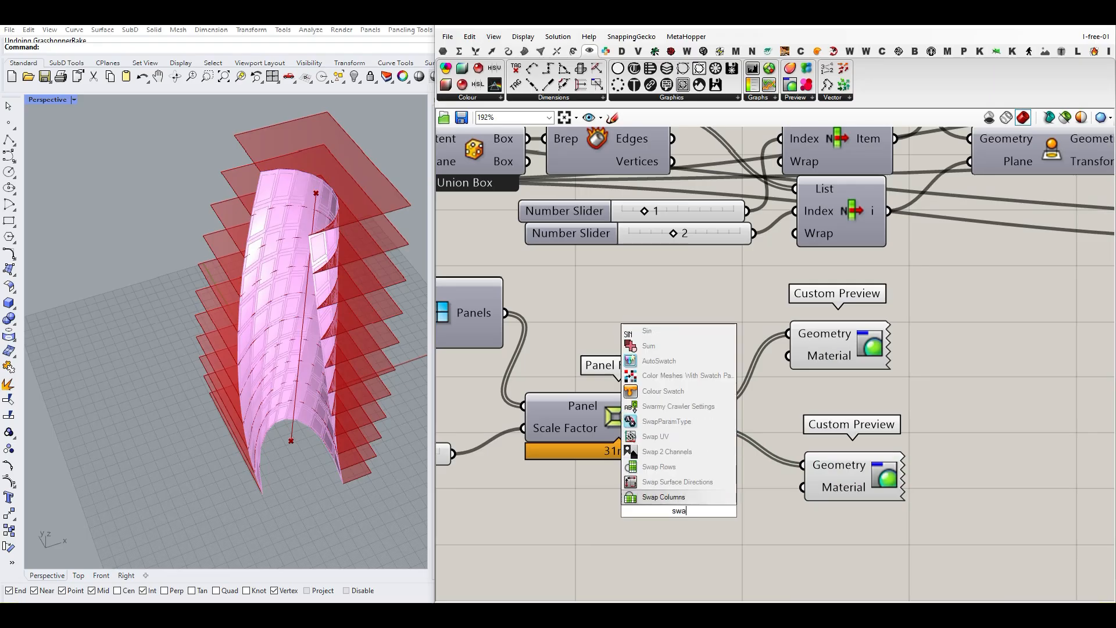
click(656, 499)
drag(797, 491, 802, 488)
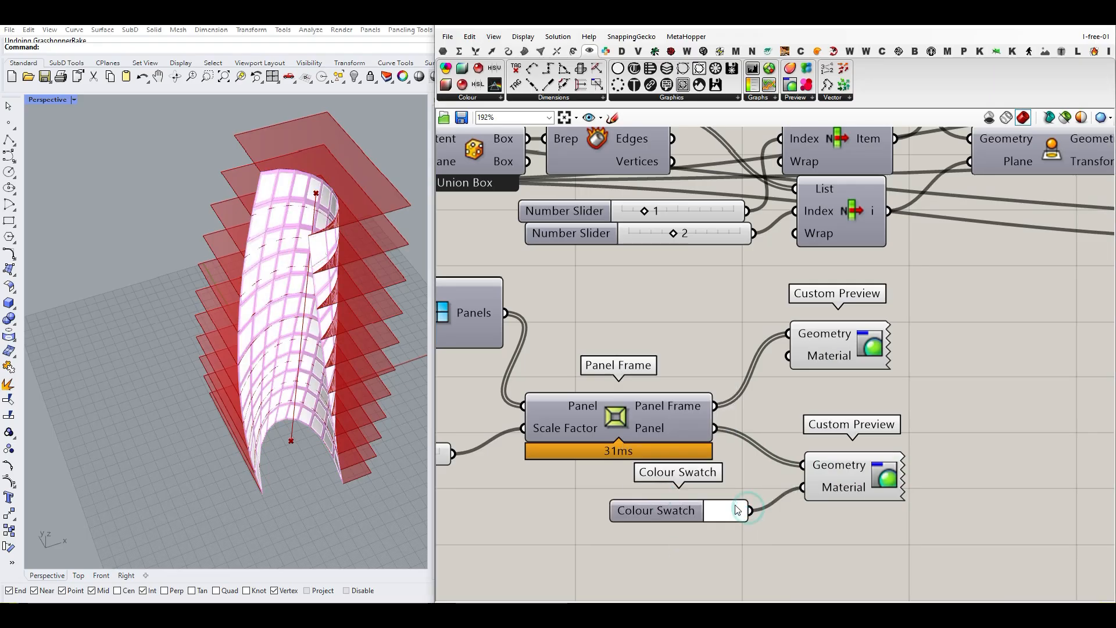
click(726, 511)
click(838, 481)
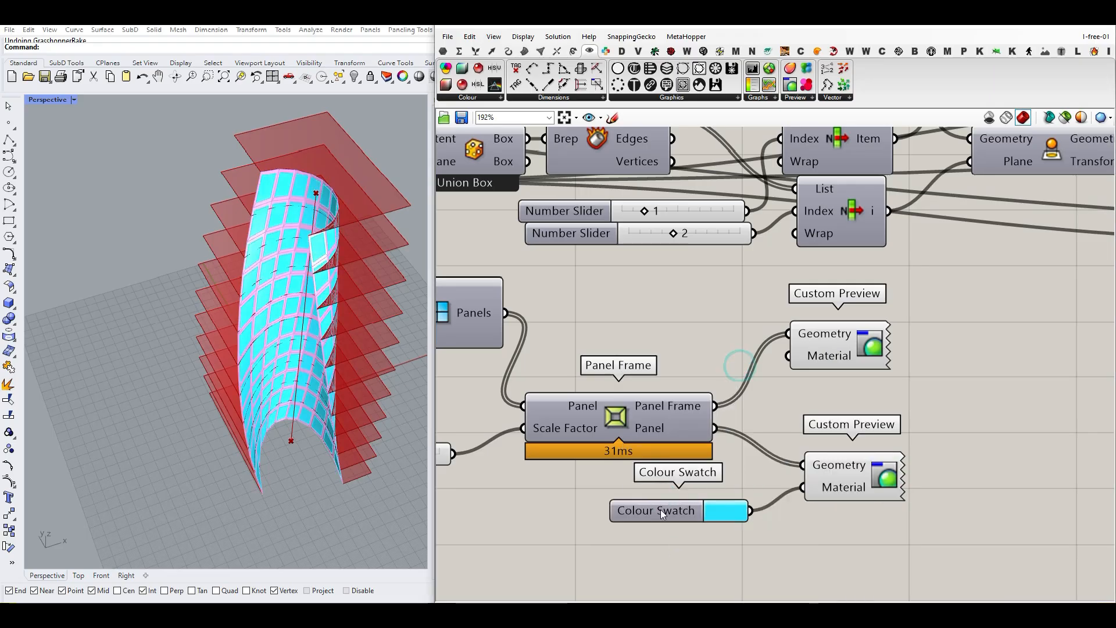
Duplicate the cyan Colour Swatch, connect the copy to the panel frames' Custom Preview Material and set it to white.
alt+drag(663, 510, 727, 374)
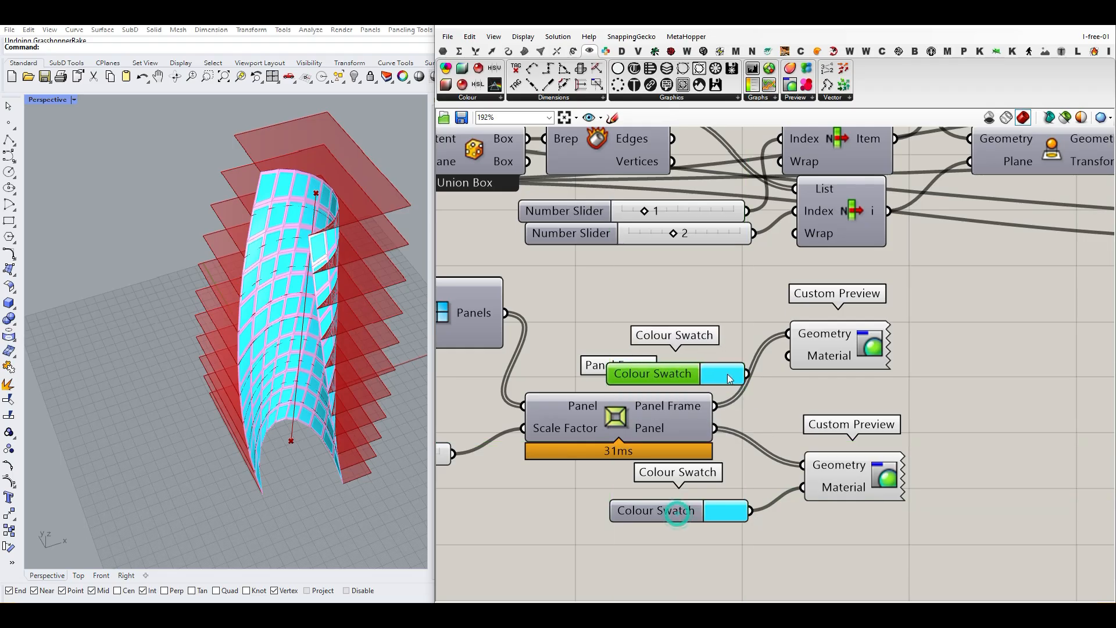
drag(793, 355, 790, 356)
click(722, 374)
click(827, 394)
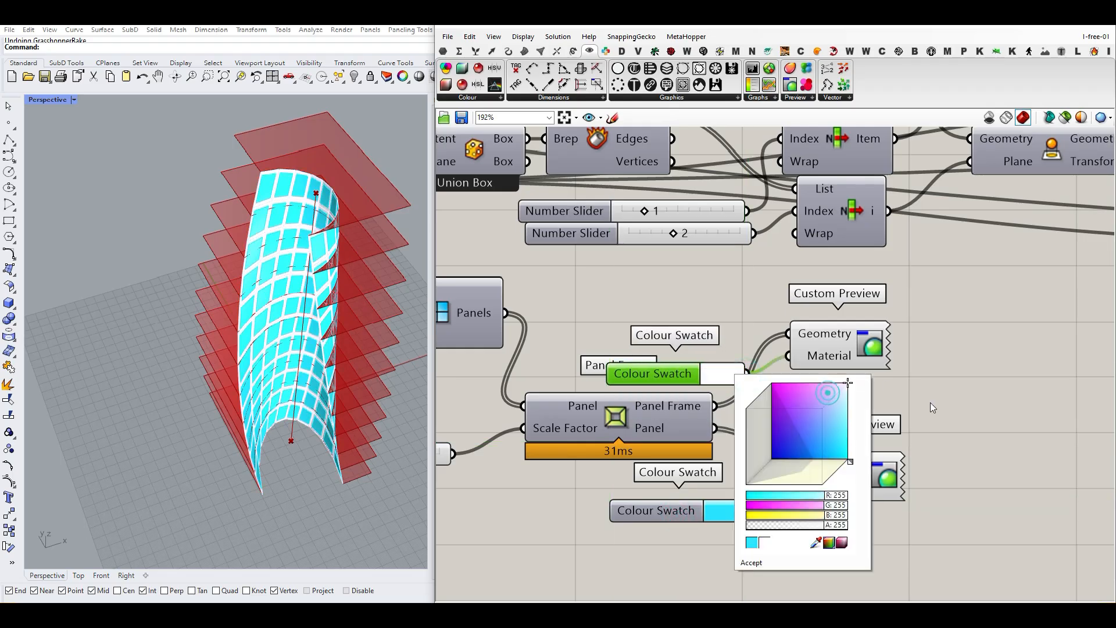
click(936, 404)
Add a Brep Edges component and connect the Panel Frame output to its Brep input.
right_drag(218, 403, 297, 389)
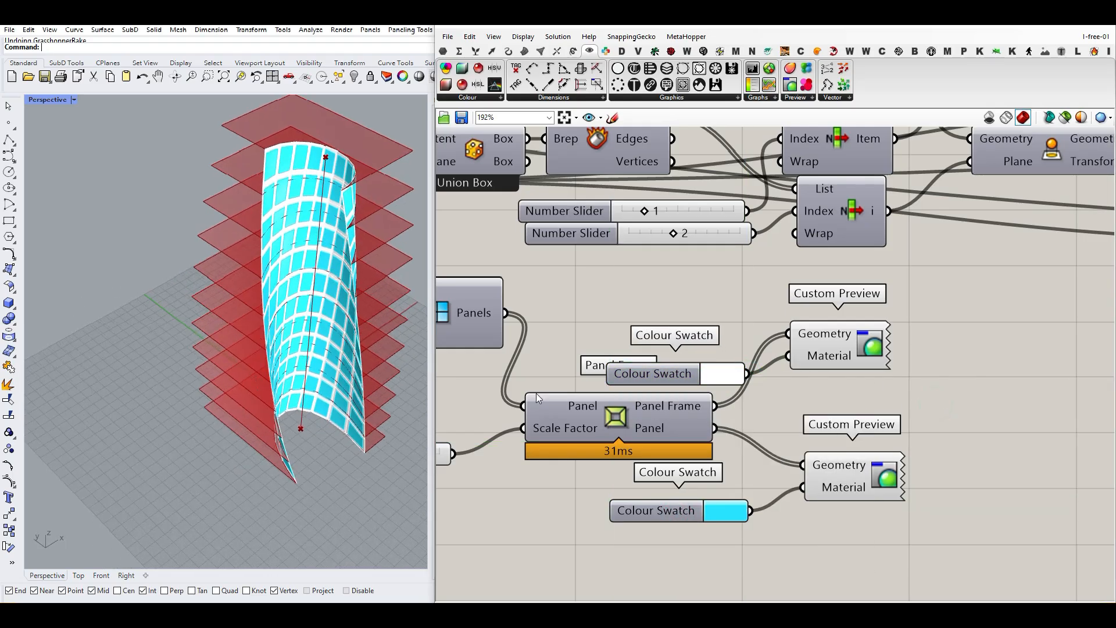
click(523, 51)
click(460, 68)
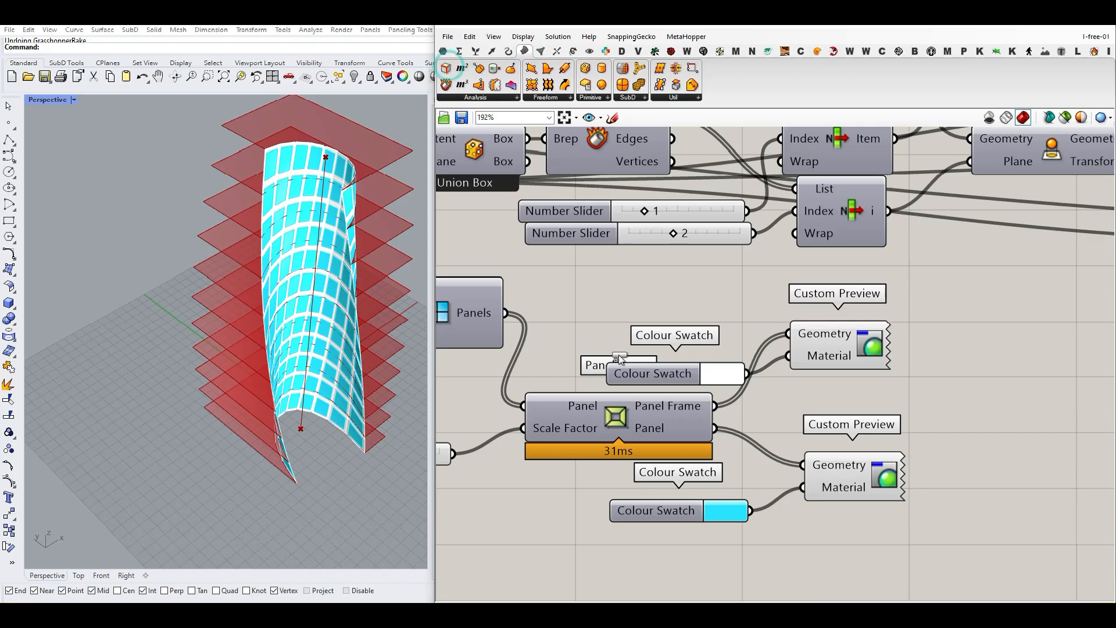
click(940, 405)
drag(715, 406, 864, 409)
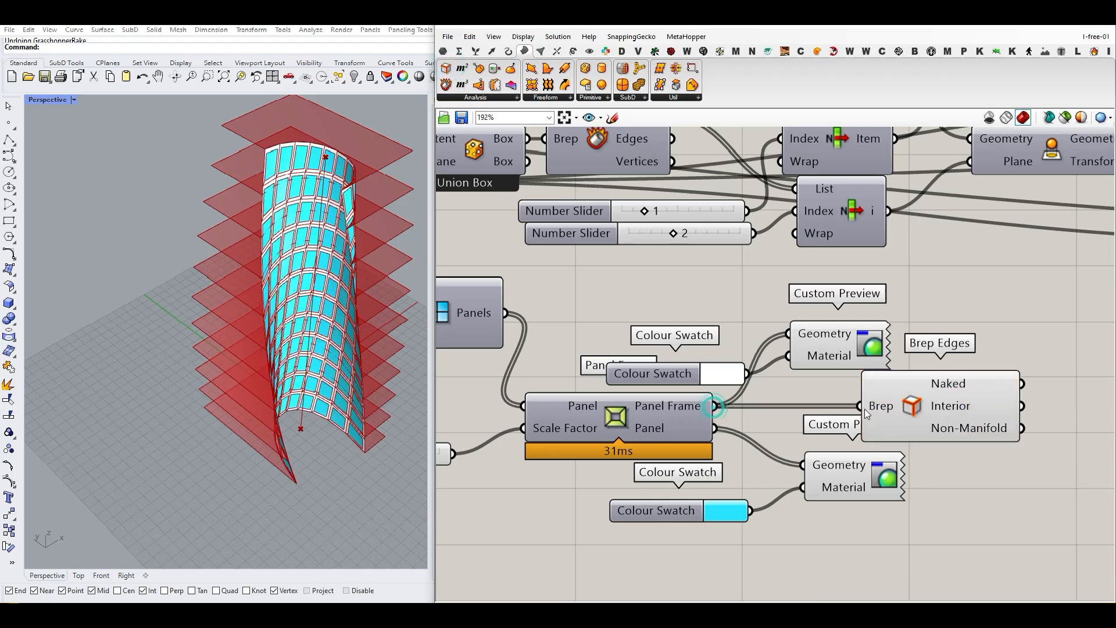
Examine the framed facade panels and their edges up close and from several angles in the Perspective viewport.
scroll(266, 425, up, 5)
scroll(265, 425, down, 5)
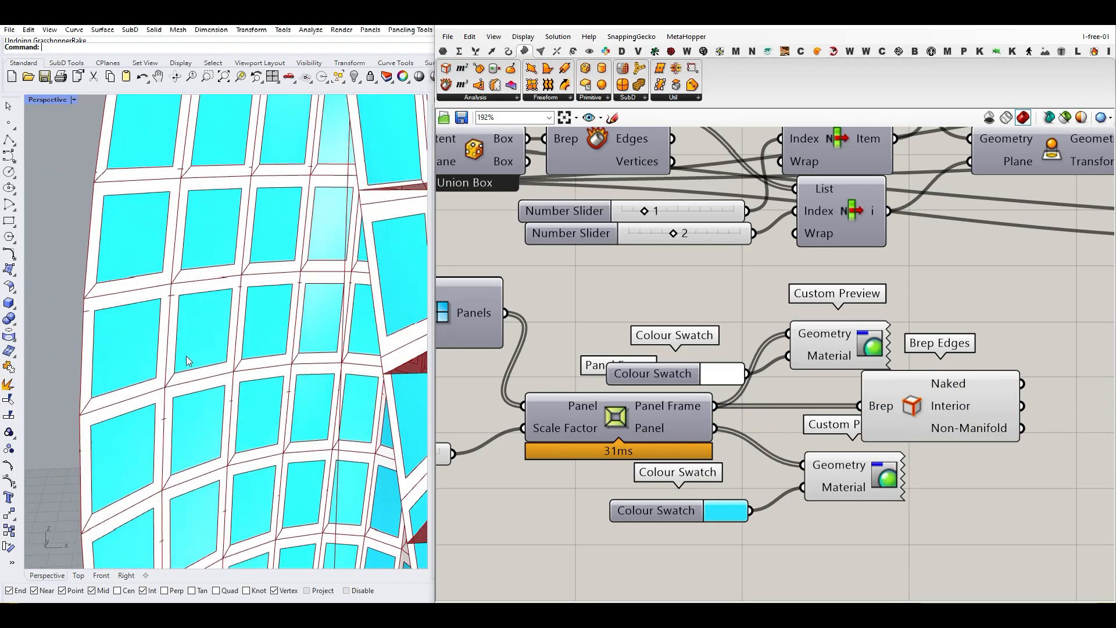
mouse_move(267, 426)
right_down()
mouse_move(343, 348)
mouse_move(372, 297)
mouse_move(262, 343)
mouse_move(250, 449)
mouse_move(260, 426)
right_up()
scroll(261, 343, down, 5)
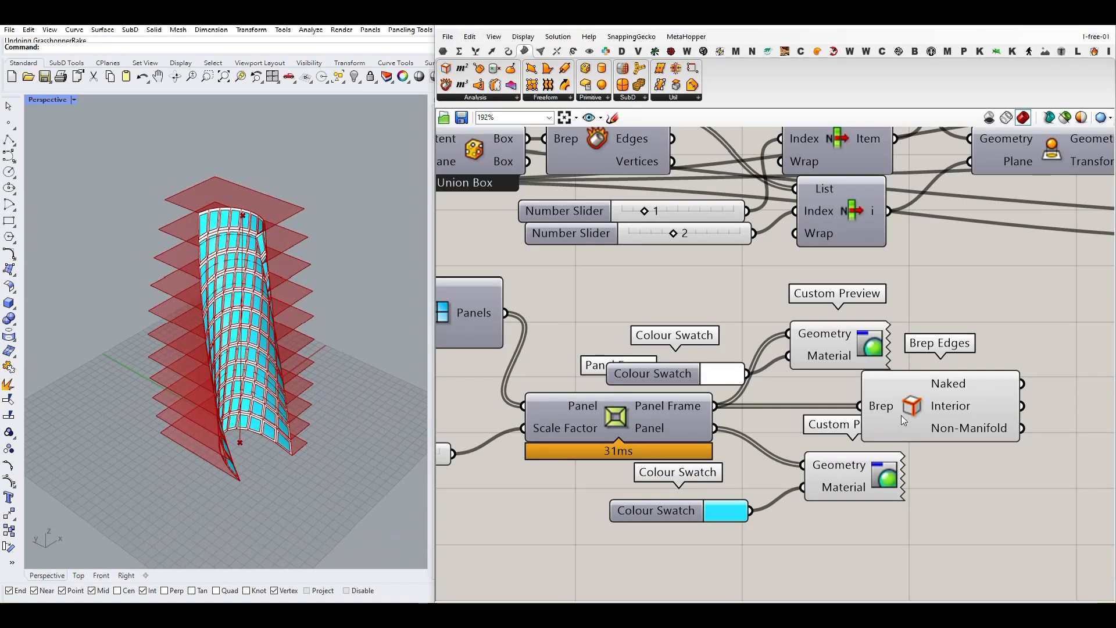
scroll(901, 415, down, 3)
right_drag(806, 376, 771, 383)
scroll(772, 382, down, 5)
right_drag(977, 380, 808, 385)
scroll(828, 372, up, 4)
right_drag(224, 416, 273, 326)
right_drag(219, 351, 224, 389)
scroll(223, 279, up, 4)
right_drag(224, 326, 175, 187)
right_drag(258, 283, 301, 313)
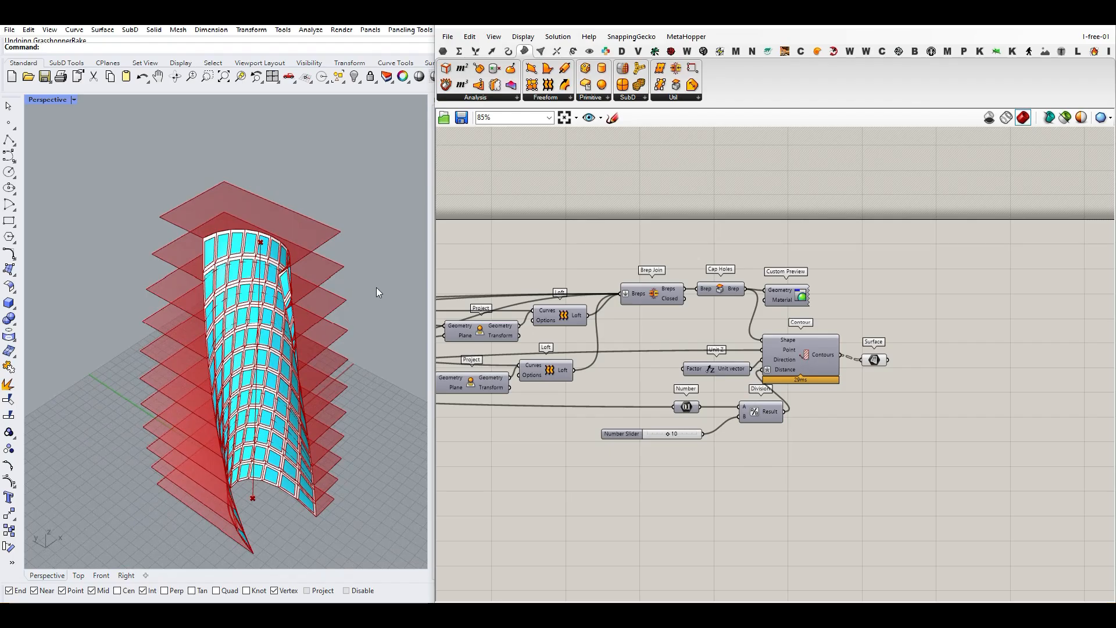
Add a Custom Preview near Brep Join and connect the outputs of the two Lofts after the Project components to its Geometry.
right_drag(632, 323, 689, 313)
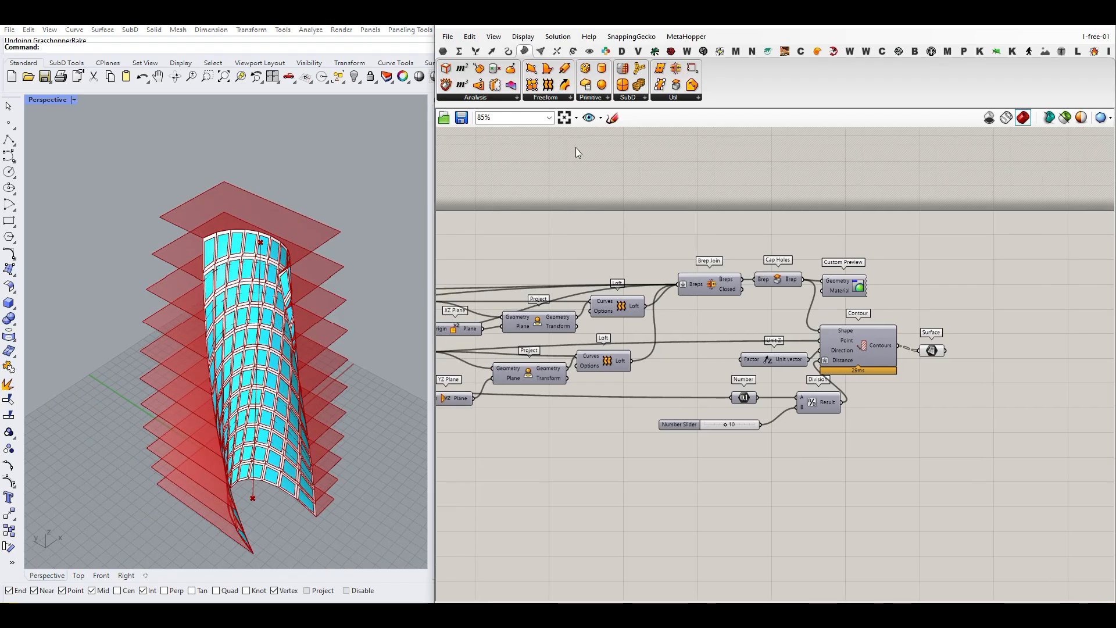
click(591, 51)
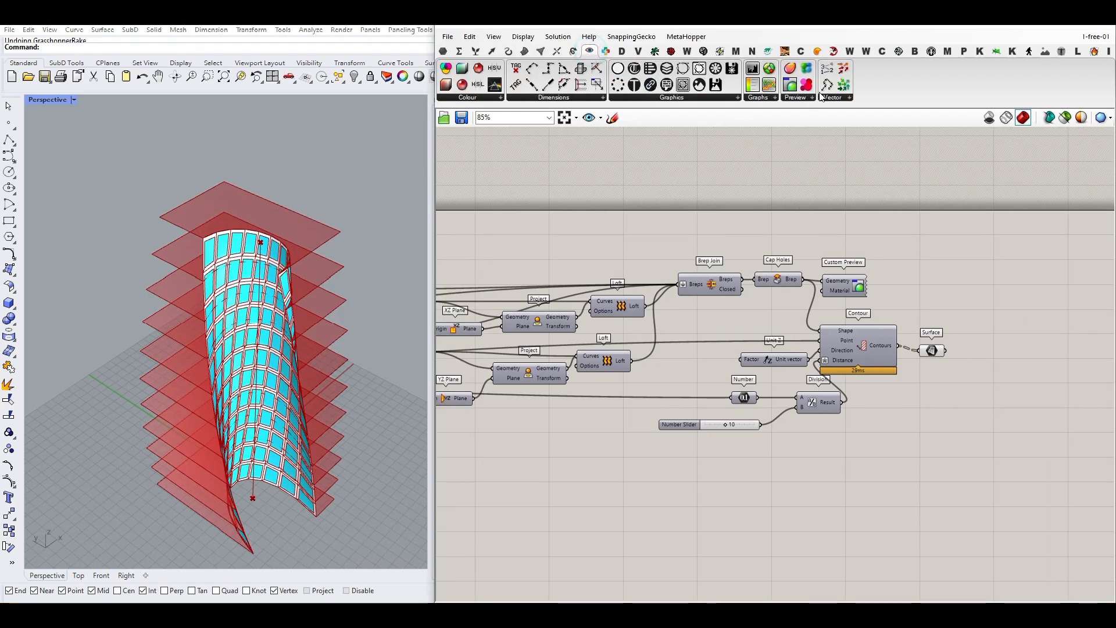
drag(796, 85, 670, 240)
scroll(621, 289, up, 2)
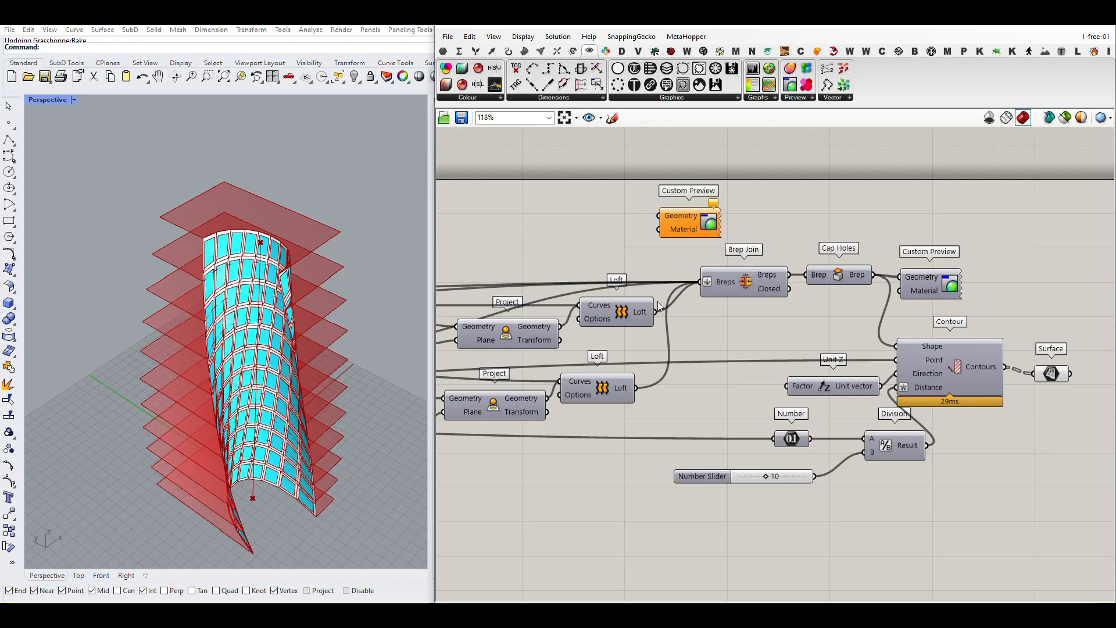
drag(654, 311, 659, 215)
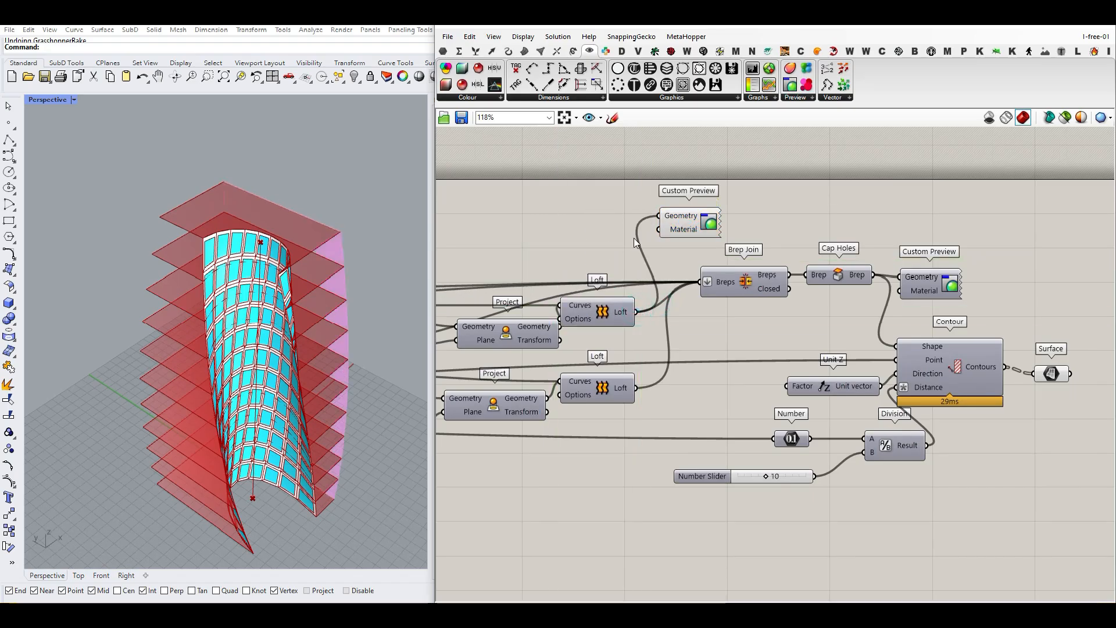
drag(640, 316, 717, 399)
shift+drag(642, 319, 646, 476)
Connect the two Lofts before the Curve parameters to the same Custom Preview's Geometry input as well.
scroll(727, 395, down, 2)
right_drag(465, 430, 626, 377)
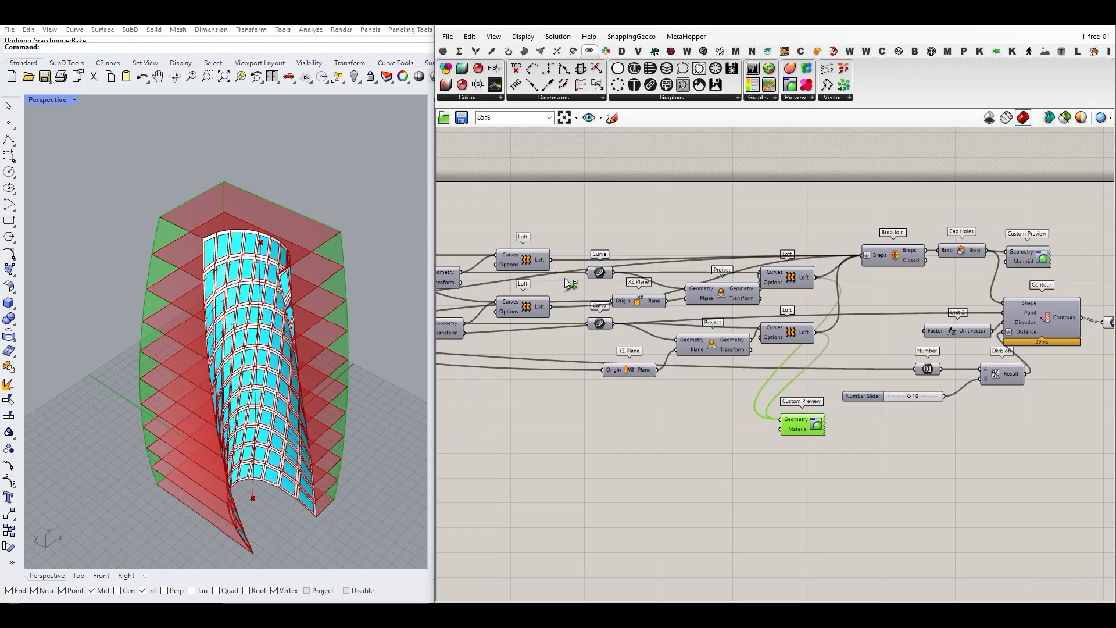
shift+drag(550, 259, 781, 419)
click(612, 443)
right_drag(224, 395, 227, 279)
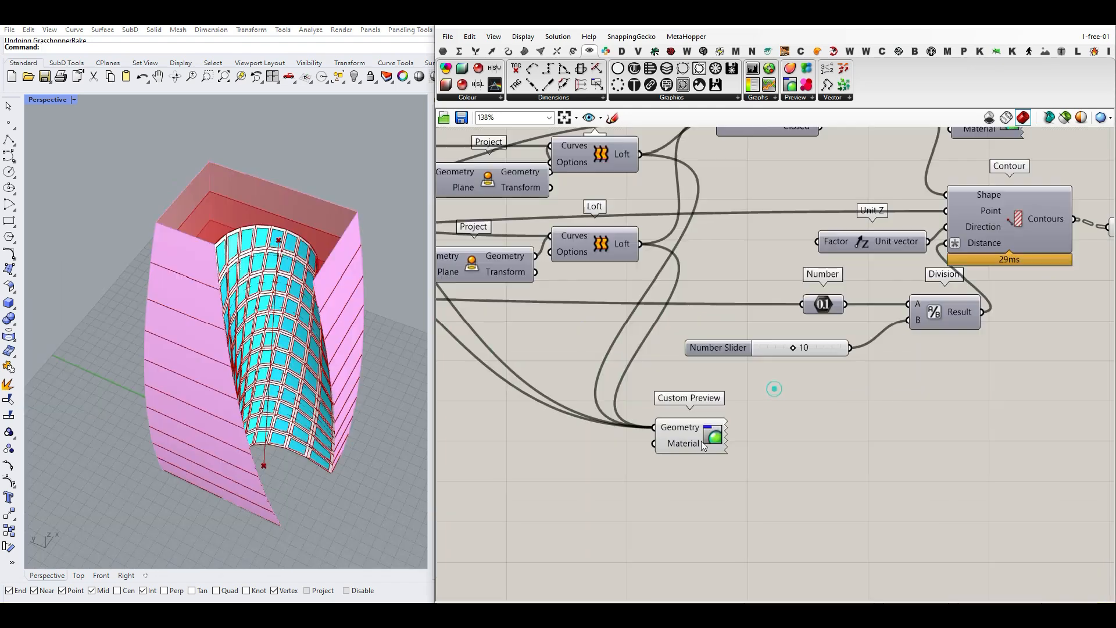
mouse_move(208, 398)
right_down()
mouse_move(235, 299)
mouse_move(272, 363)
mouse_move(192, 428)
mouse_move(200, 395)
right_up()
Move the Lofts' Custom Preview below the Division component and flatten the Contours output of the Contour component.
right_drag(752, 381, 543, 402)
scroll(542, 404, down, 2)
drag(506, 440, 696, 433)
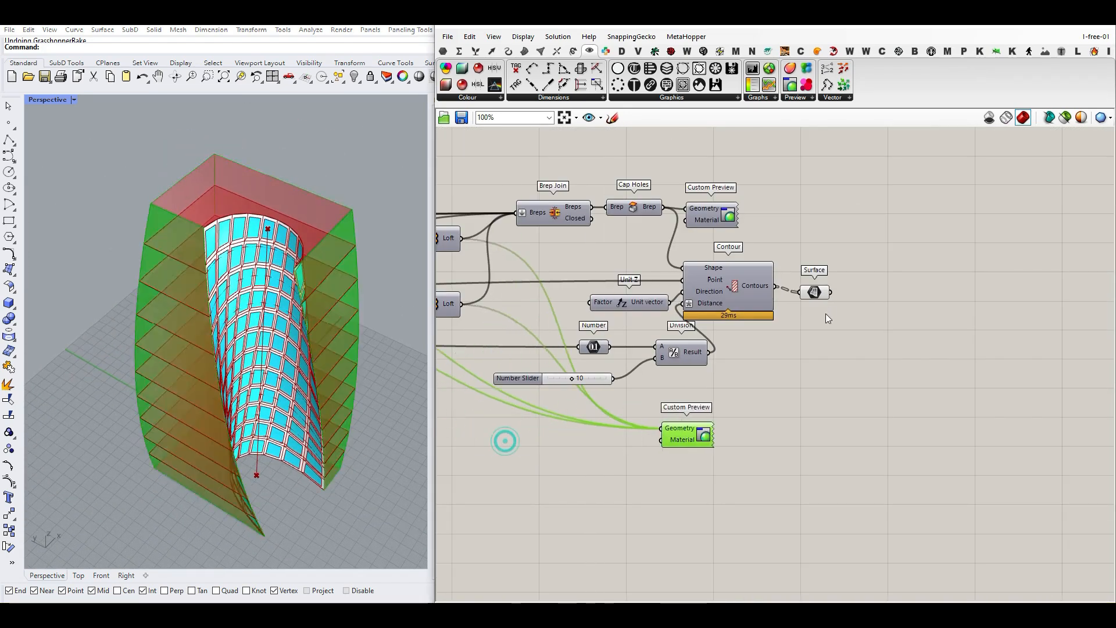
right_drag(826, 314, 644, 365)
scroll(635, 349, up, 4)
right_click(537, 325)
click(569, 388)
drag(633, 343, 655, 319)
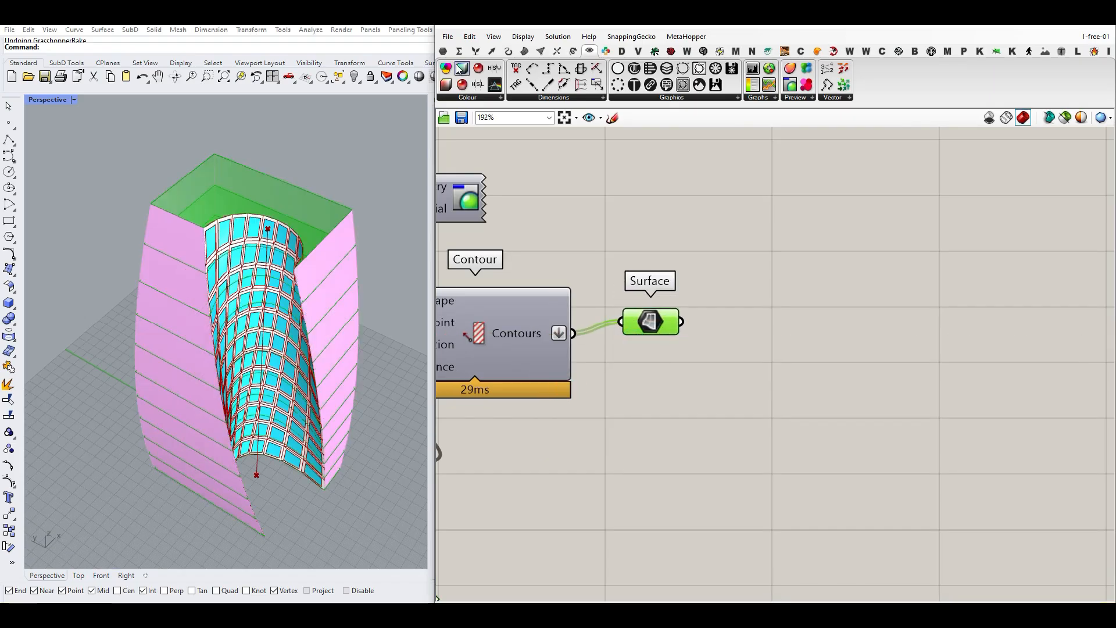
Add a List Item component, connect the floor Surface parameter to its List input and add a -1 output.
click(476, 52)
drag(467, 85, 689, 333)
drag(714, 351, 756, 357)
right_drag(200, 401, 187, 367)
scroll(788, 350, up, 5)
click(799, 301)
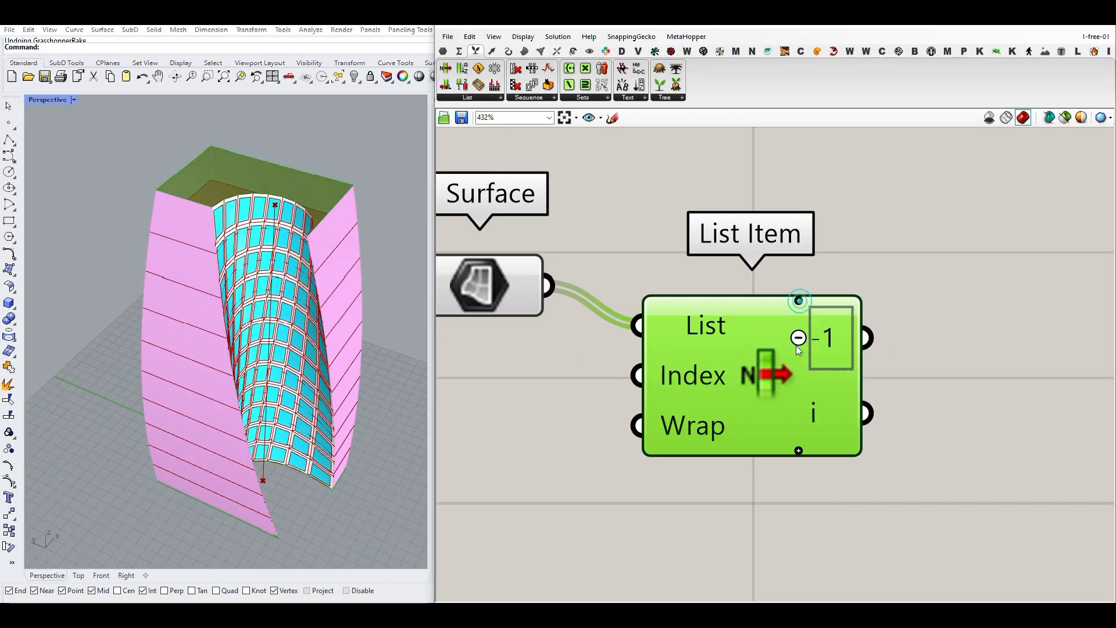
scroll(775, 302, down, 8)
Move the Lofts' Custom Preview beyond the List Item and connect the -1 and i outputs to its Geometry input.
drag(560, 478, 851, 374)
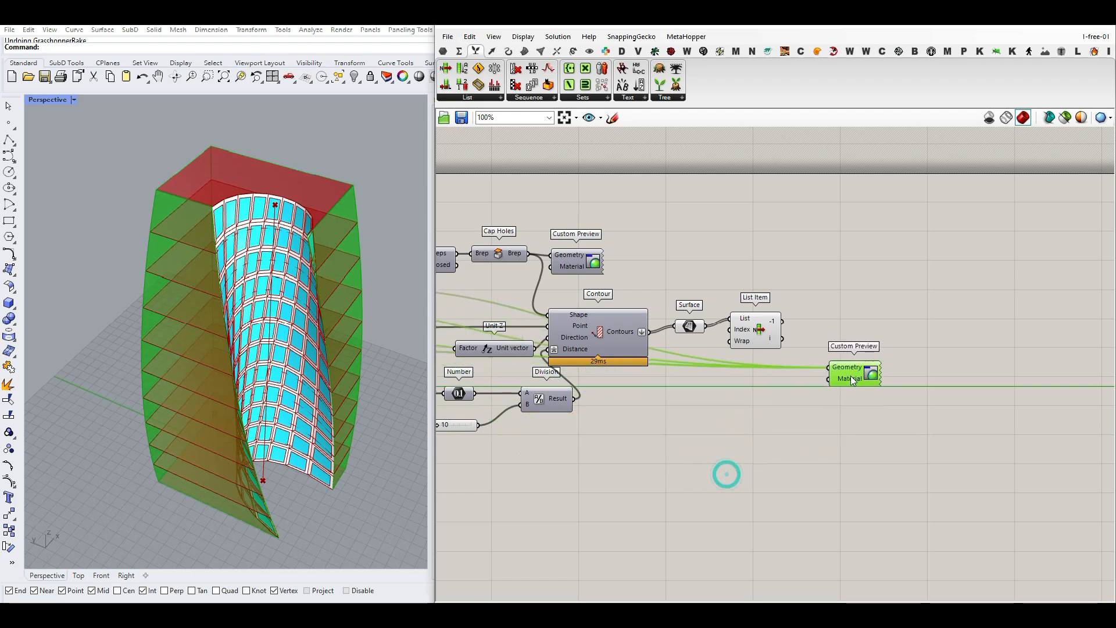
click(812, 281)
scroll(792, 321, up, 2)
shift+drag(777, 322, 692, 303)
Turn off the preview of the floor Surface parameter and the List Item component.
scroll(831, 411, down, 2)
middle_click(711, 274)
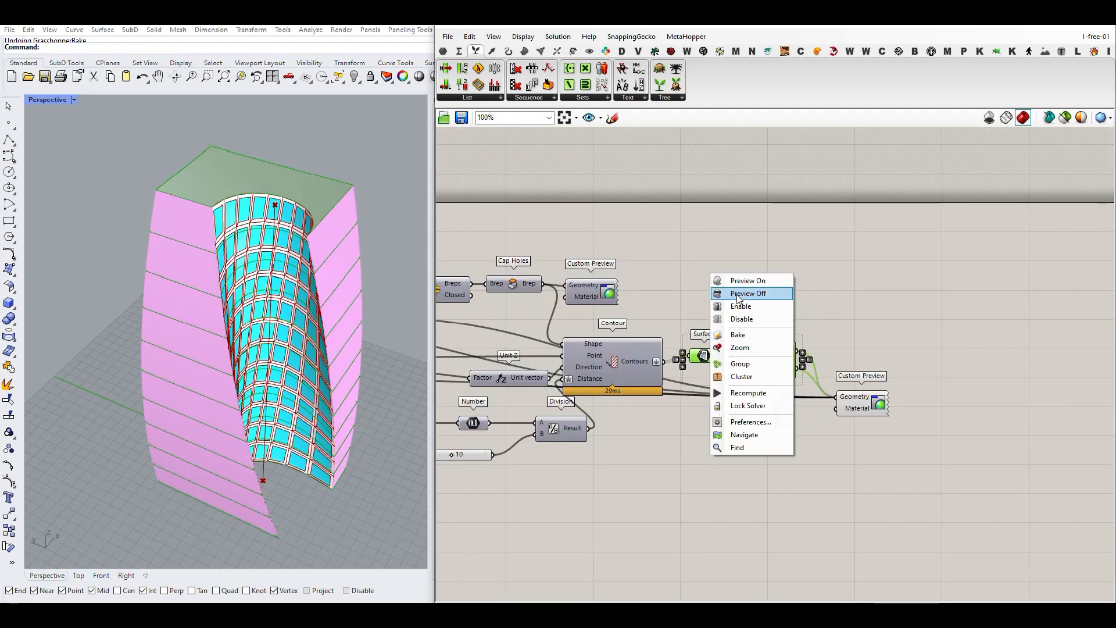
click(736, 295)
click(736, 295)
right_drag(336, 358, 242, 366)
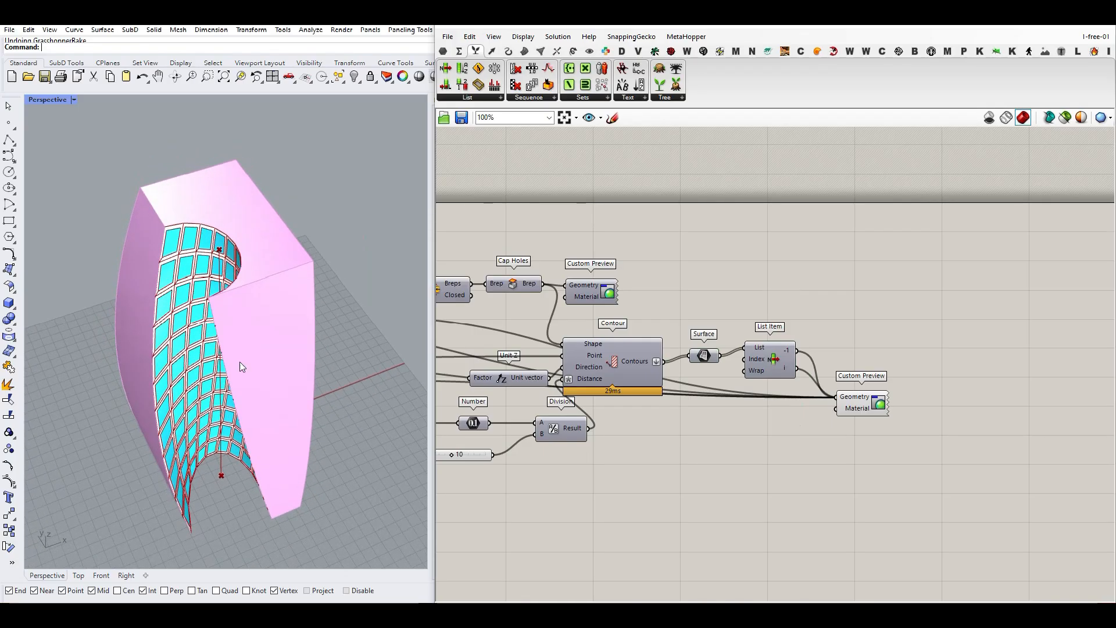
Add a Colour Swatch to the outer shell's Custom Preview Material and set it to a dark, semi-transparent colour.
scroll(720, 357, up, 2)
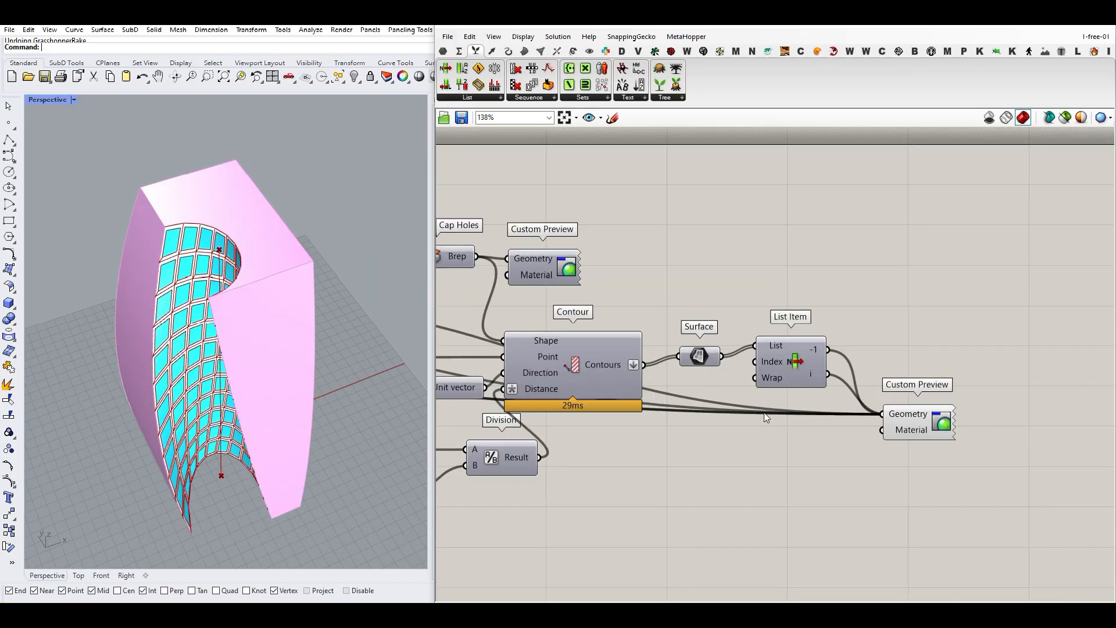
double_click(810, 458)
text(SWAT)
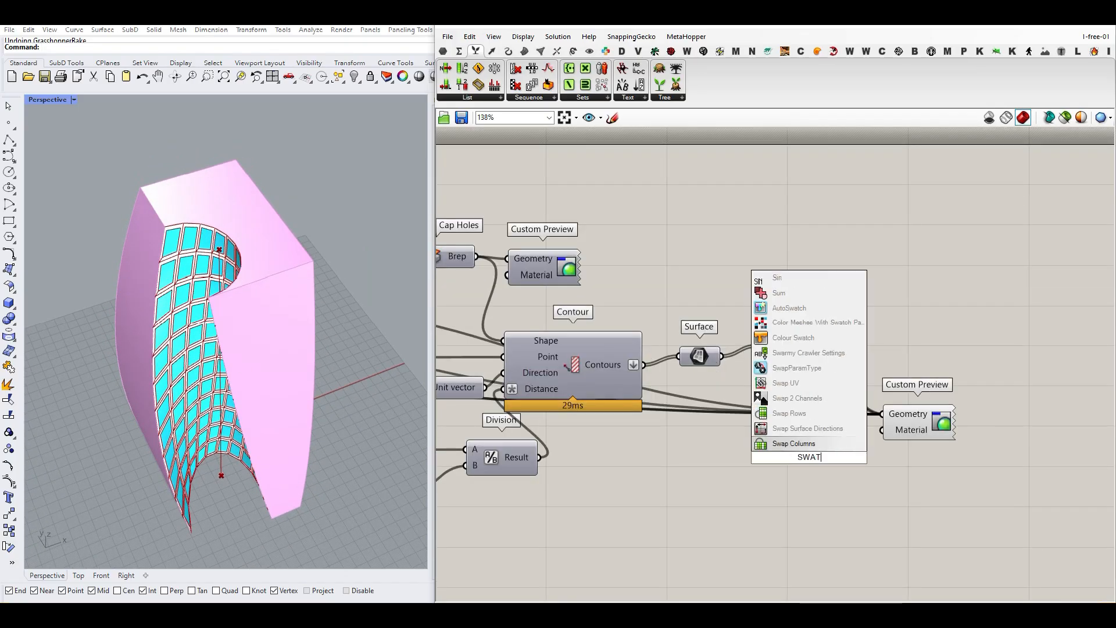
click(804, 443)
drag(883, 437, 882, 431)
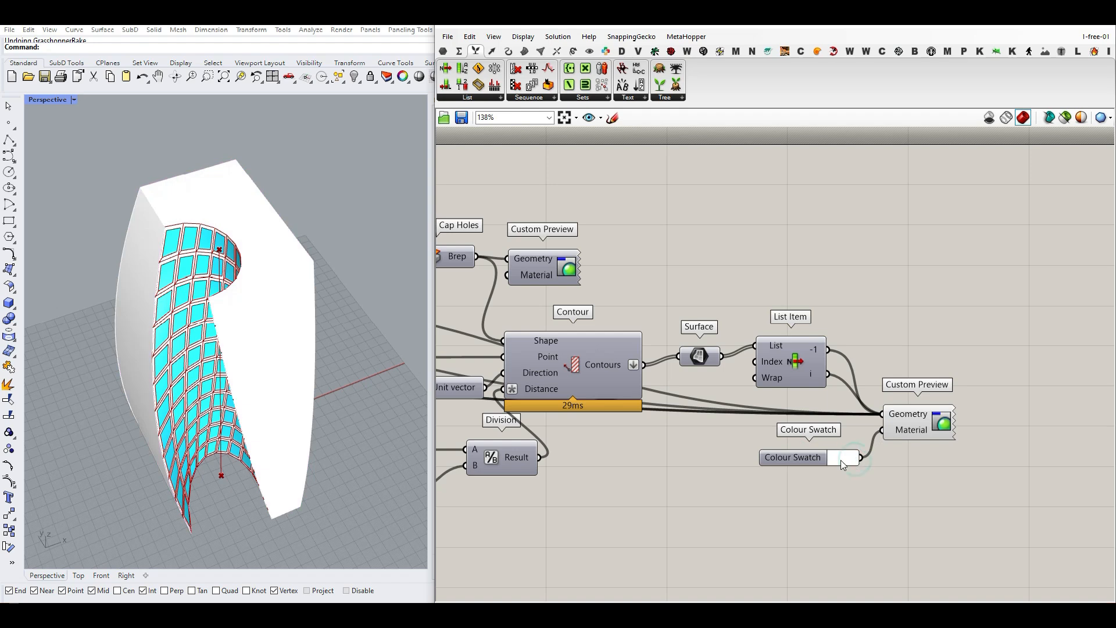
click(841, 460)
drag(944, 568, 923, 569)
drag(958, 507, 844, 536)
click(661, 504)
Turn the floor Surface parameter's preview back on to show the floors inside the transparent shell.
right_drag(221, 373, 316, 285)
right_click(705, 352)
click(716, 371)
right_drag(204, 398, 216, 399)
Add a Custom Preview above the List Item and connect the floor Surface parameter to its Geometry input.
right_drag(756, 327, 671, 323)
click(590, 51)
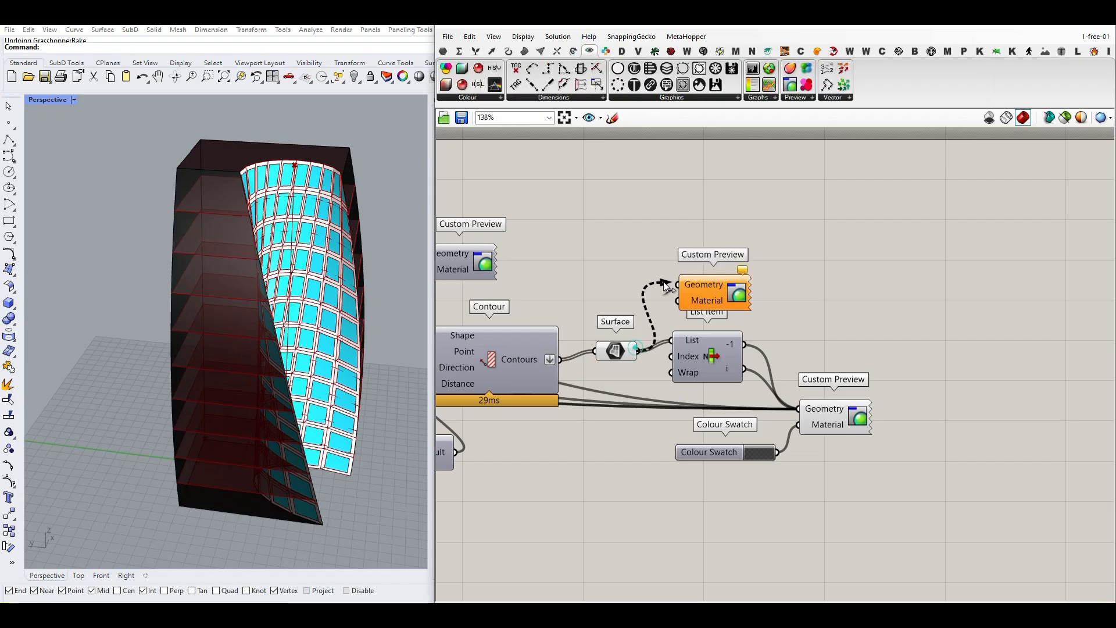
drag(665, 285, 677, 285)
Add a Colour Swatch to the floor Custom Preview's Material input and set it to yellow (R 255, G 255, B 0).
double_click(612, 304)
text(SWAT)
click(608, 289)
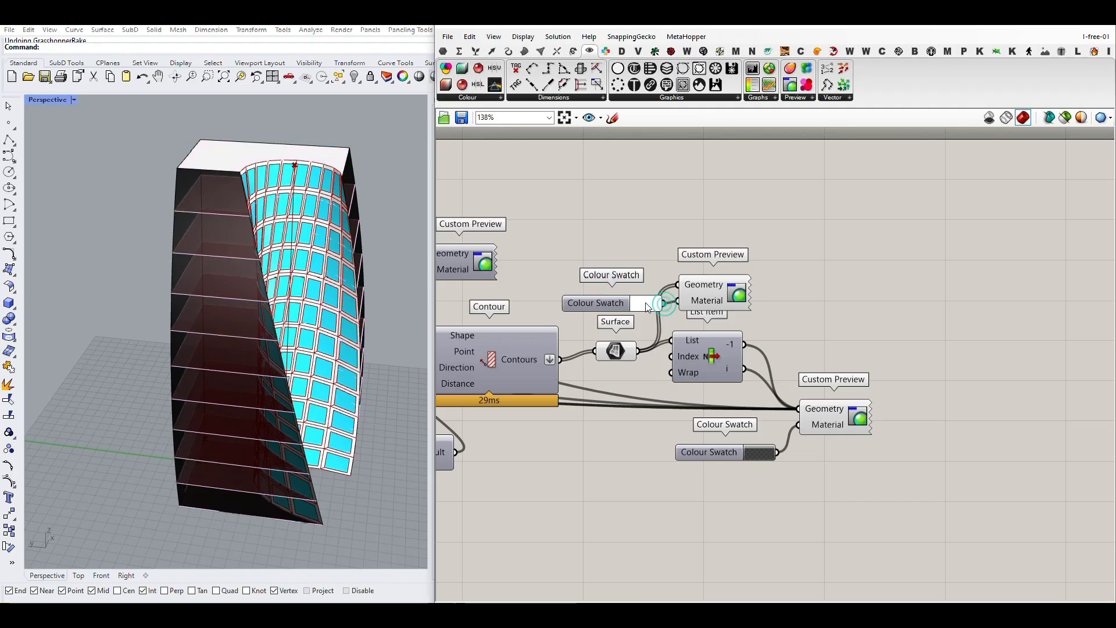
click(647, 302)
drag(763, 388, 729, 414)
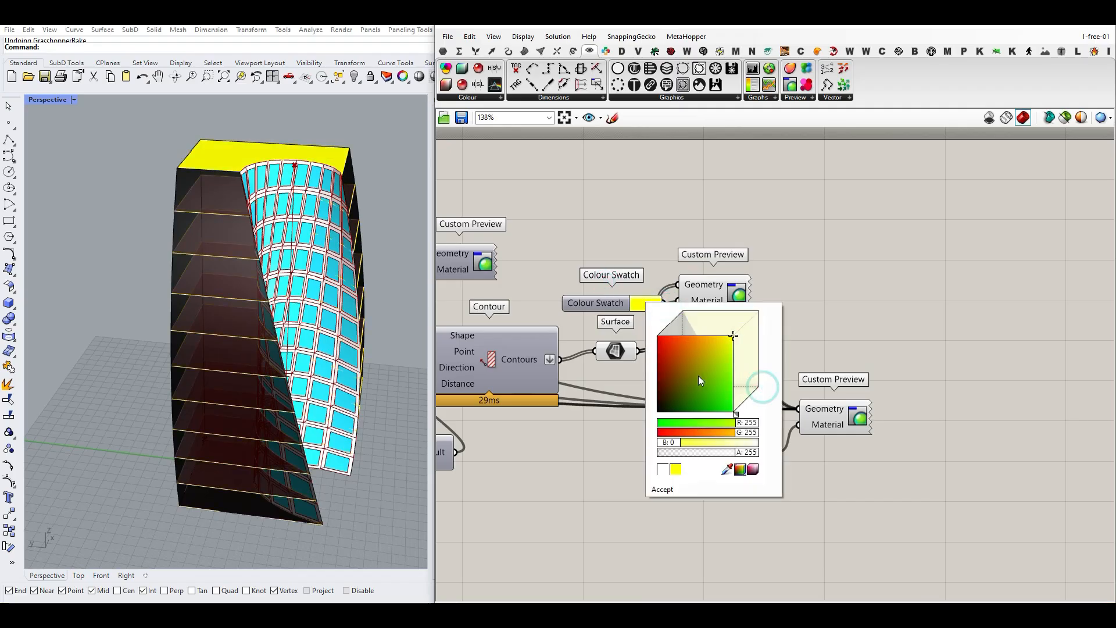
click(826, 248)
Examine the coloured tower from several angles and look over the component layout of the definition.
right_drag(165, 331, 252, 389)
scroll(160, 381, down, 4)
scroll(219, 400, up, 4)
scroll(214, 366, down, 4)
scroll(214, 366, up, 4)
scroll(904, 378, down, 5)
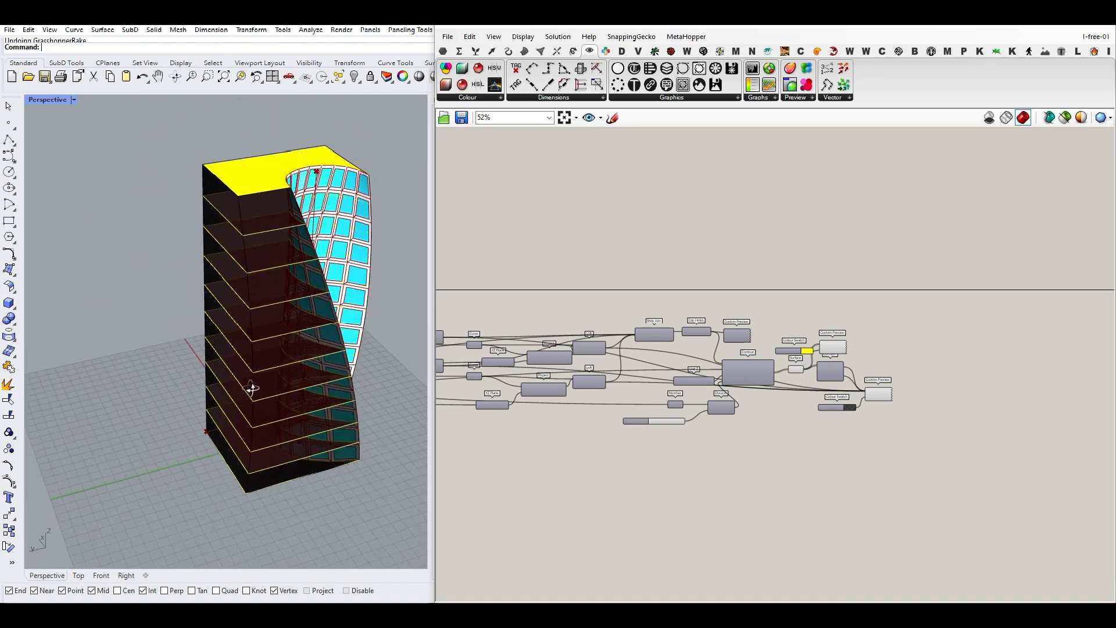
right_drag(889, 384, 817, 375)
scroll(817, 375, up, 1)
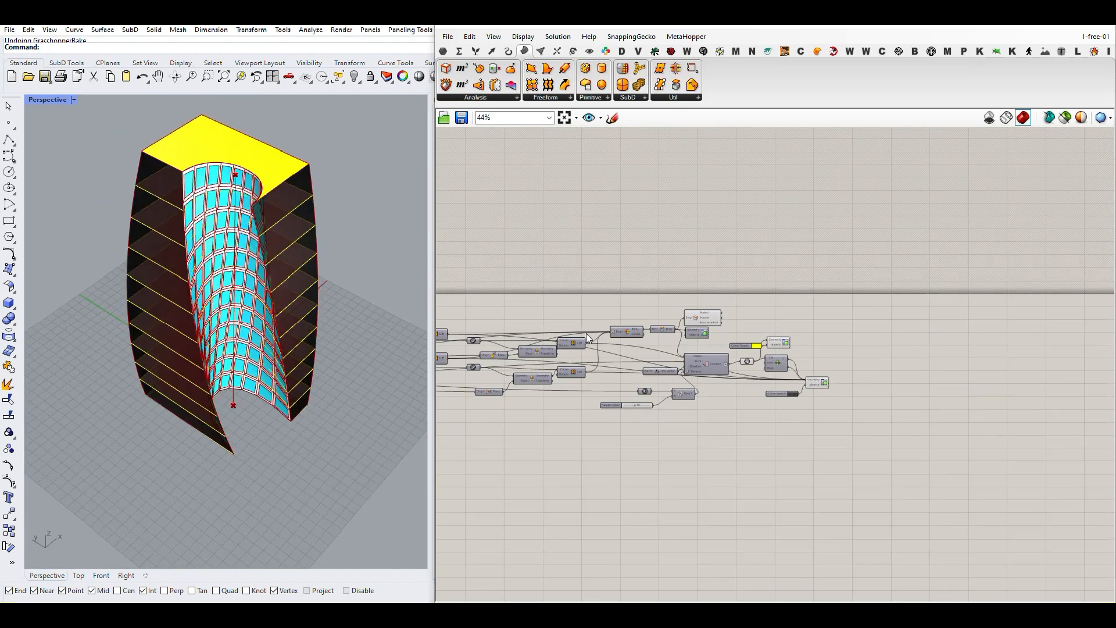
Randomize the Gene Pool that drives the Rotate Plane angle by 100%, twice.
scroll(789, 365, down, 5)
drag(650, 417, 547, 361)
right_click(603, 316)
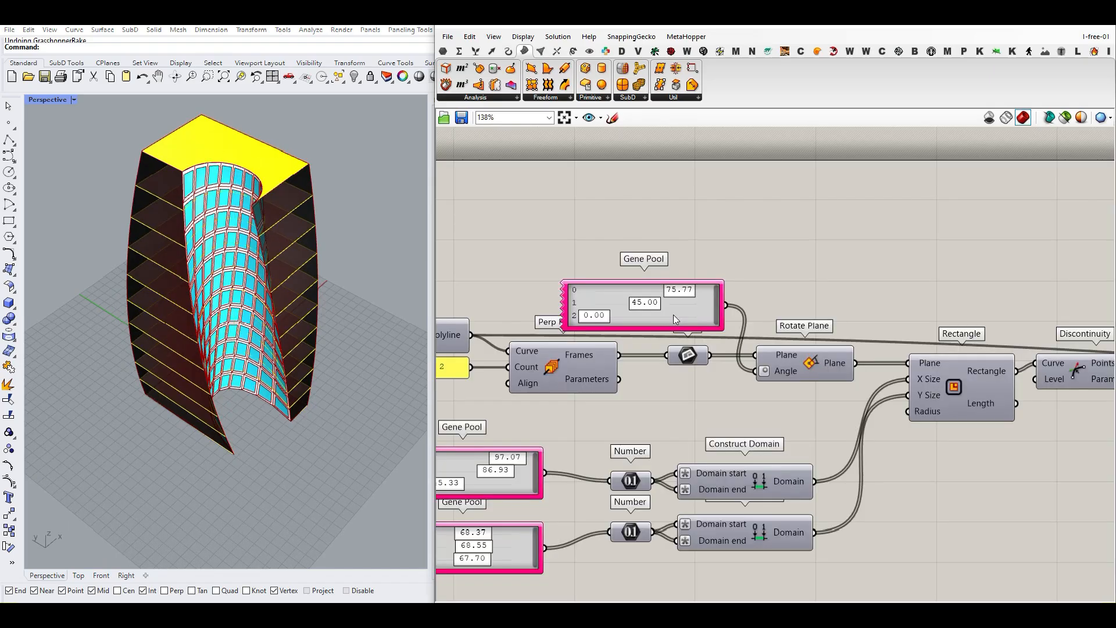
right_click(674, 316)
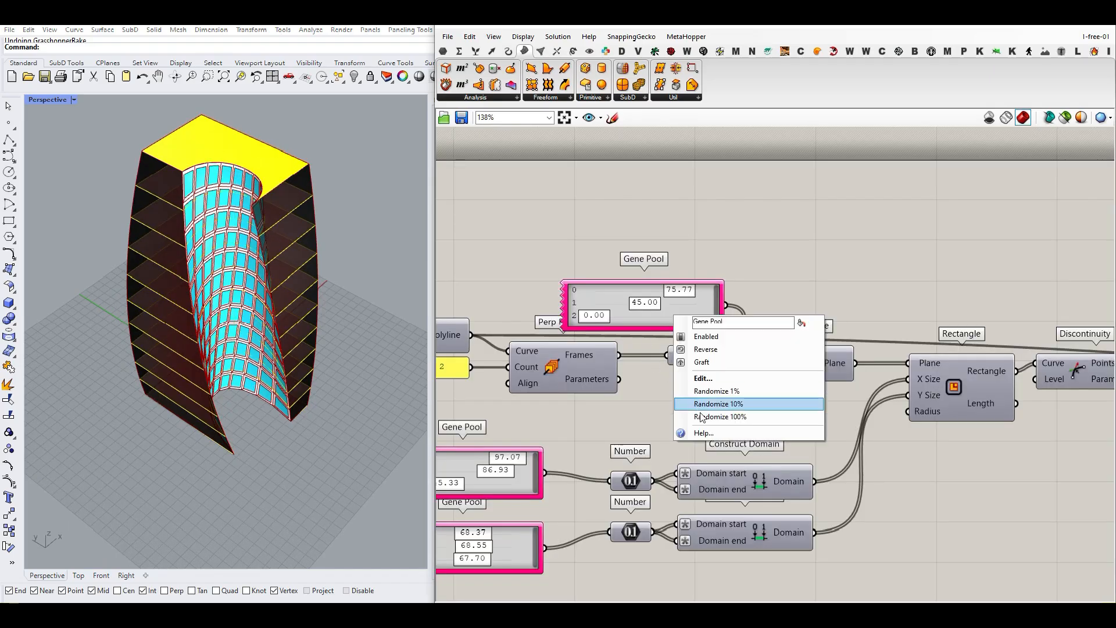
click(703, 415)
right_drag(255, 417, 239, 349)
right_click(678, 326)
click(701, 415)
Randomize both Gene Pools that drive the rectangle's X and Y sizes by 100%.
right_click(524, 485)
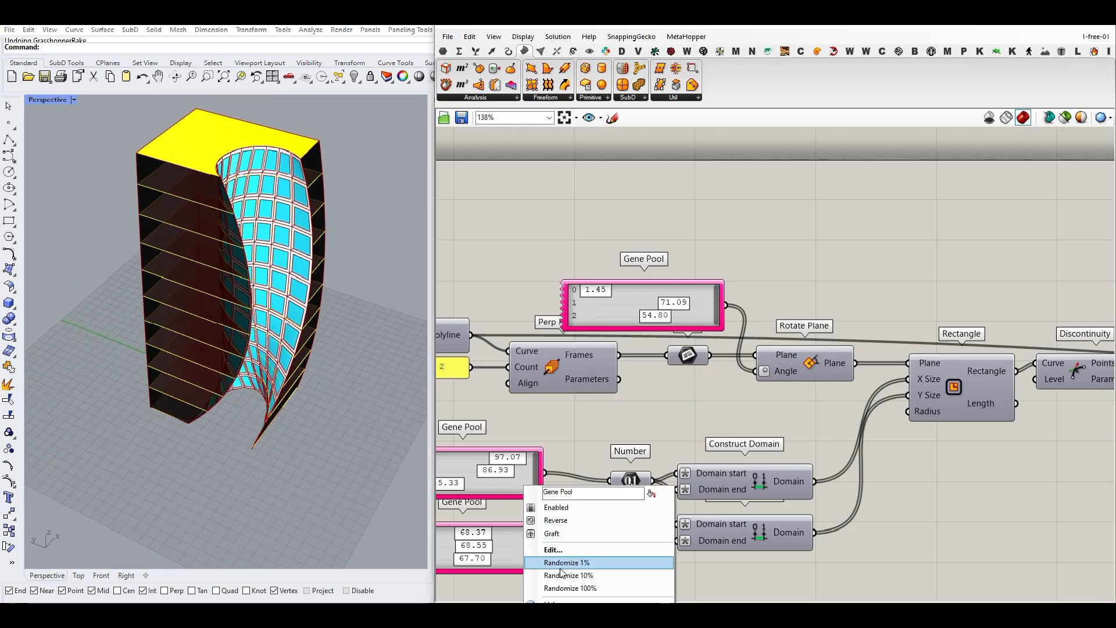
click(570, 588)
right_drag(528, 489, 564, 438)
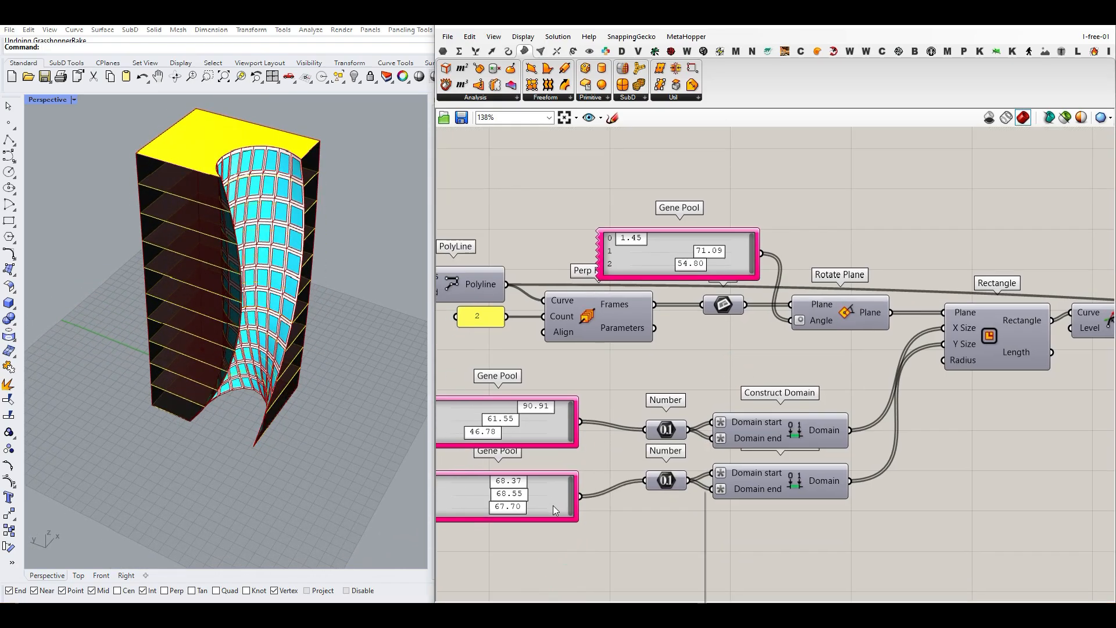
right_click(552, 505)
click(573, 590)
right_drag(204, 326, 426, 338)
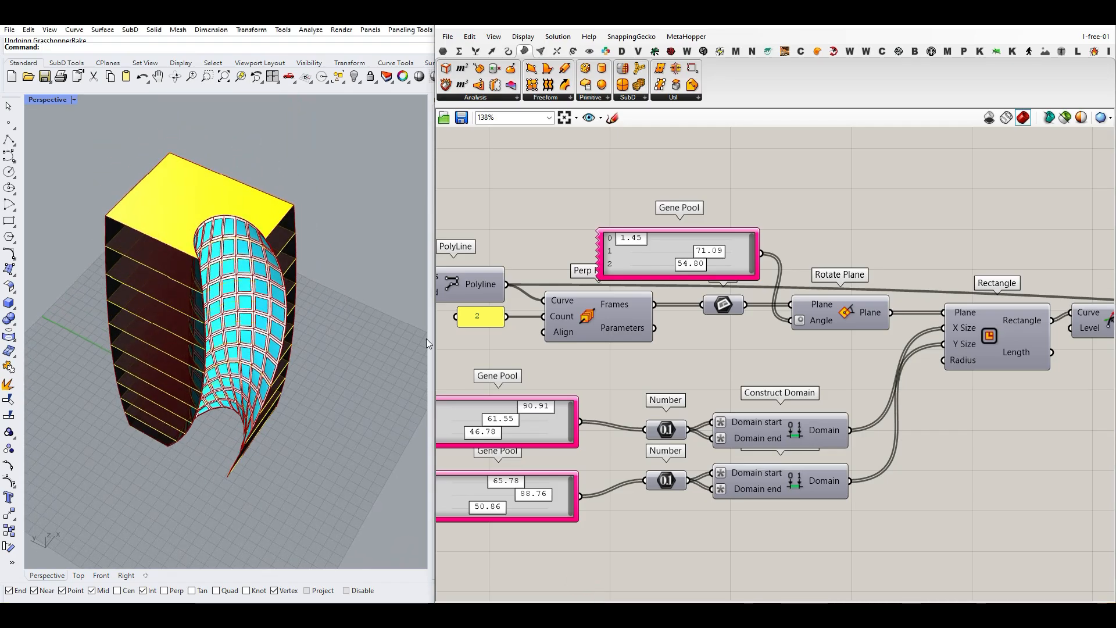
Add a Galapagos component above the rotation Gene Pool and connect its Genome input to all three Gene Pools.
scroll(658, 360, down, 4)
scroll(738, 358, down, 3)
right_click(642, 364)
right_click(737, 379)
right_drag(602, 300, 726, 306)
right_drag(527, 361, 608, 297)
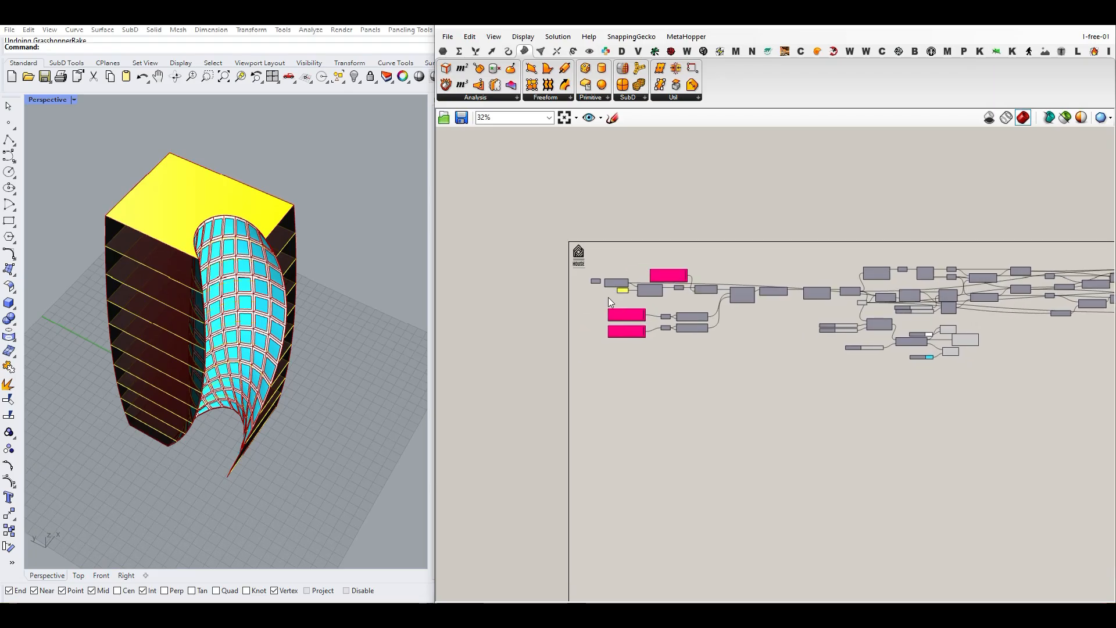
scroll(608, 297, up, 4)
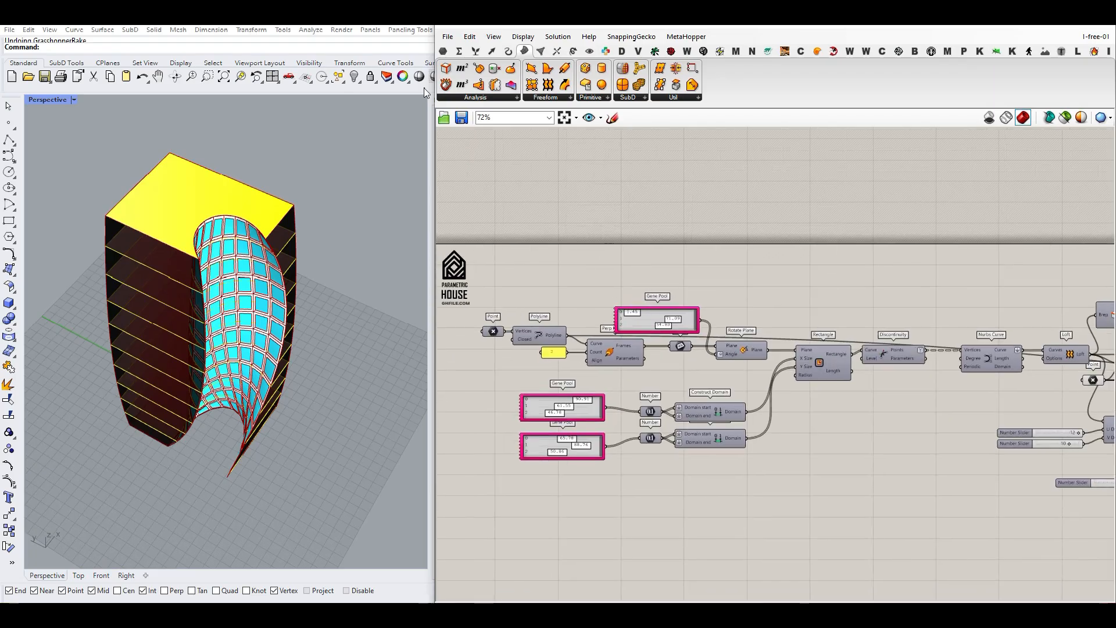
click(442, 52)
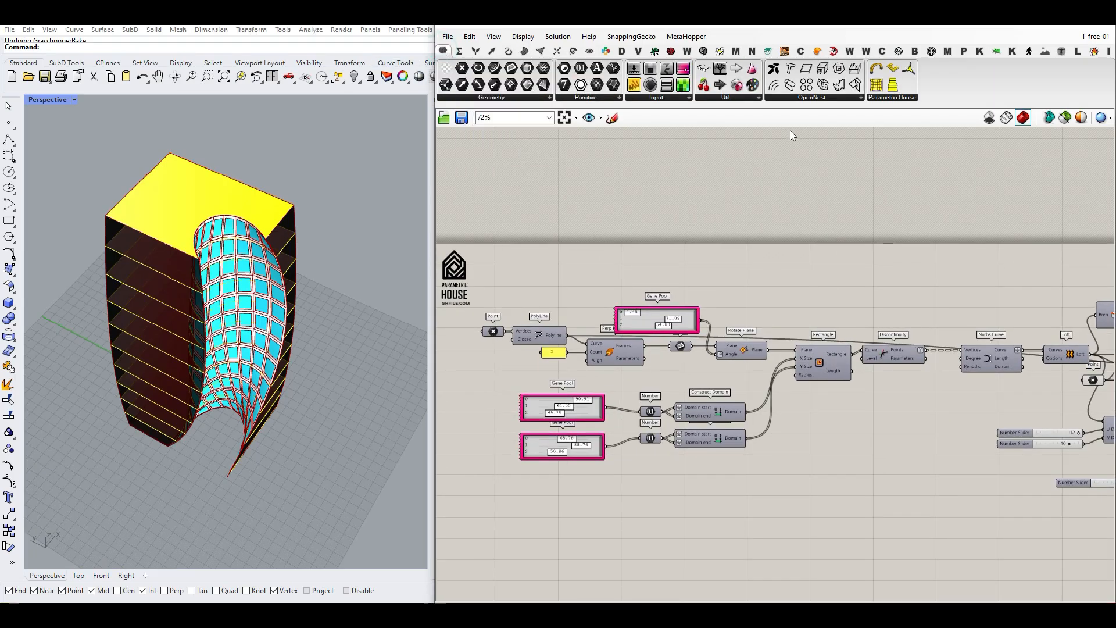
click(735, 88)
scroll(637, 270, up, 3)
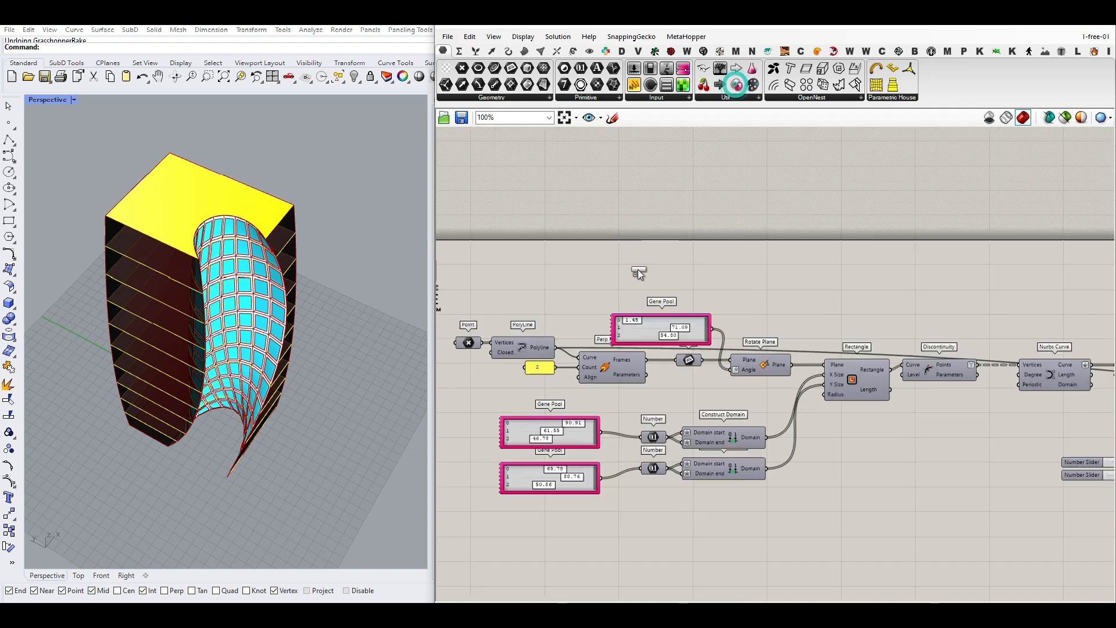
click(740, 267)
drag(650, 341, 650, 341)
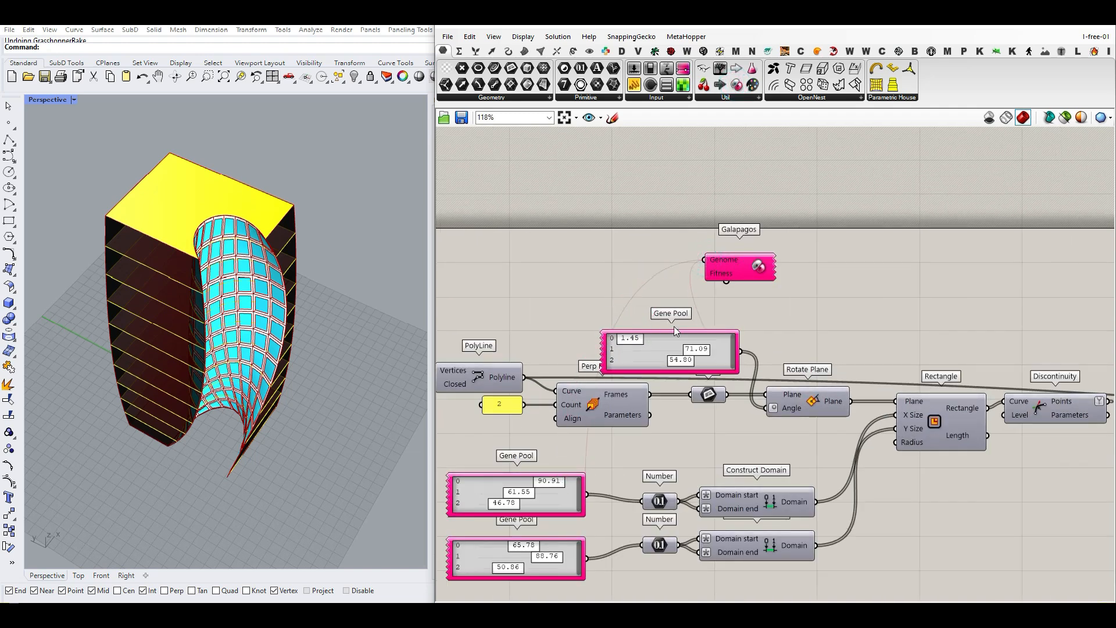
Move the Galapagos component to the empty canvas area above the Discontinuity component.
drag(739, 266, 914, 354)
scroll(690, 299, down, 6)
scroll(947, 361, up, 4)
right_drag(909, 359, 877, 474)
drag(877, 475, 542, 260)
right_drag(496, 294, 722, 305)
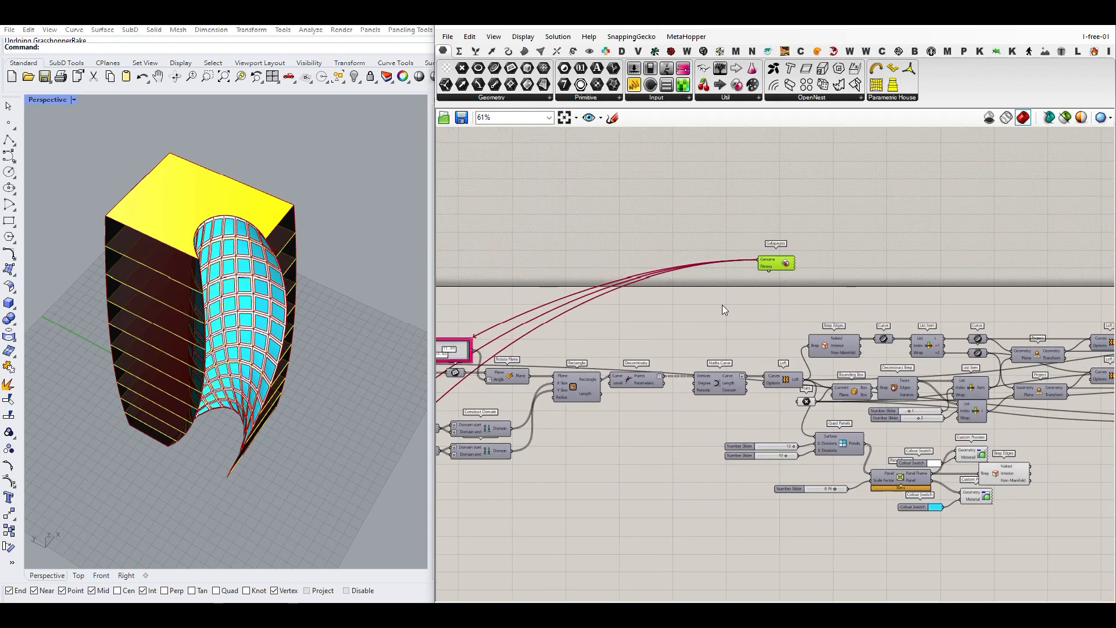
right_drag(588, 315, 752, 309)
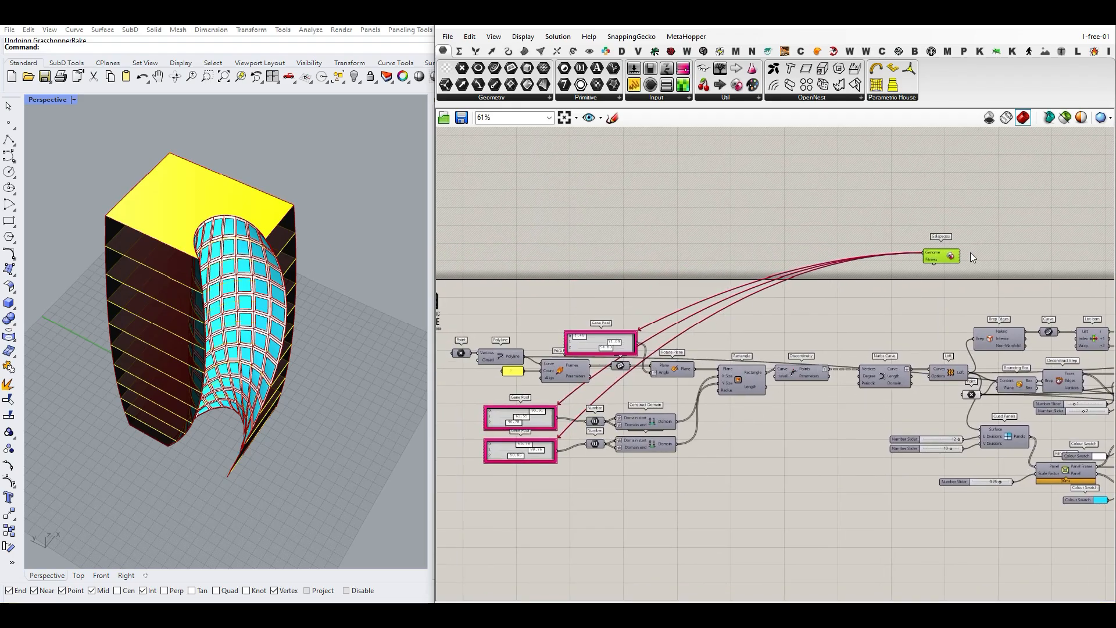
scroll(922, 268, up, 3)
drag(953, 249, 697, 352)
right_drag(686, 358, 914, 318)
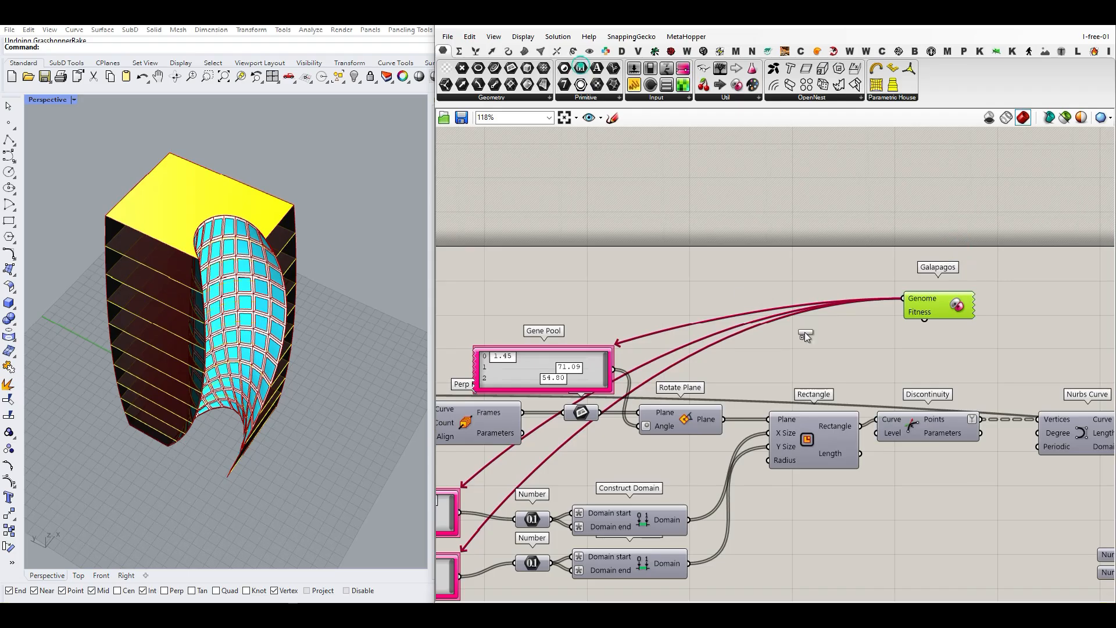
Add a Mass Addition component to the canvas near the Rectangle component.
scroll(805, 333, down, 5)
scroll(773, 369, up, 6)
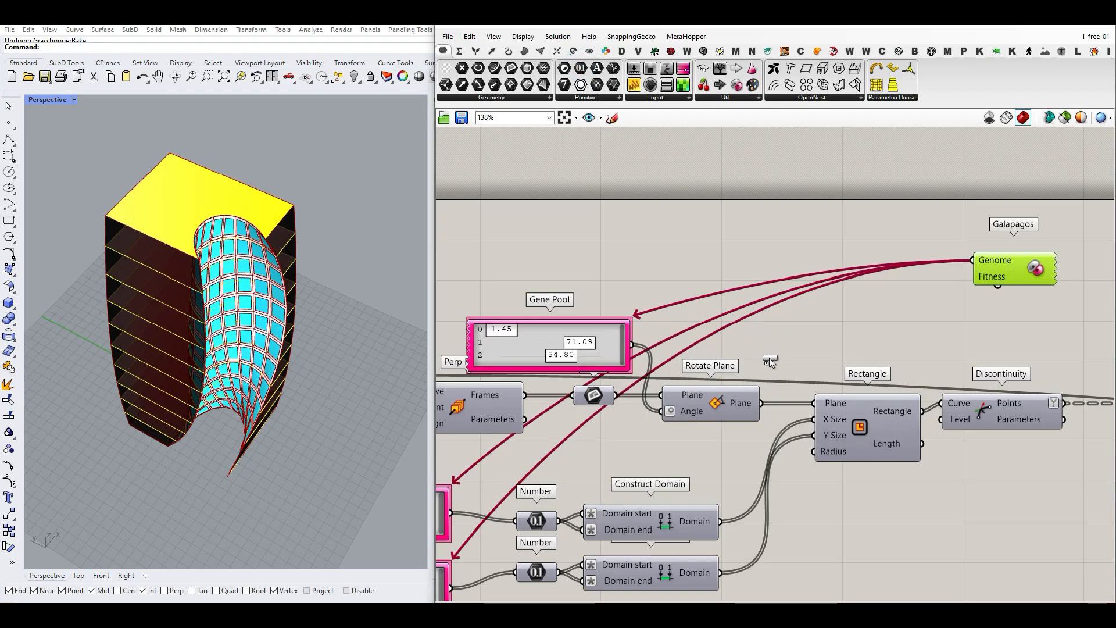
click(459, 52)
drag(573, 75, 745, 338)
Place the Mass Addition below the Rectangle component and connect all three Gene Pools to its Input.
drag(633, 343, 701, 343)
scroll(703, 342, down, 2)
drag(628, 318, 724, 488)
right_drag(443, 445, 567, 420)
shift+drag(567, 415, 828, 461)
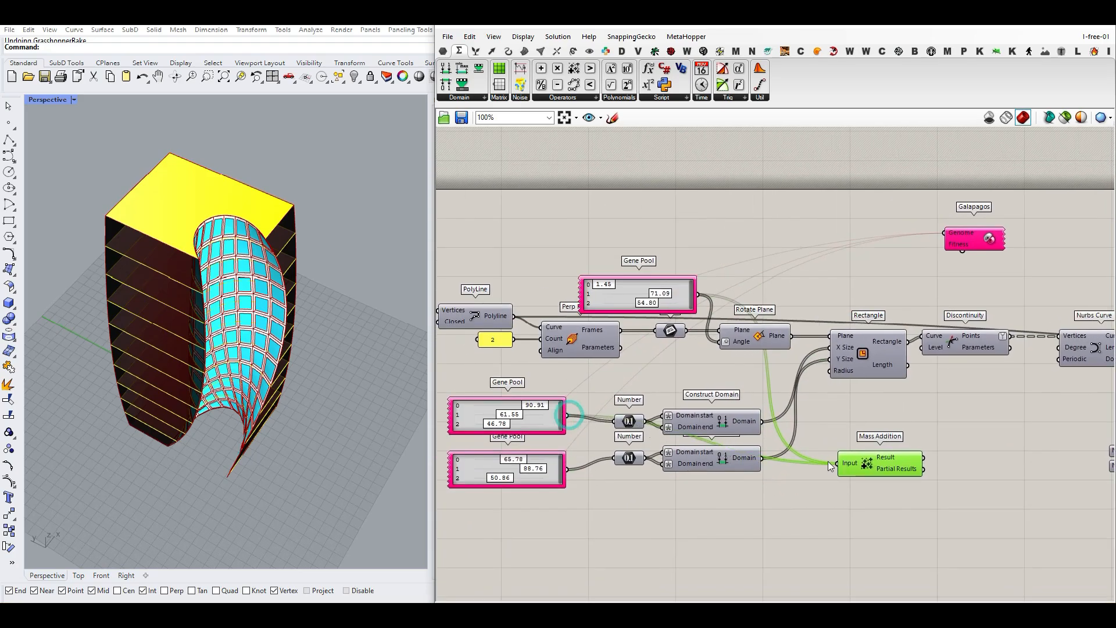
drag(570, 469, 829, 465)
Add a Number parameter fed by the Mass Addition Result and connect the Galapagos Fitness input to it.
right_drag(898, 458, 770, 457)
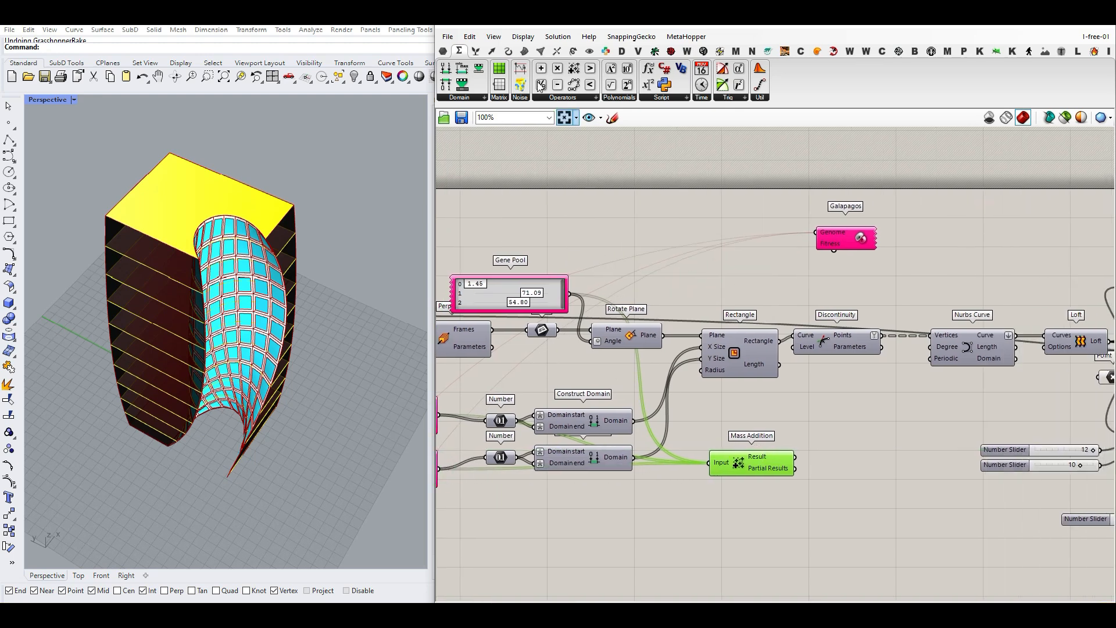
click(443, 51)
scroll(813, 438, up, 1)
drag(684, 195, 815, 449)
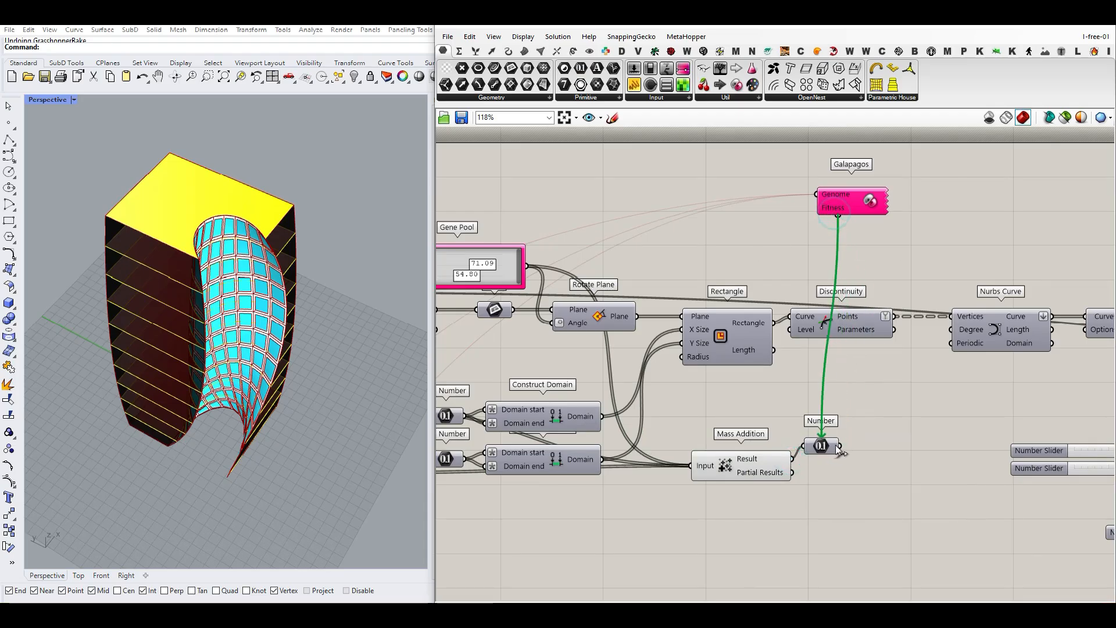
Open the Galapagos Editor, review its options and start the evolutionary solver.
double_click(869, 201)
drag(759, 41, 700, 94)
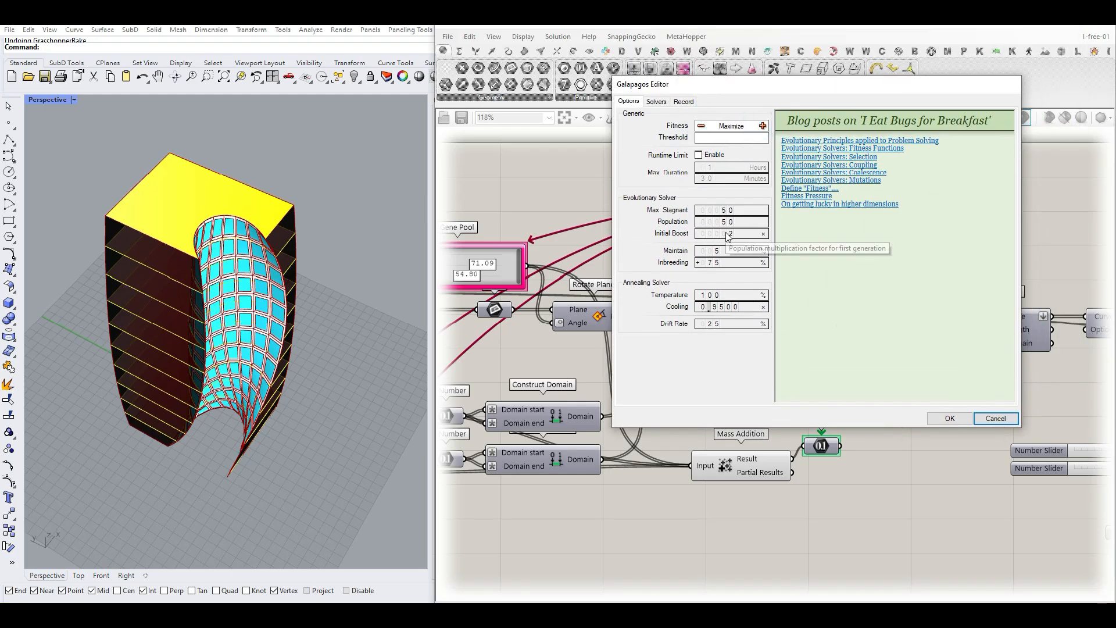
click(656, 102)
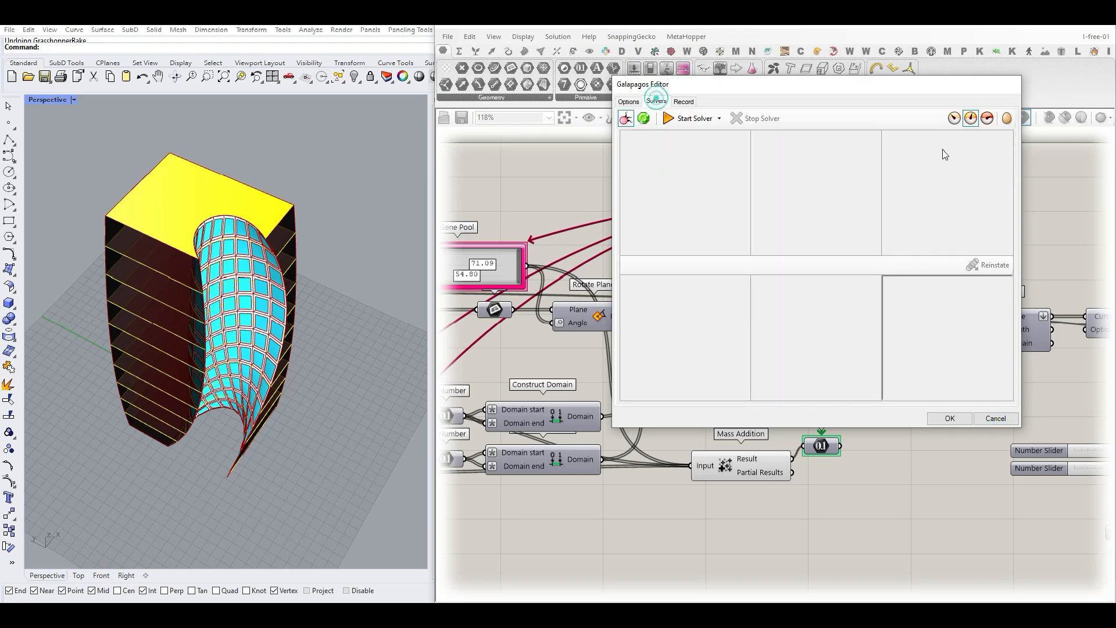
click(668, 119)
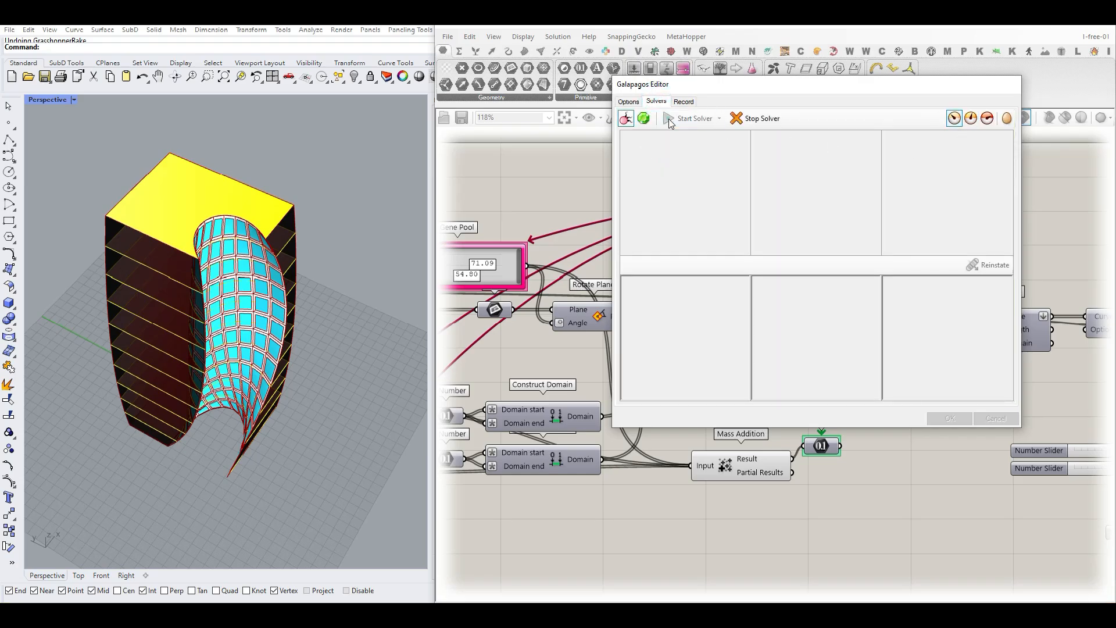
View the tower variations while the Galapagos solver runs and stop the solver.
right_drag(244, 432, 239, 368)
scroll(239, 369, down, 3)
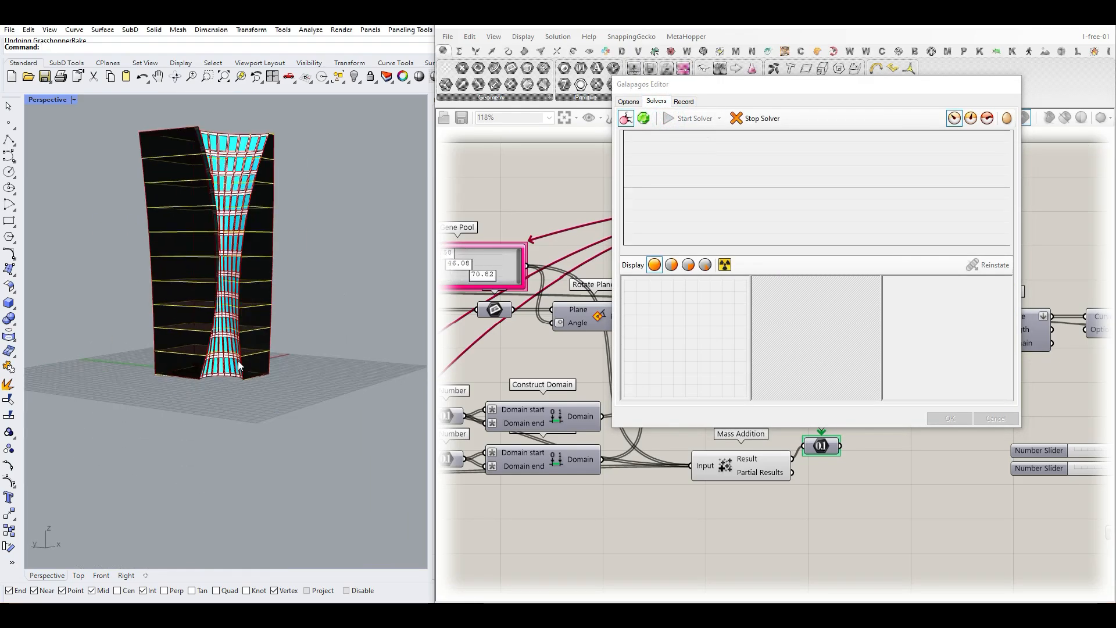
scroll(256, 212, up, 4)
scroll(239, 312, down, 4)
scroll(252, 269, up, 3)
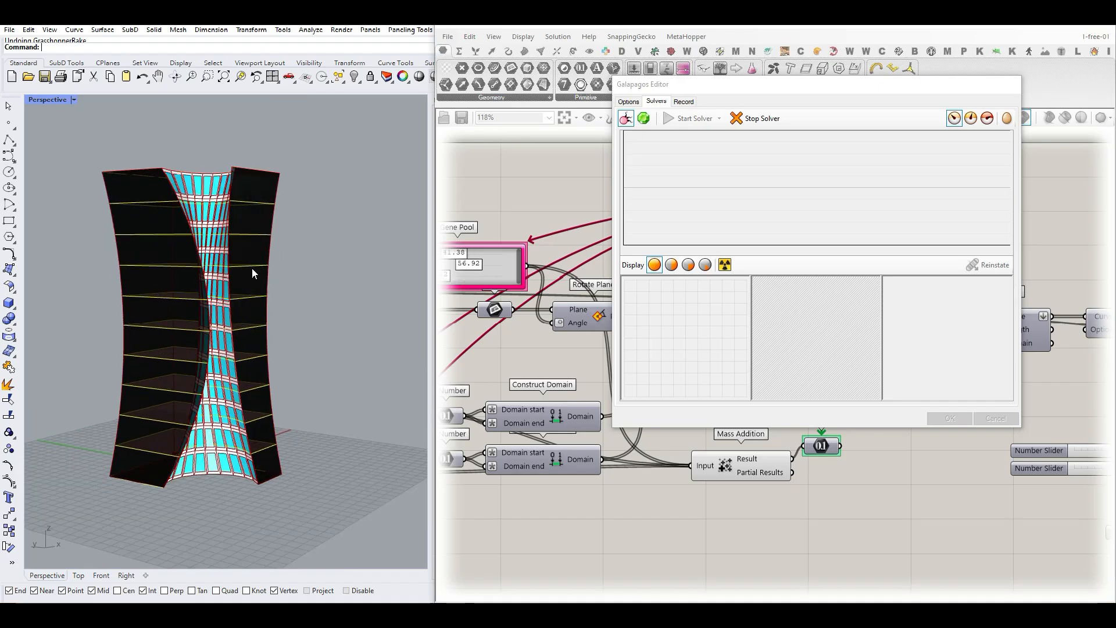
right_drag(251, 268, 267, 303)
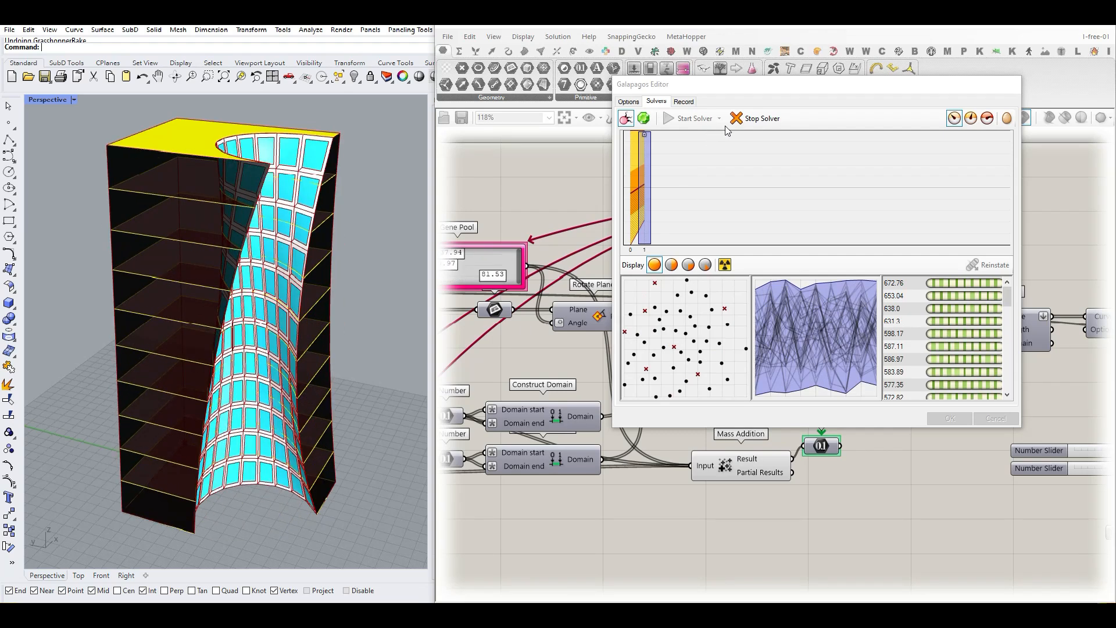
click(749, 119)
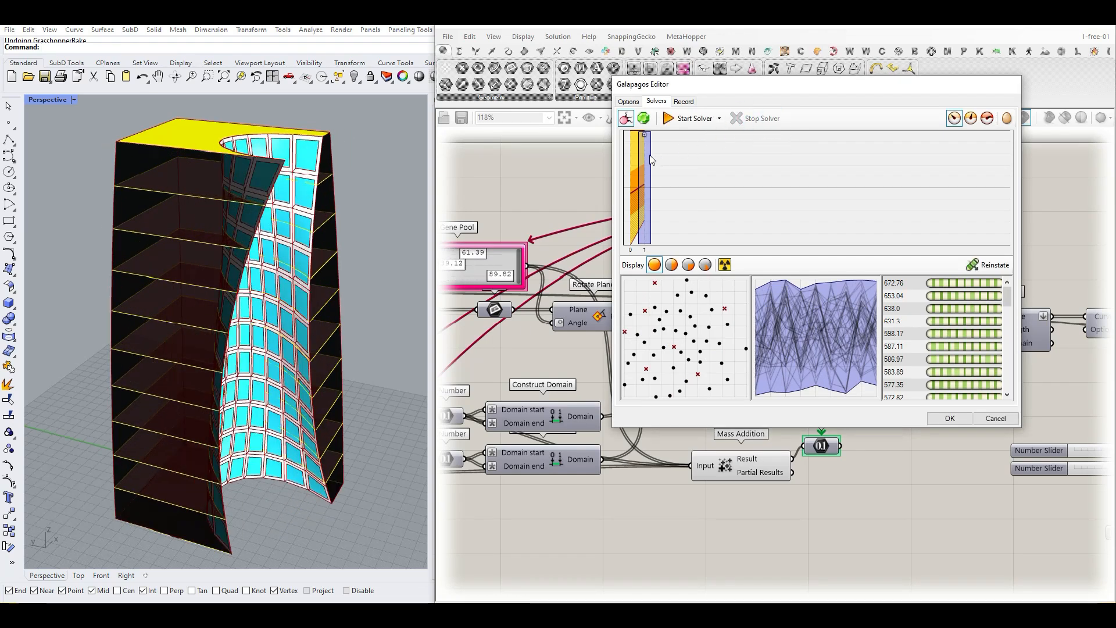
Select the lowest-fitness genome of generation 0, 359.85, and try to reinstate it on the tower.
click(628, 157)
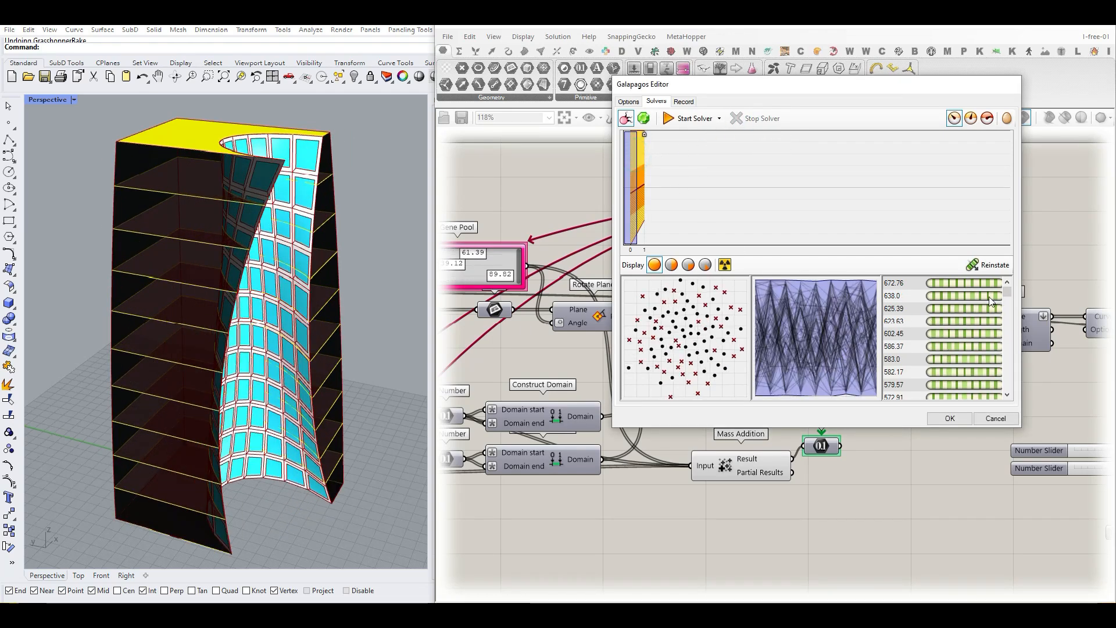
drag(1012, 293, 1016, 388)
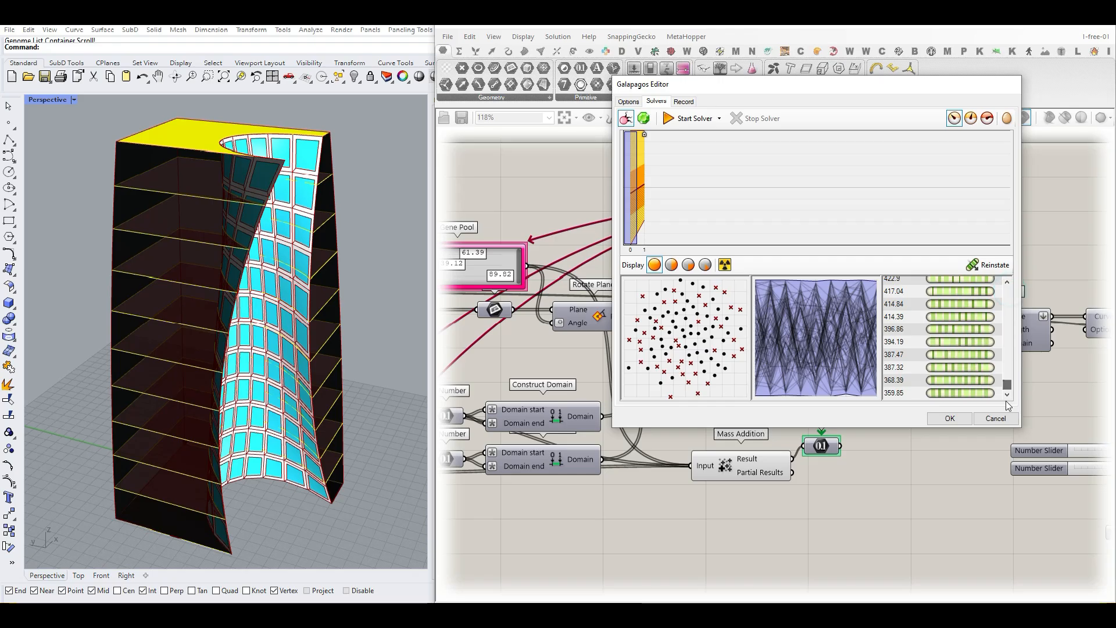
click(990, 395)
drag(1005, 294, 1007, 400)
right_drag(365, 340, 284, 329)
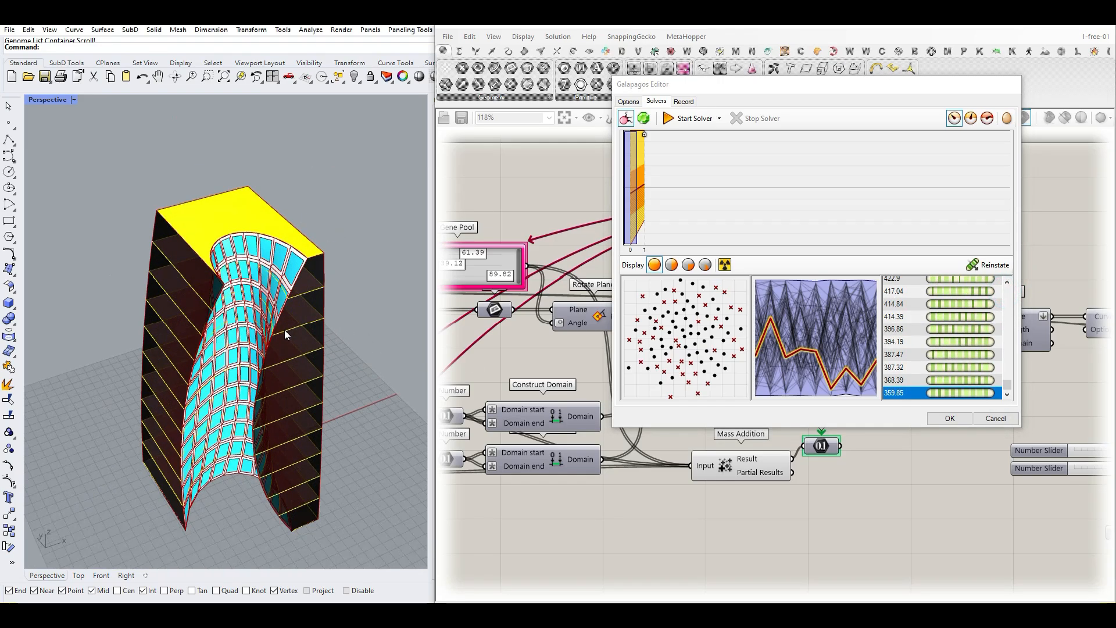
click(992, 267)
Reinstate the generation 0 genomes 582.17, 586.37 and 638.0 one after another to compare the resulting towers.
click(959, 371)
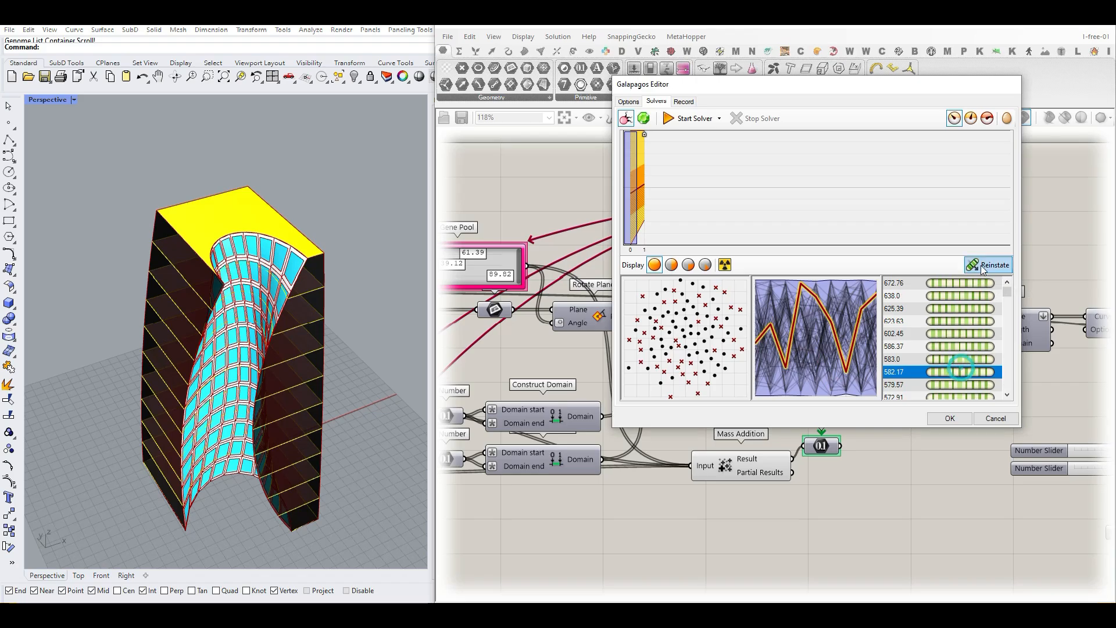
click(983, 266)
click(954, 346)
click(989, 266)
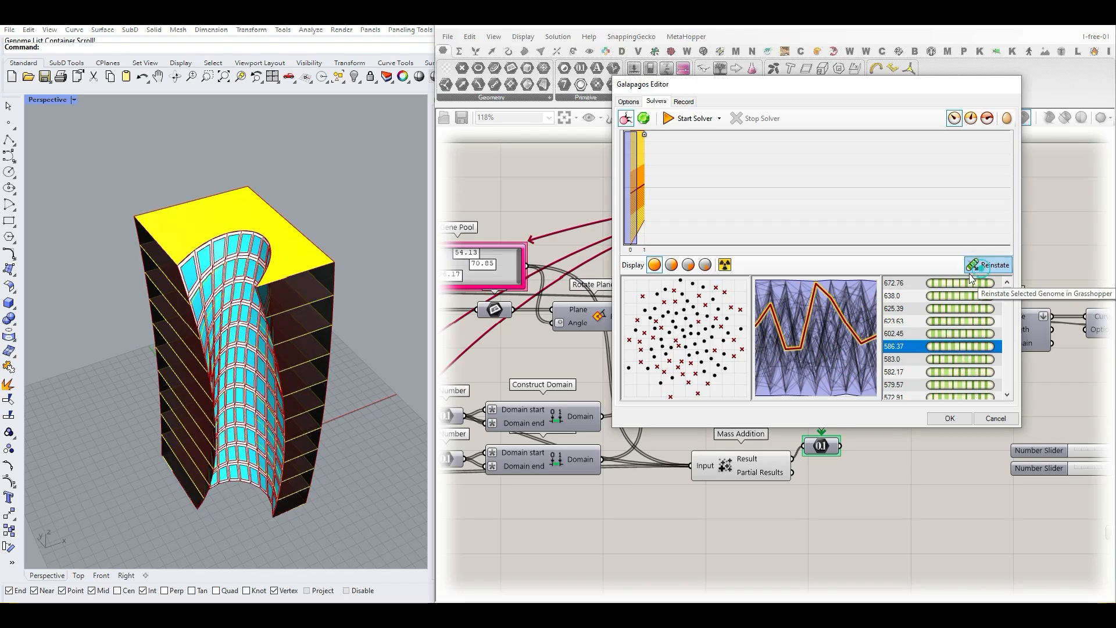
click(933, 296)
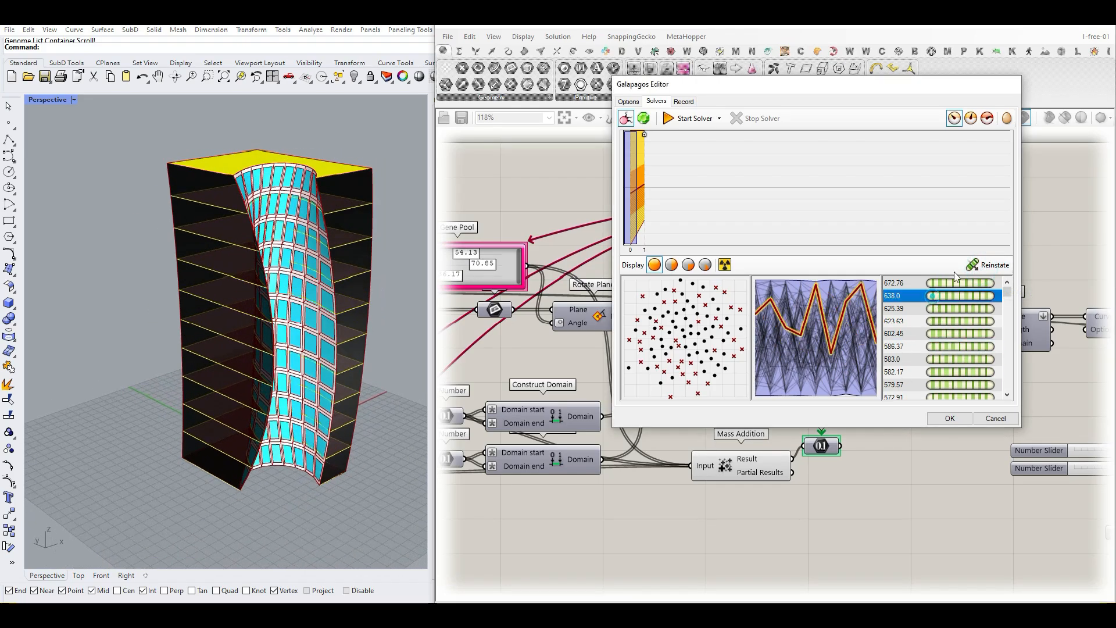
click(975, 266)
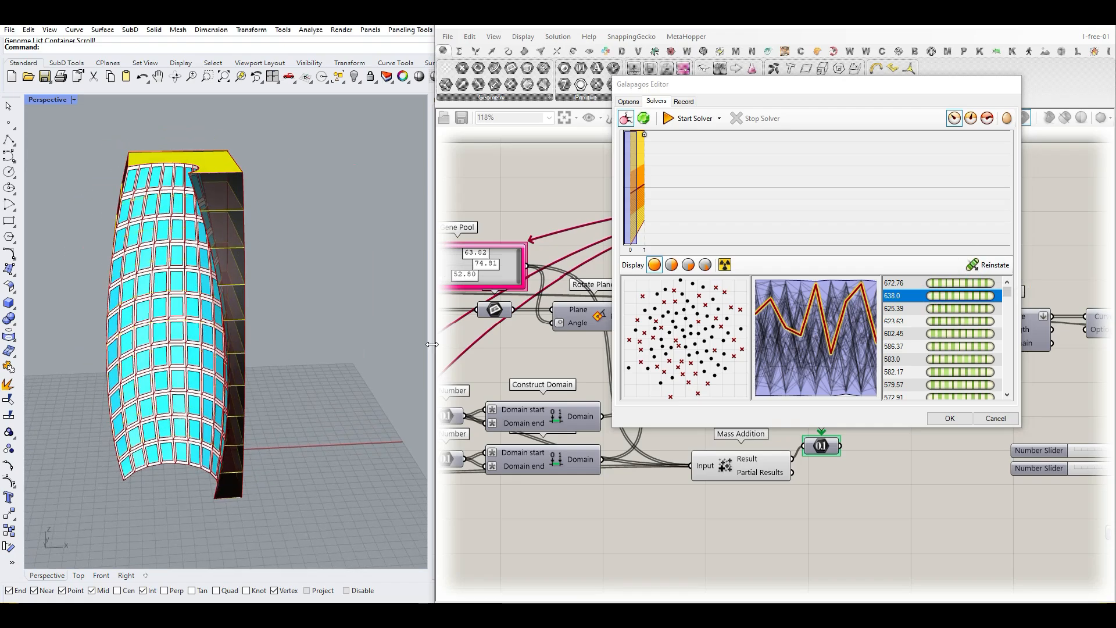
Reinstate the 653.04 genome from generation 1 and accept the Galapagos result.
click(646, 194)
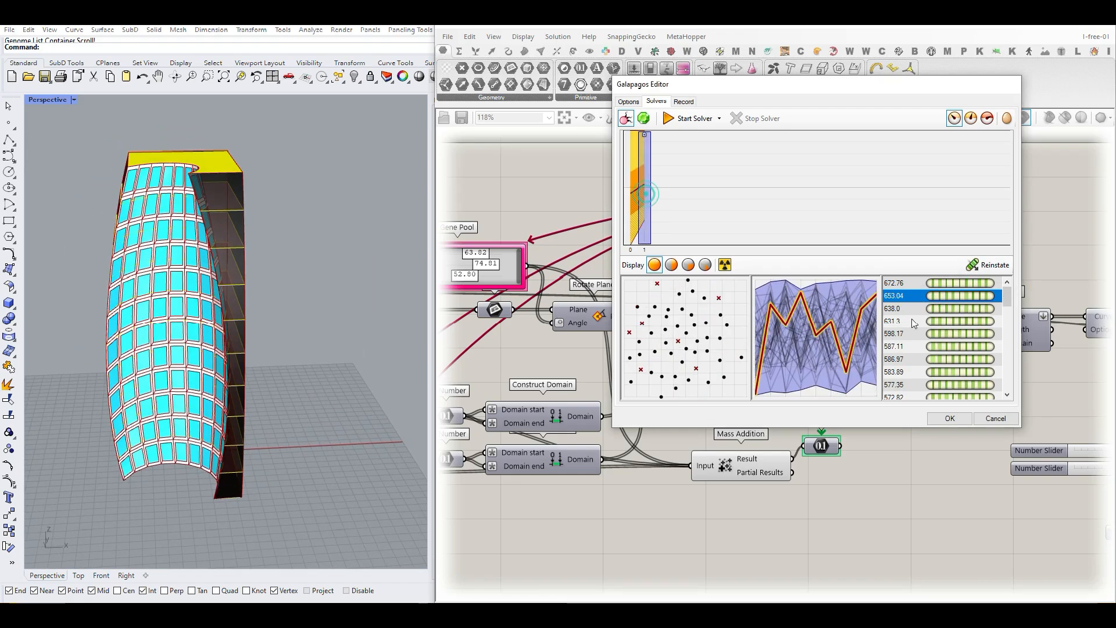
click(986, 266)
click(953, 419)
Examine the reinstated tower from several angles and look over the complete definition.
scroll(165, 344, down, 4)
right_drag(165, 344, 232, 408)
scroll(247, 360, up, 4)
scroll(244, 290, down, 3)
scroll(249, 319, up, 3)
right_drag(702, 392, 611, 388)
scroll(613, 390, down, 9)
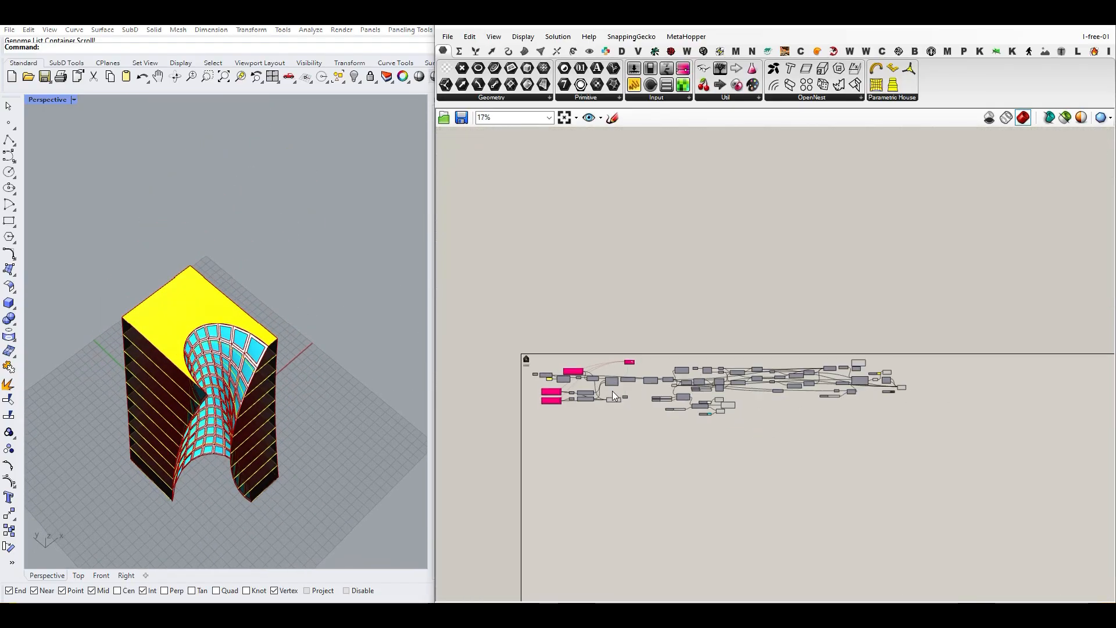
scroll(716, 364, up, 3)
right_drag(213, 445, 239, 391)
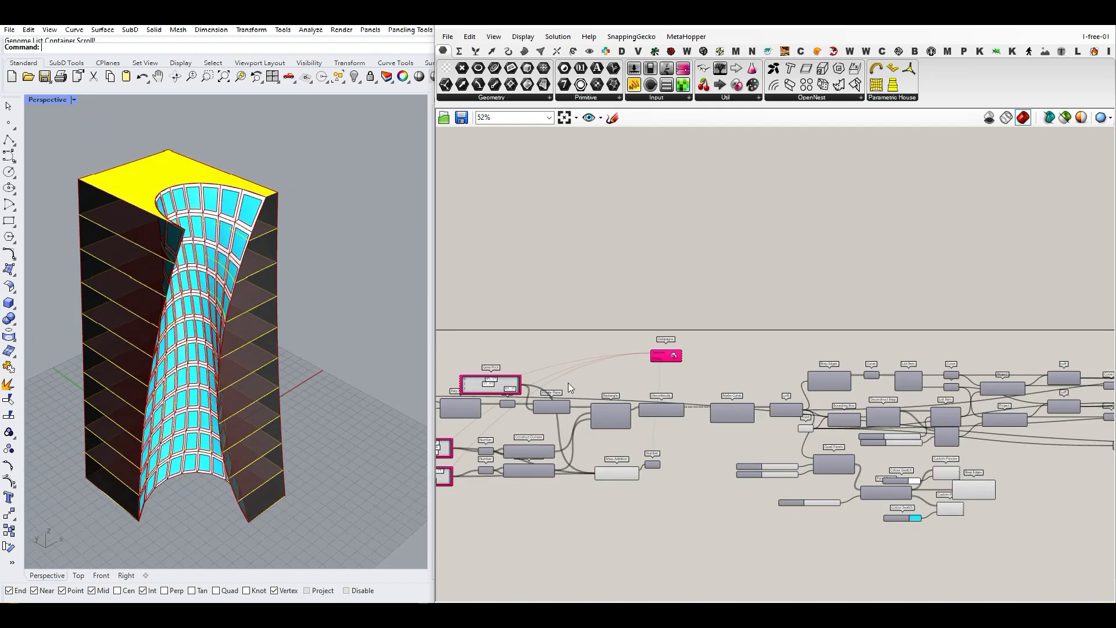
right_drag(567, 382, 633, 371)
right_drag(349, 397, 256, 384)
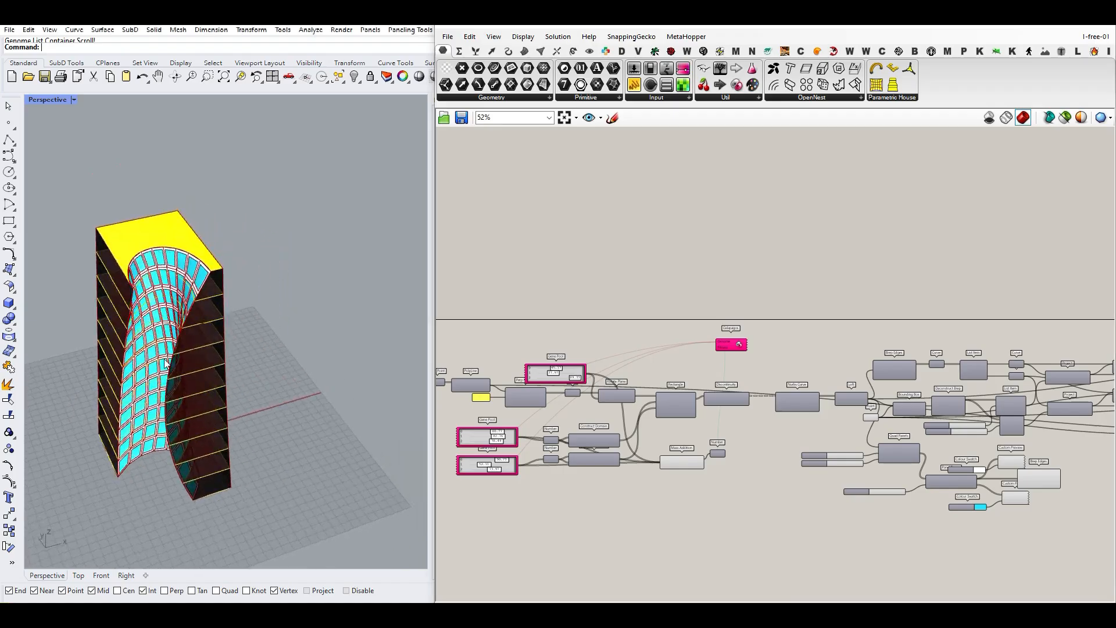